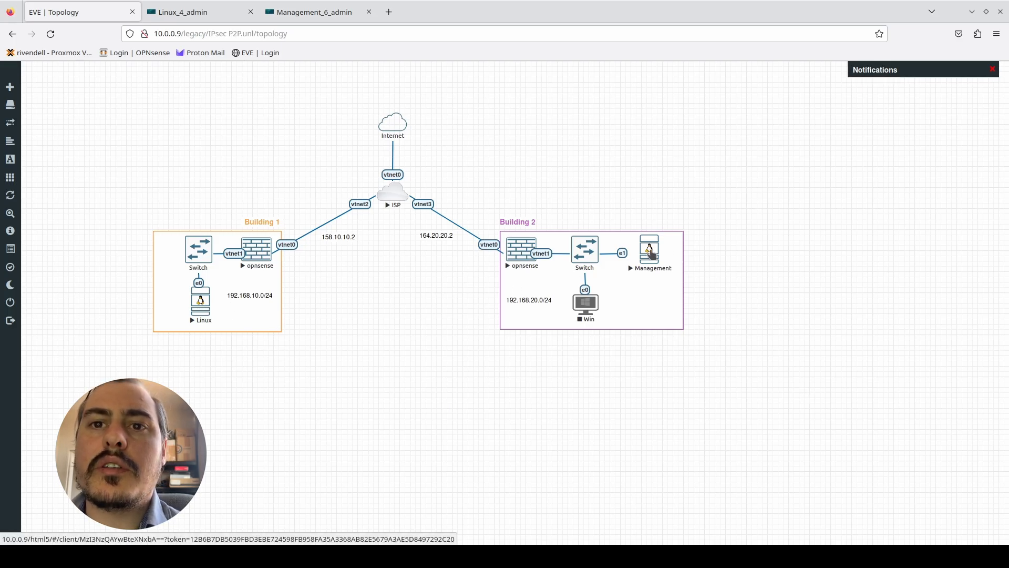
# - Open the consoles of Building 1's Linux node and Building 2's Management node, ending on the Linux desktop
pyautogui.click(197, 303)
pyautogui.click(98, 15)
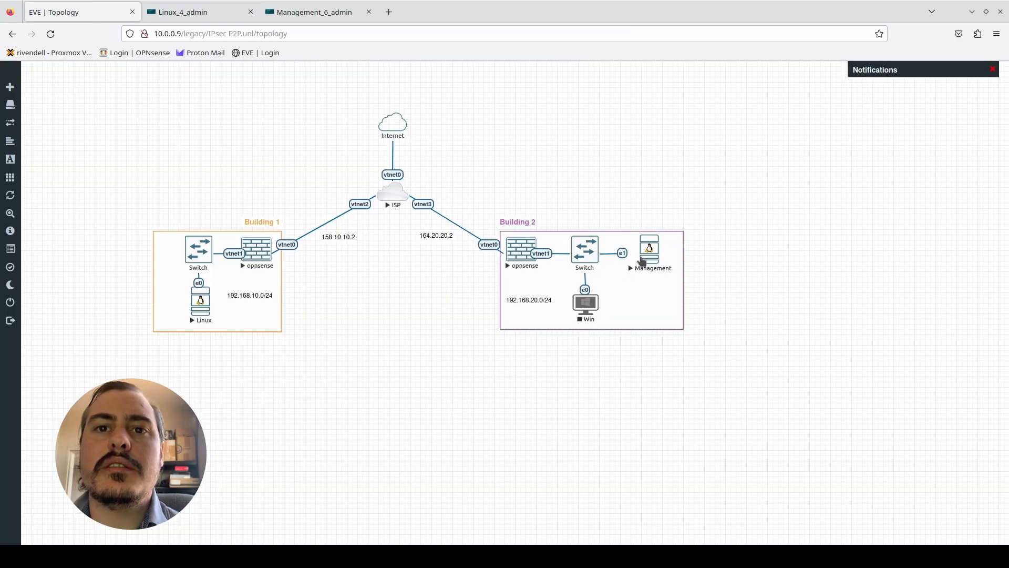
pyautogui.click(637, 261)
pyautogui.click(184, 11)
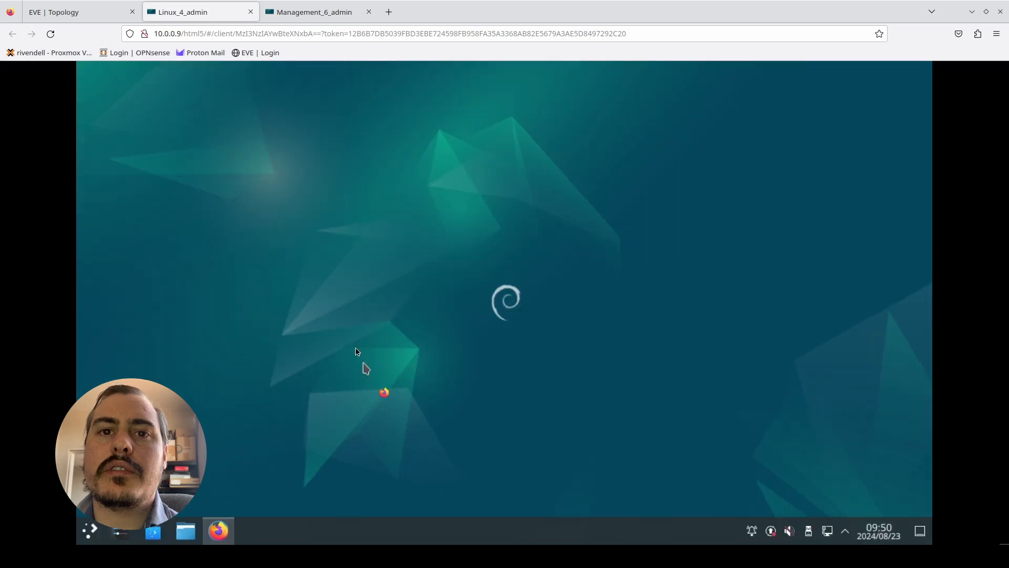
pyautogui.click(79, 12)
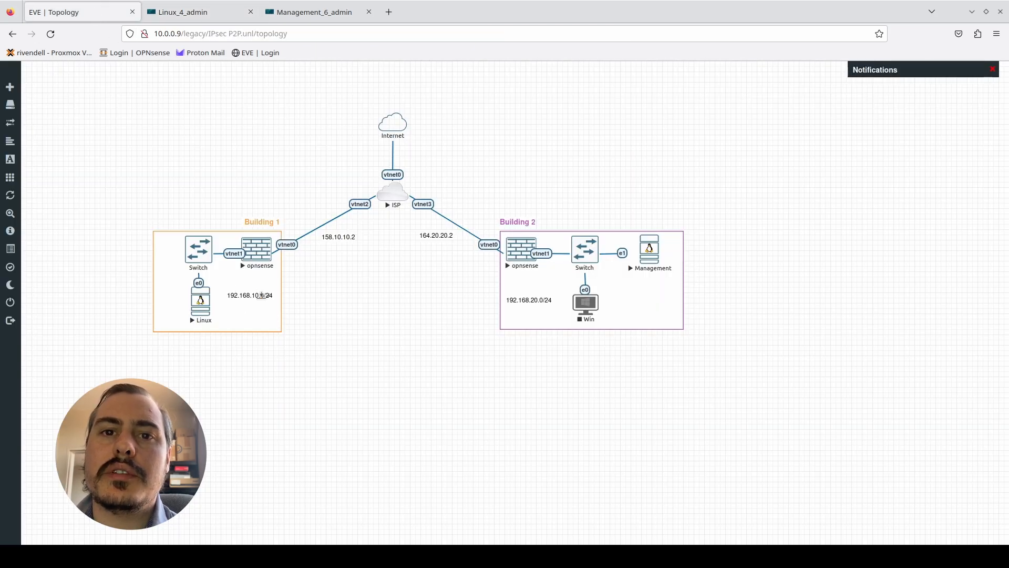
pyautogui.click(231, 10)
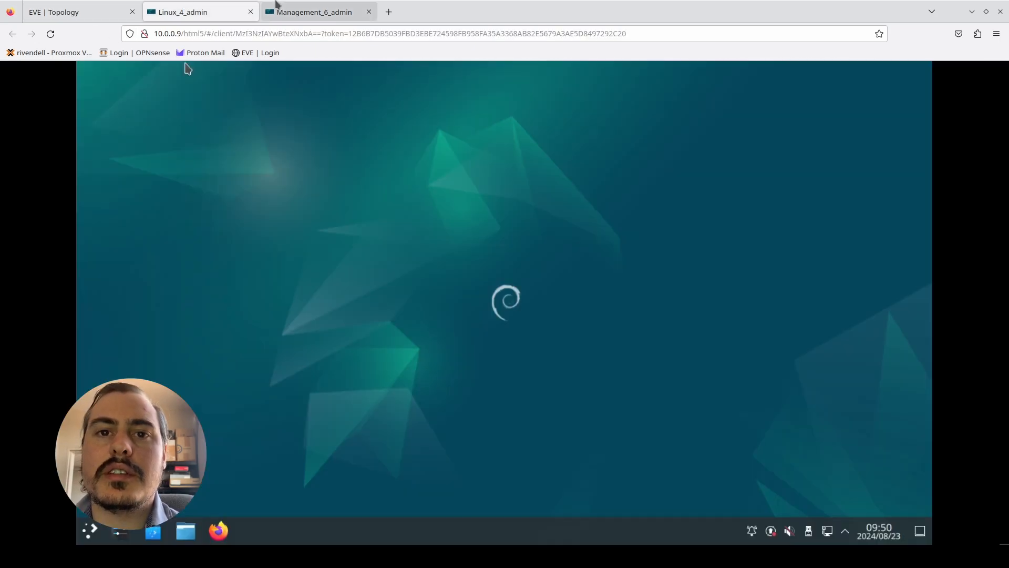
# - On the Linux machine, launch Firefox, load the OPNsense web interface at 192.168.10.1 and log in
pyautogui.click(218, 531)
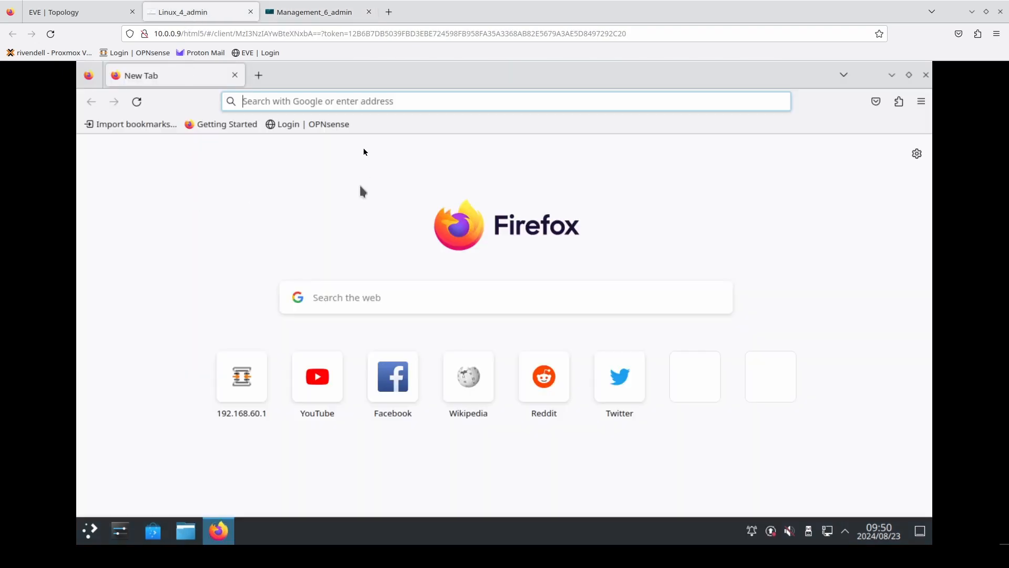
pyautogui.click(353, 106)
pyautogui.write('192.168.10')
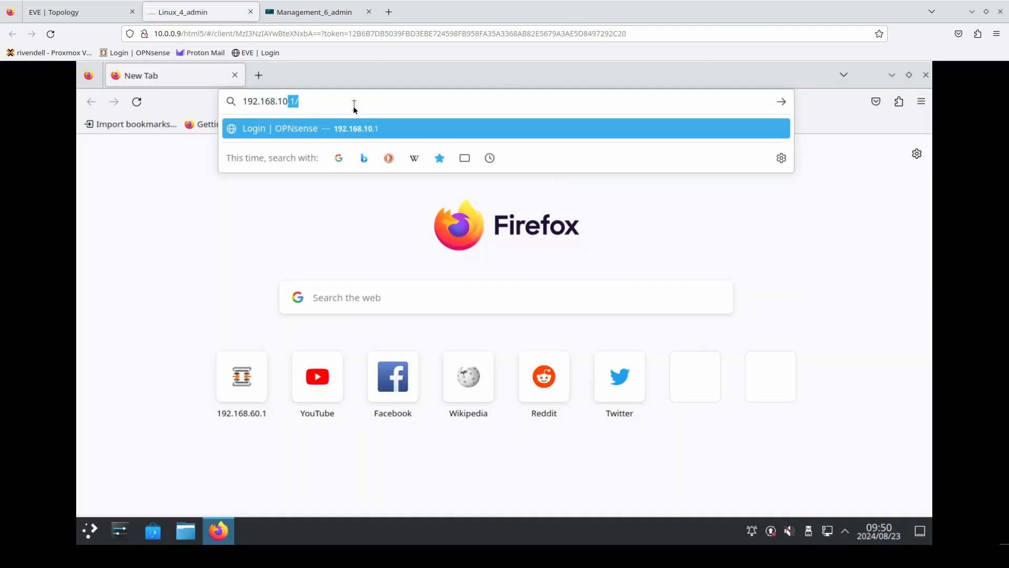
pyautogui.press('Return')
pyautogui.click(604, 378)
# - On the Management machine, load 192.168.20.1 in Firefox and accept the self-signed certificate risk
pyautogui.click(315, 12)
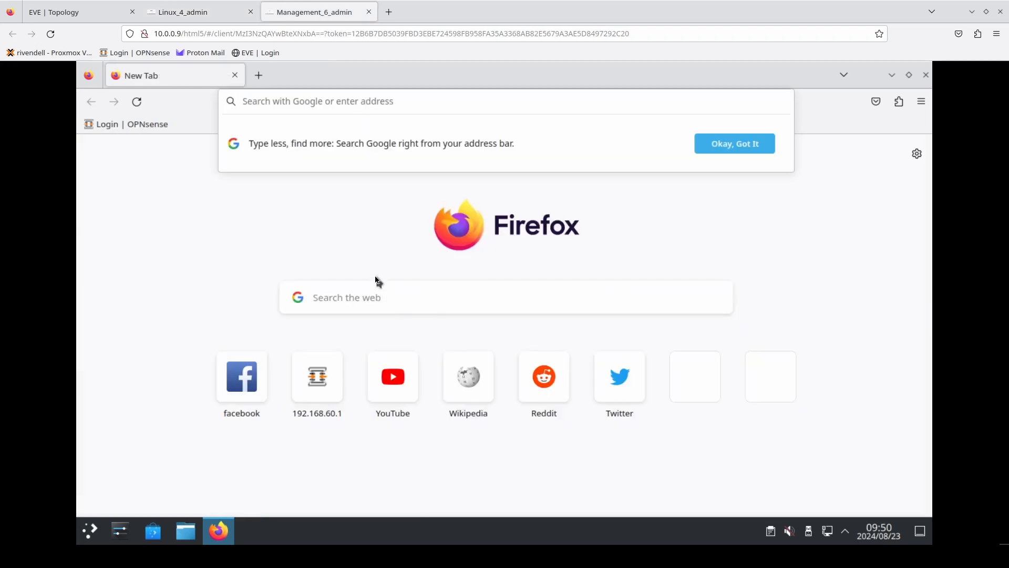
pyautogui.write('192.168.20.1')
pyautogui.press('Return')
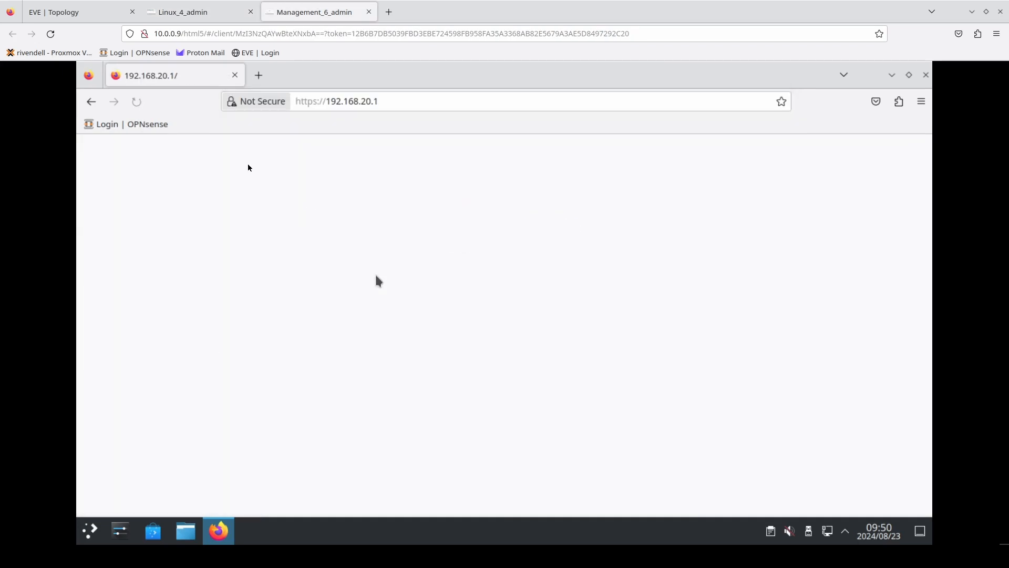
pyautogui.click(706, 375)
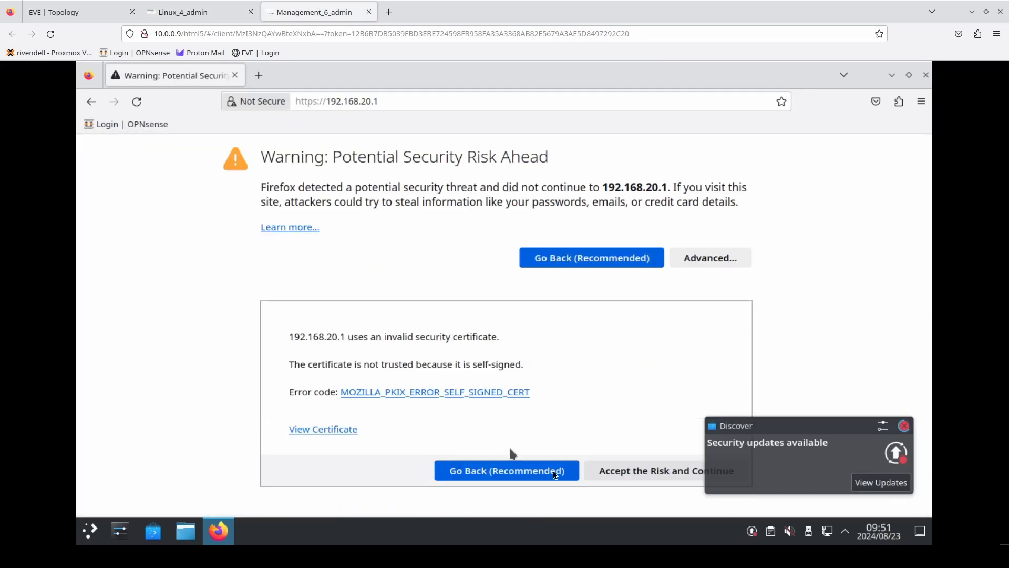
pyautogui.click(633, 469)
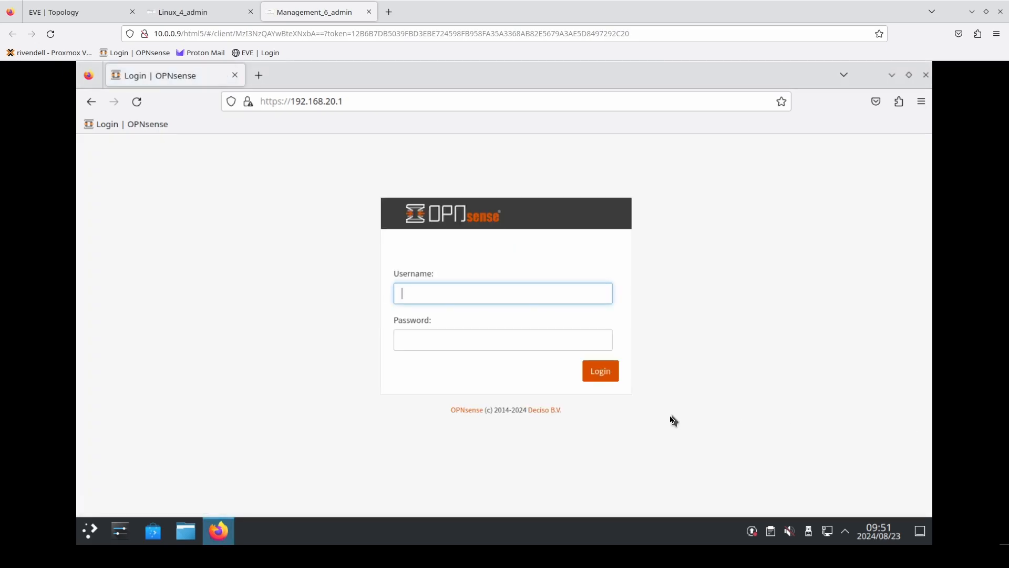
# - Log in to the Building 2 OPNsense as root with the account password and save the login in the browser
pyautogui.write('root')
pyautogui.press('Tab')
pyautogui.write('opnsens')
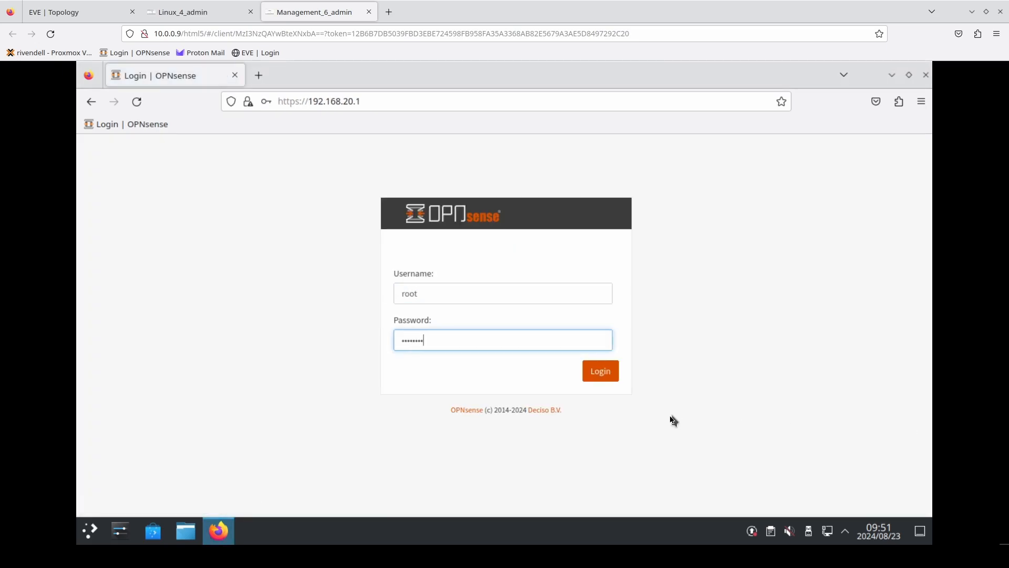
pyautogui.write('e')
pyautogui.press('Return')
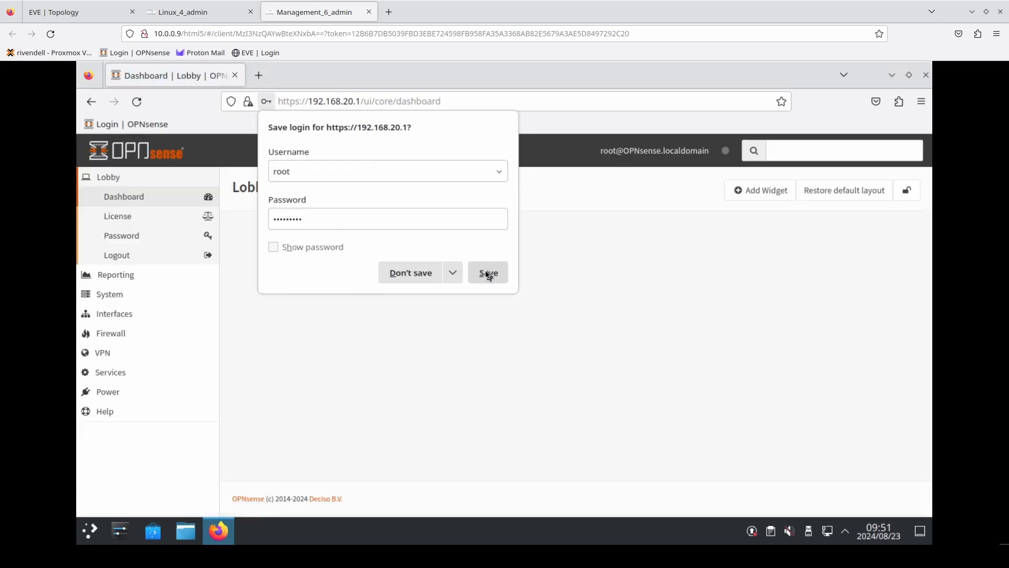
pyautogui.click(486, 272)
# - Switch to the Building 1 OPNsense on the Linux machine and open its IPsec Key Pairs page
pyautogui.click(170, 15)
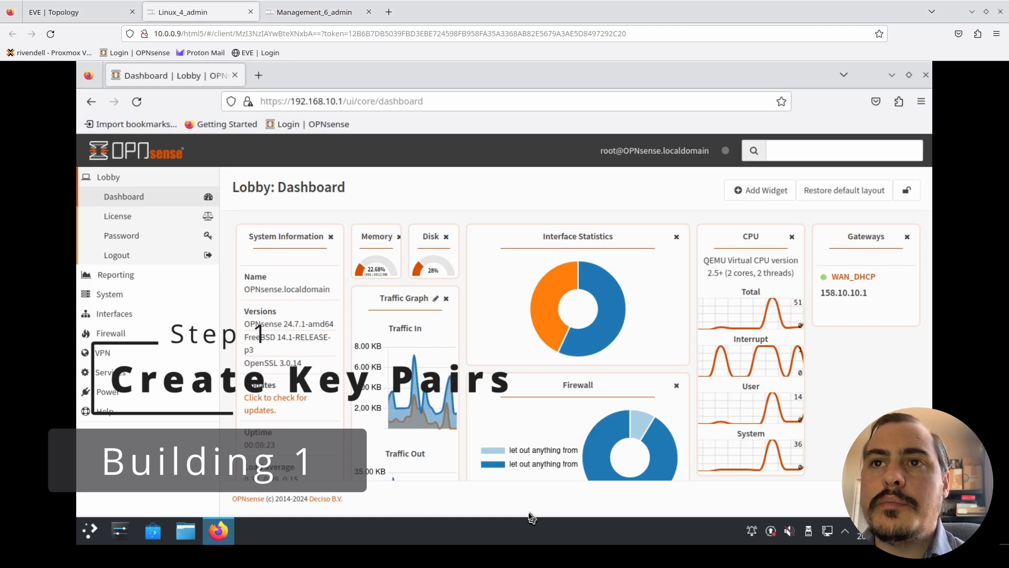
pyautogui.click(101, 353)
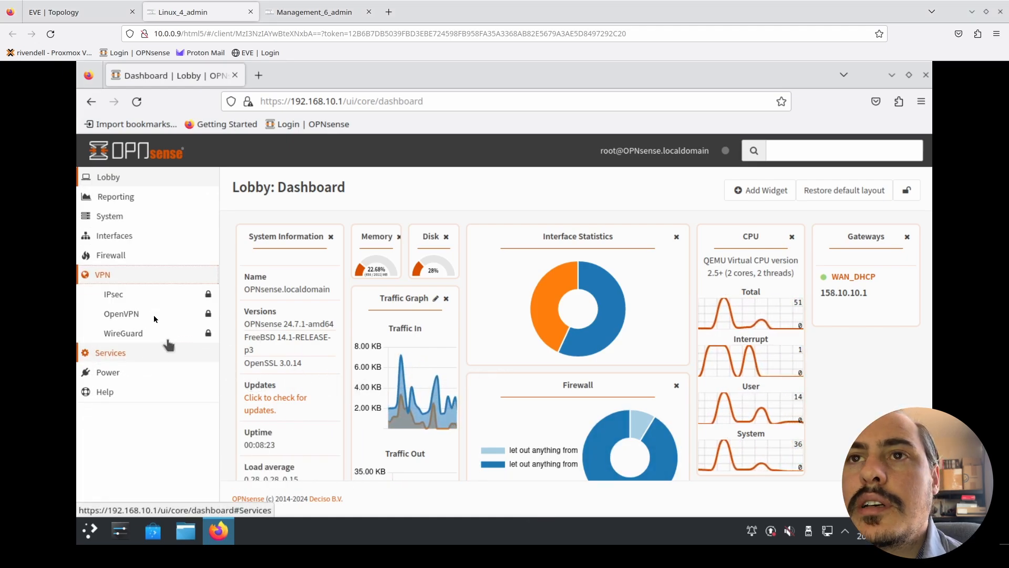
pyautogui.click(136, 298)
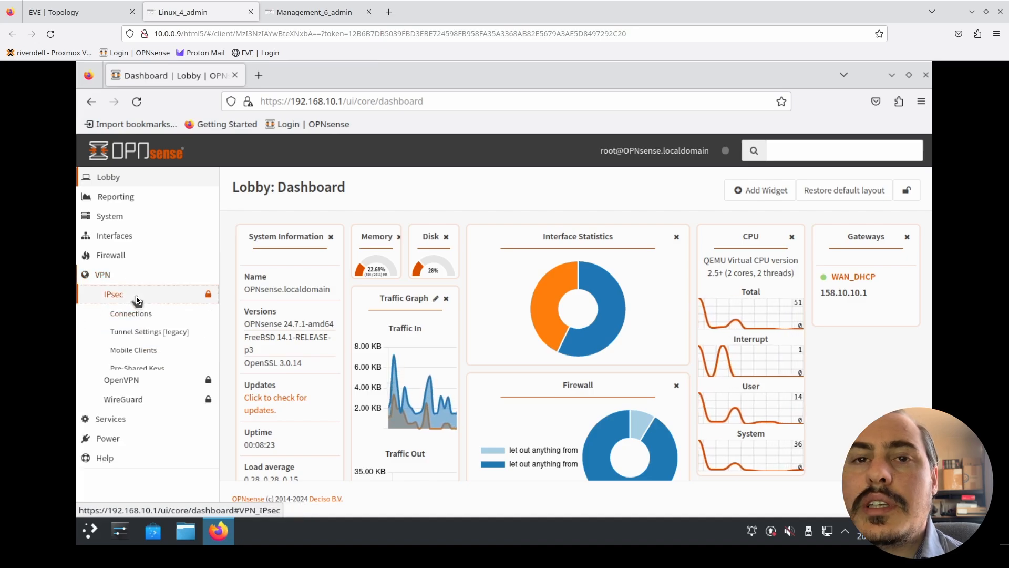
pyautogui.scroll(-2, 173, 341)
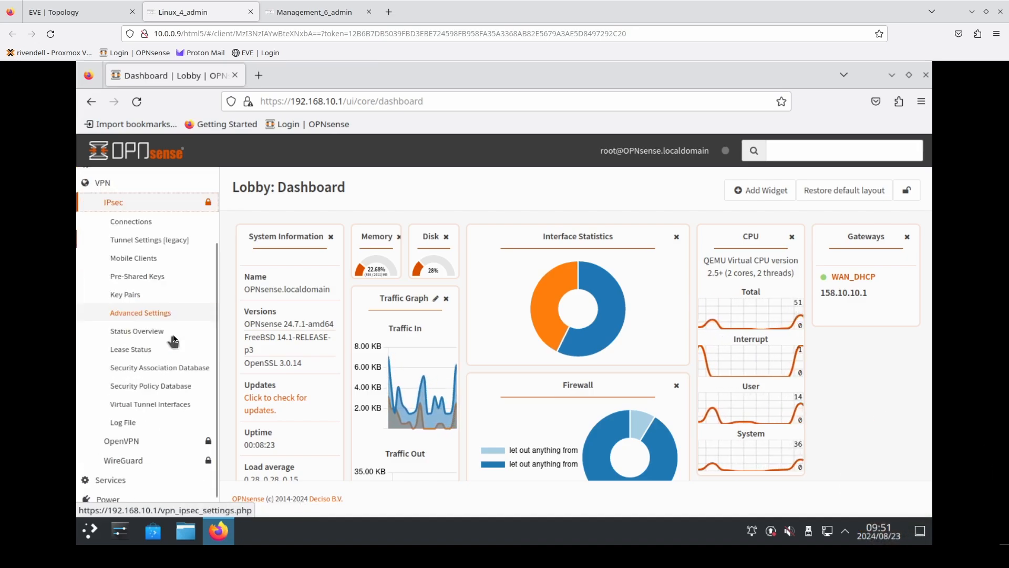
pyautogui.scroll(-1, 173, 340)
pyautogui.click(137, 272)
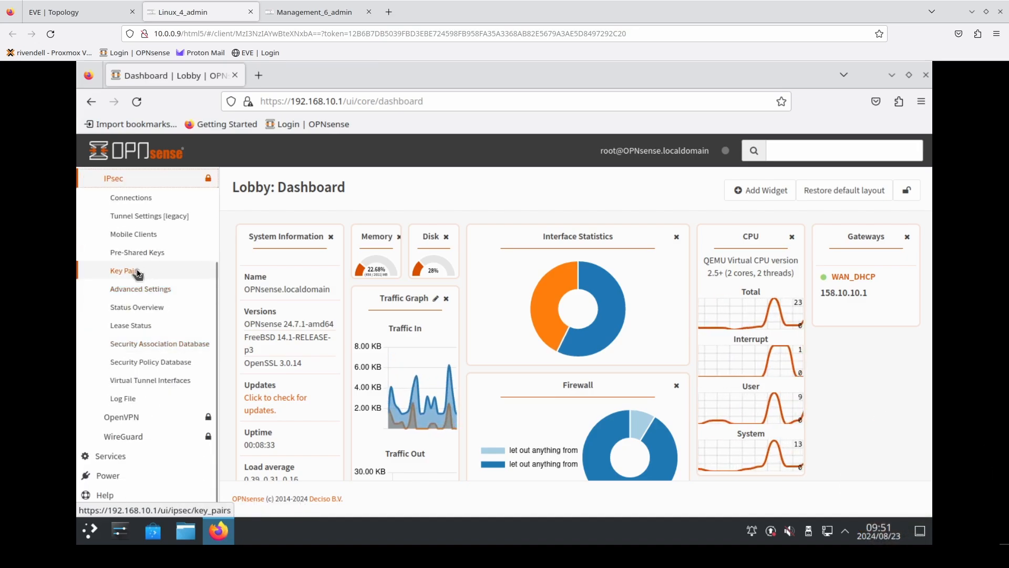
pyautogui.click(138, 272)
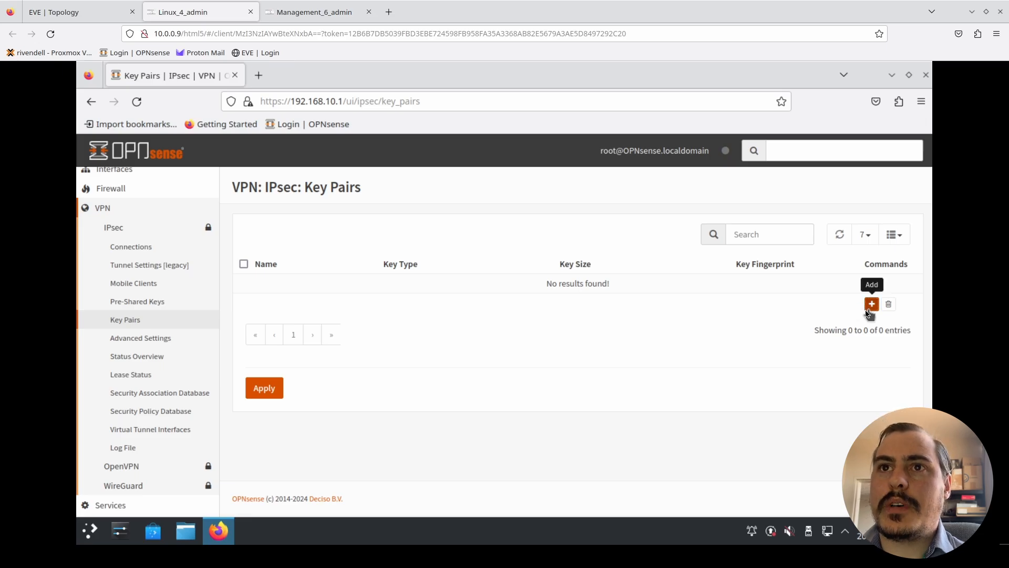
# - Add a new IPsec key pair and name it IPSEC_B1
pyautogui.click(871, 305)
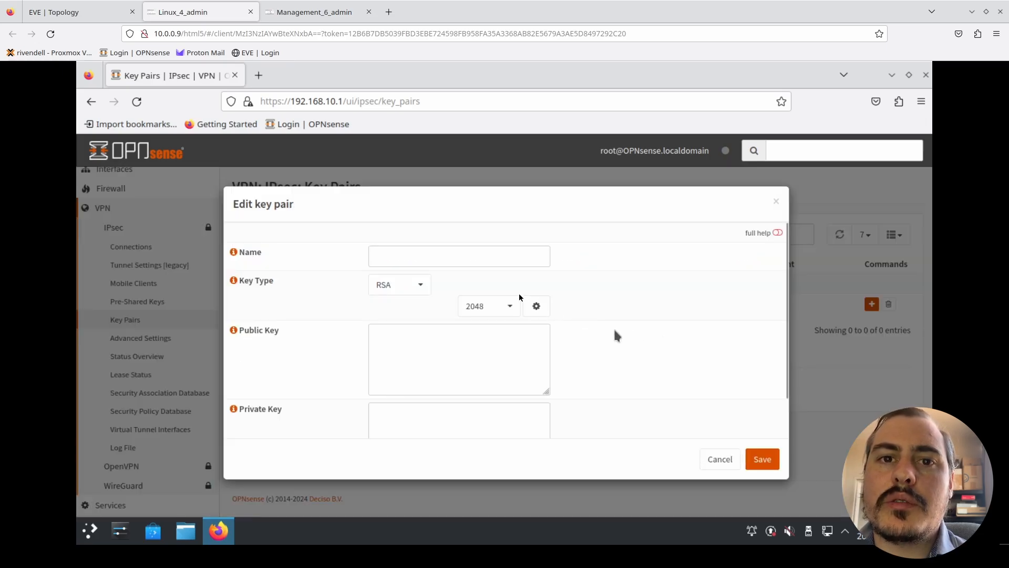
pyautogui.click(478, 255)
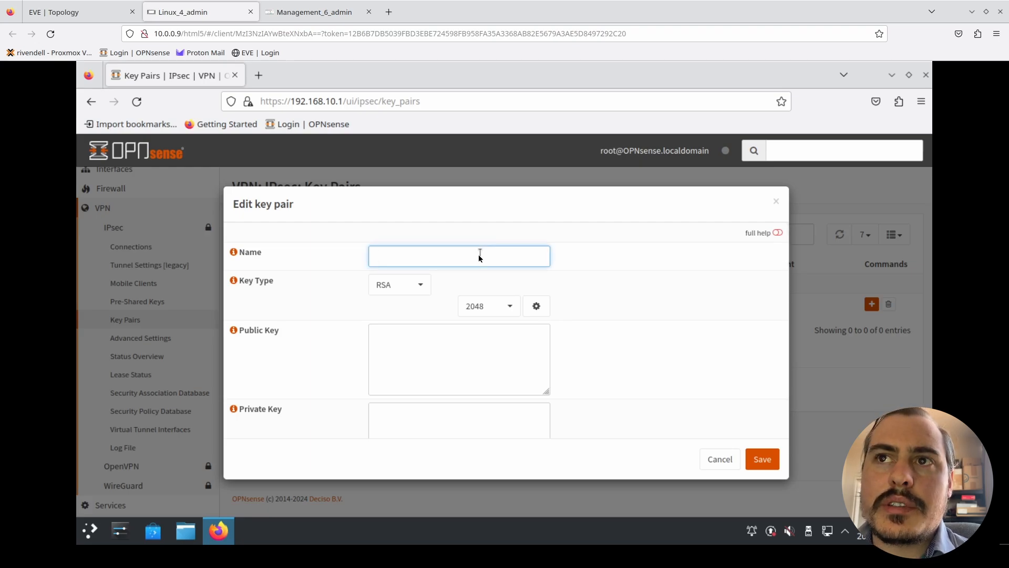
pyautogui.write('IPS')
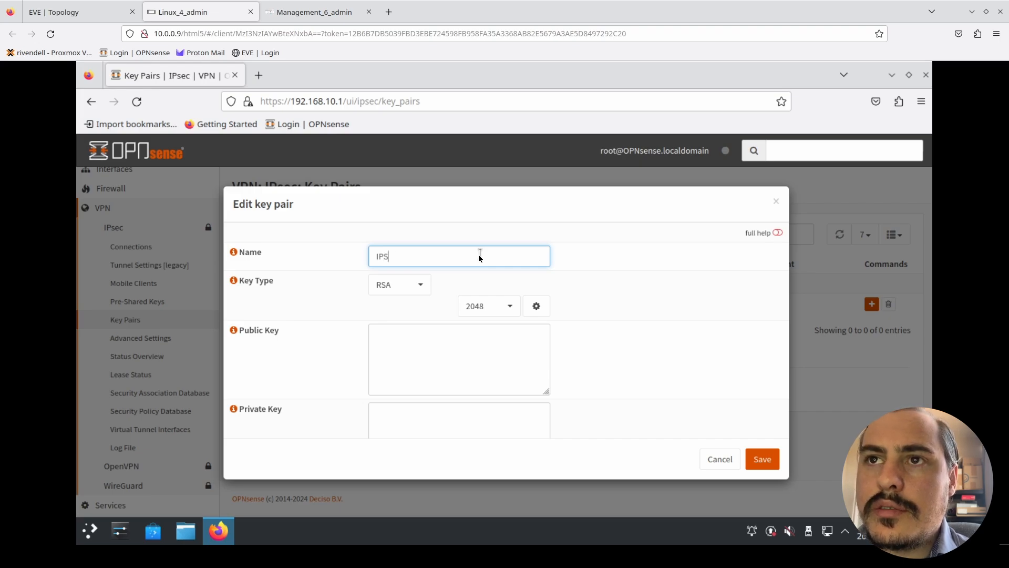
pyautogui.write('EC_B1')
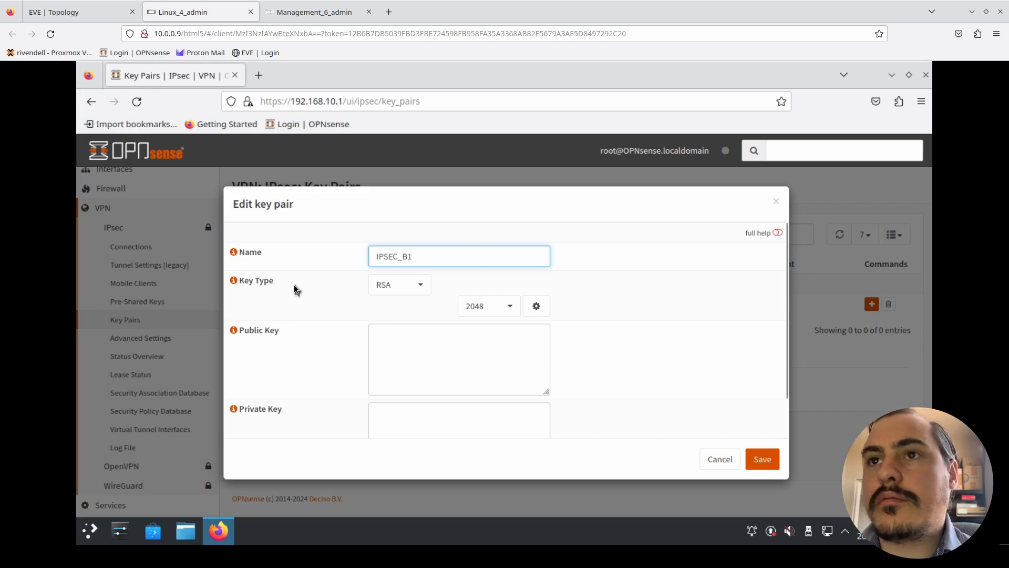
# - Keep the key type RSA and the size 2048, and generate the public and private keys for IPSEC_B1
pyautogui.scroll(-1, 304, 327)
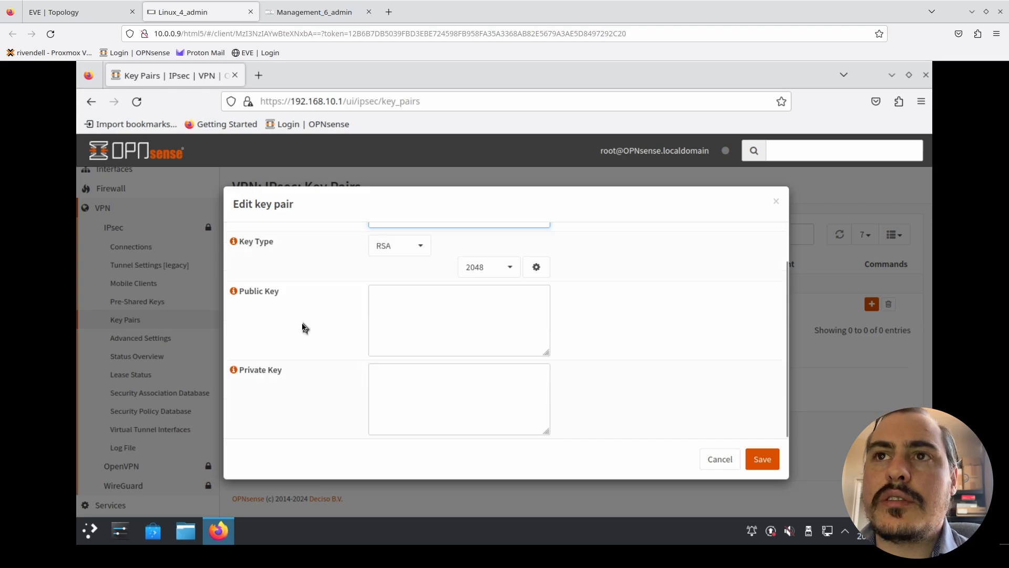
pyautogui.scroll(1, 305, 325)
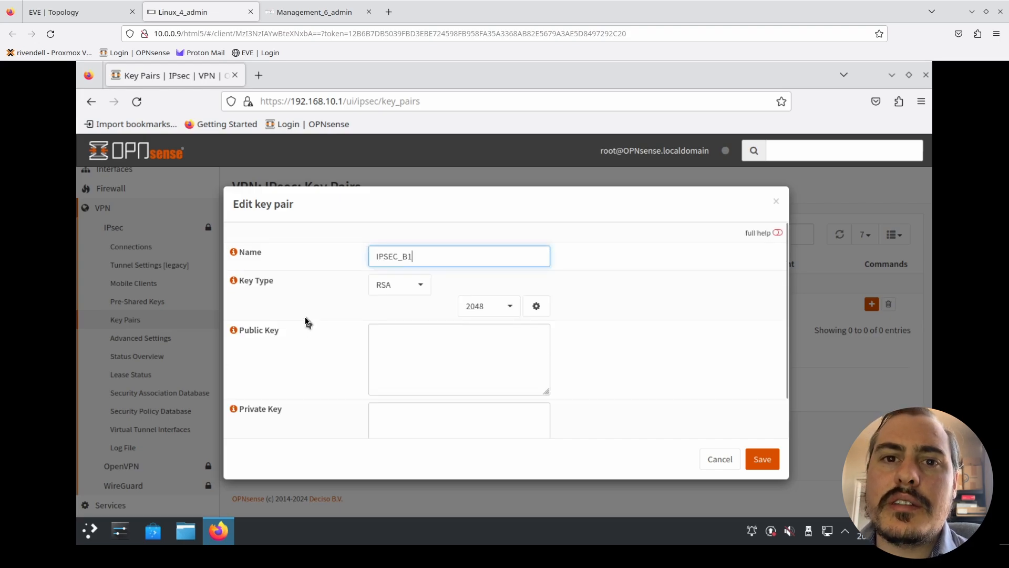
pyautogui.click(412, 287)
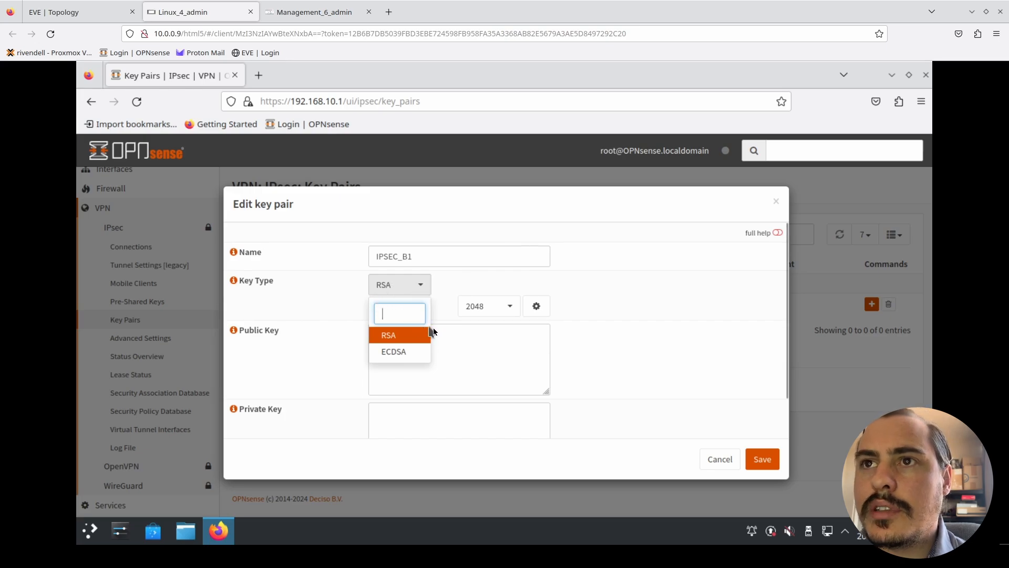
pyautogui.click(449, 314)
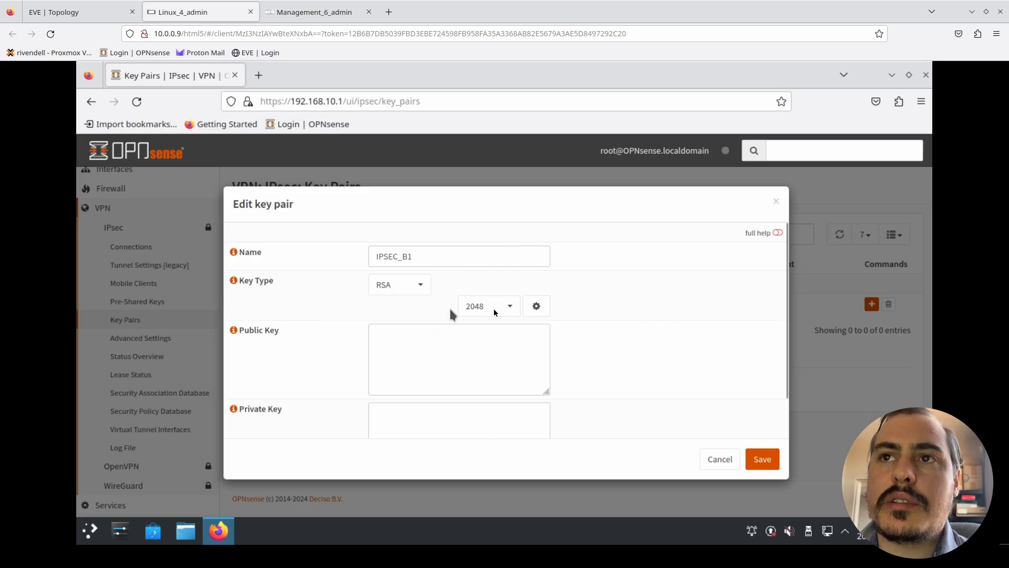
pyautogui.click(490, 310)
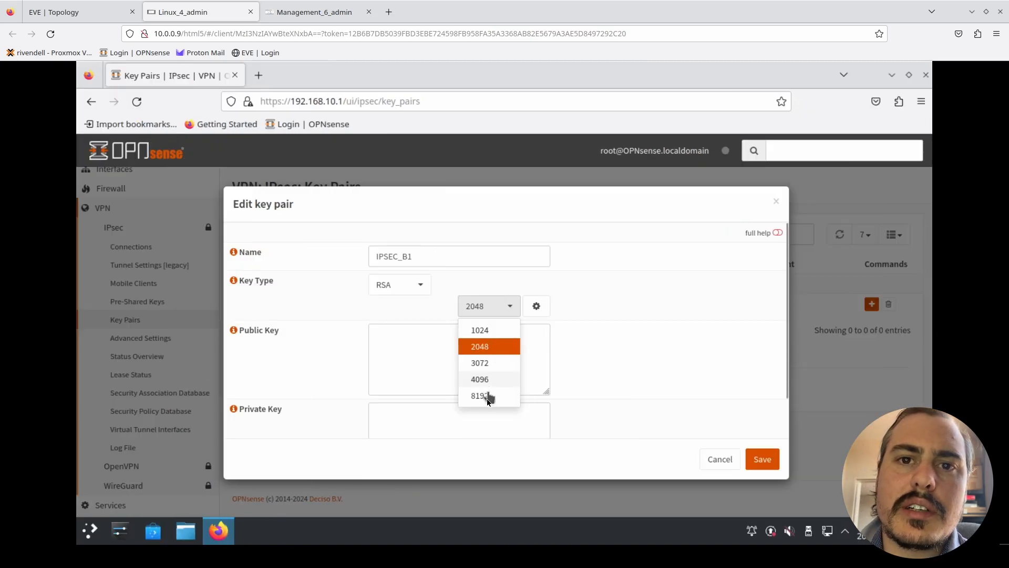
pyautogui.click(483, 347)
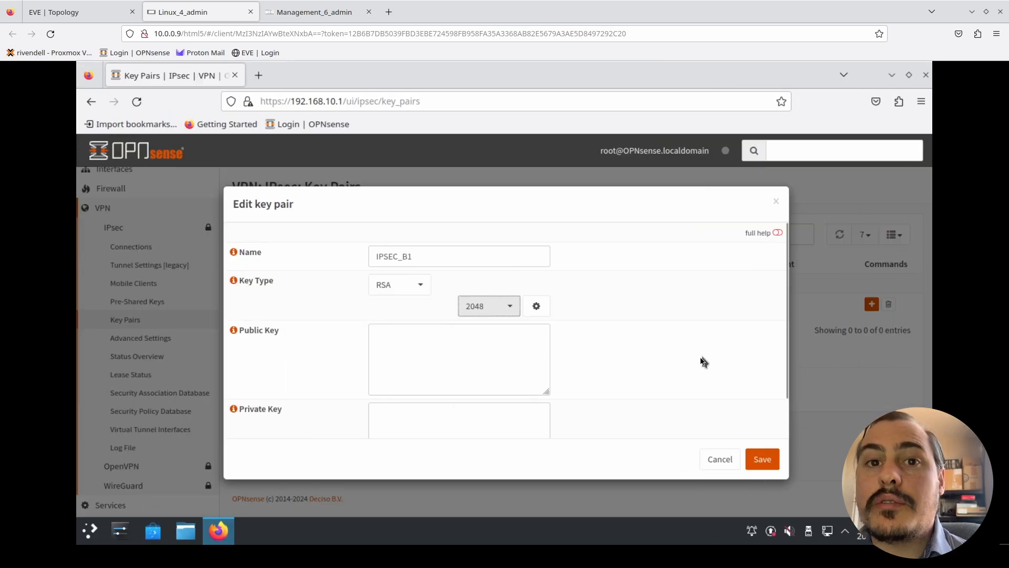
pyautogui.click(703, 361)
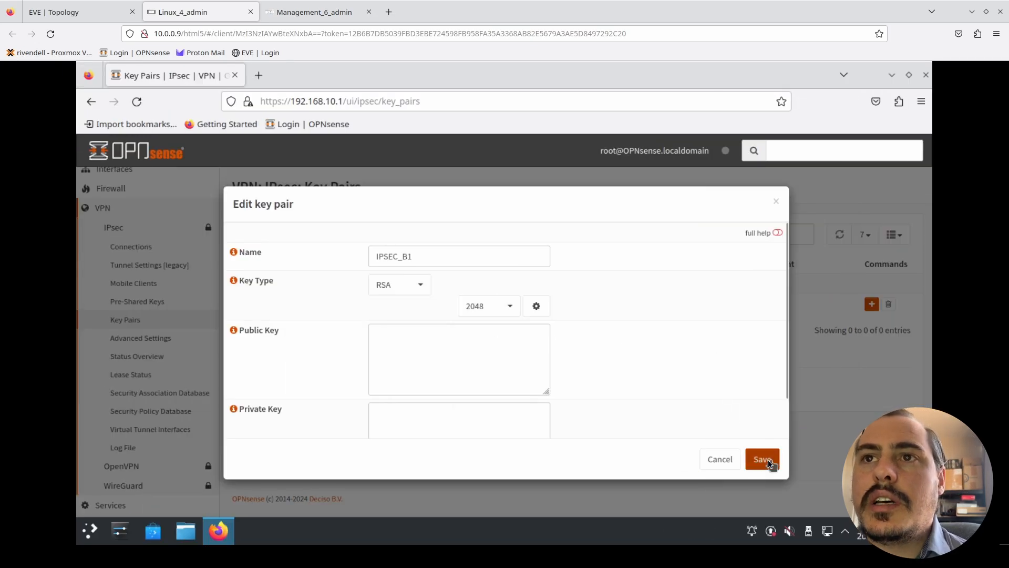
pyautogui.click(536, 309)
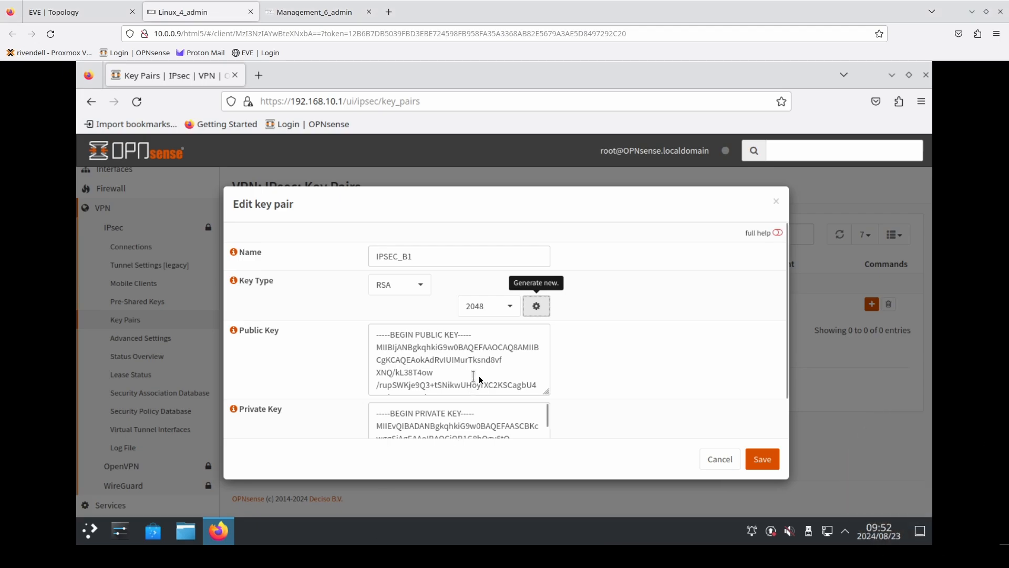
# - Copy the entire generated public key into a blank Kate document and save the IPSEC_B1 key pair
pyautogui.moveTo(373, 333); pyautogui.dragTo(446, 390)
pyautogui.scroll(-5, 471, 387)
pyautogui.hotkey('ctrl', 'a')
pyautogui.scroll(-1, 464, 378)
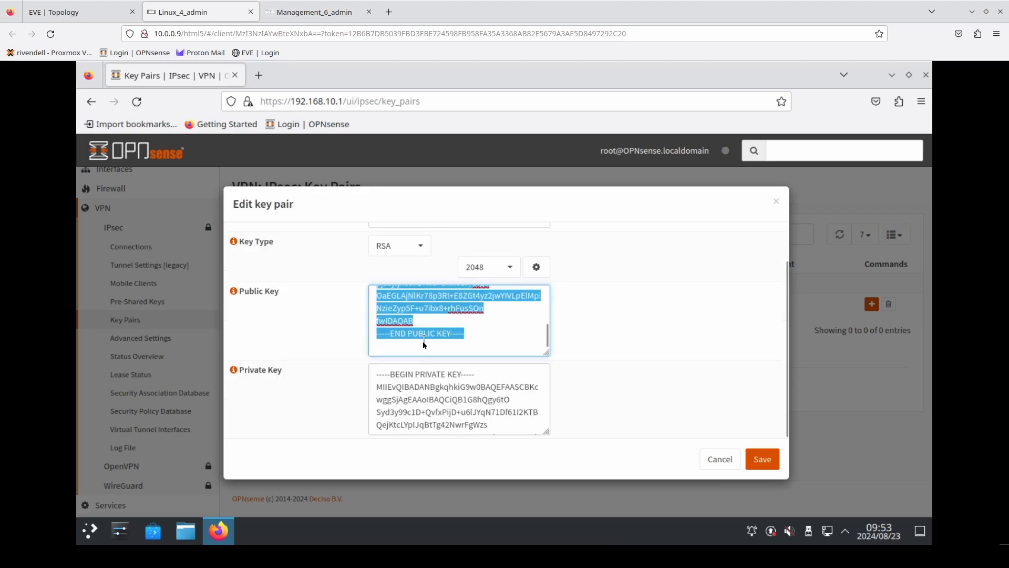
pyautogui.rightClick(425, 310)
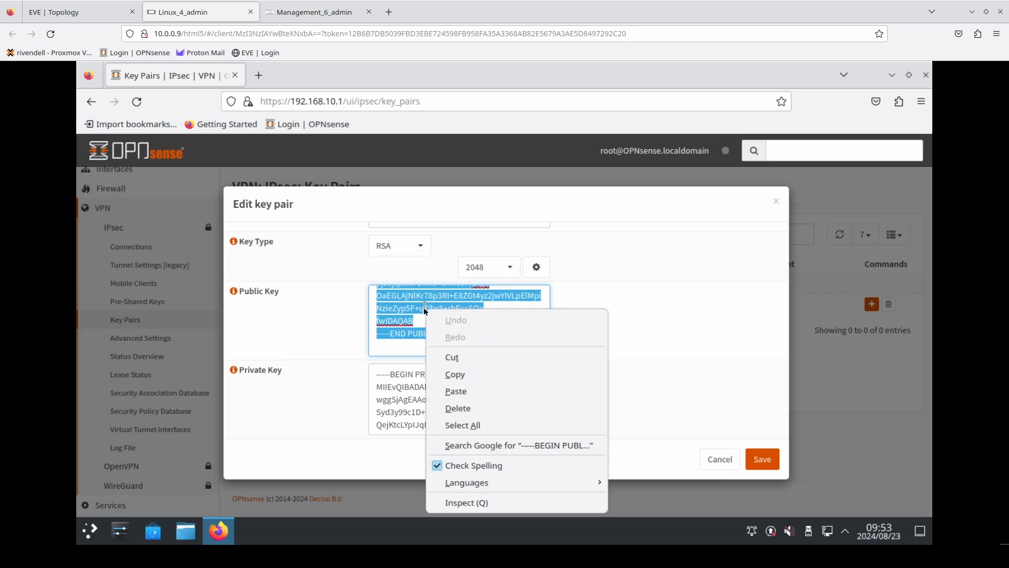
pyautogui.click(455, 374)
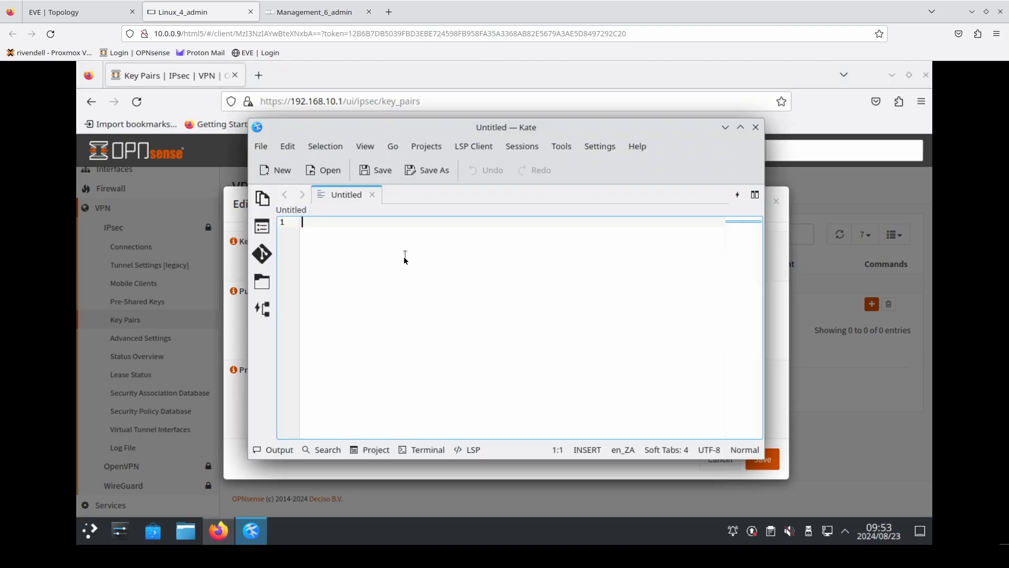
pyautogui.hotkey('ctrl', 'v')
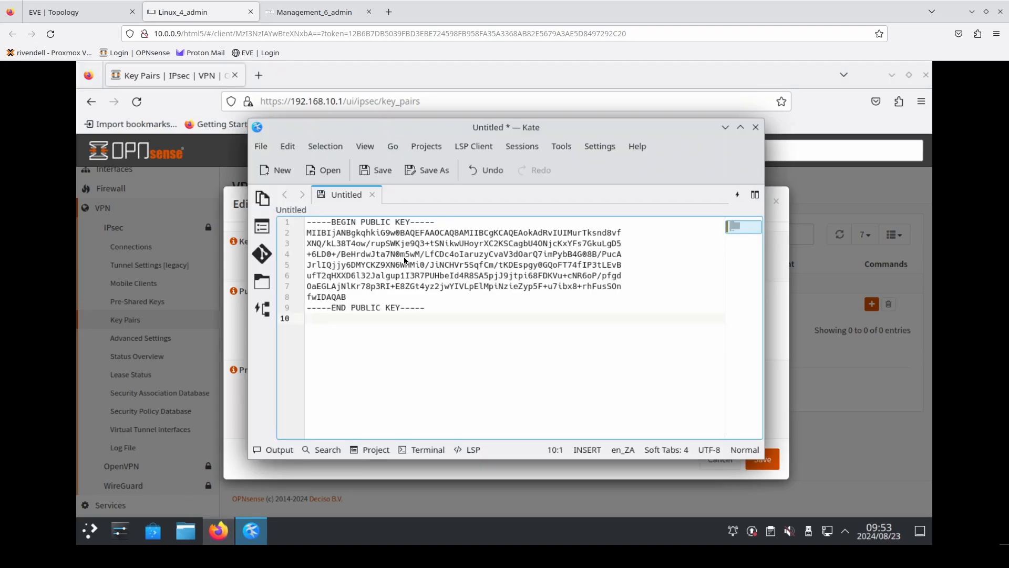
pyautogui.click(725, 127)
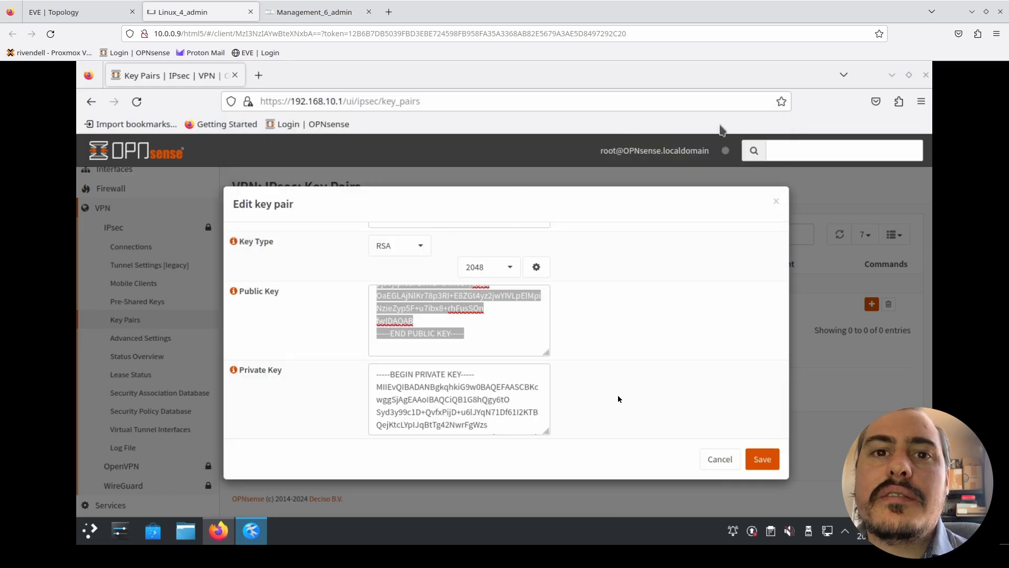
pyautogui.click(761, 460)
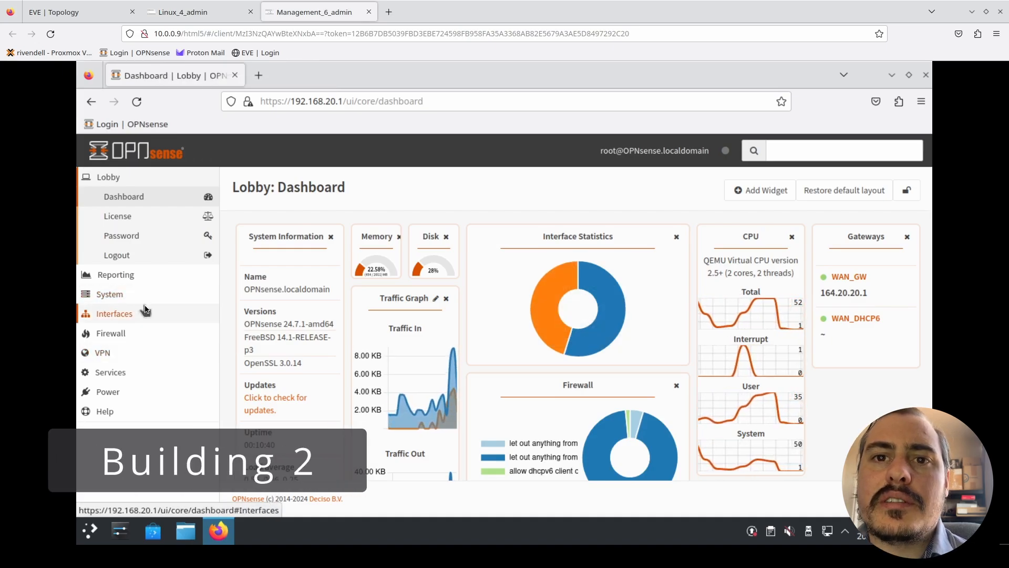
# - Open the IPsec Key Pairs page on the Building 2 OPNsense
pyautogui.click(142, 352)
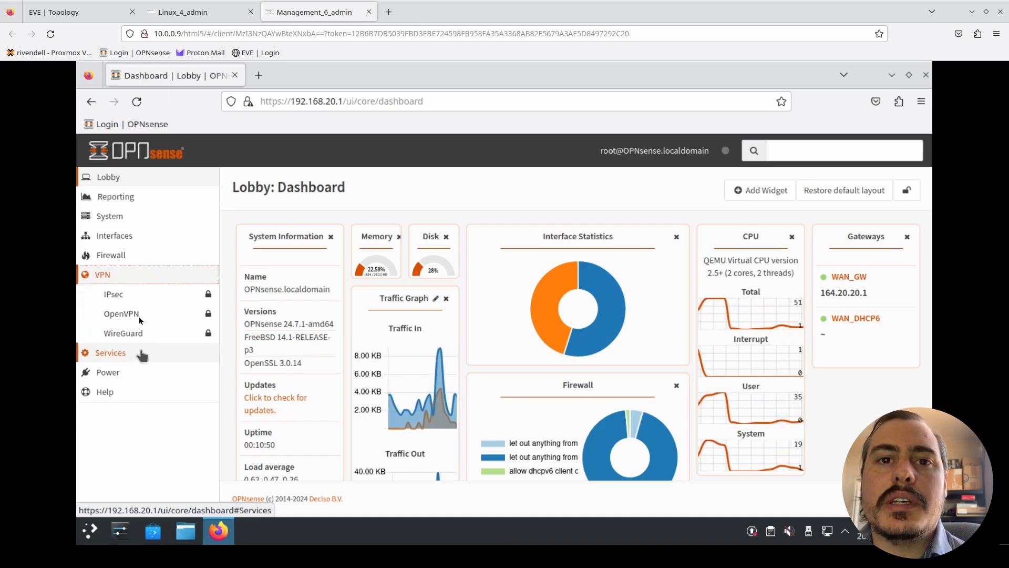
pyautogui.click(173, 295)
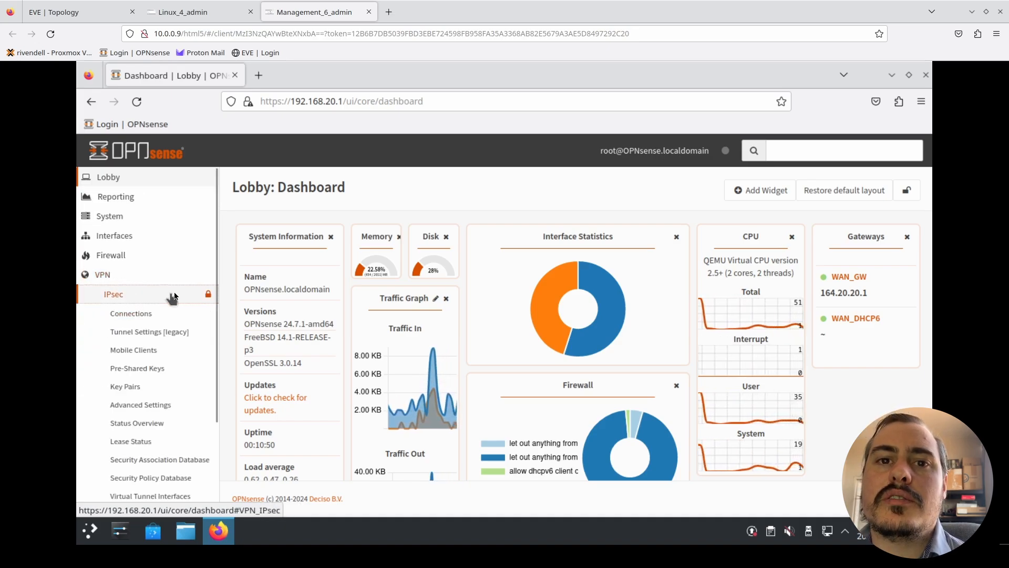
pyautogui.click(138, 398)
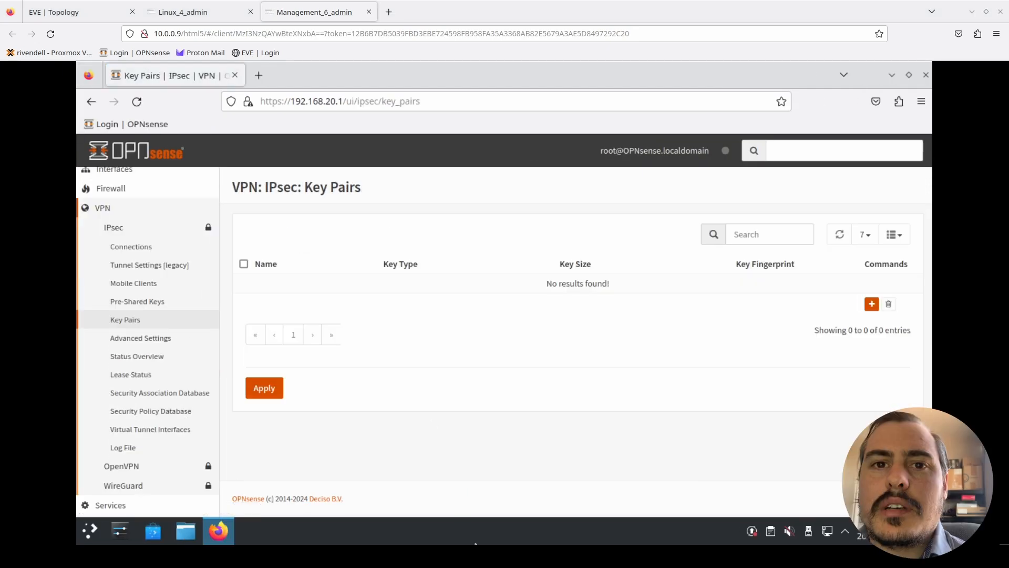
# - Add a key pair named IPSEC_B2, keeping type RSA and size 2048, and generate its public and private keys
pyautogui.click(871, 304)
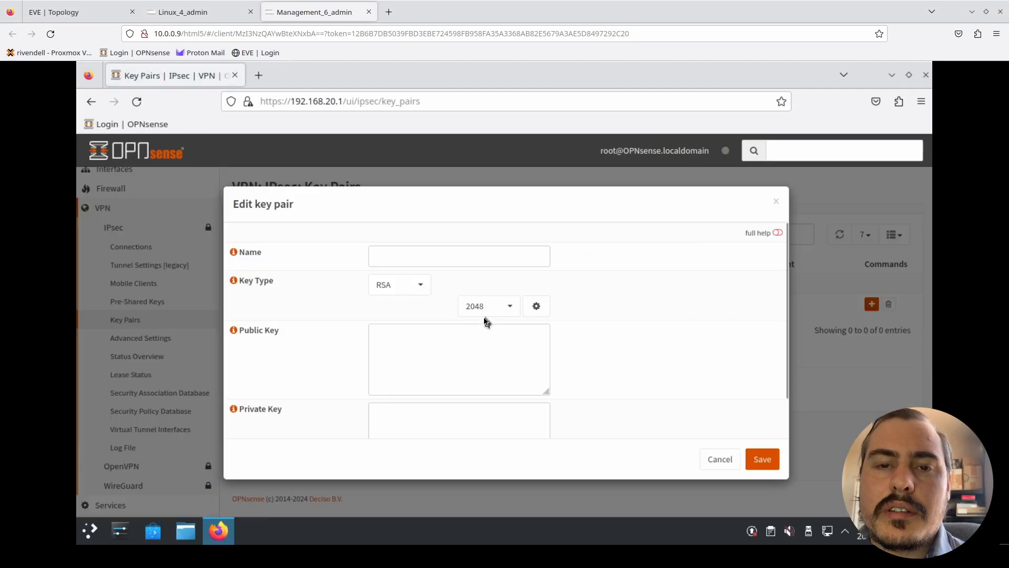
pyautogui.click(435, 249)
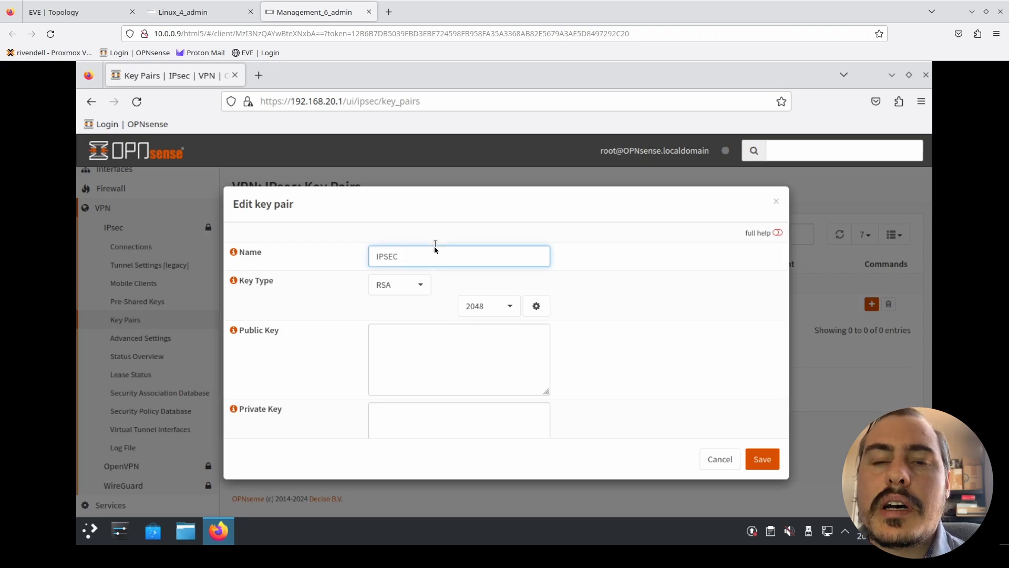
pyautogui.write('IPSEC_B2')
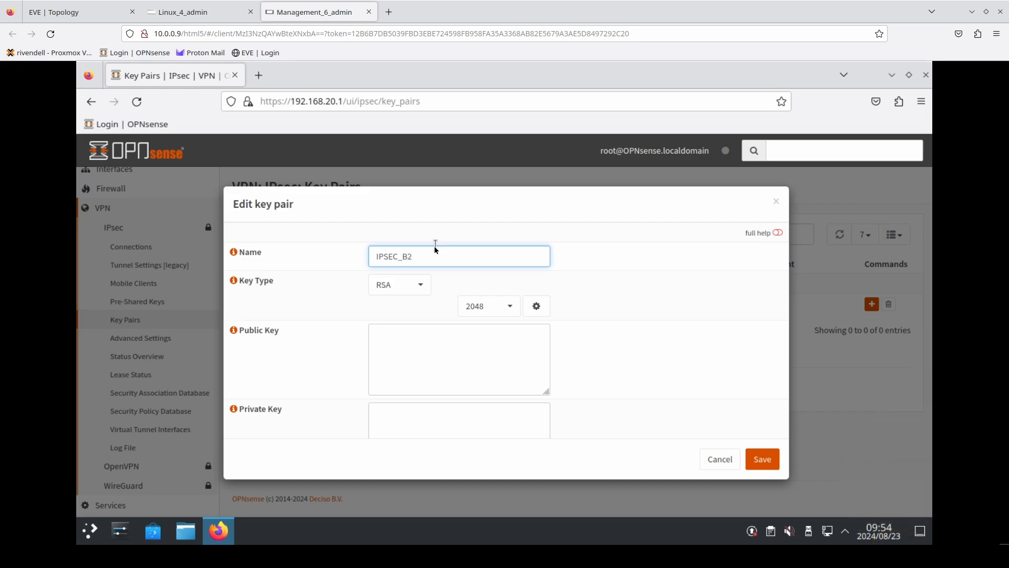
pyautogui.click(534, 313)
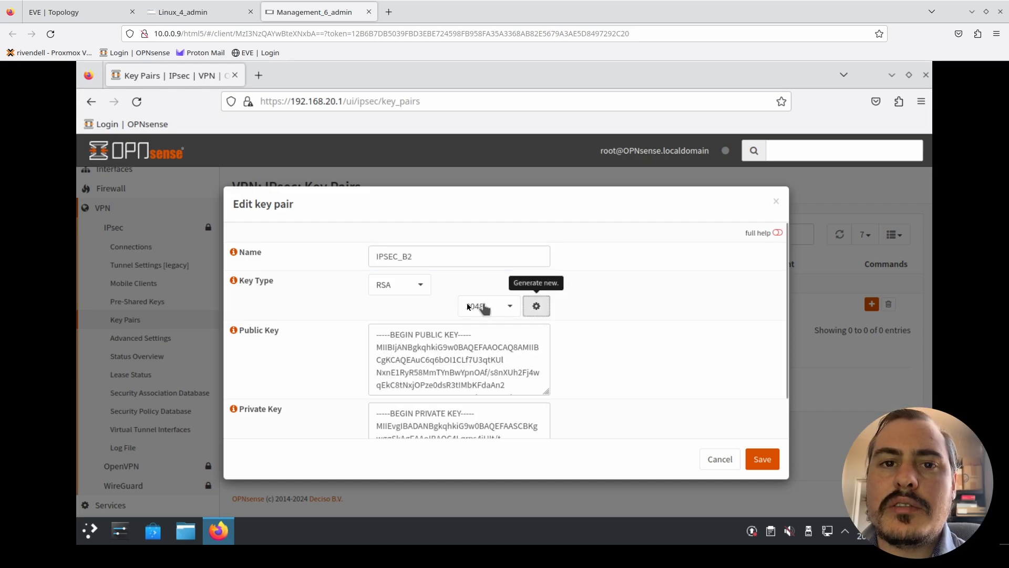
# - Copy the entire generated public key of IPSEC_B2 into a blank Kate document and minimize Kate
pyautogui.click(456, 353)
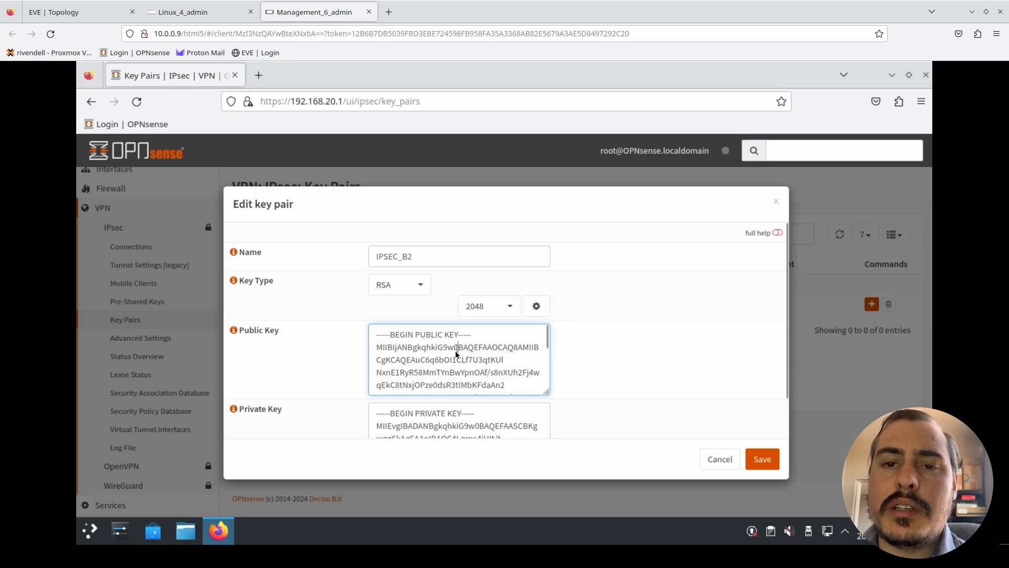
pyautogui.hotkey('ctrl', 'a')
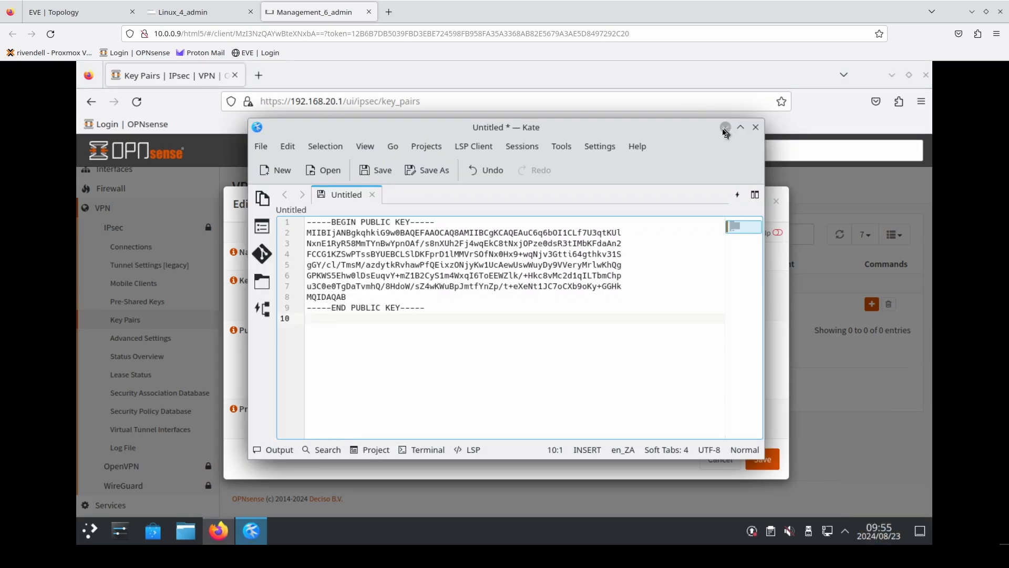
pyautogui.click(720, 128)
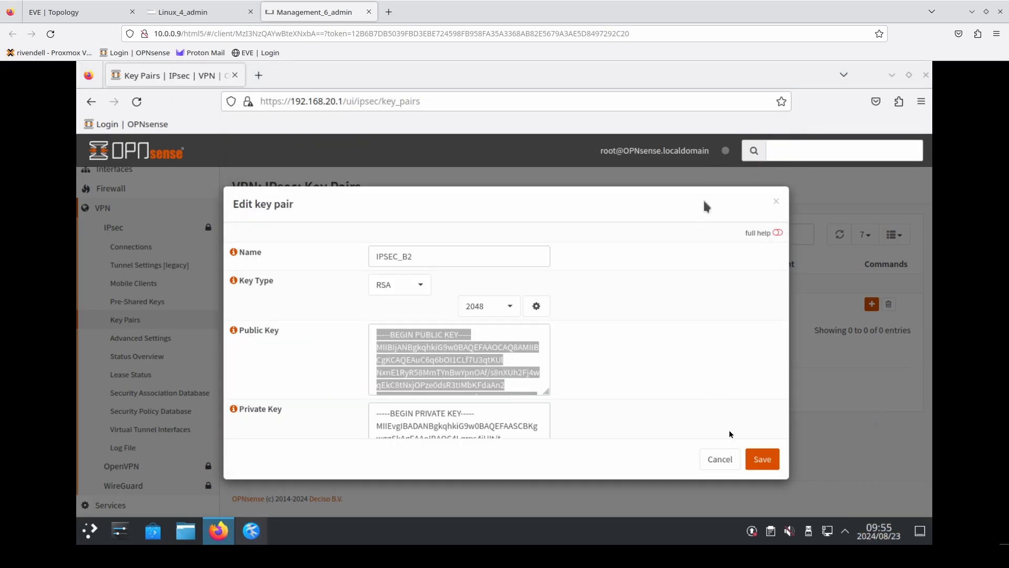
# - Save the IPSEC_B2 key pair and apply the key pair settings on Building 2
pyautogui.click(762, 459)
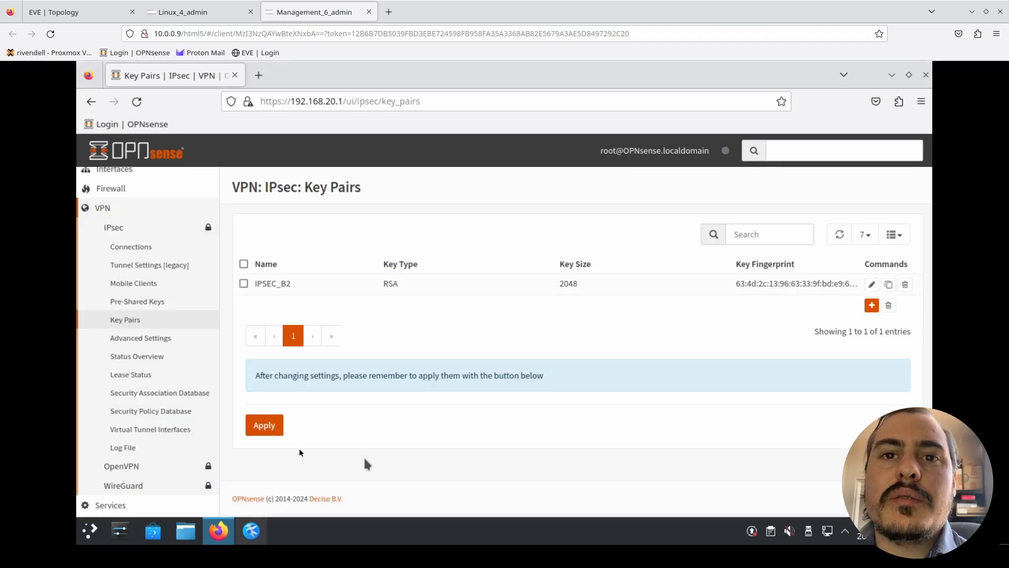
pyautogui.click(266, 425)
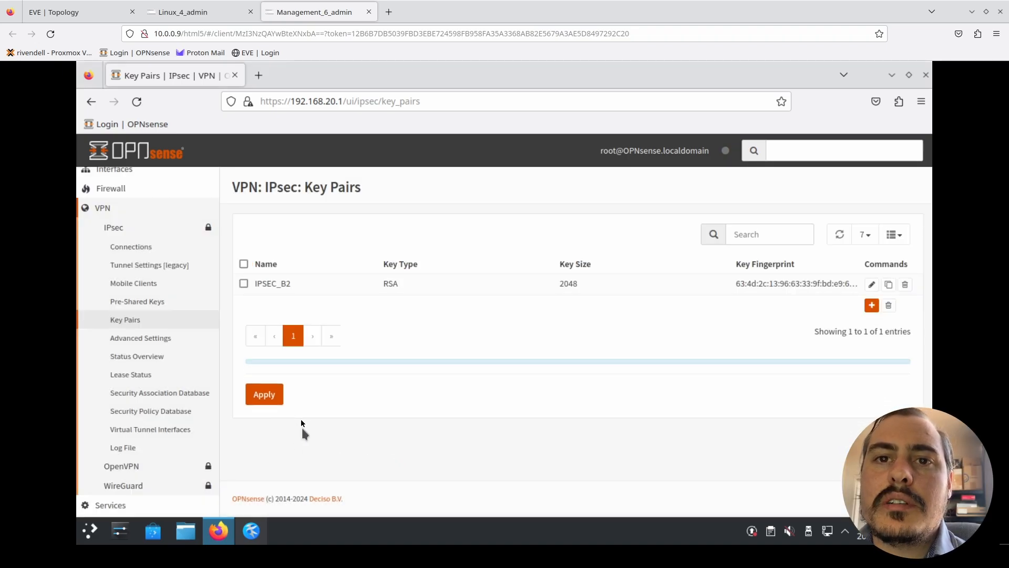
pyautogui.click(280, 390)
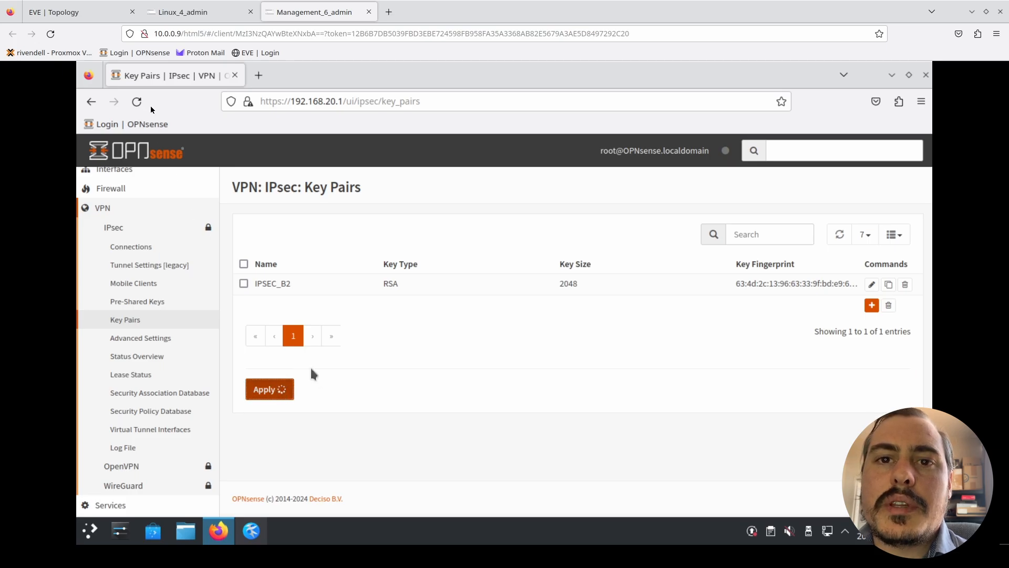
# - Copy the whole Building 2 public key from the Kate document to the clipboard and minimize Kate
pyautogui.click(260, 540)
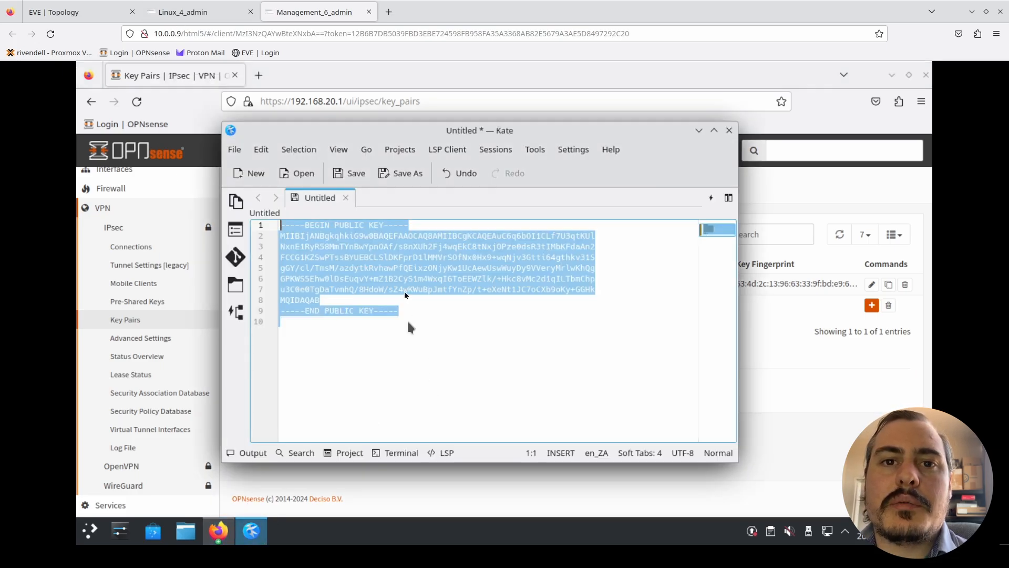
pyautogui.rightClick(402, 269)
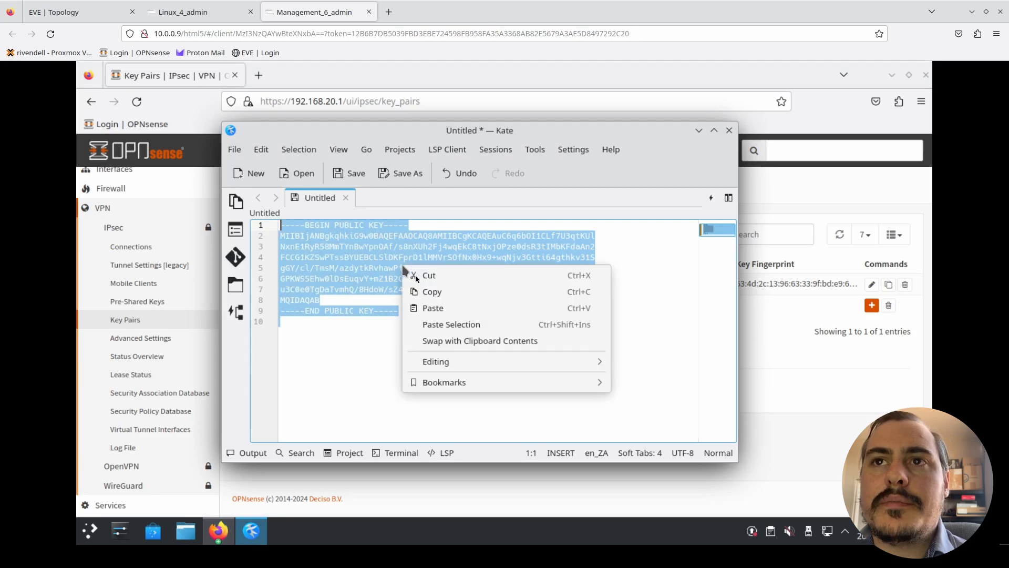
pyautogui.click(432, 292)
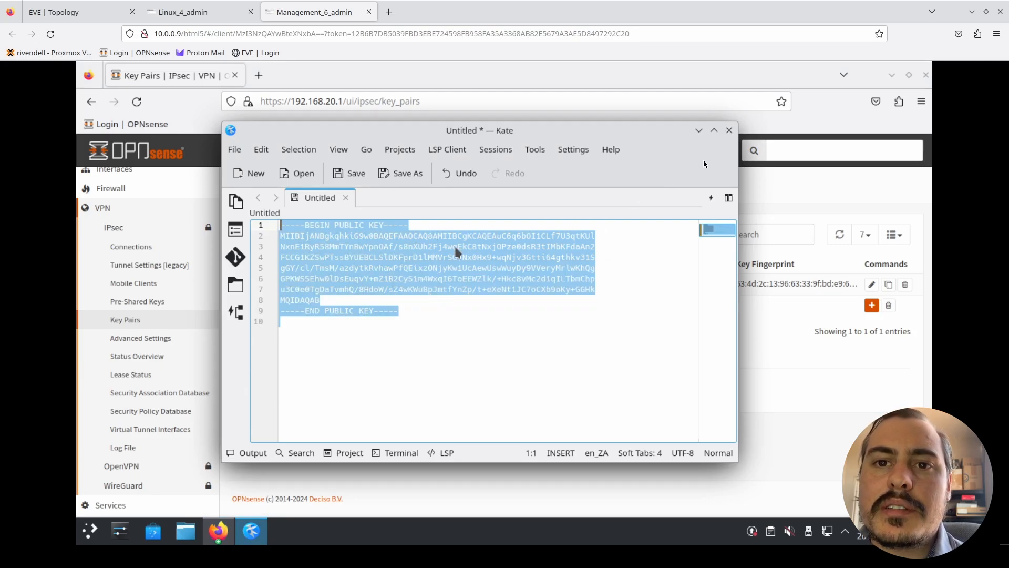
pyautogui.click(698, 131)
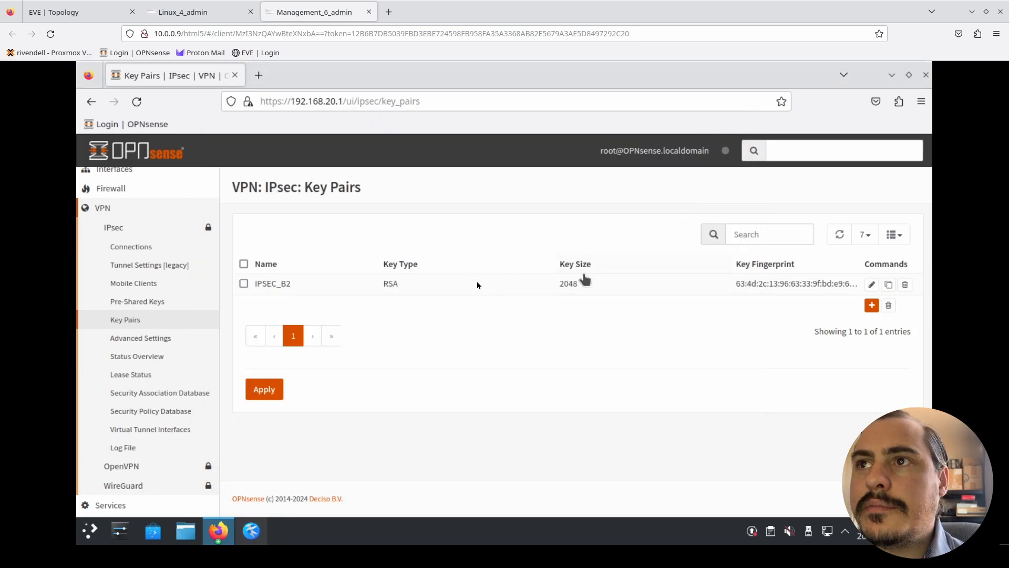
# - Switch to the Building 1 OPNsense on Linux_4_admin and add a new key pair named B2
pyautogui.click(199, 10)
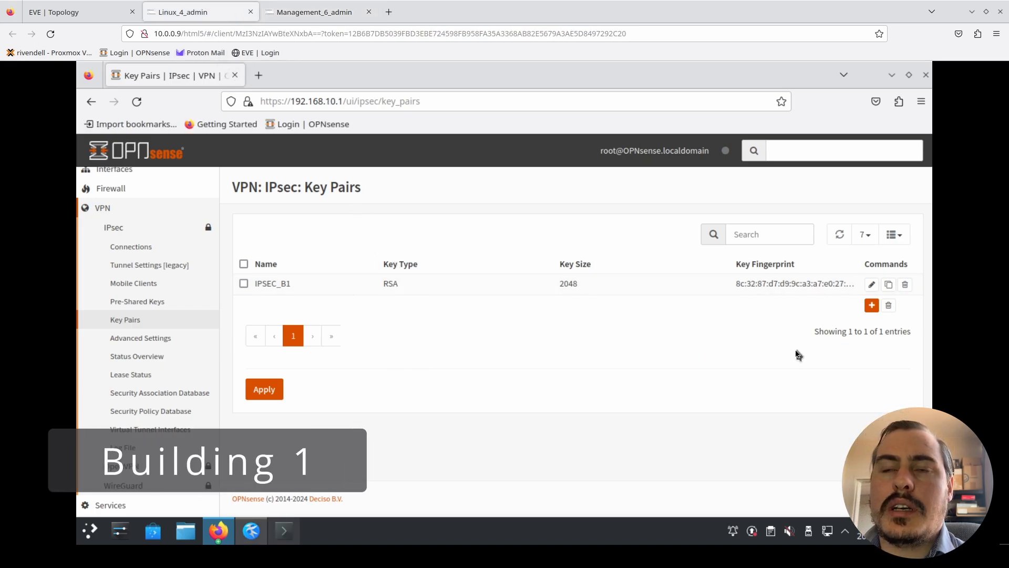
pyautogui.click(872, 305)
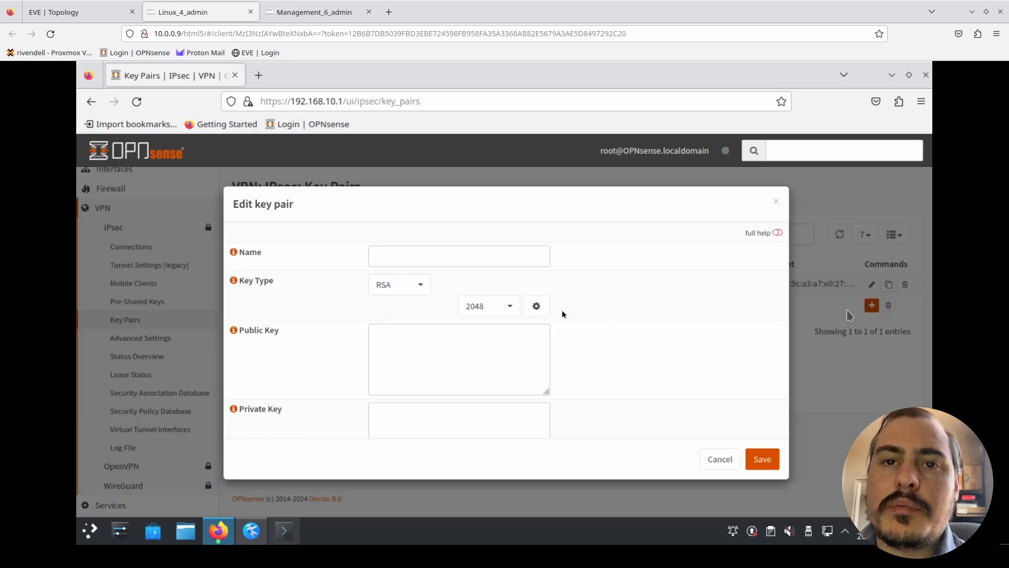
pyautogui.click(449, 250)
pyautogui.write('B2')
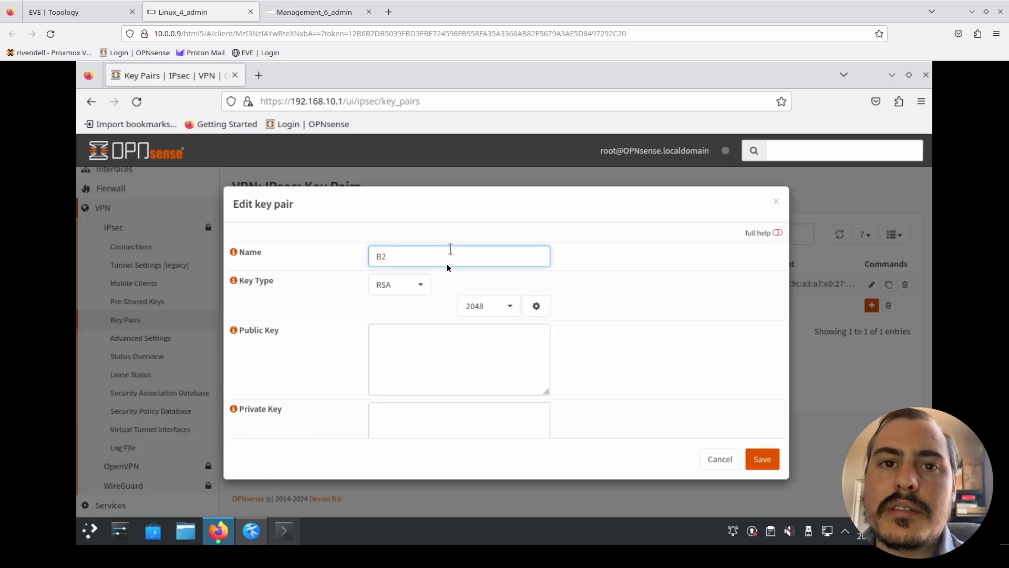
# - Paste Building 2's public key into the B2 entry, leave the private key empty, then save and apply it
pyautogui.scroll(-1, 459, 321)
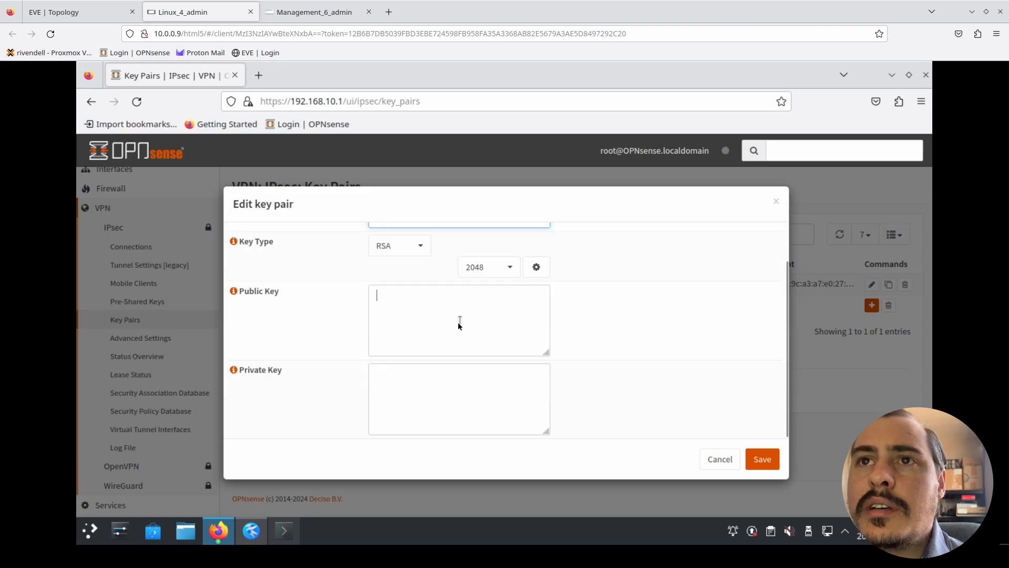
pyautogui.hotkey('ctrl', 'v')
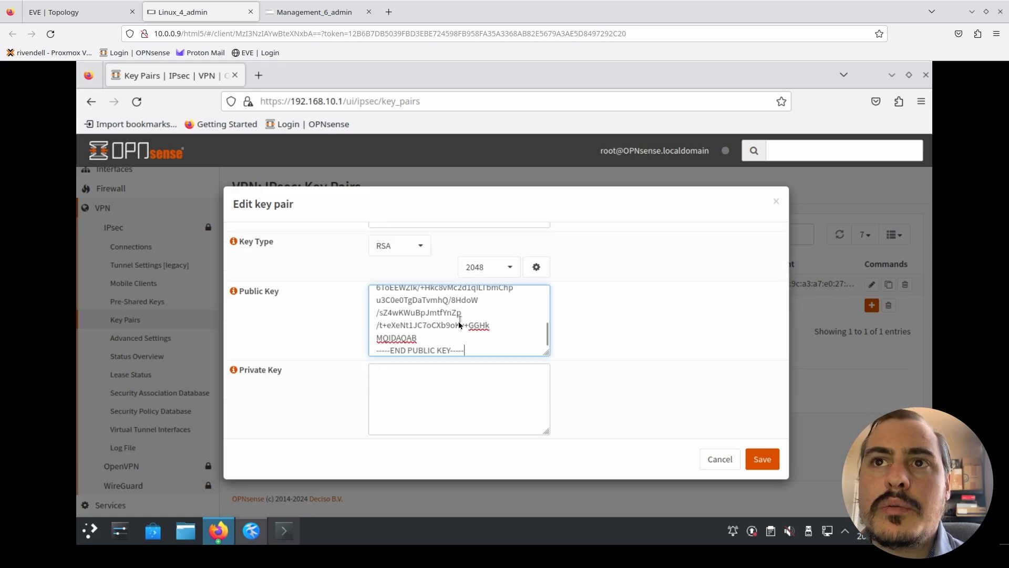
pyautogui.scroll(4, 482, 325)
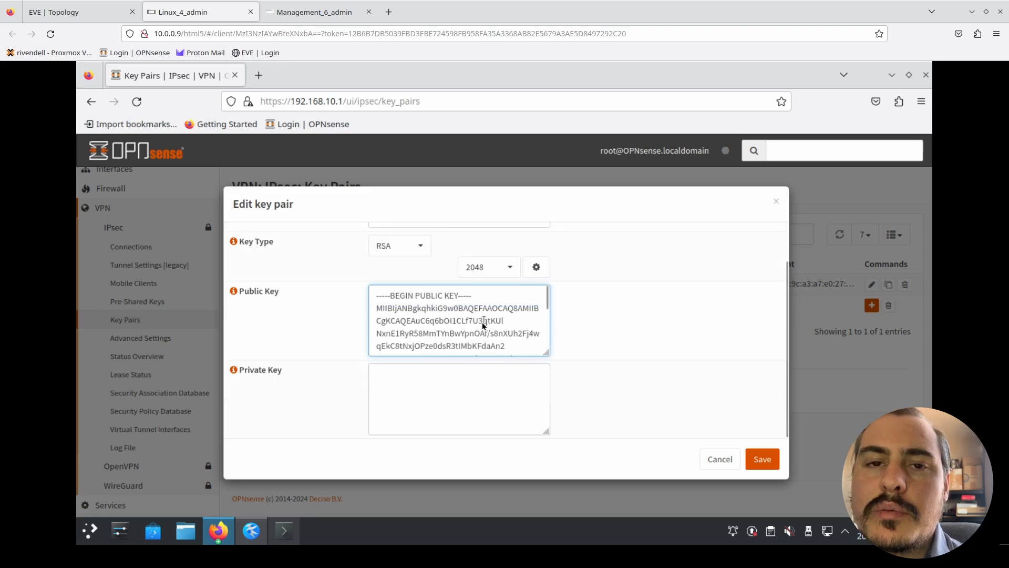
pyautogui.click(762, 459)
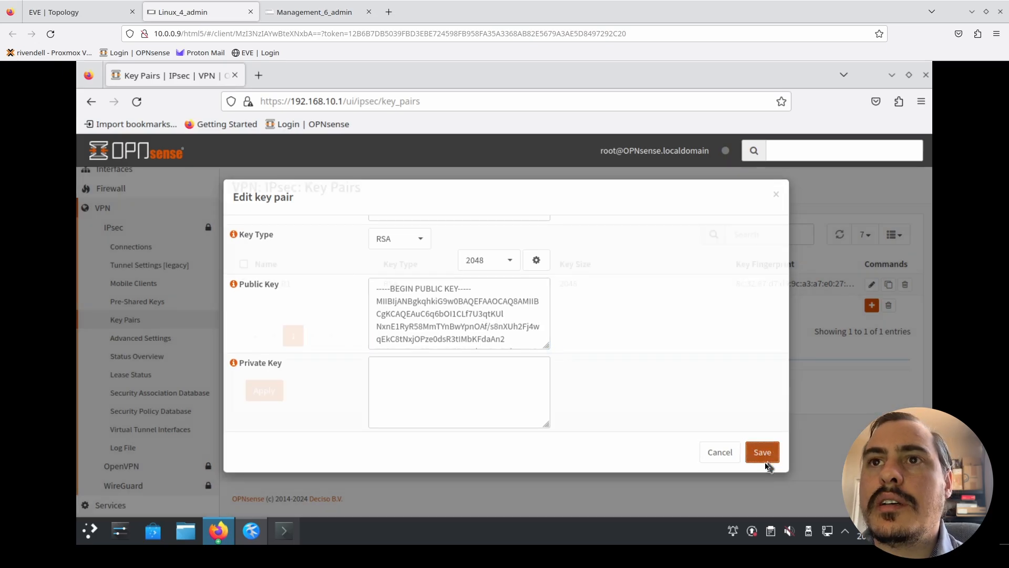
pyautogui.click(264, 446)
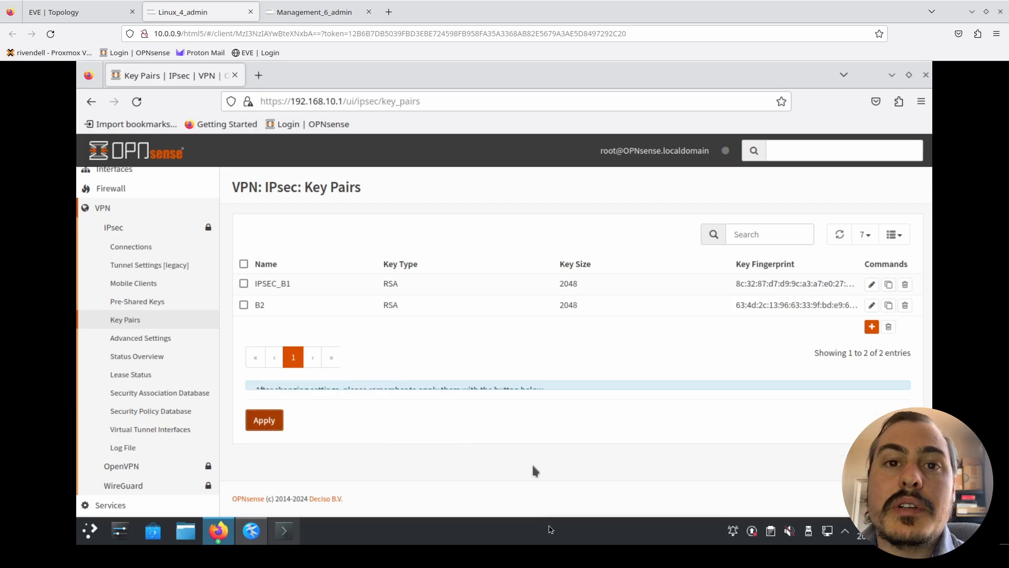
# - Copy the whole Building 1 public key from the Kate document to the clipboard and minimize Kate
pyautogui.click(262, 535)
pyautogui.rightClick(393, 269)
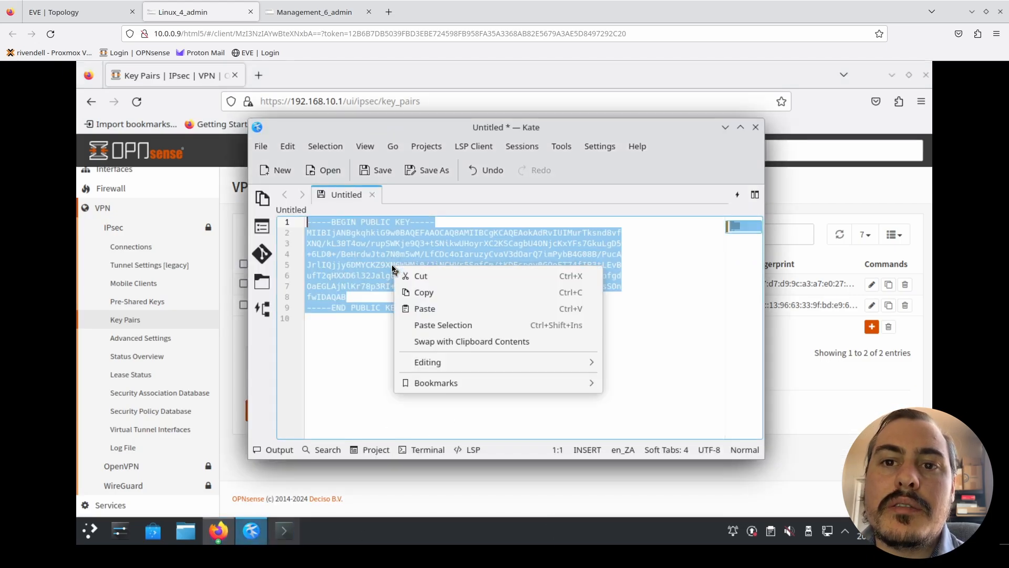
pyautogui.click(420, 291)
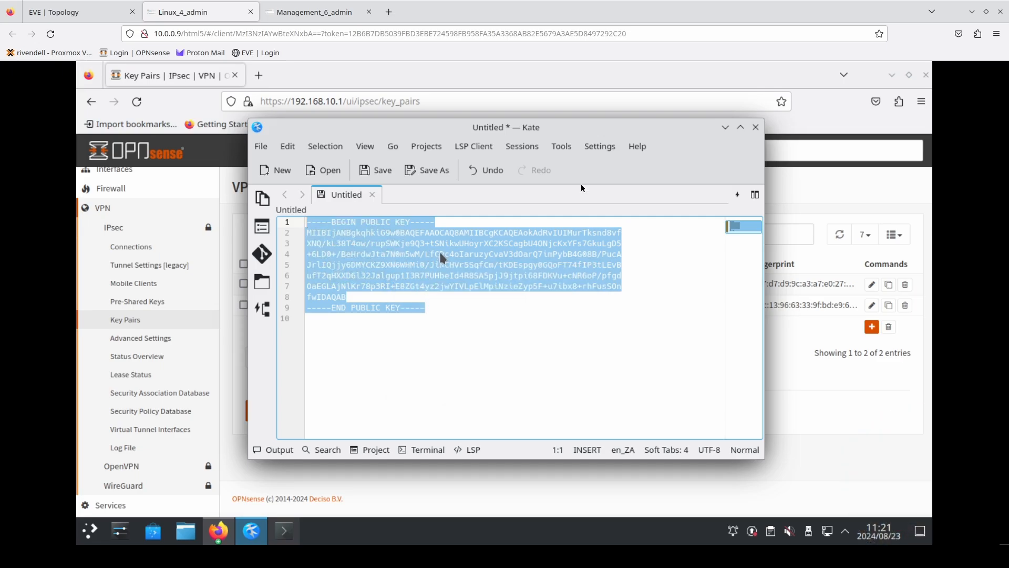
pyautogui.click(726, 127)
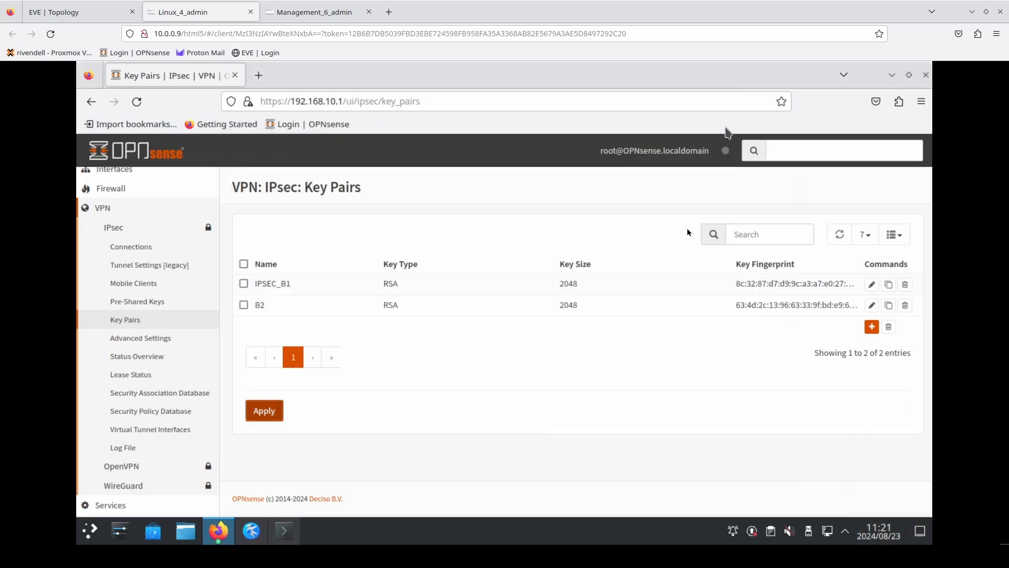
# - Switch to the Building 2 OPNsense on Management_6_admin and add a new key pair named B1
pyautogui.click(318, 13)
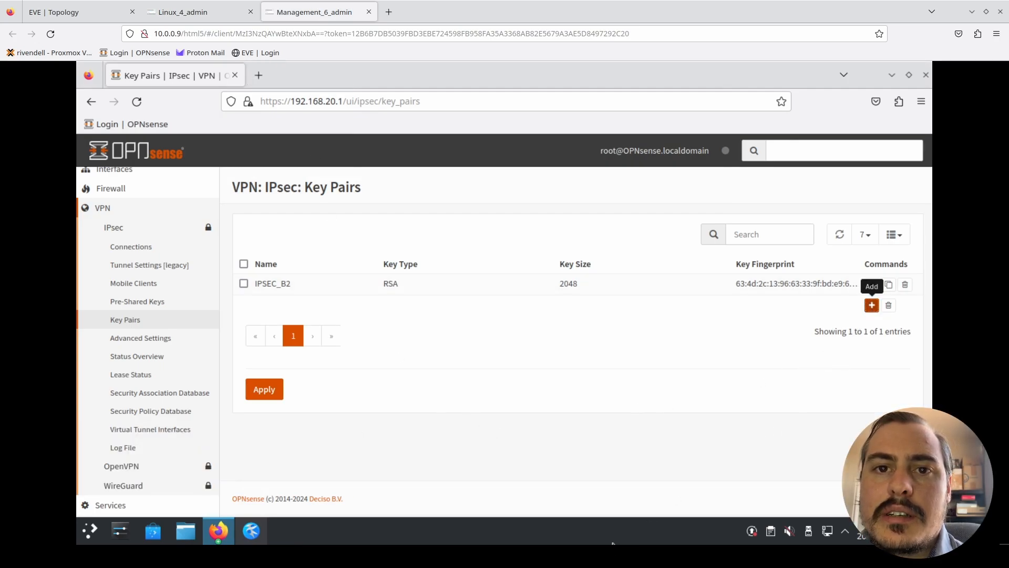
pyautogui.click(439, 261)
pyautogui.write('B1')
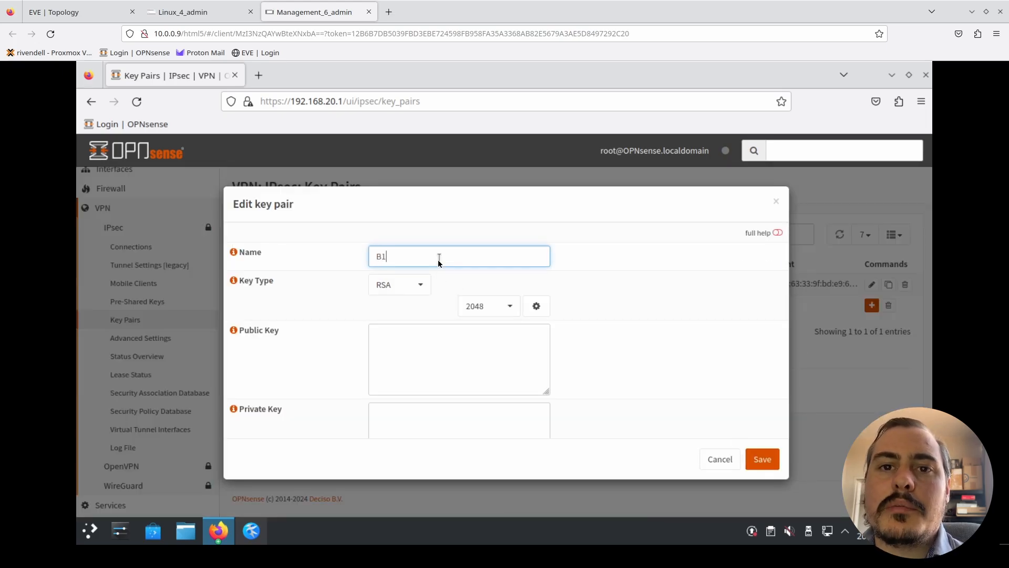
# - Paste Building 1's public key into the B1 entry, leave the private key empty, then save and apply it
pyautogui.click(427, 363)
pyautogui.hotkey('ctrl', 'v')
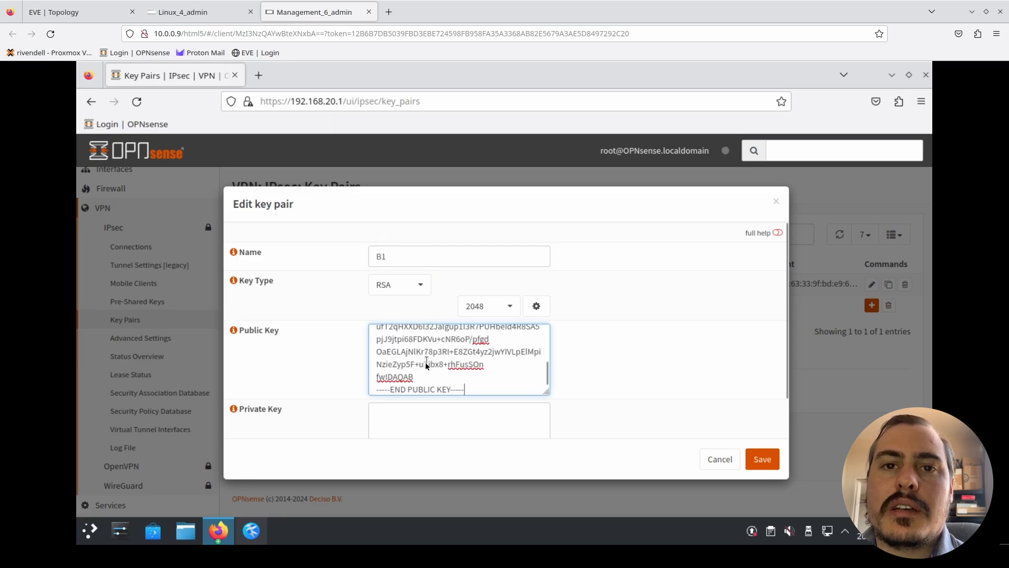
pyautogui.click(774, 465)
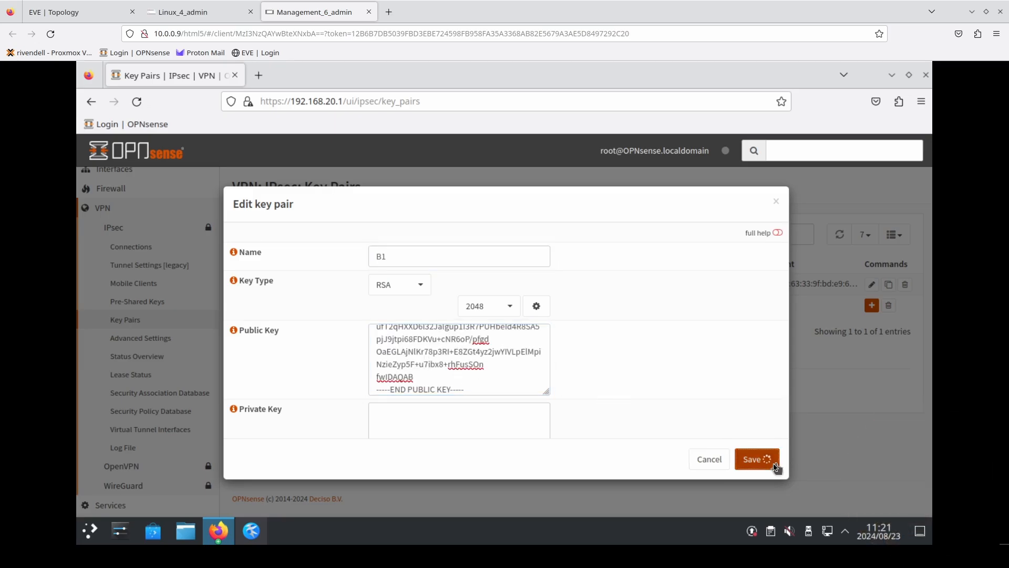
pyautogui.click(264, 448)
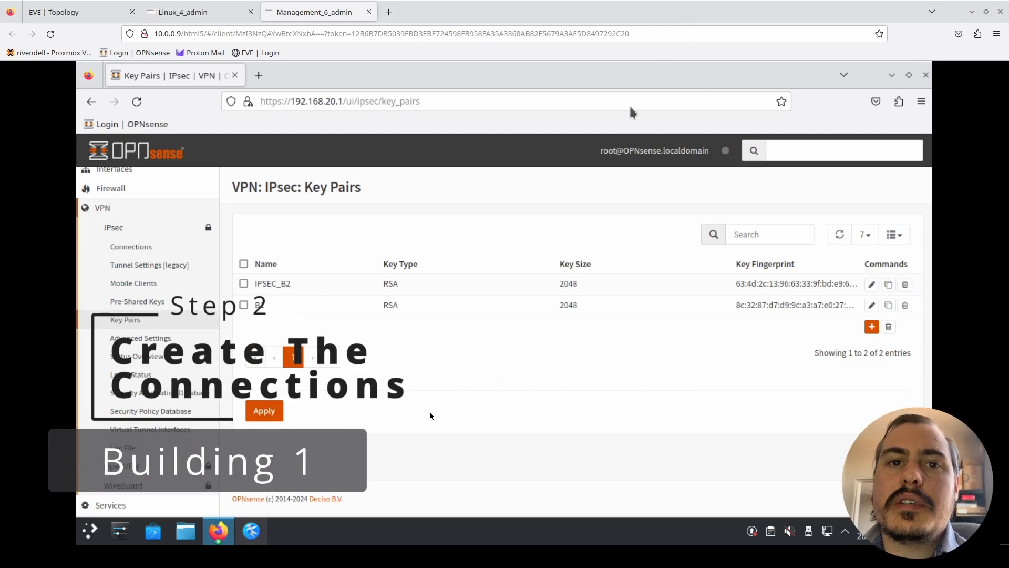
# - Open the IPsec connections on Building 2, then switch to Building 1's OPNsense on Linux_4_admin and add a new IPsec connection there
pyautogui.click(135, 248)
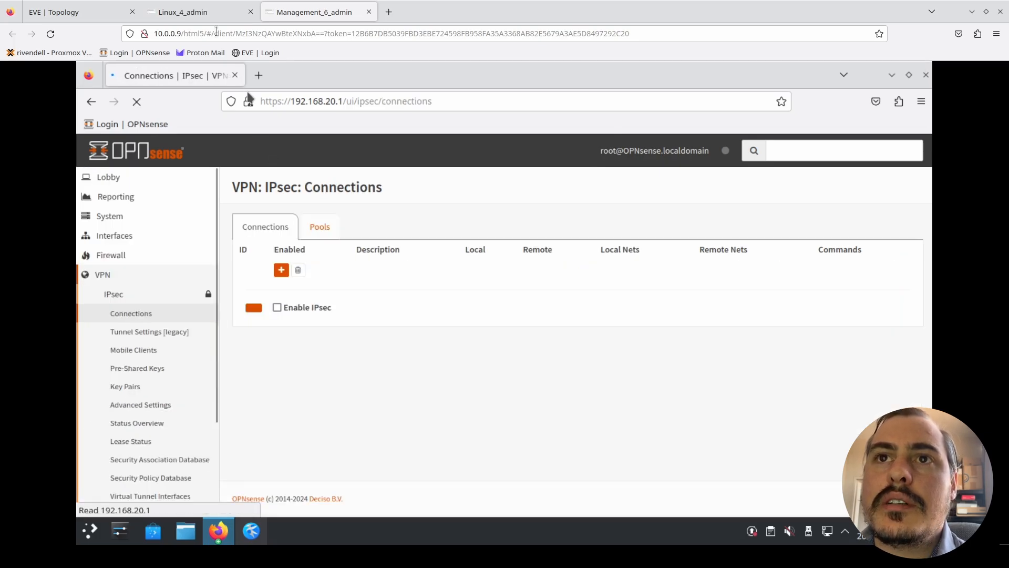
pyautogui.click(203, 12)
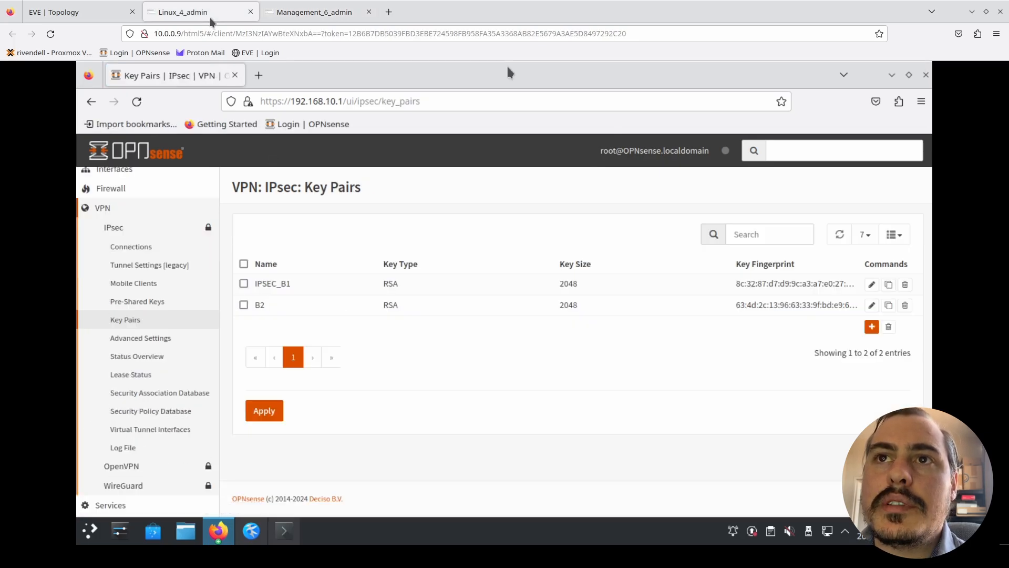
pyautogui.click(124, 246)
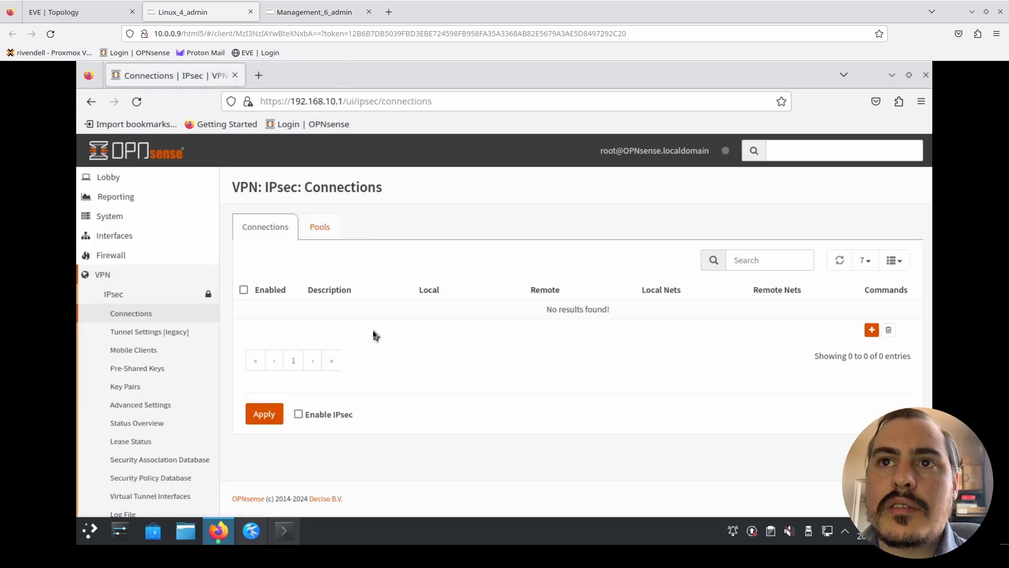
pyautogui.click(874, 334)
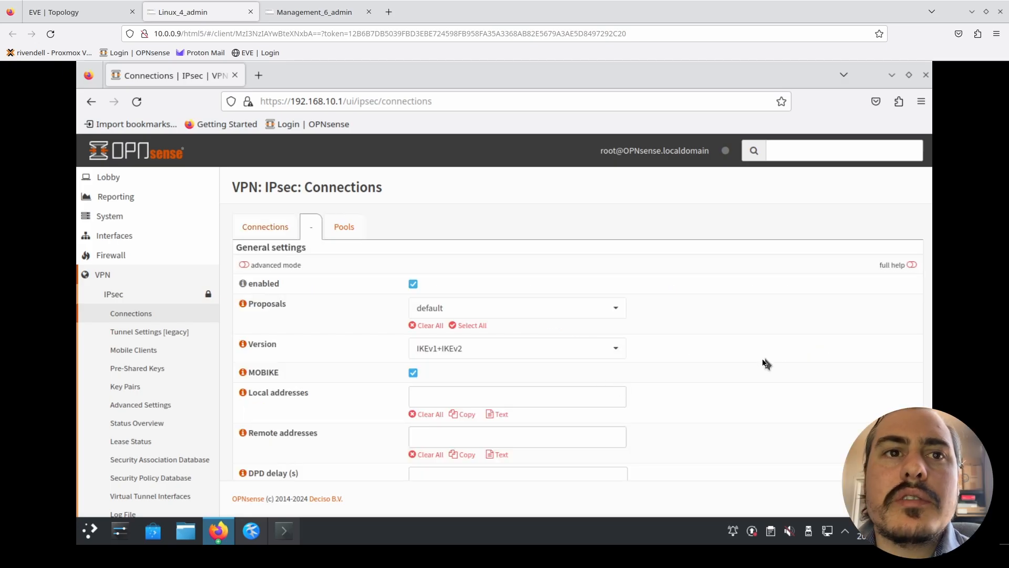
# - Review the encryption proposals available for the new connection, keeping the default proposal selected
pyautogui.scroll(-3, 765, 363)
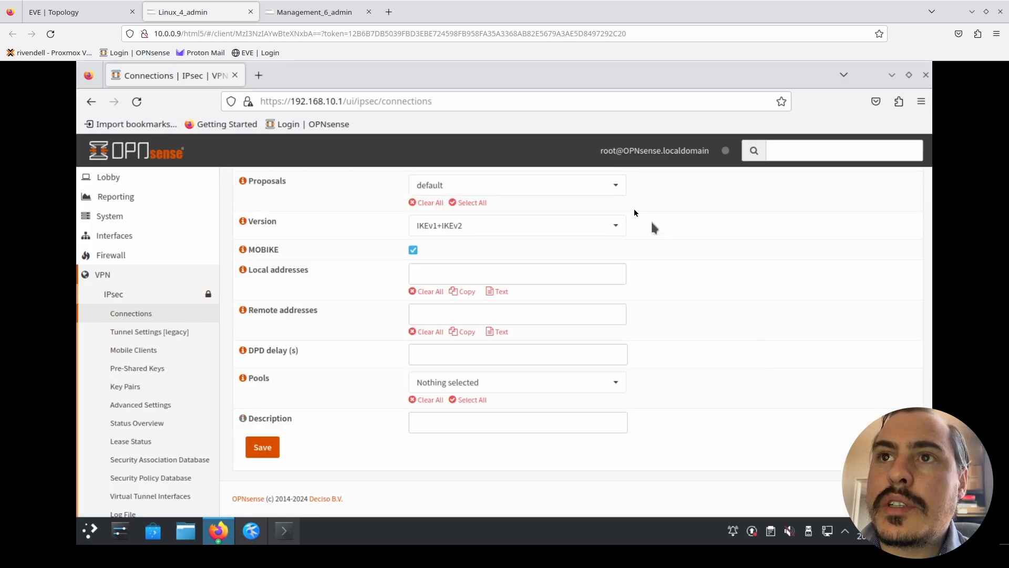
pyautogui.click(619, 191)
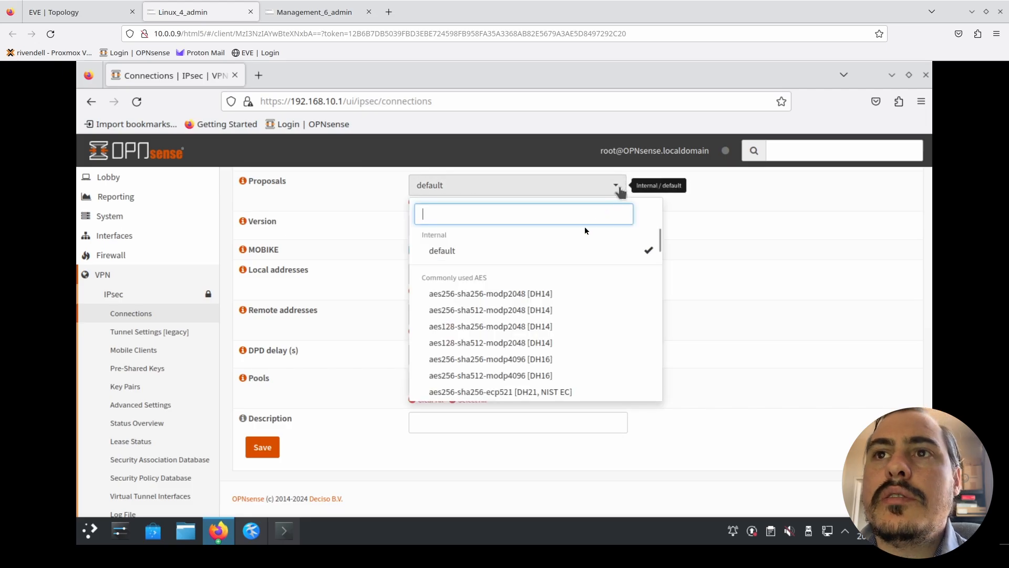
pyautogui.scroll(-3, 599, 348)
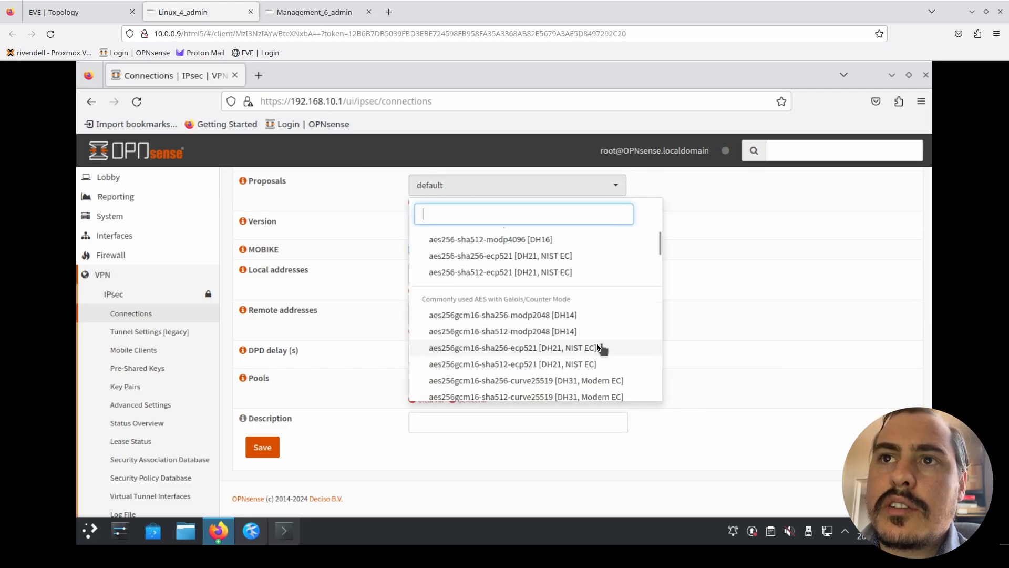
pyautogui.scroll(-6, 600, 348)
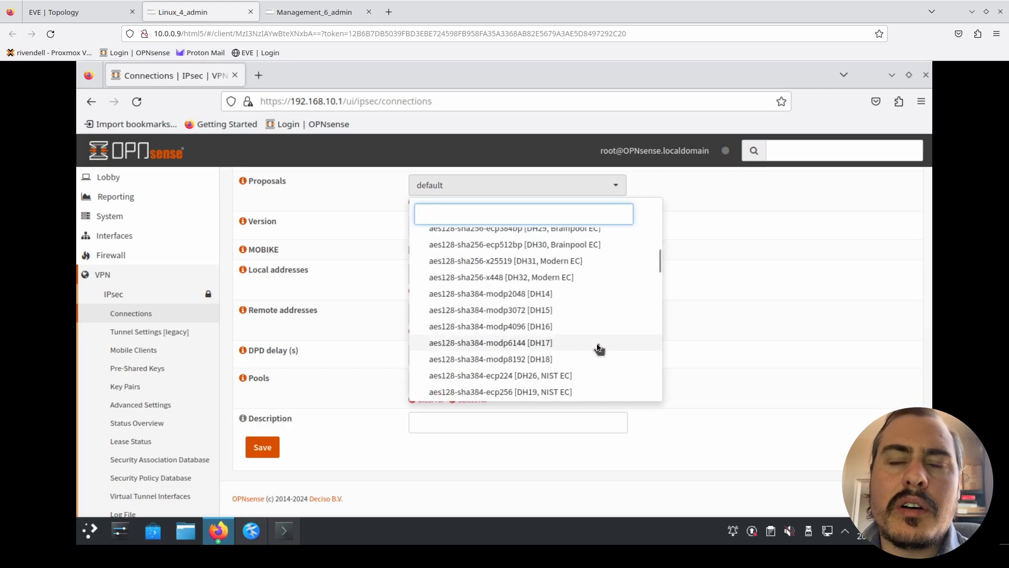
pyautogui.scroll(10, 599, 348)
pyautogui.scroll(3, 588, 263)
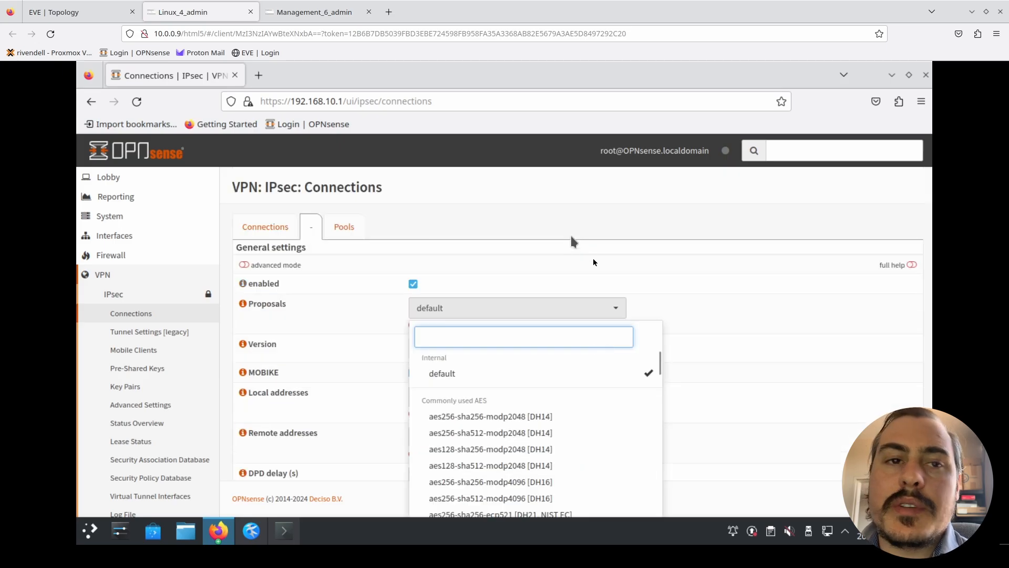
pyautogui.click(695, 350)
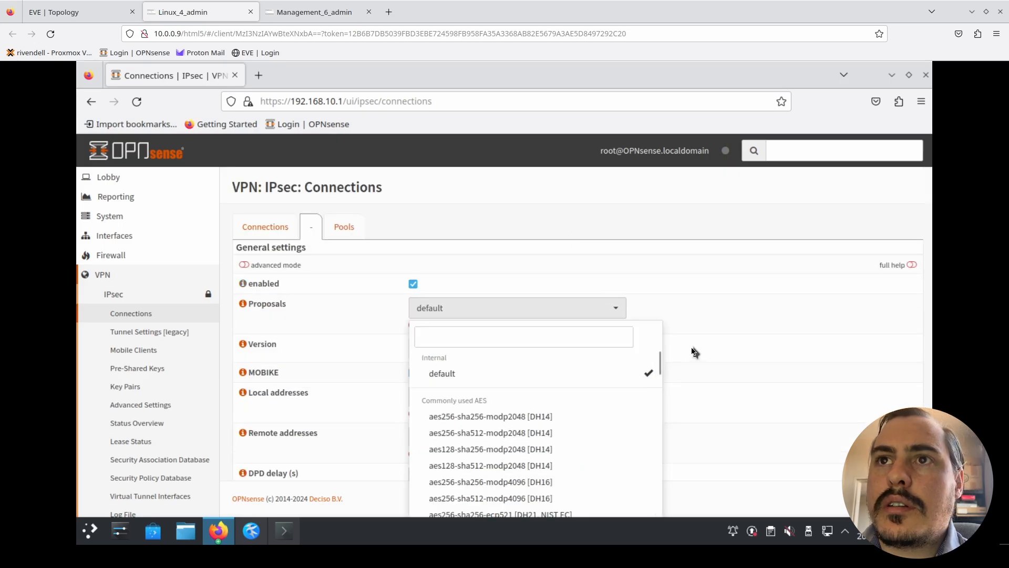
# - Set the local address to Building 1's WAN address from the EVE topology, 158.10.10.2
pyautogui.scroll(-3, 697, 350)
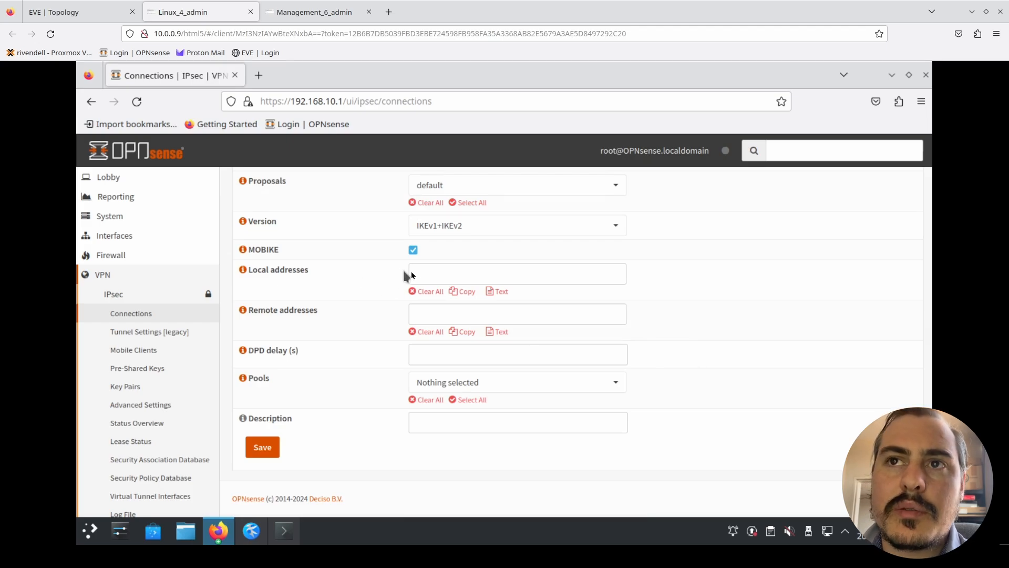
pyautogui.click(428, 272)
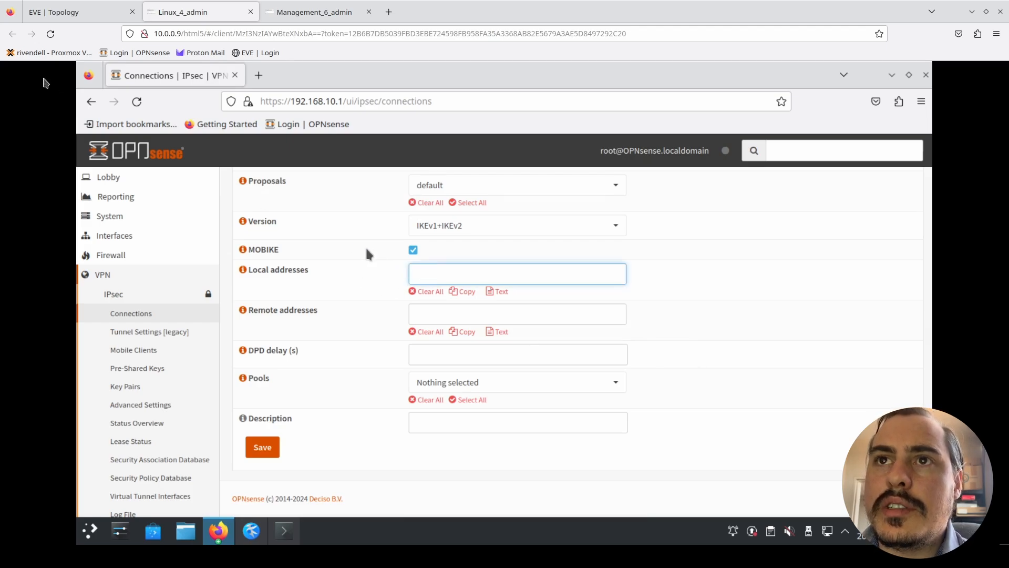
pyautogui.click(64, 13)
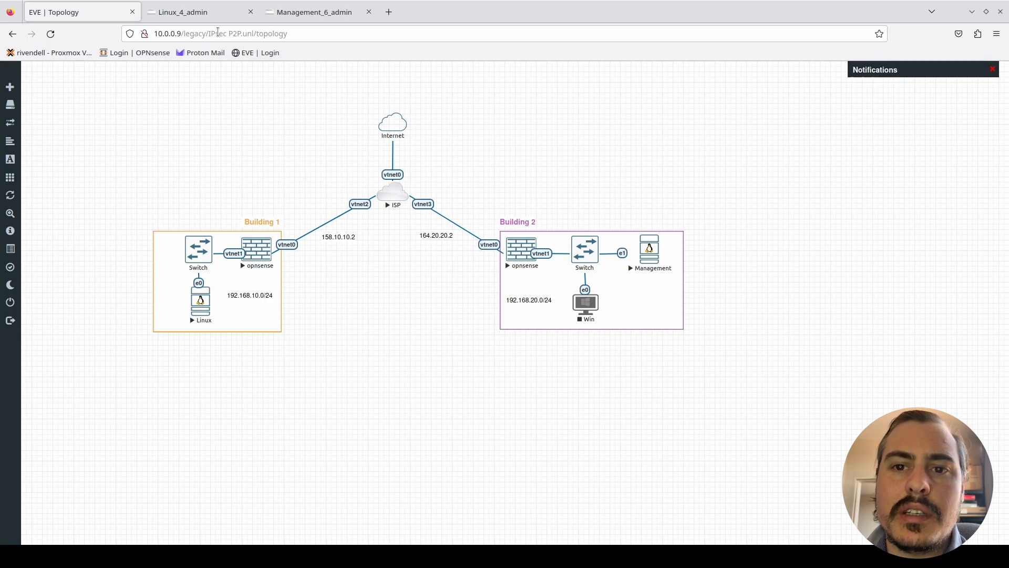
pyautogui.click(201, 19)
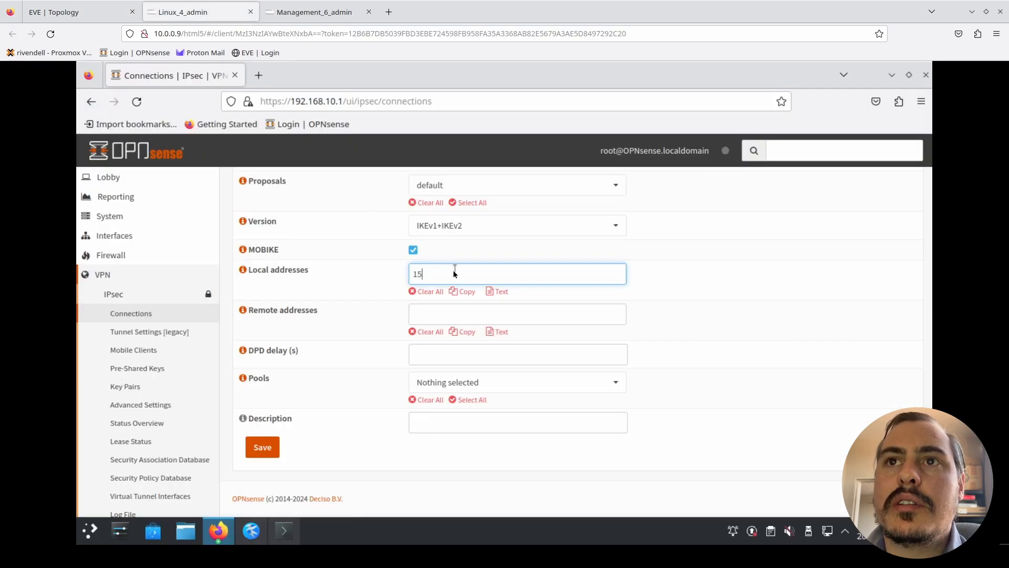
pyautogui.click(105, 11)
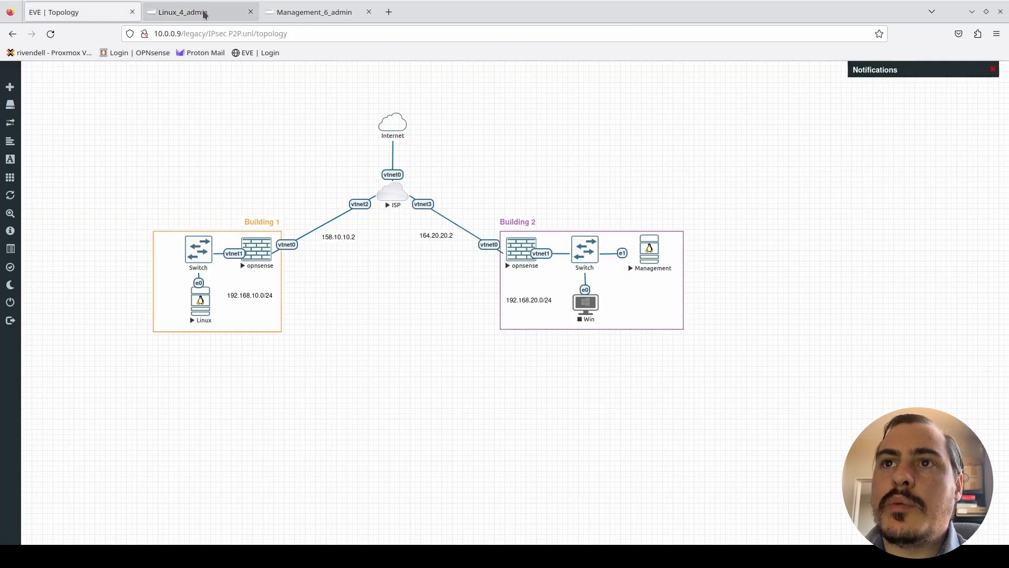
pyautogui.click(204, 15)
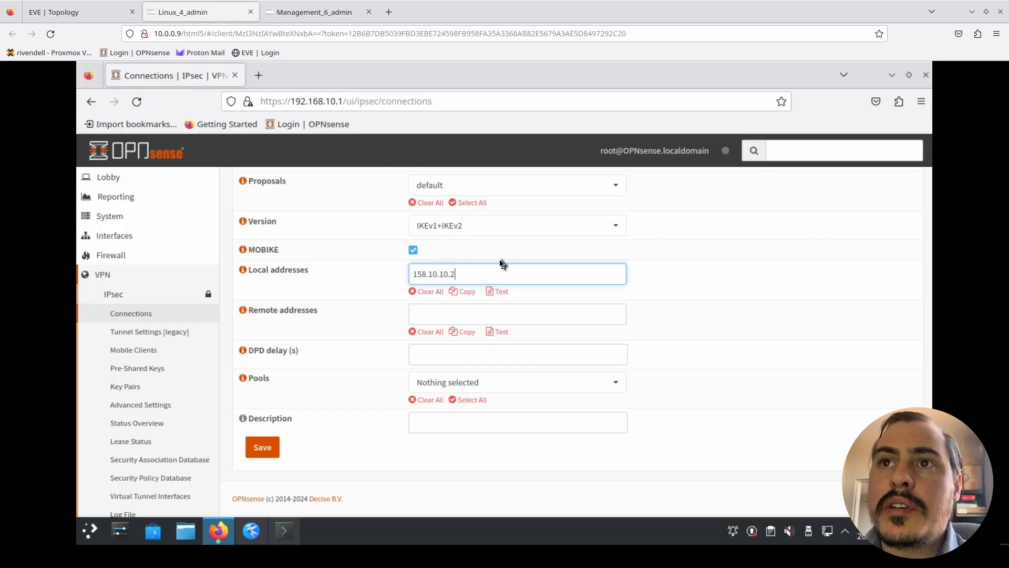
# - Set the remote address to Building 2's WAN address from the EVE topology, 164.20.20.2
pyautogui.click(470, 316)
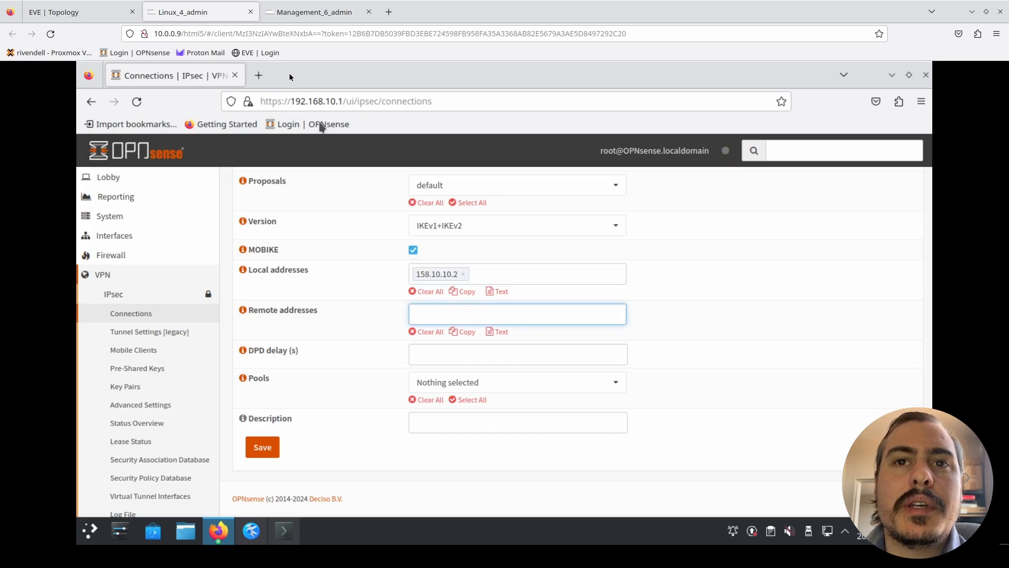
pyautogui.click(95, 17)
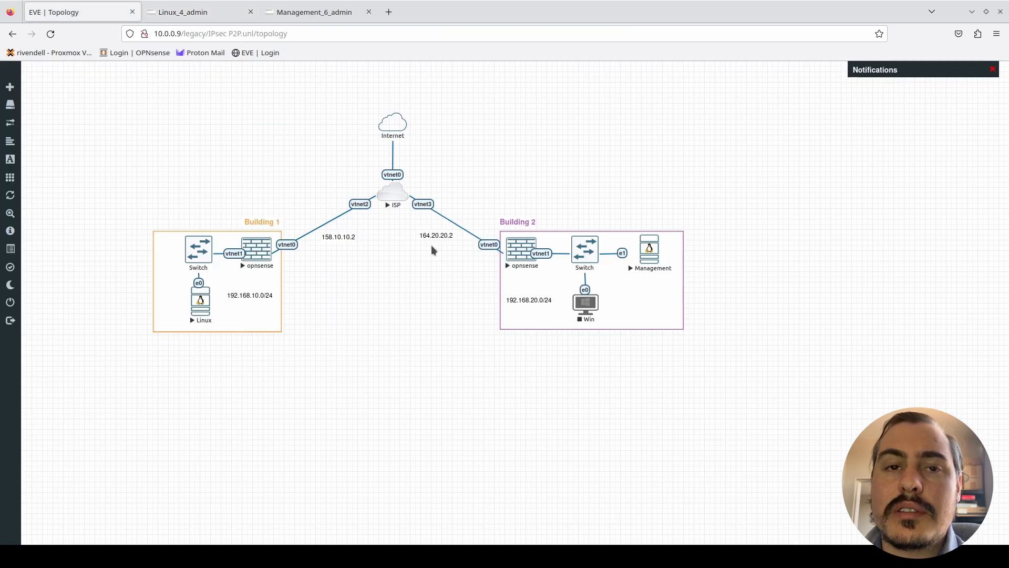
pyautogui.click(200, 12)
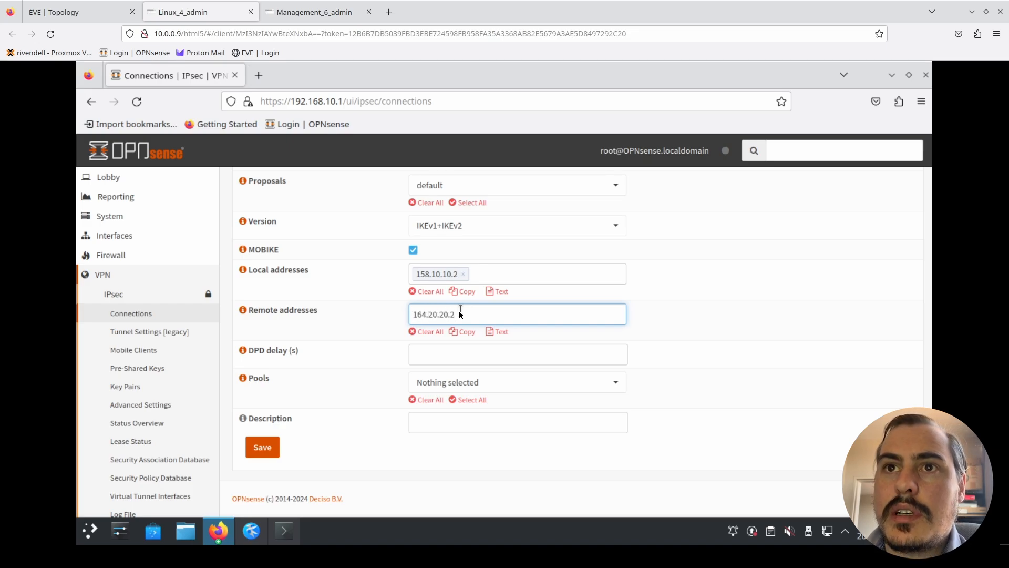
pyautogui.click(713, 374)
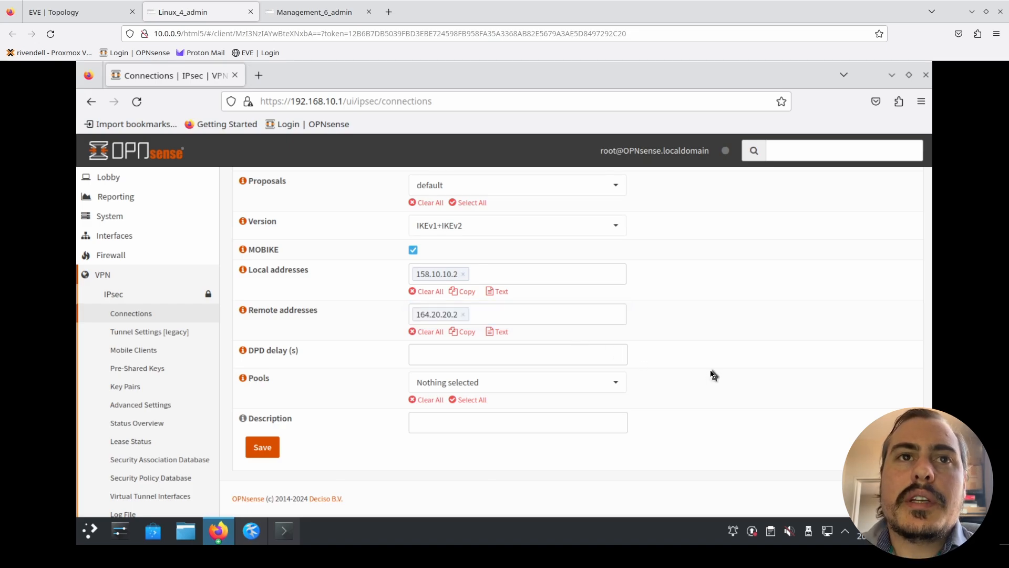
# - Describe the Building 1 connection as To_B2 and save it
pyautogui.click(462, 424)
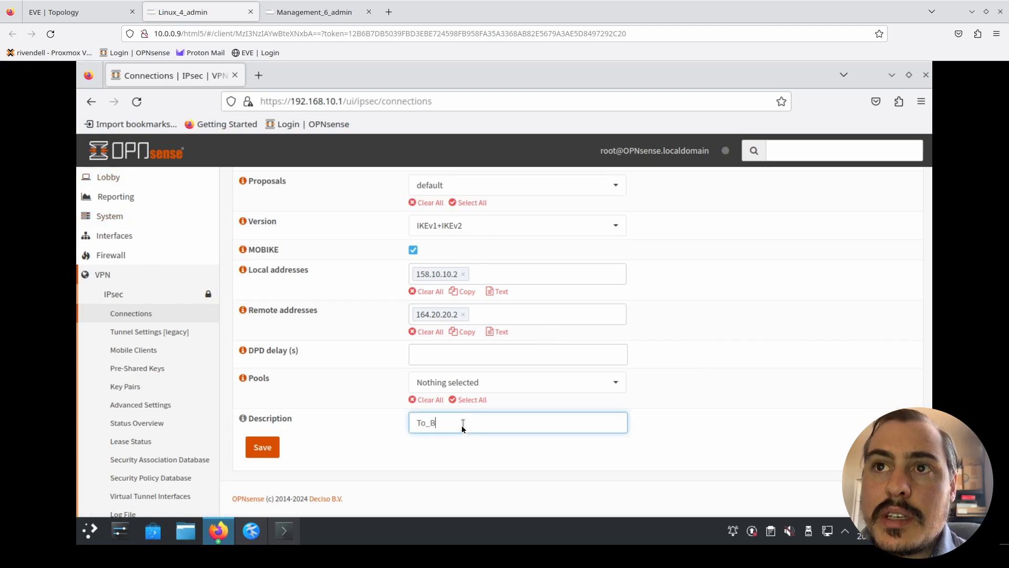
pyautogui.click(265, 448)
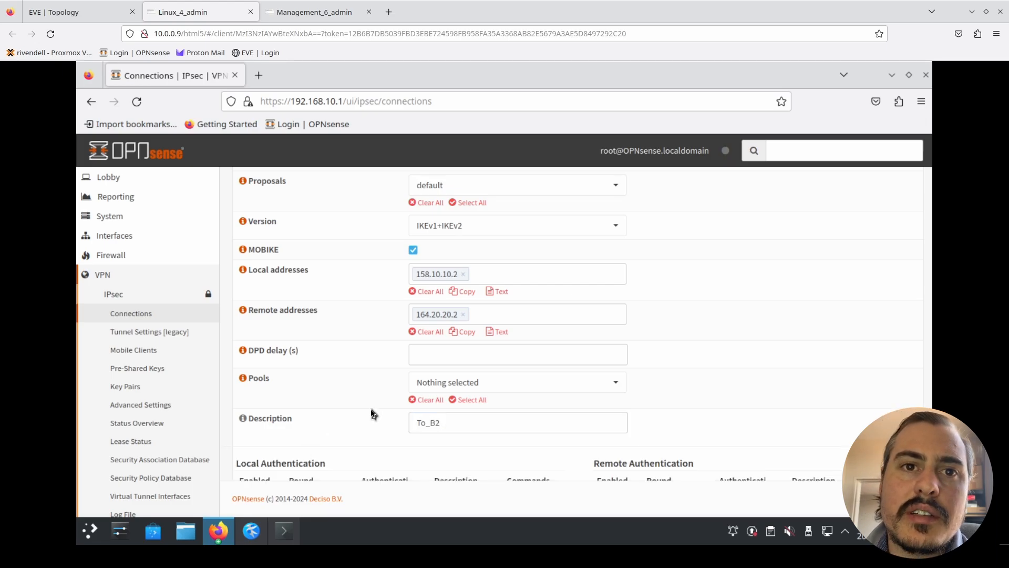
pyautogui.scroll(-4, 368, 414)
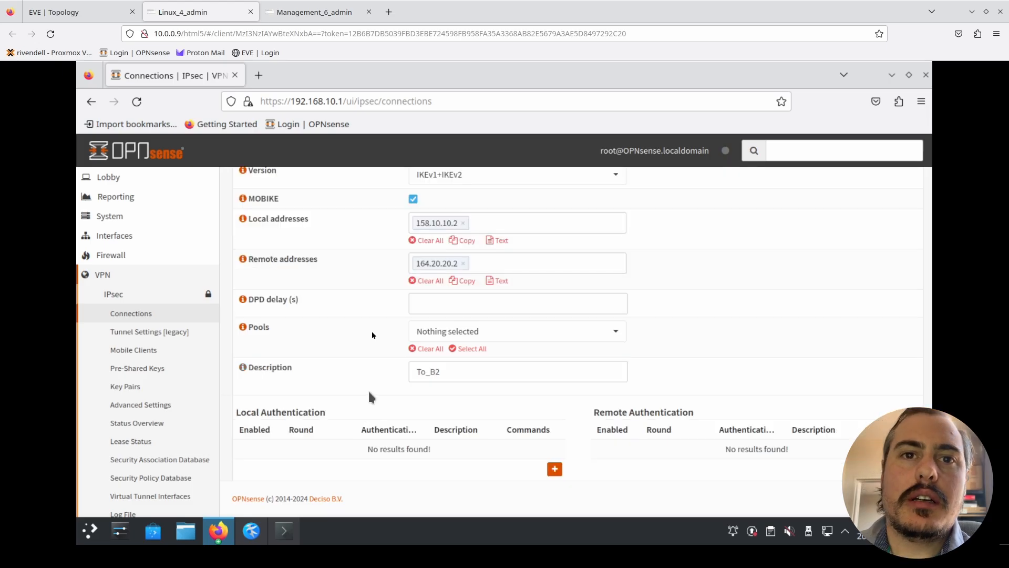
pyautogui.scroll(-3, 371, 397)
# - Switch to Building 2's OPNsense on Management_6_admin and add a new IPsec connection with the default proposal
pyautogui.click(314, 12)
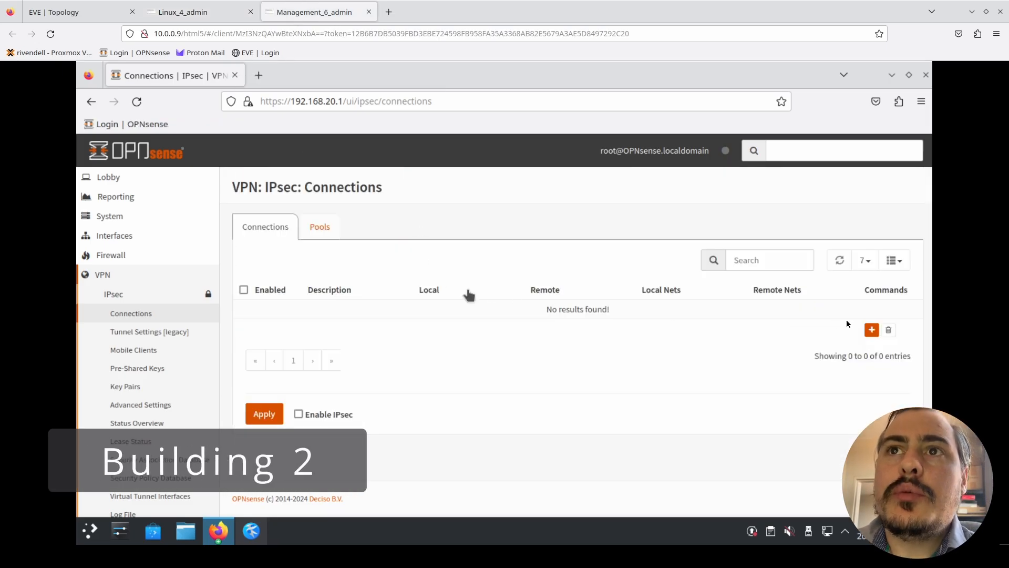
pyautogui.click(872, 329)
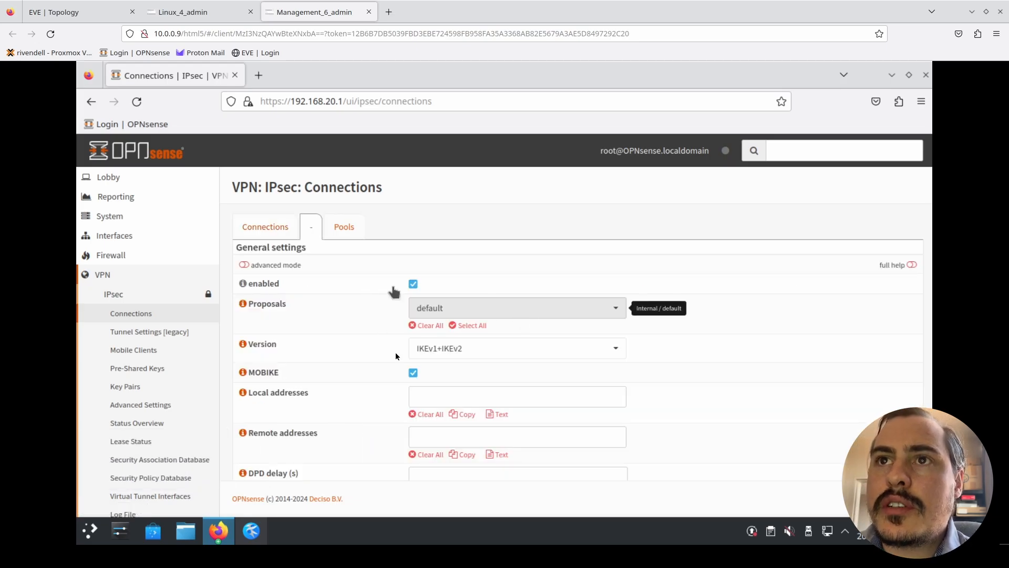
pyautogui.scroll(-3, 377, 356)
pyautogui.scroll(-1, 378, 355)
# - Set the local address to 164.20.20.2 and the remote address to 158.10.10.2, as given in the EVE topology
pyautogui.click(414, 273)
pyautogui.click(79, 12)
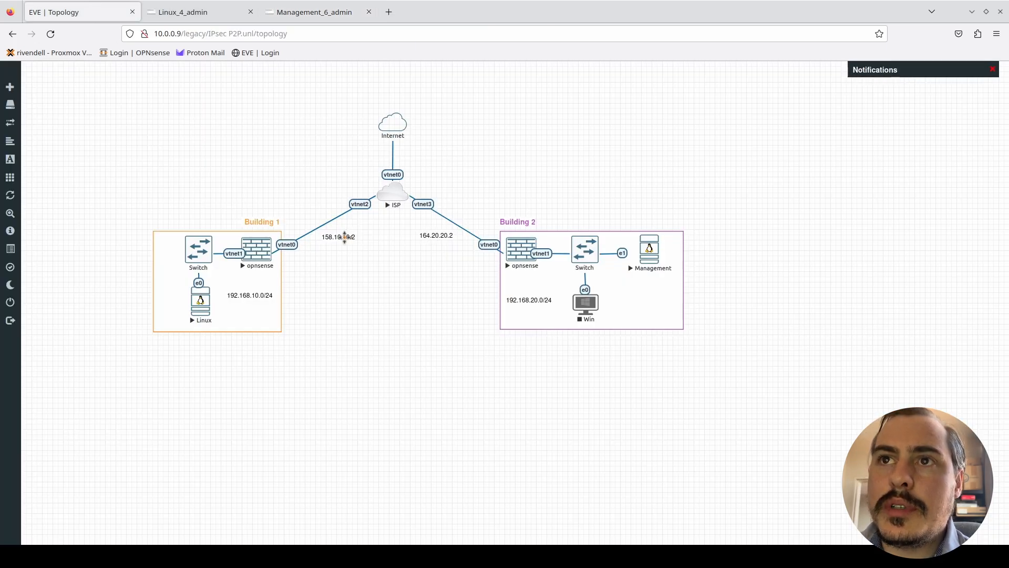
pyautogui.click(331, 20)
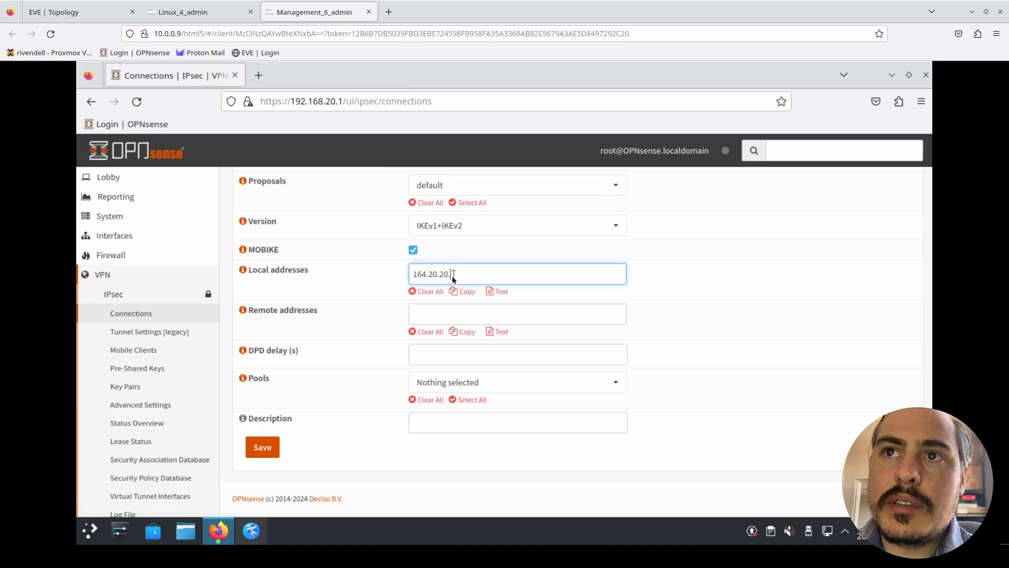
pyautogui.click(456, 311)
pyautogui.write('158.10.10.2')
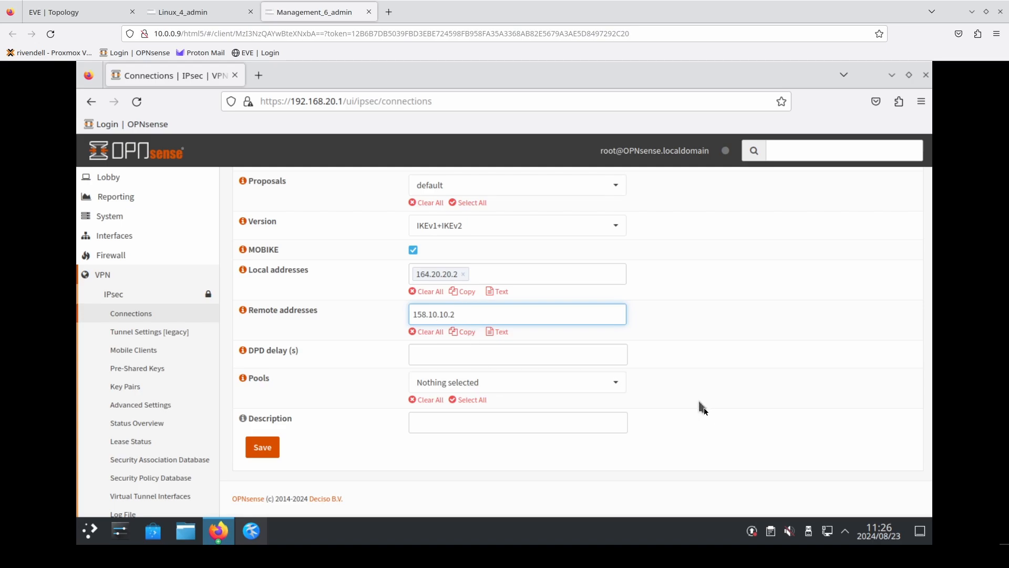
# - Describe the Building 2 connection as To_B1 and save it
pyautogui.click(592, 427)
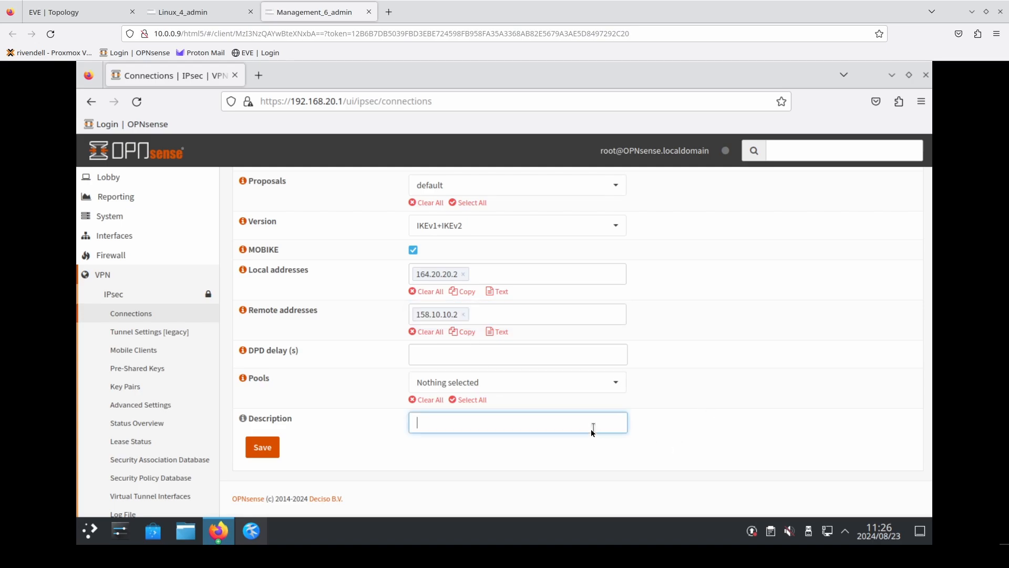
pyautogui.write('To_B1')
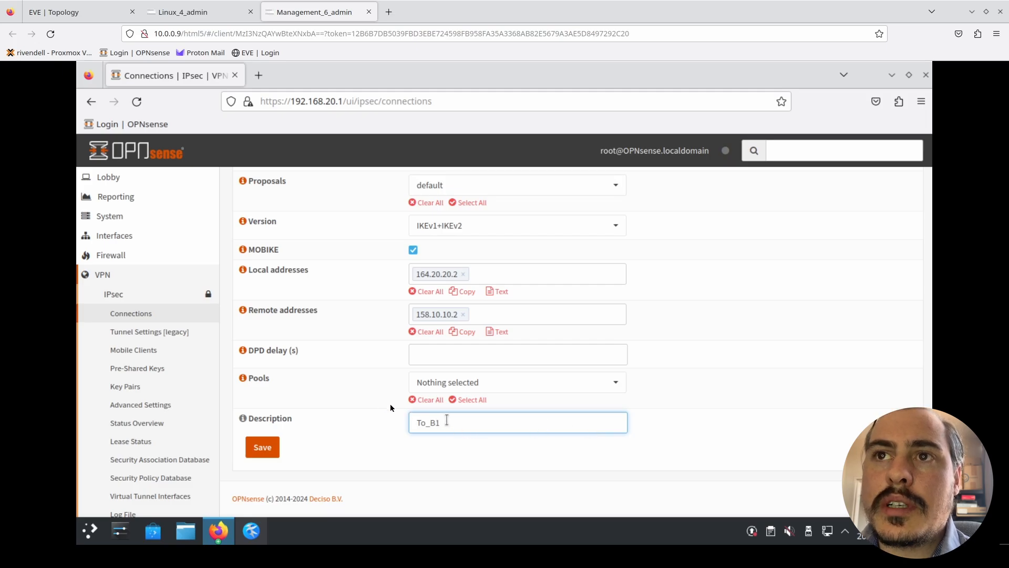
pyautogui.scroll(3, 367, 401)
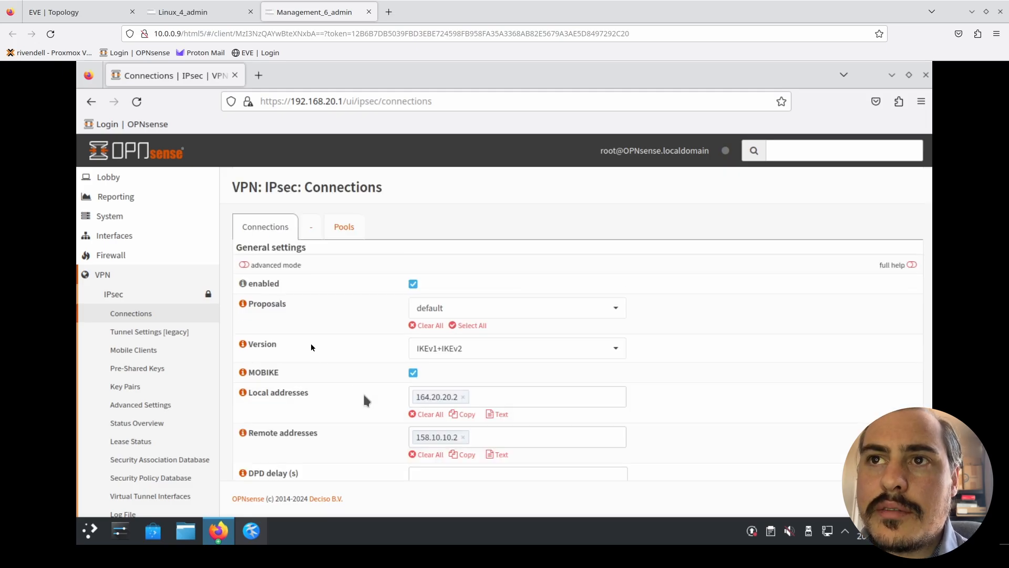
pyautogui.scroll(-3, 366, 400)
pyautogui.click(267, 448)
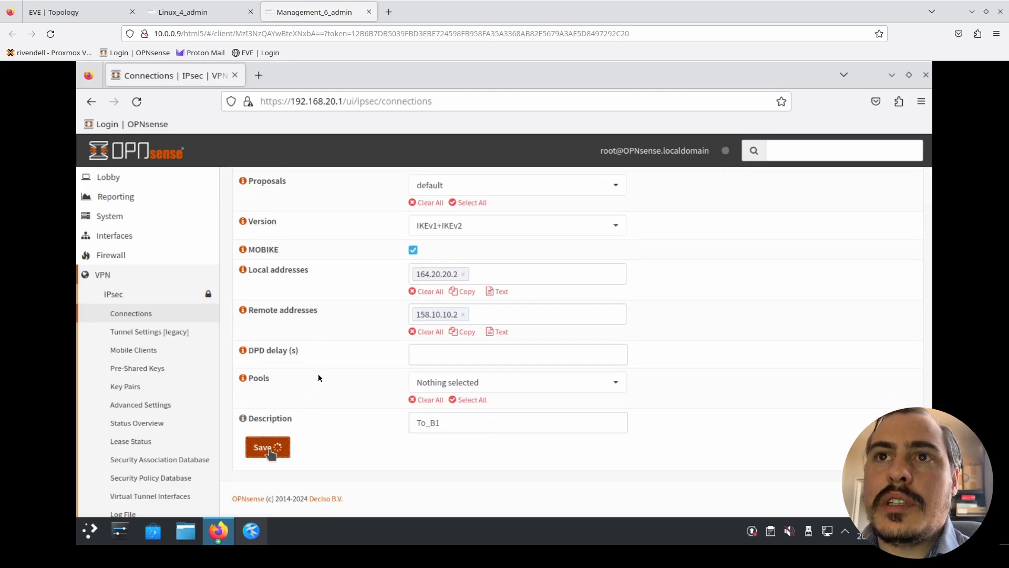
pyautogui.scroll(-3, 356, 385)
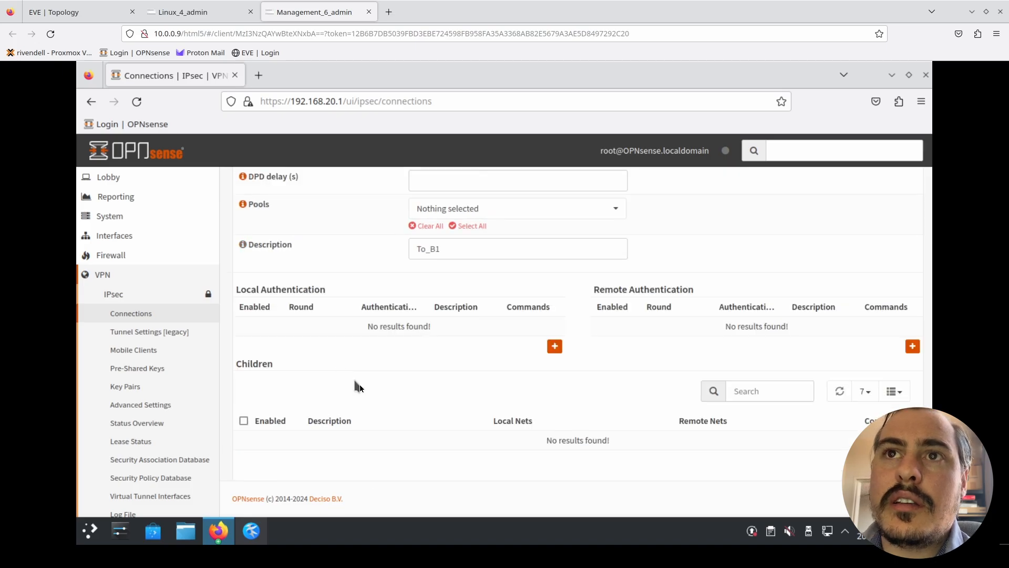
pyautogui.scroll(-2, 368, 341)
# - Switch to Building 1's OPNsense on Linux_4_admin and add a local authentication to To_B2 using Public Key
pyautogui.click(190, 11)
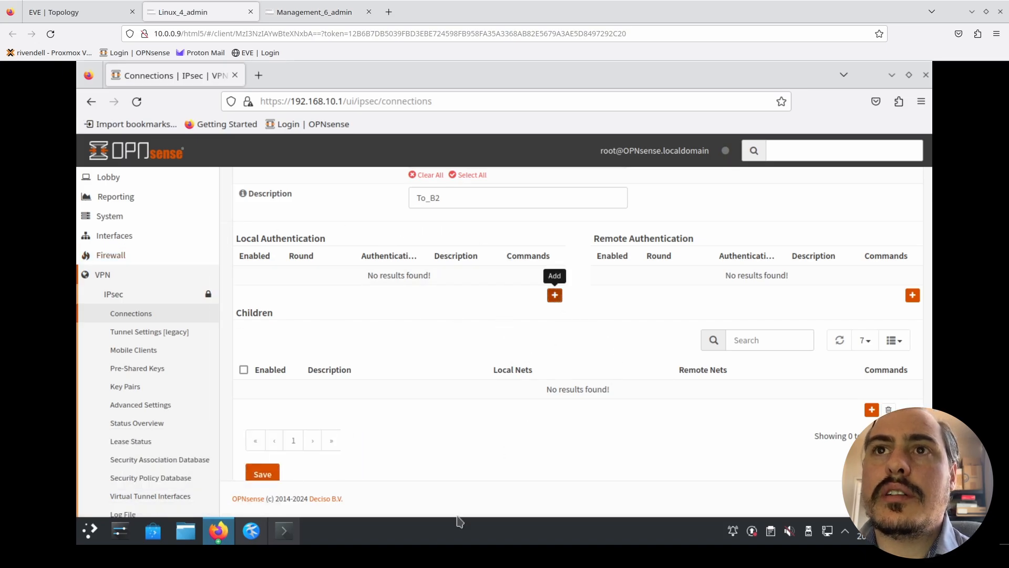
pyautogui.click(554, 294)
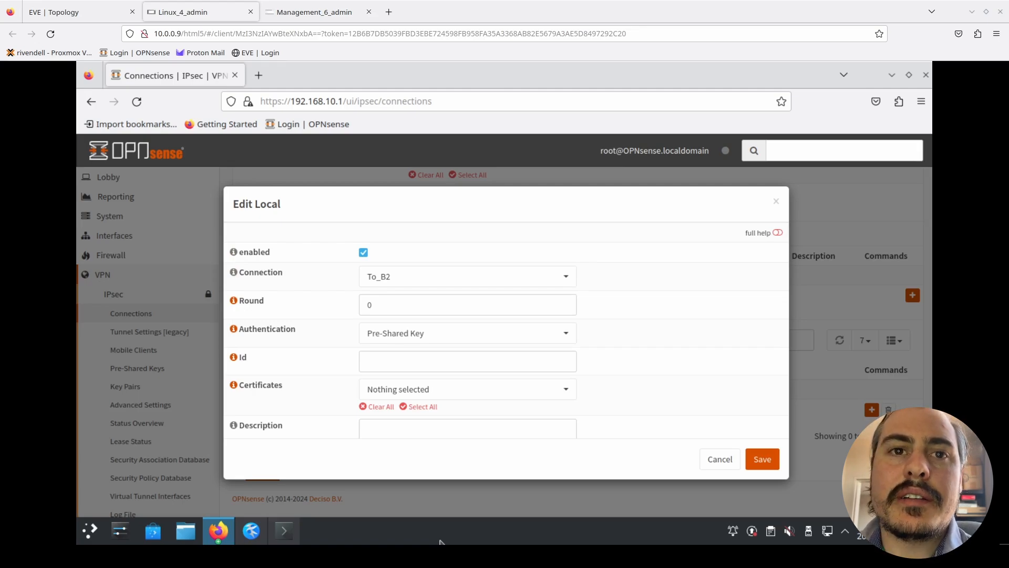
pyautogui.click(505, 327)
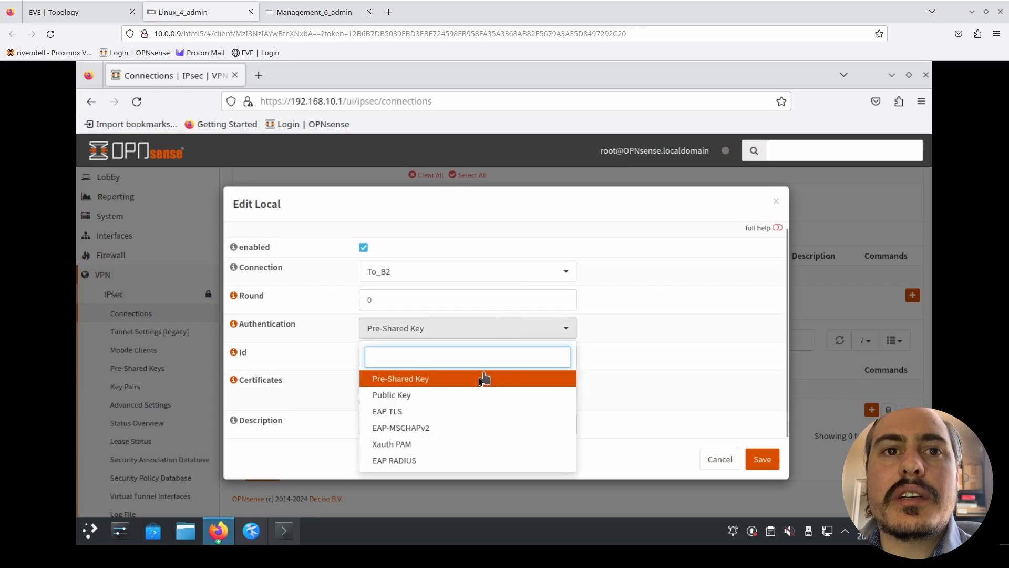
pyautogui.press('Return')
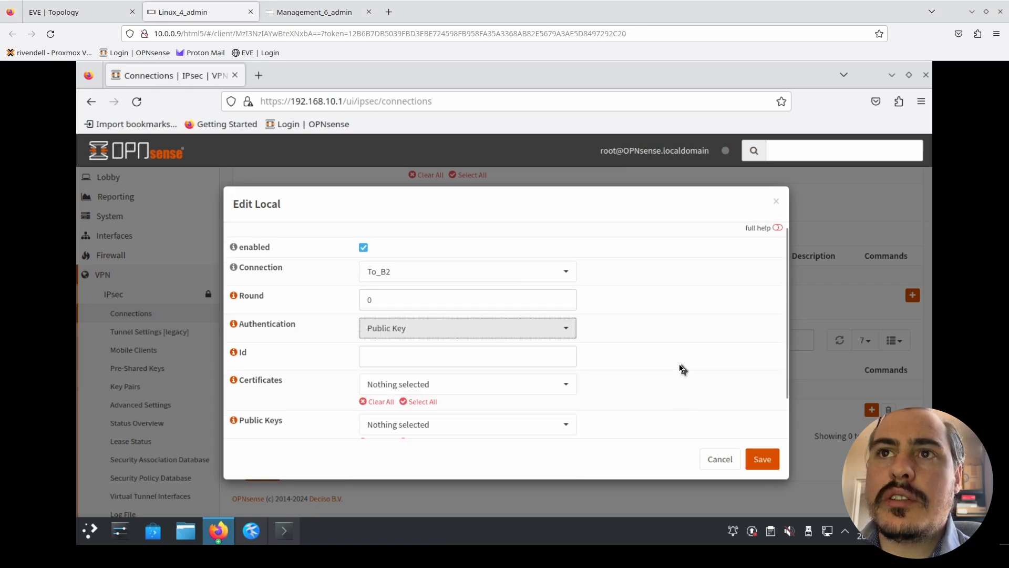
# - Select IPSEC_B1 as the local authentication's public key, leaving the certificates unselected
pyautogui.scroll(-2, 645, 345)
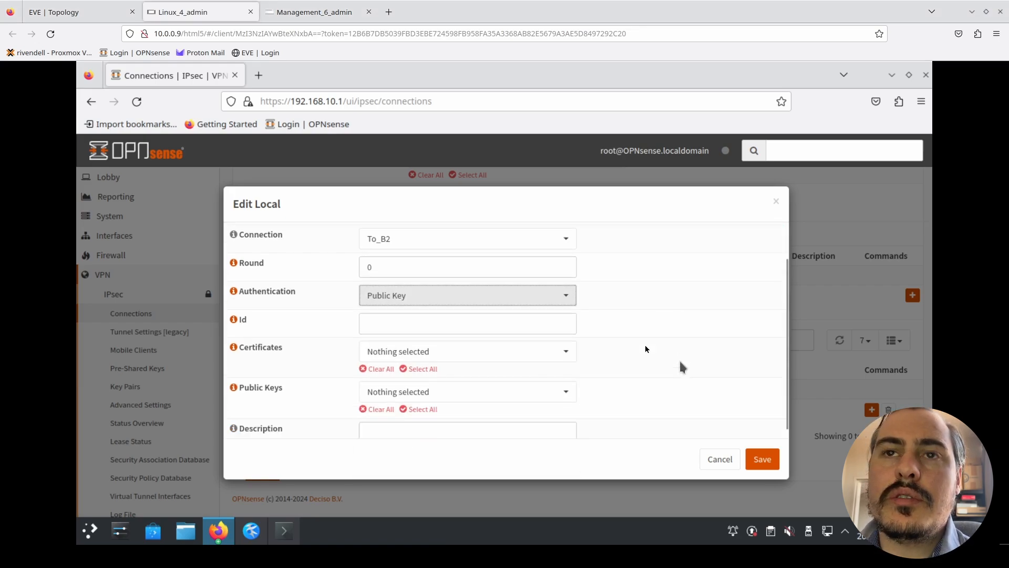
pyautogui.click(501, 343)
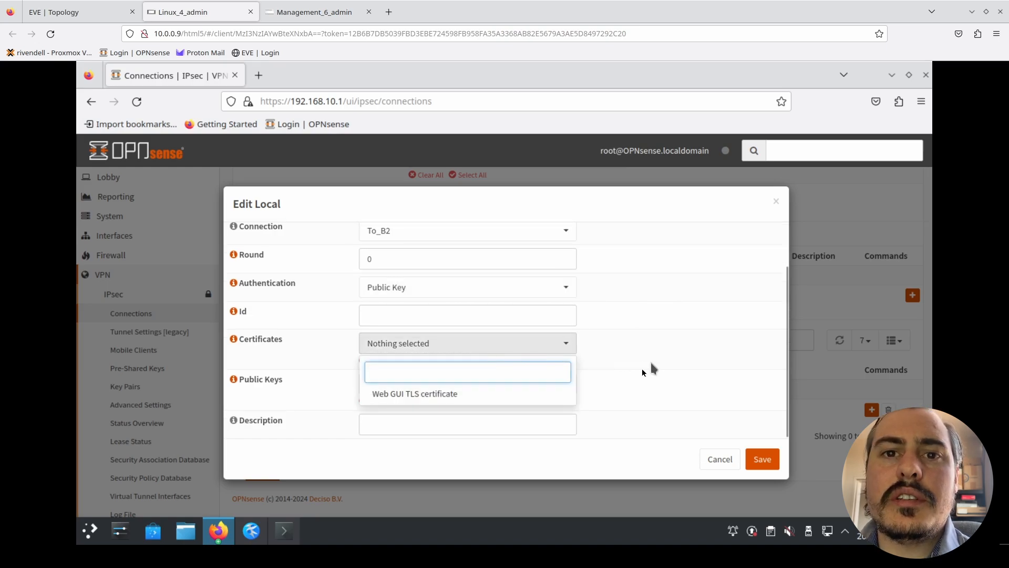
pyautogui.click(629, 388)
pyautogui.click(539, 387)
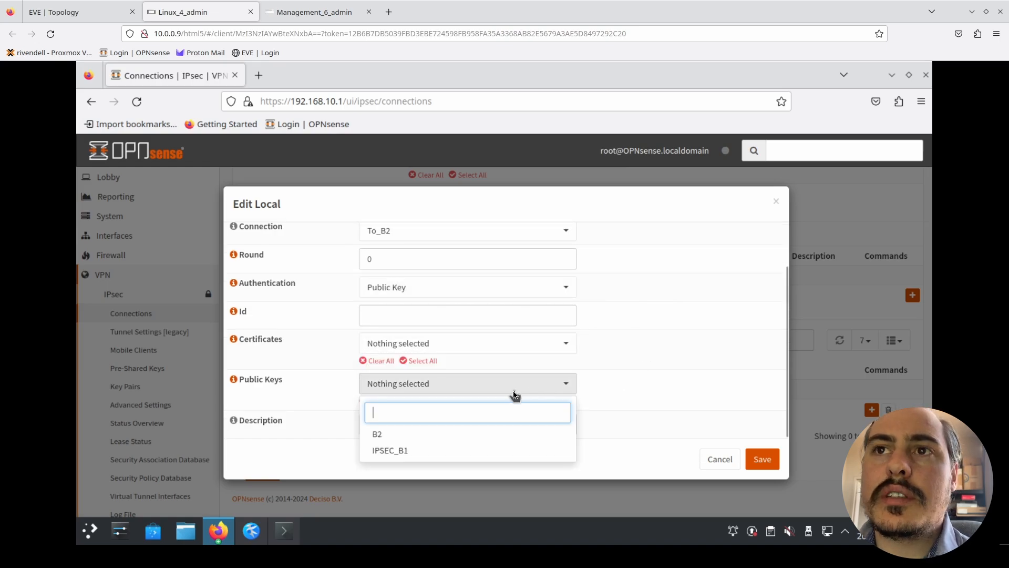
pyautogui.click(404, 436)
pyautogui.click(397, 450)
pyautogui.click(438, 440)
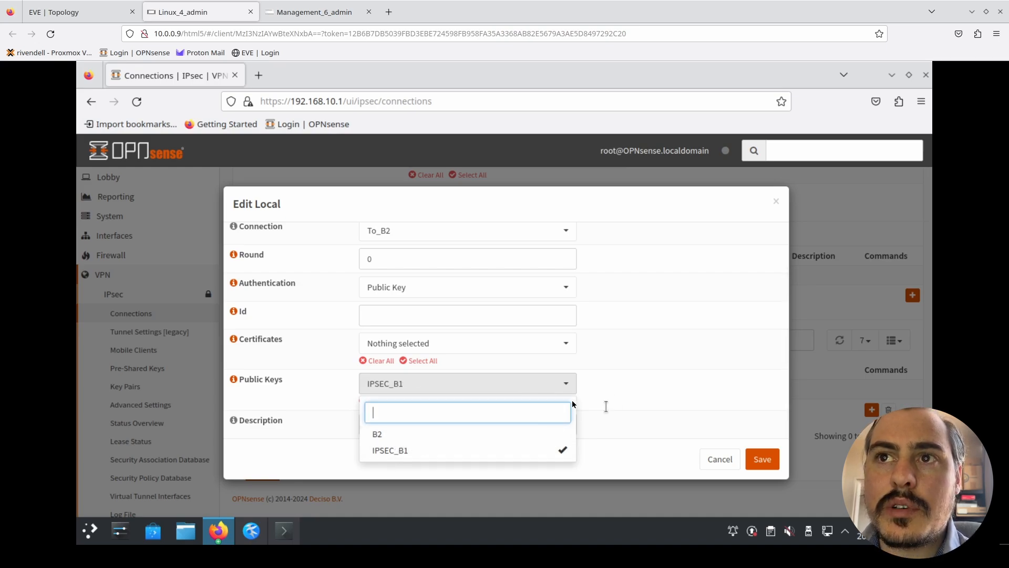
pyautogui.click(618, 402)
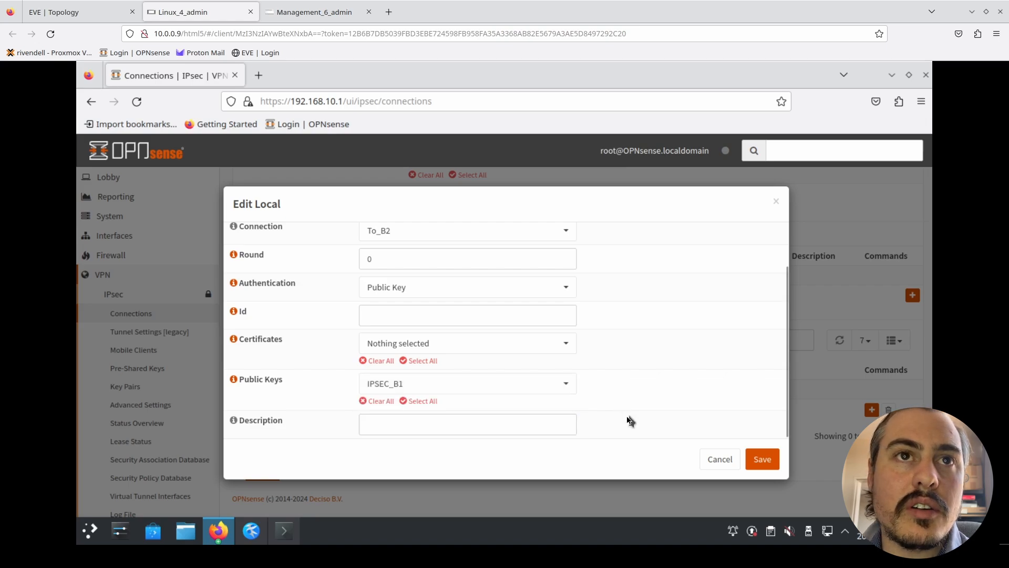
# - Describe the Building 1 local authentication as B1-Key and save it
pyautogui.click(561, 426)
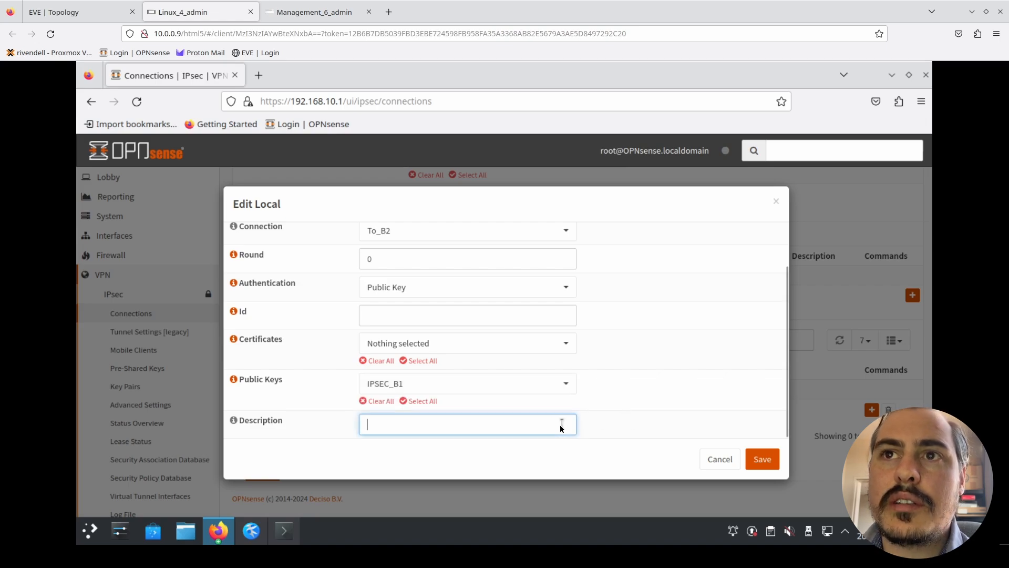
pyautogui.write('B1-Key')
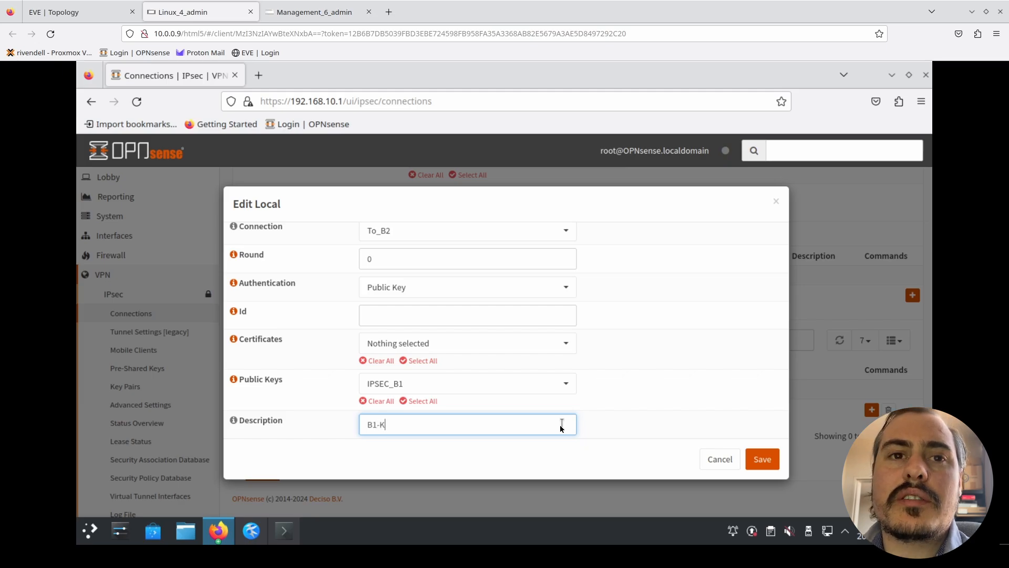
pyautogui.click(757, 457)
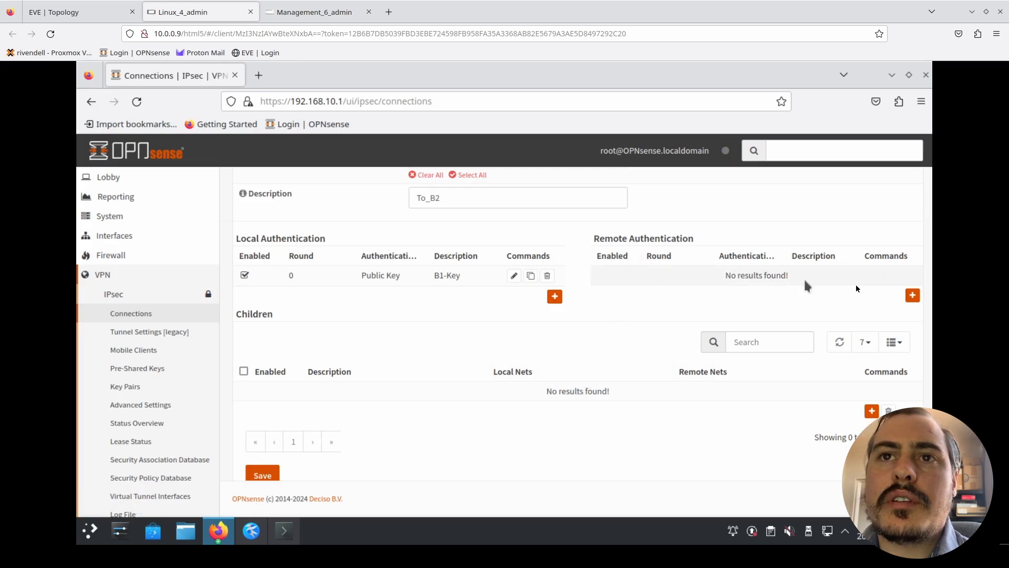
# - Add a remote authentication to the To_B2 connection using Public Key authentication with the B2 public key
pyautogui.click(913, 296)
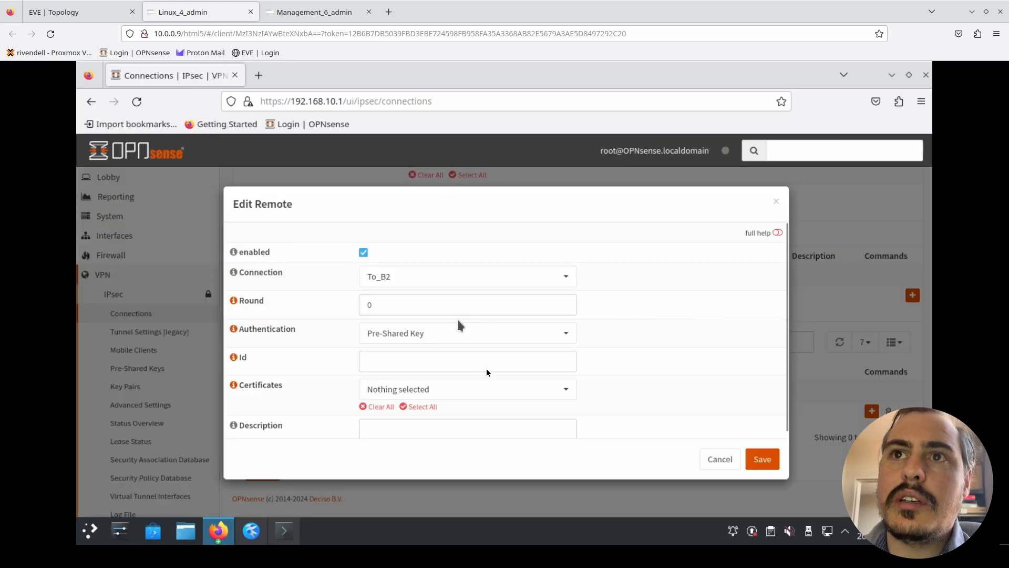
pyautogui.scroll(-1, 651, 380)
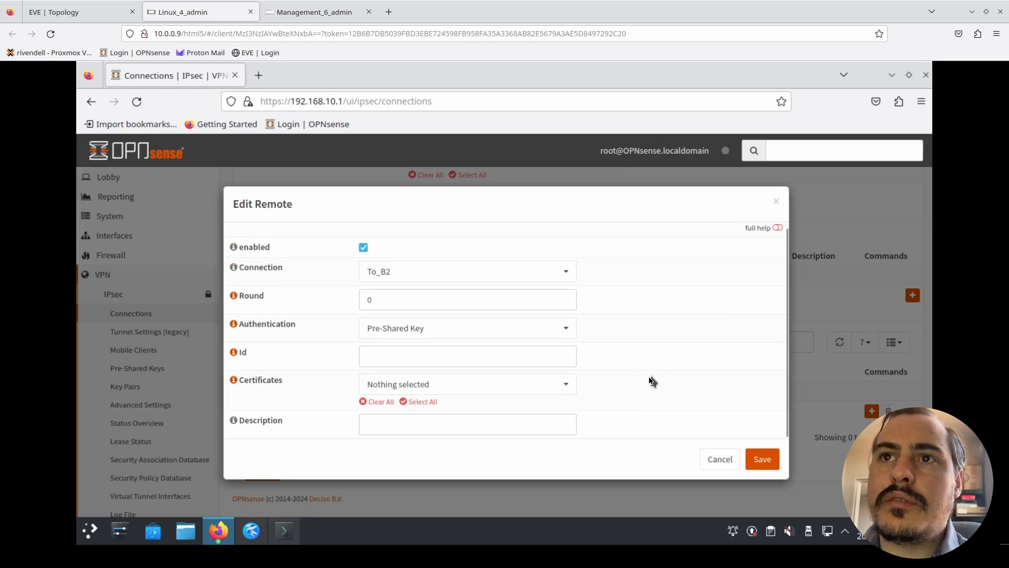
pyautogui.click(514, 328)
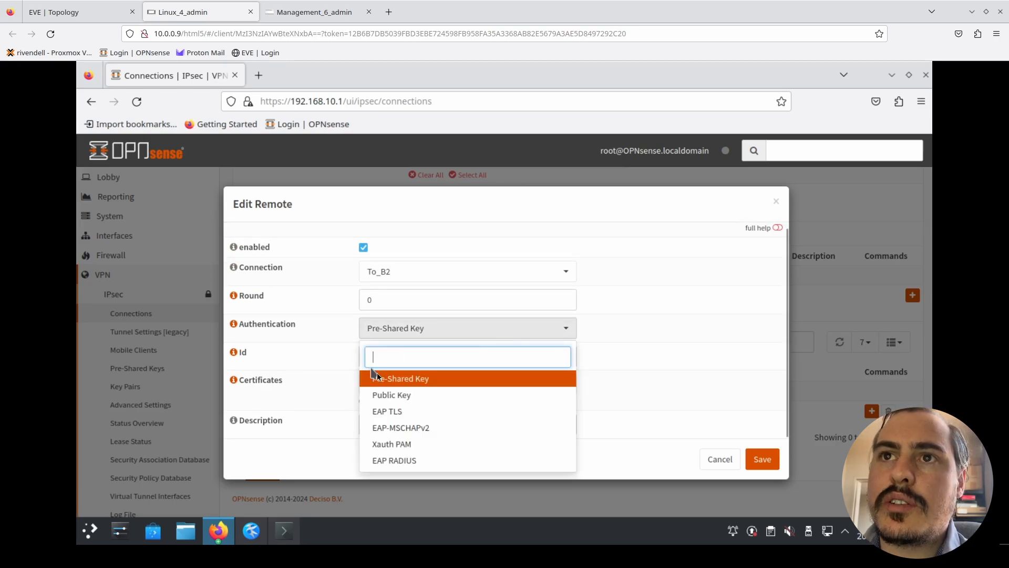
pyautogui.click(397, 395)
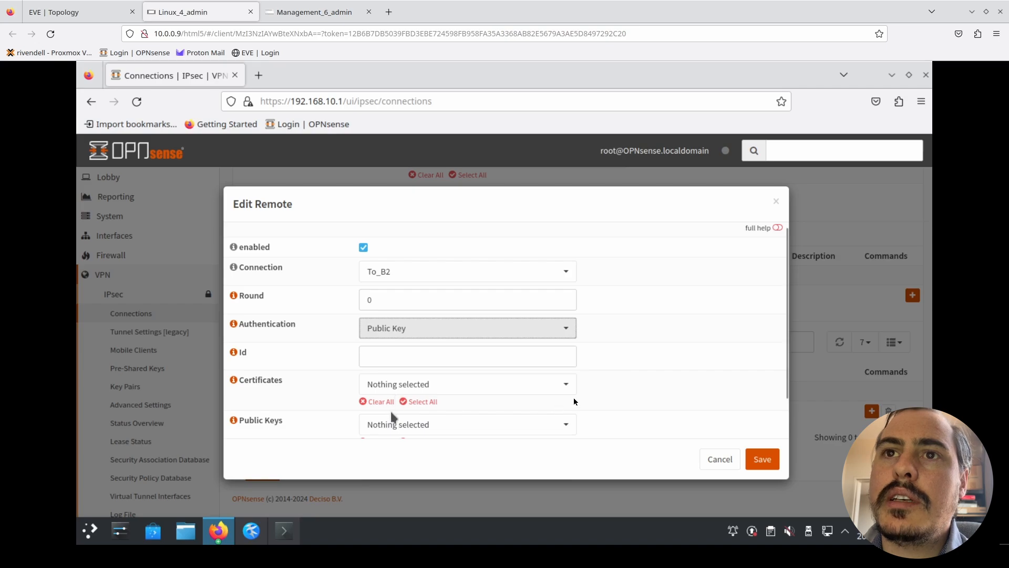
pyautogui.scroll(-1, 648, 384)
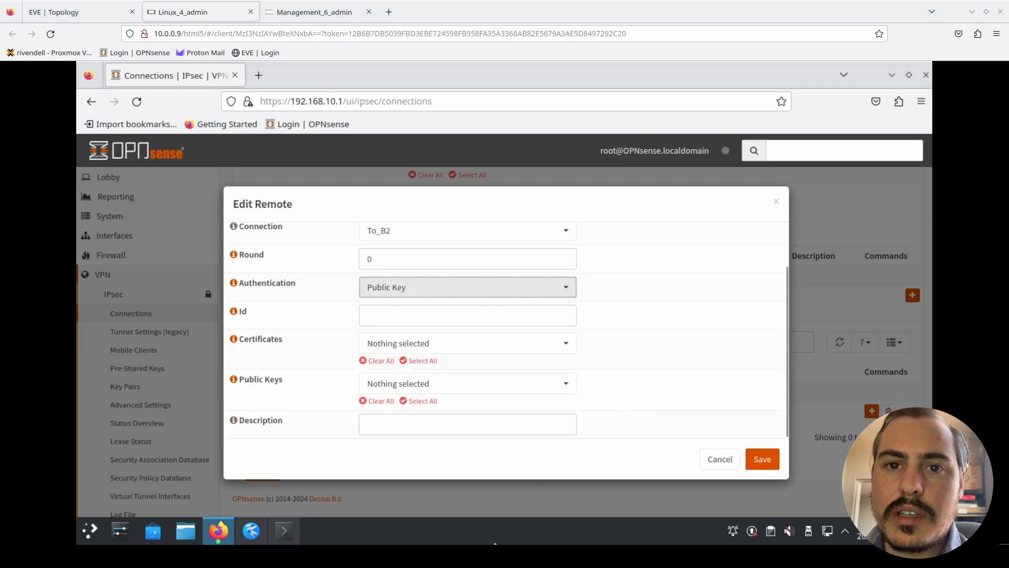
pyautogui.click(447, 384)
pyautogui.click(389, 434)
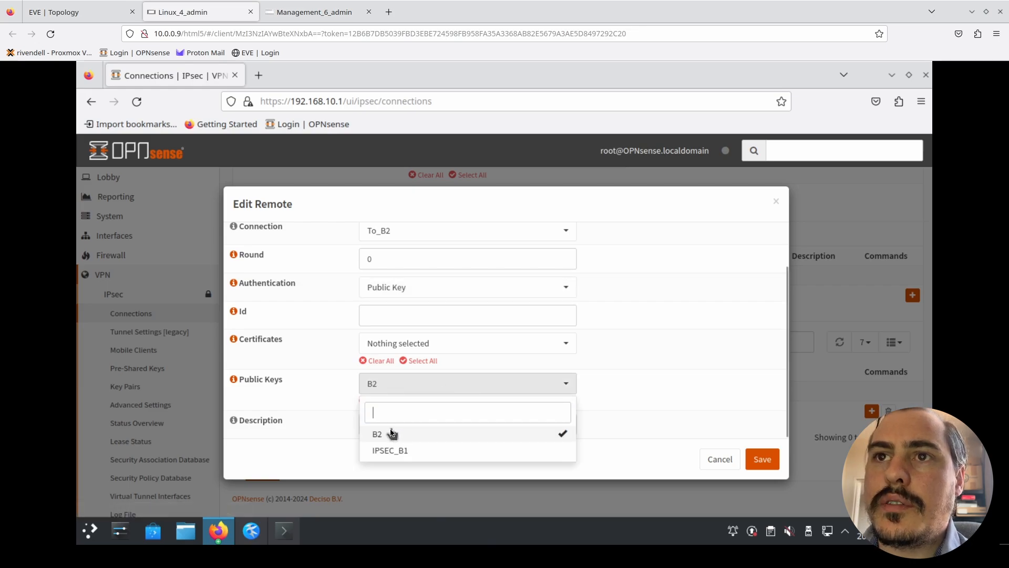
pyautogui.click(646, 436)
# - Describe the Building 1 remote authentication as B2-Key and save it
pyautogui.click(524, 431)
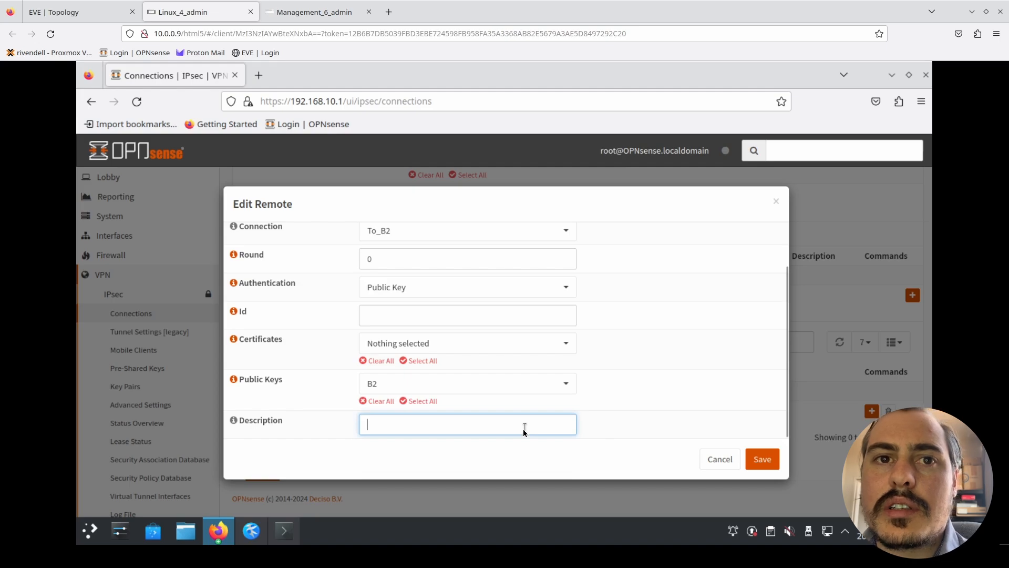
pyautogui.write('B2-')
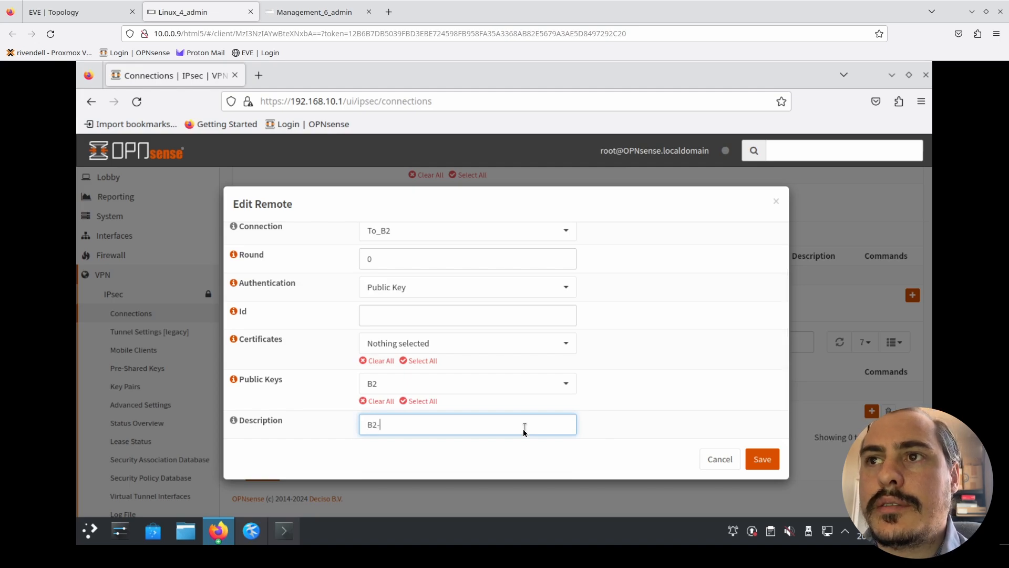
pyautogui.write('Key')
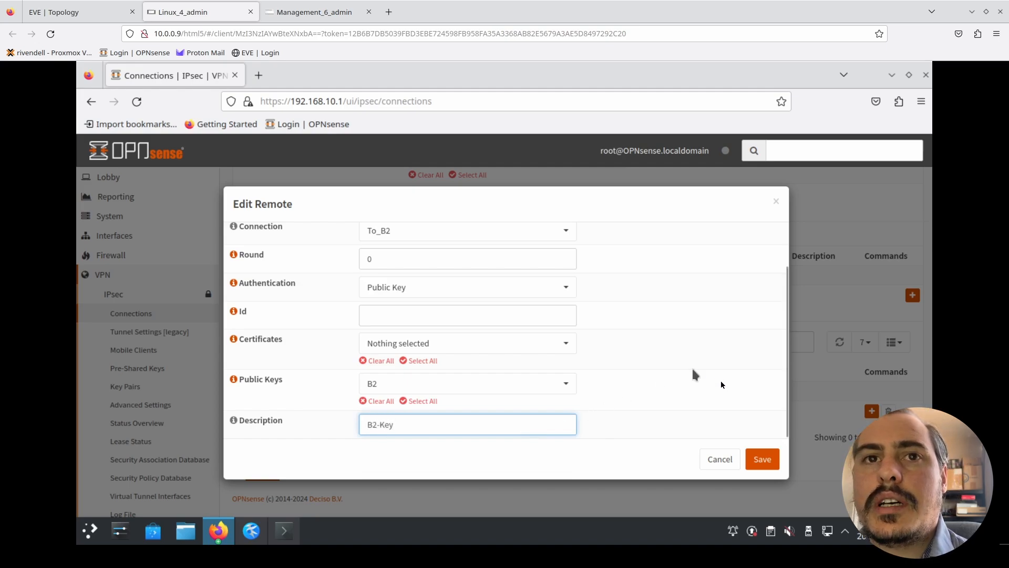
pyautogui.click(760, 467)
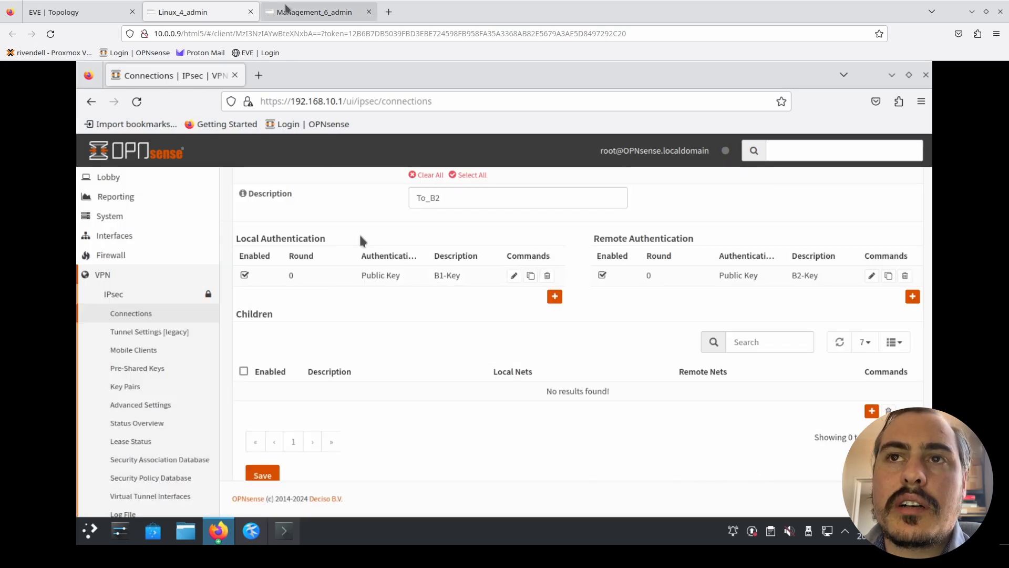
# - Switch to Building 2's OPNsense on Management_6_admin and add a local authentication to To_B1 using Public Key with IPSEC_B2
pyautogui.click(311, 12)
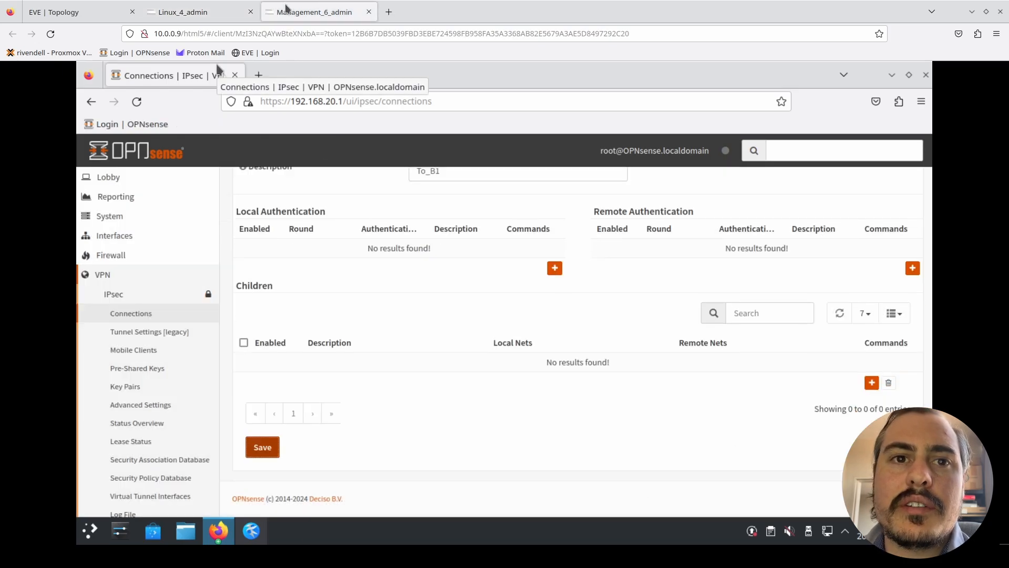
pyautogui.click(555, 268)
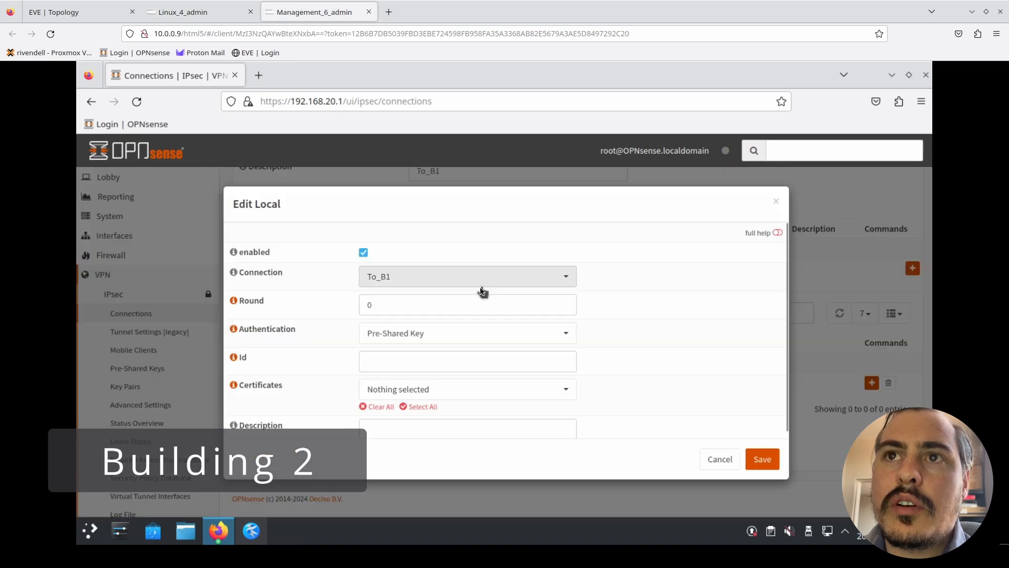
pyautogui.click(553, 335)
pyautogui.click(420, 400)
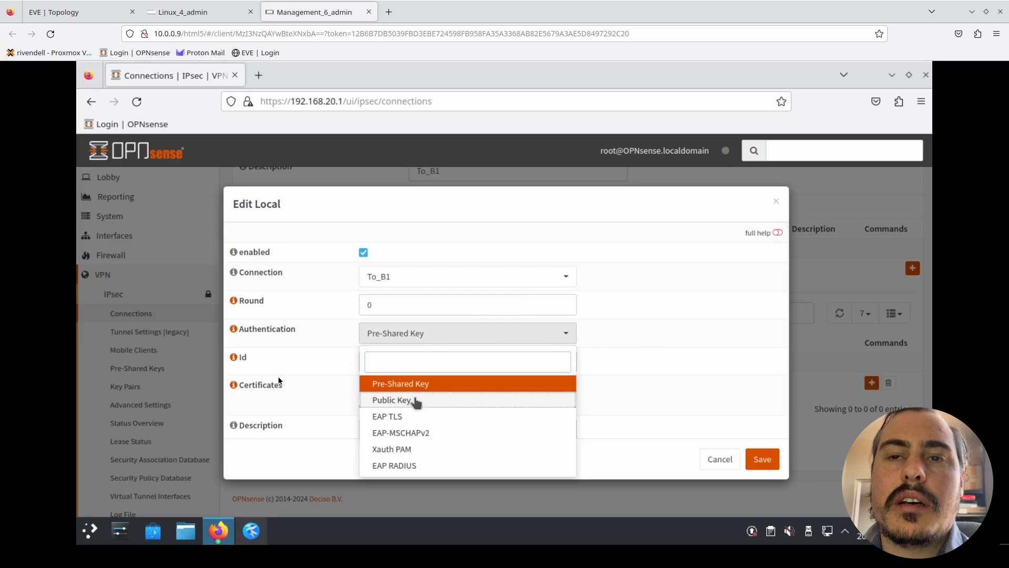
pyautogui.scroll(-2, 307, 385)
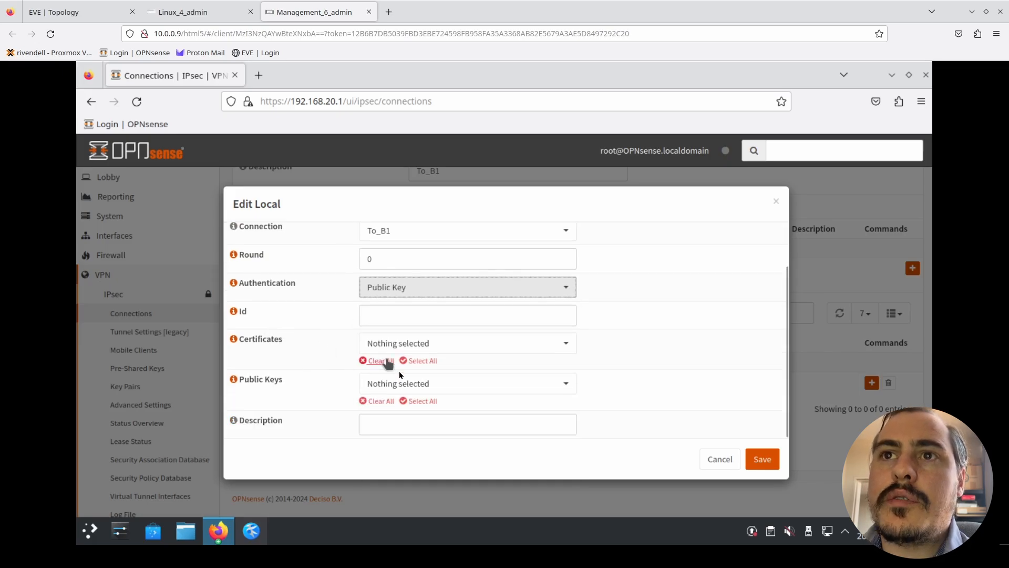
pyautogui.click(405, 383)
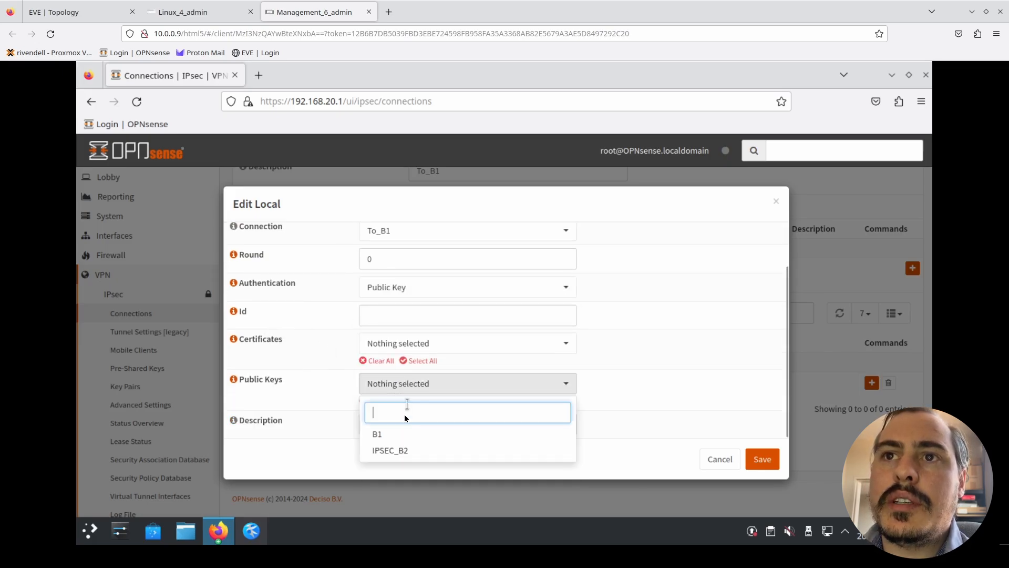
pyautogui.click(403, 451)
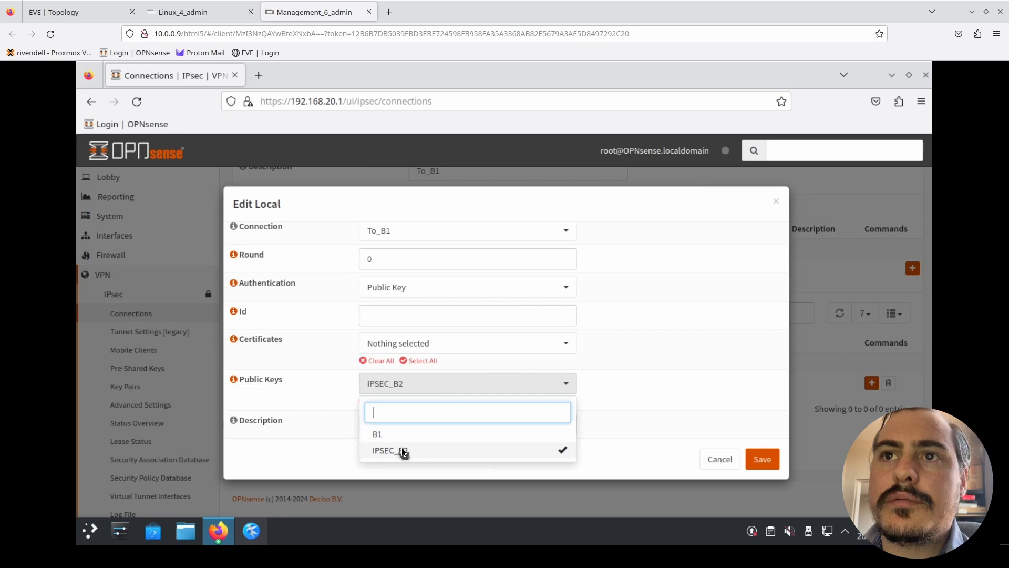
pyautogui.click(544, 427)
# - Describe the Building 2 local authentication as B2-Key and save it
pyautogui.click(534, 426)
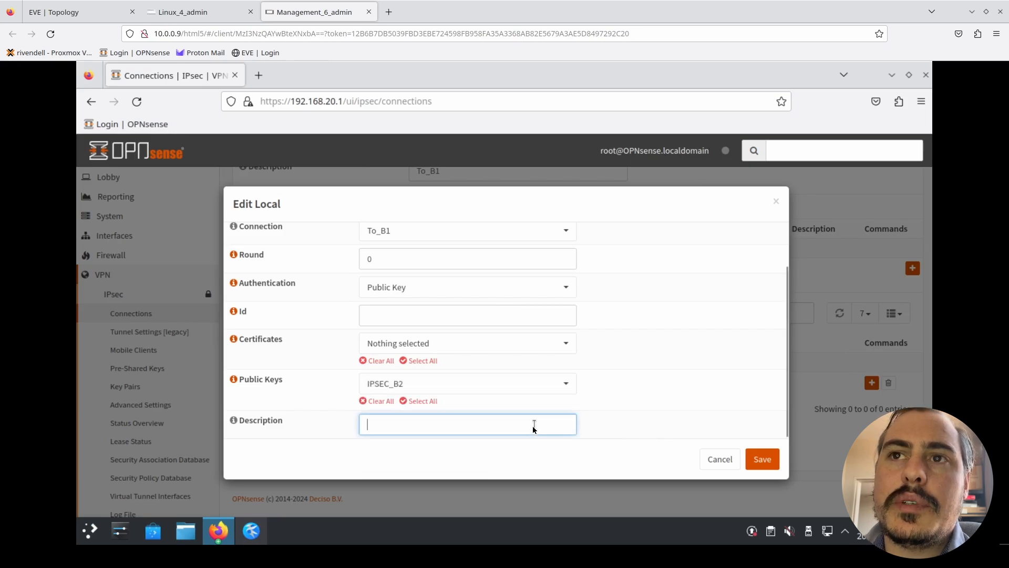
pyautogui.write('B2-Key')
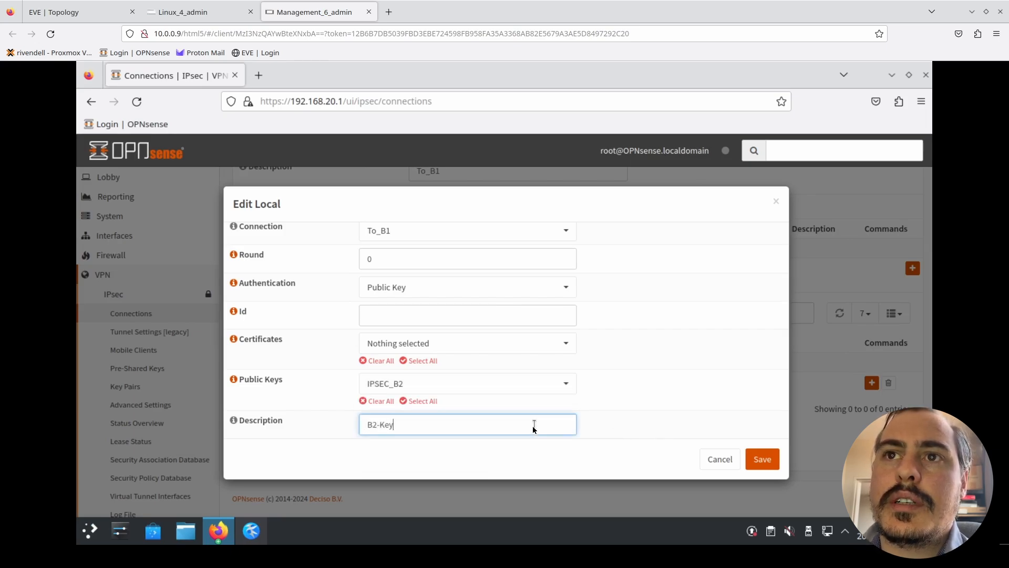
pyautogui.click(763, 455)
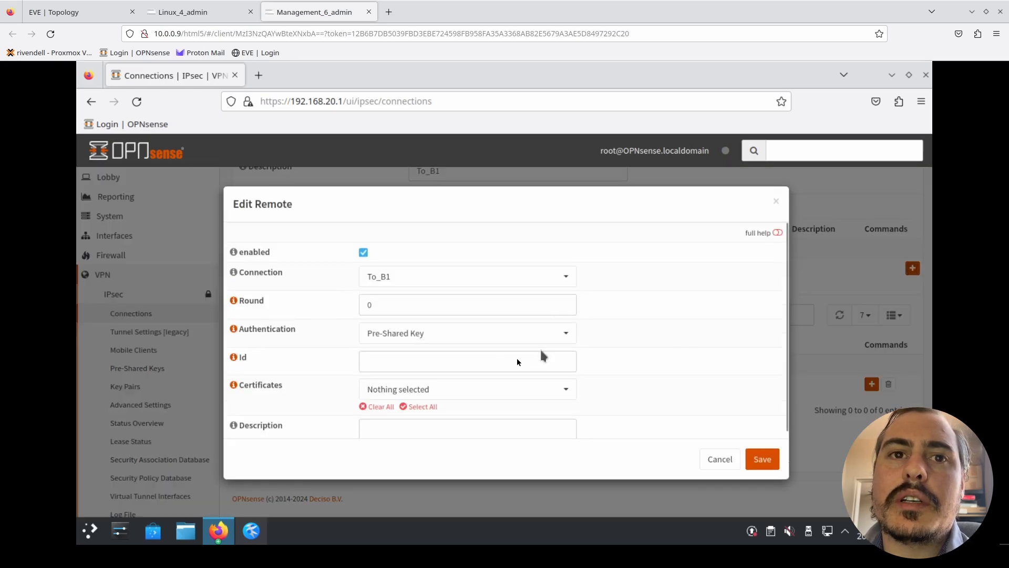
# - Set Building 2's remote authentication for To_B1 to Public Key and select the B1 public key
pyautogui.click(413, 341)
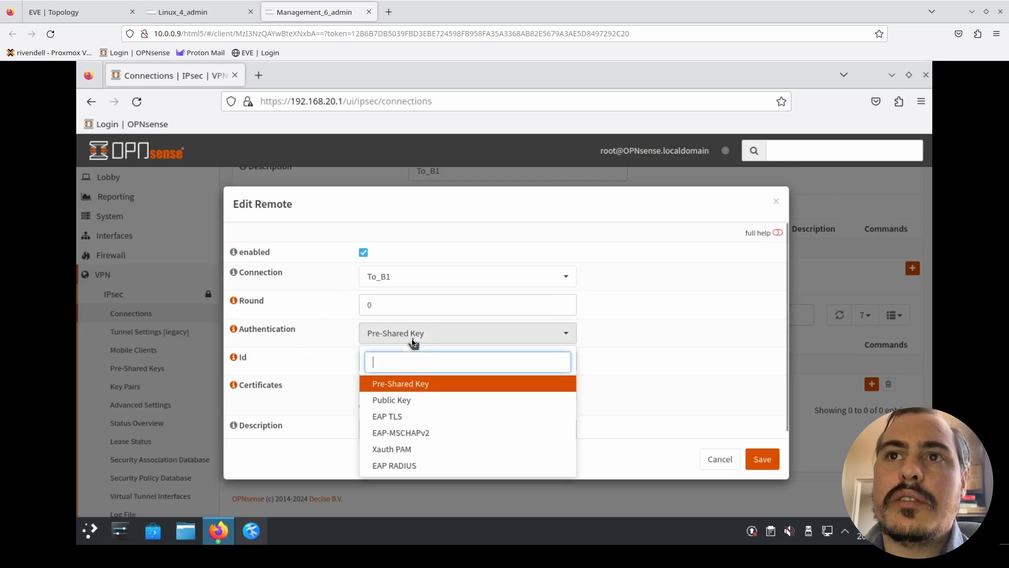
pyautogui.click(402, 400)
pyautogui.scroll(-1, 285, 373)
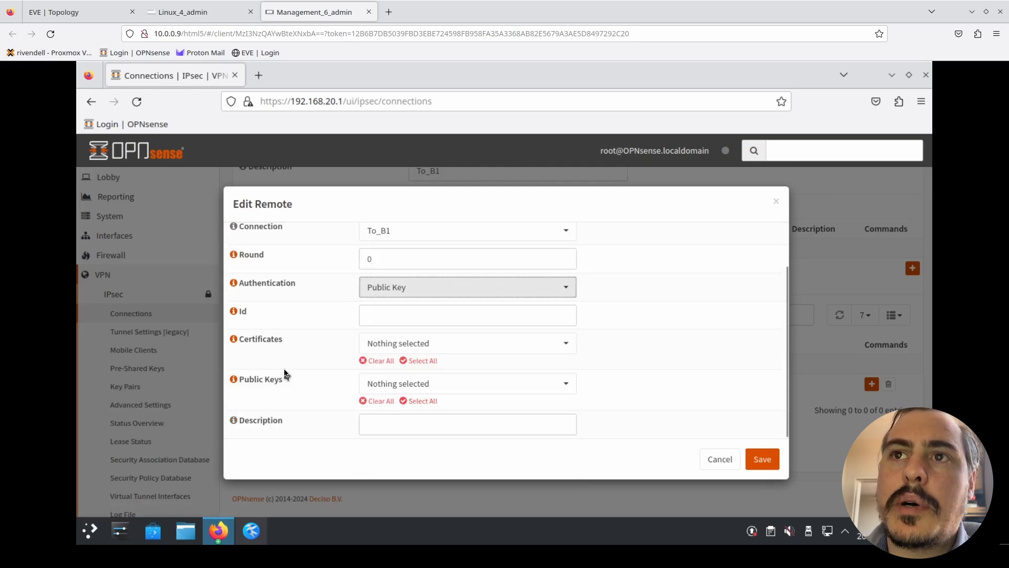
pyautogui.click(530, 389)
pyautogui.click(497, 434)
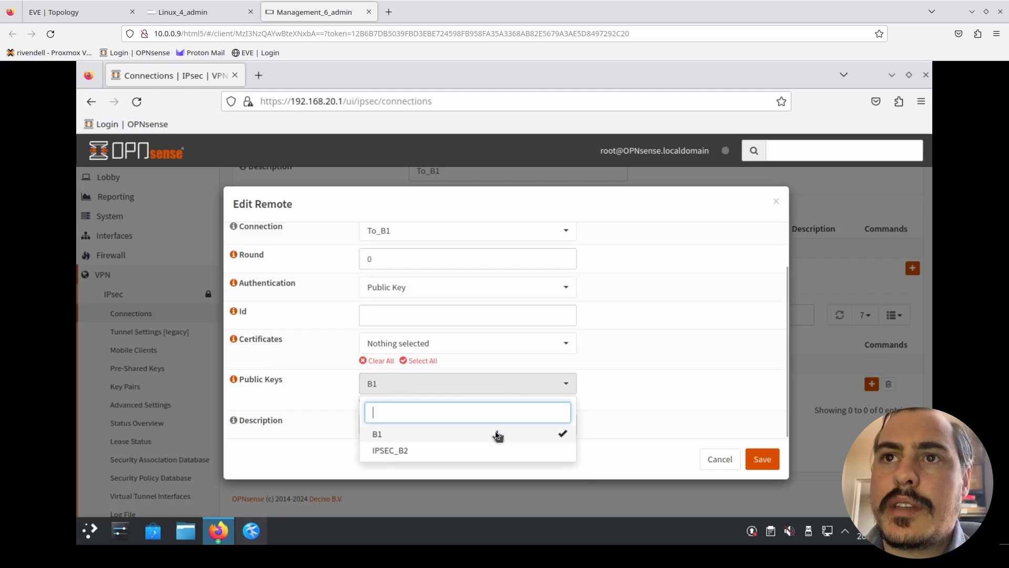
pyautogui.click(577, 434)
# - Describe the Building 2 remote authentication as B1-Key and save it
pyautogui.click(506, 425)
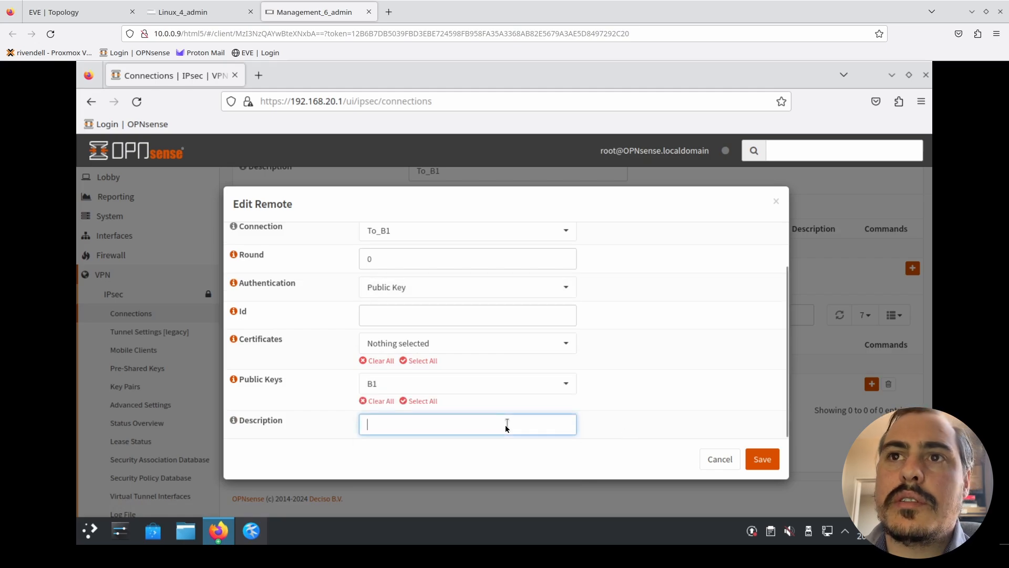
pyautogui.write('B1-K')
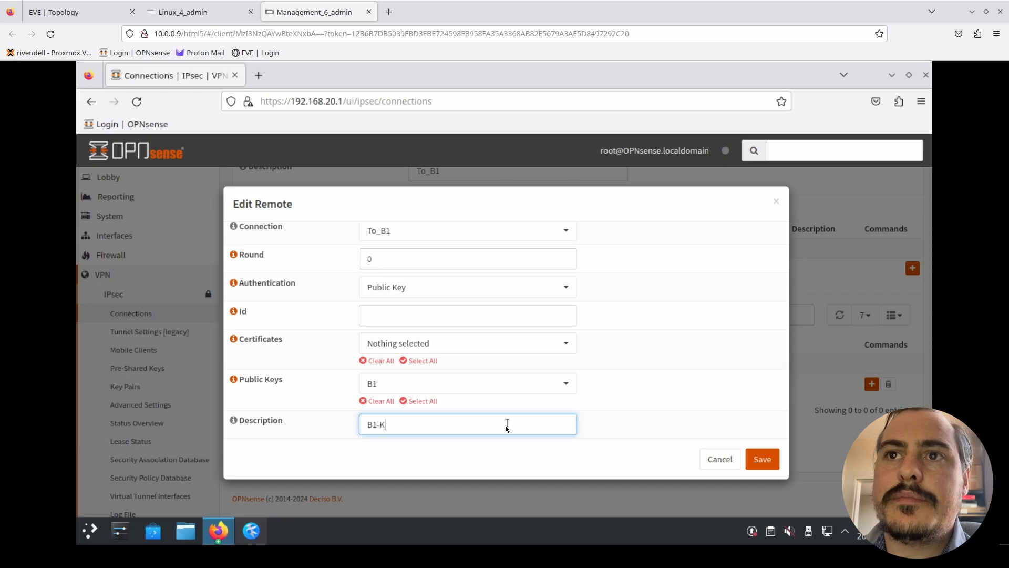
pyautogui.write('ey')
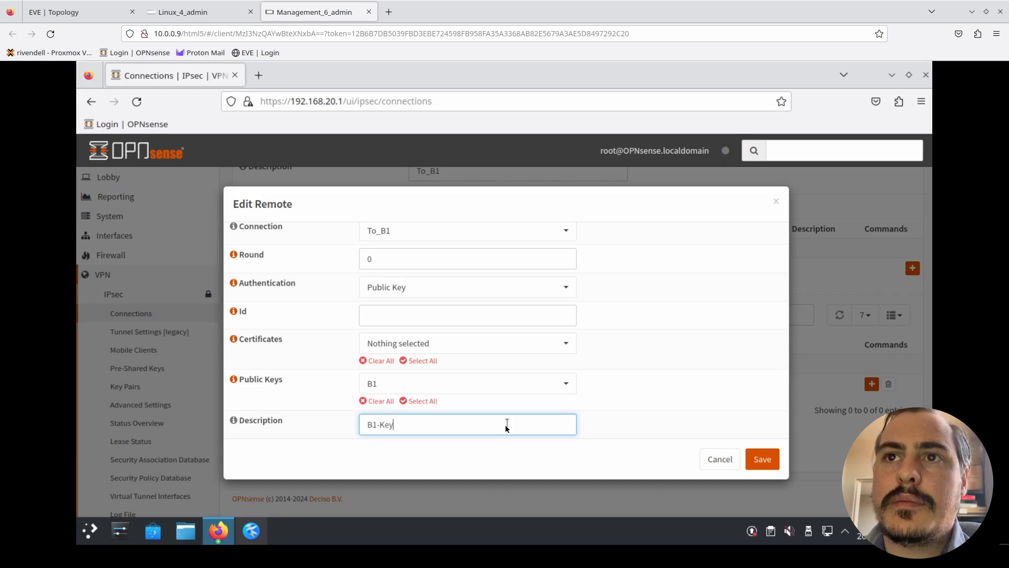
pyautogui.click(775, 464)
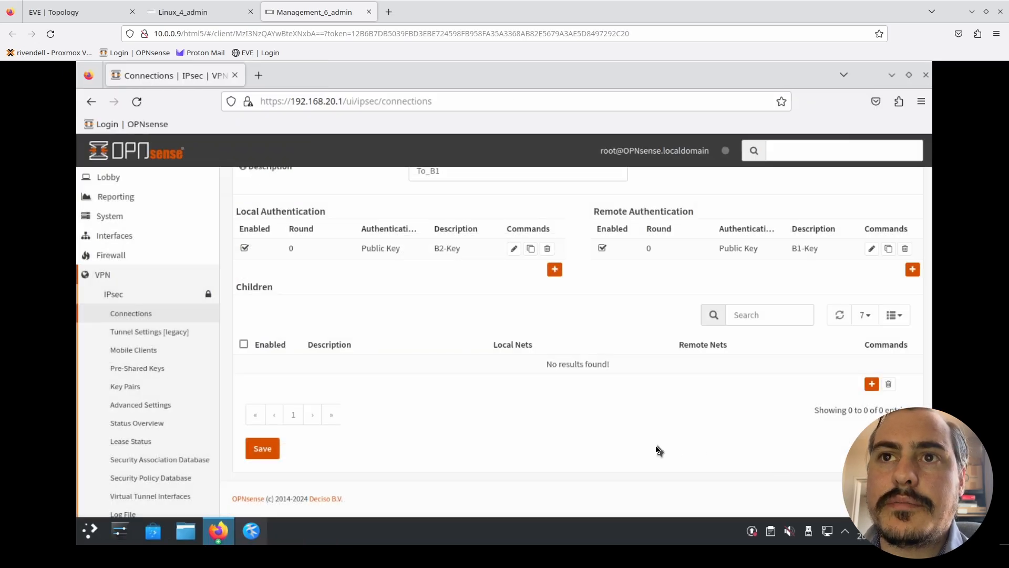
# - Switch to Building 1's OPNsense on Linux_4_admin and add a child to To_B2 with local network 192.168.10.0/24
pyautogui.click(199, 15)
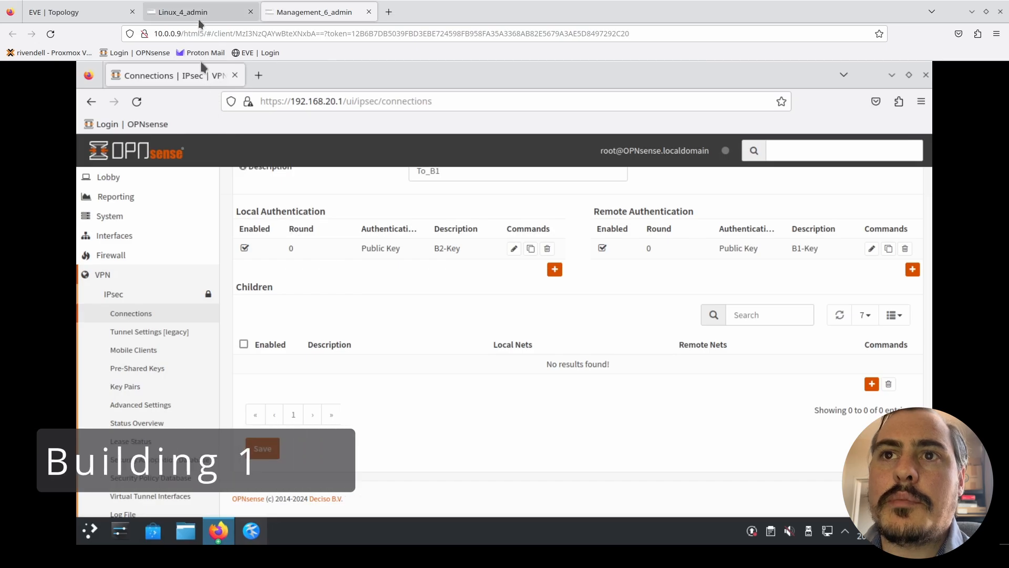
pyautogui.scroll(-1, 521, 430)
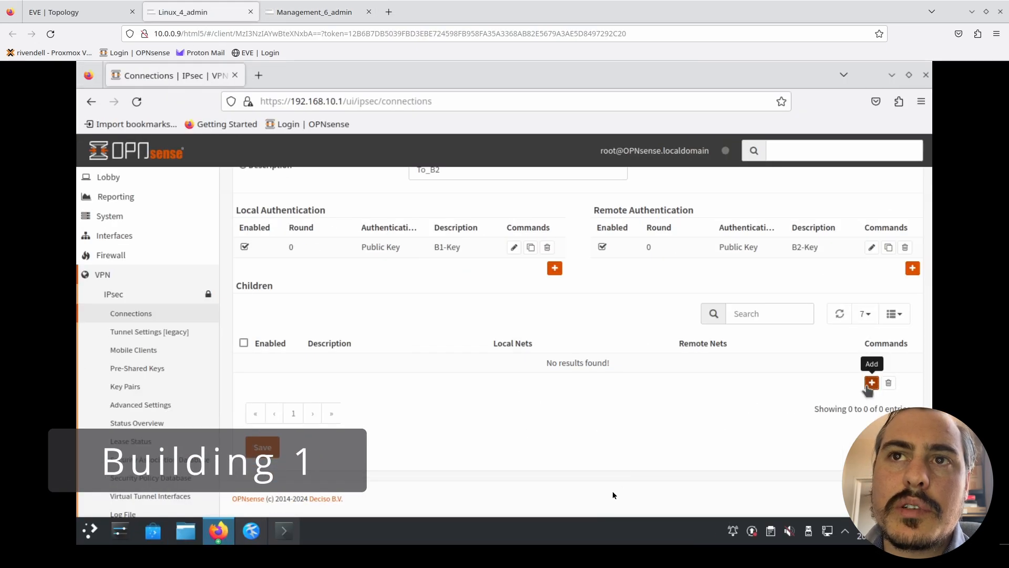
pyautogui.click(871, 383)
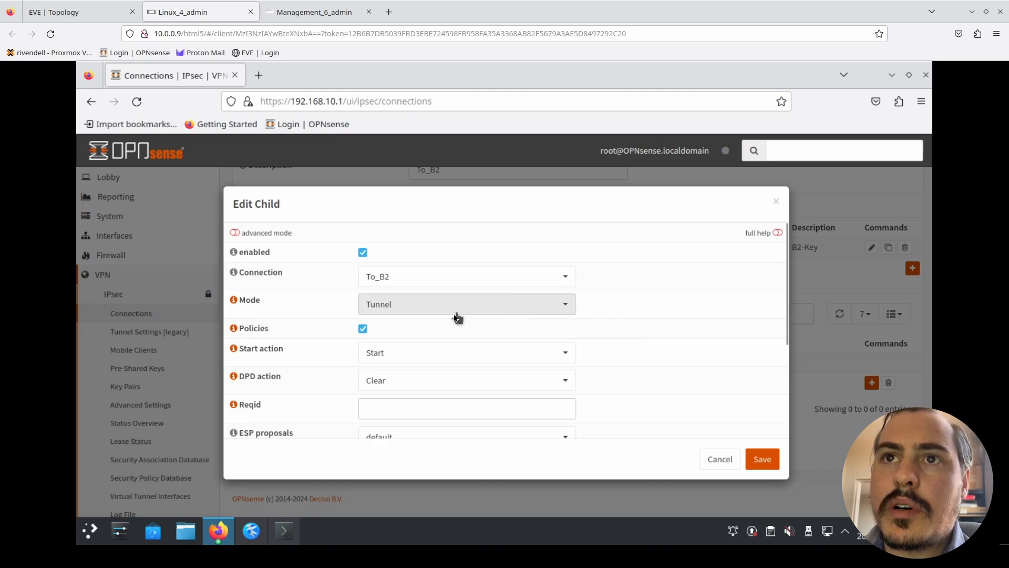
pyautogui.scroll(-3, 278, 362)
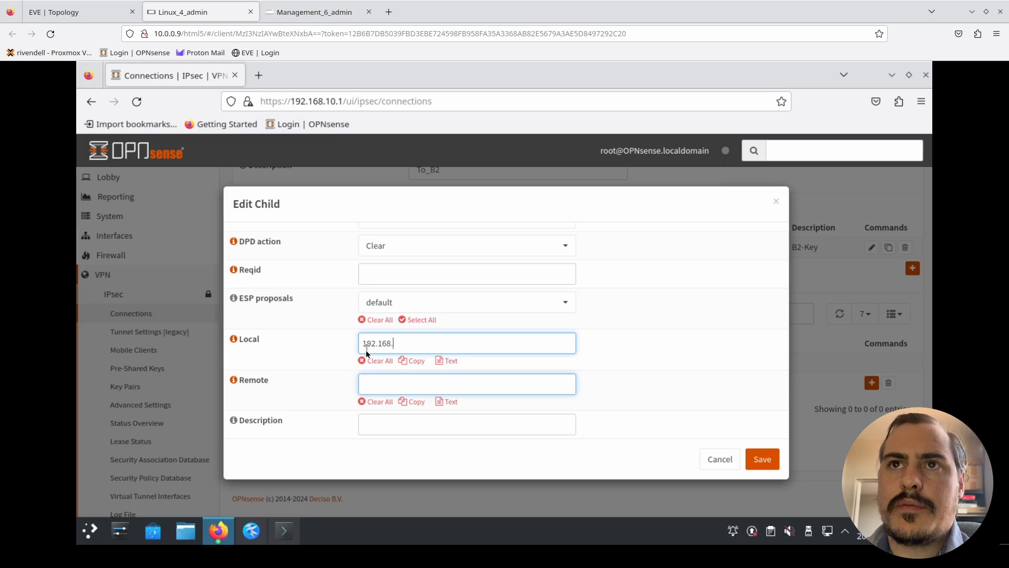
pyautogui.click(78, 13)
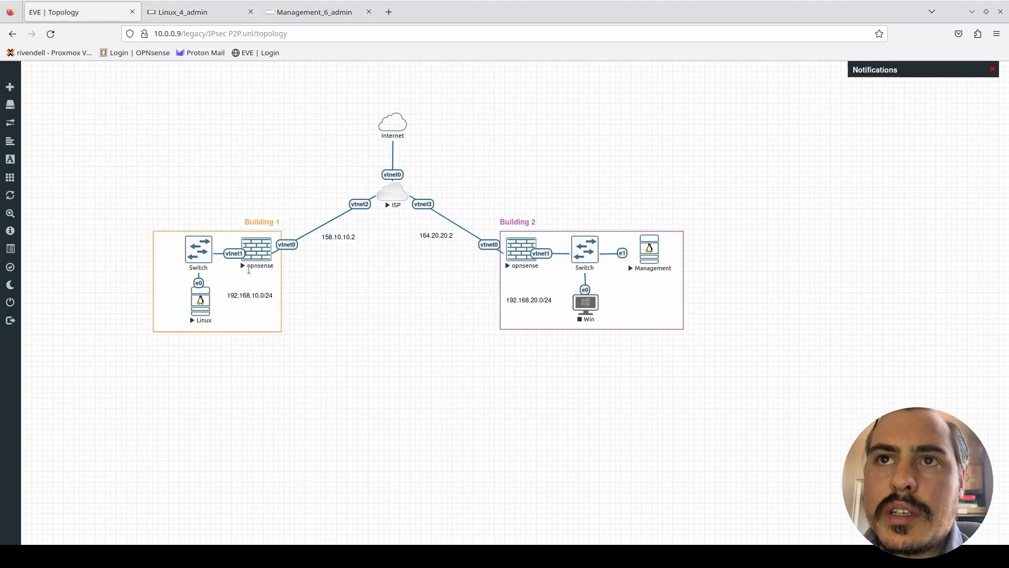
pyautogui.click(219, 10)
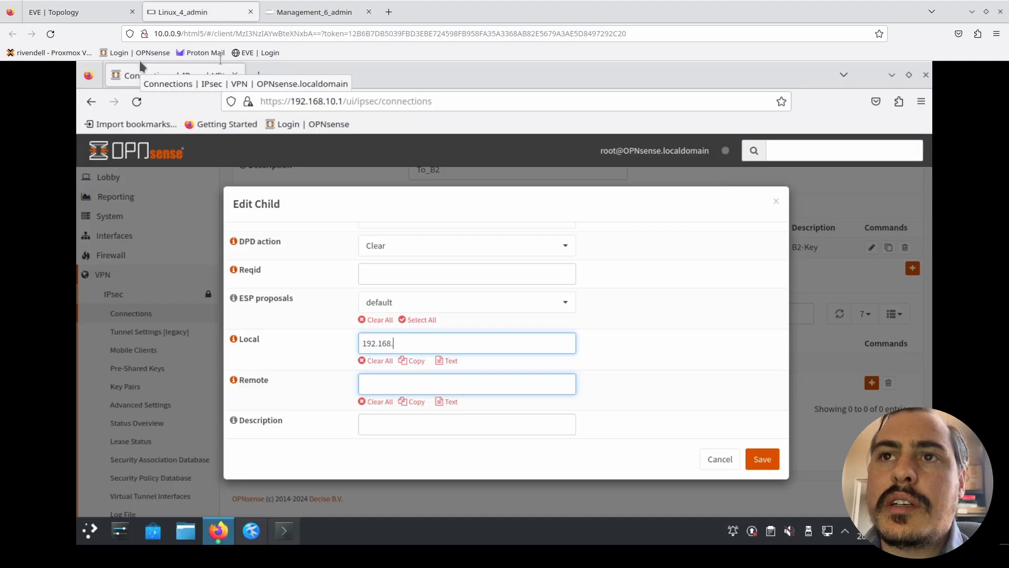
pyautogui.write('10')
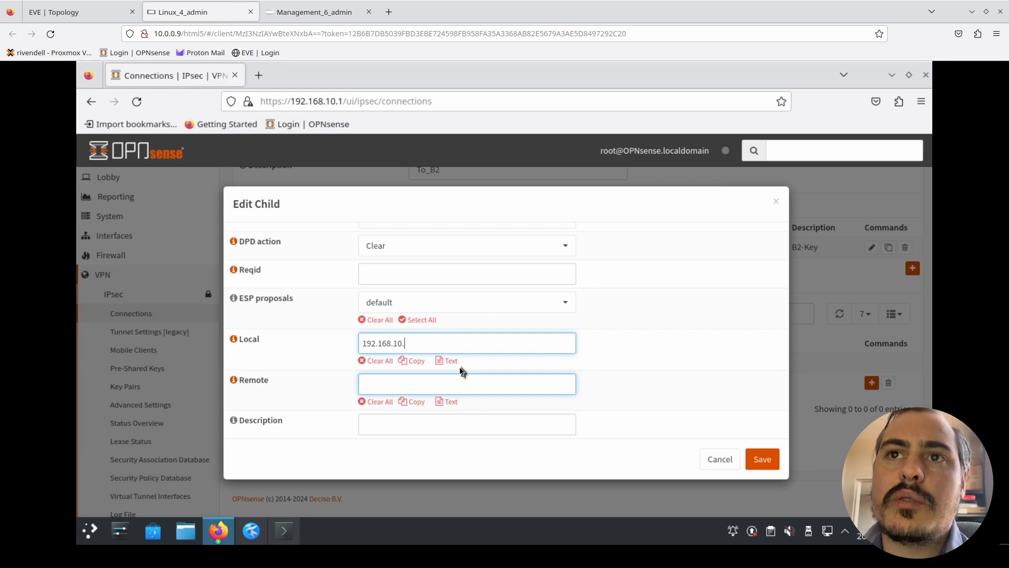
pyautogui.write('.0/24')
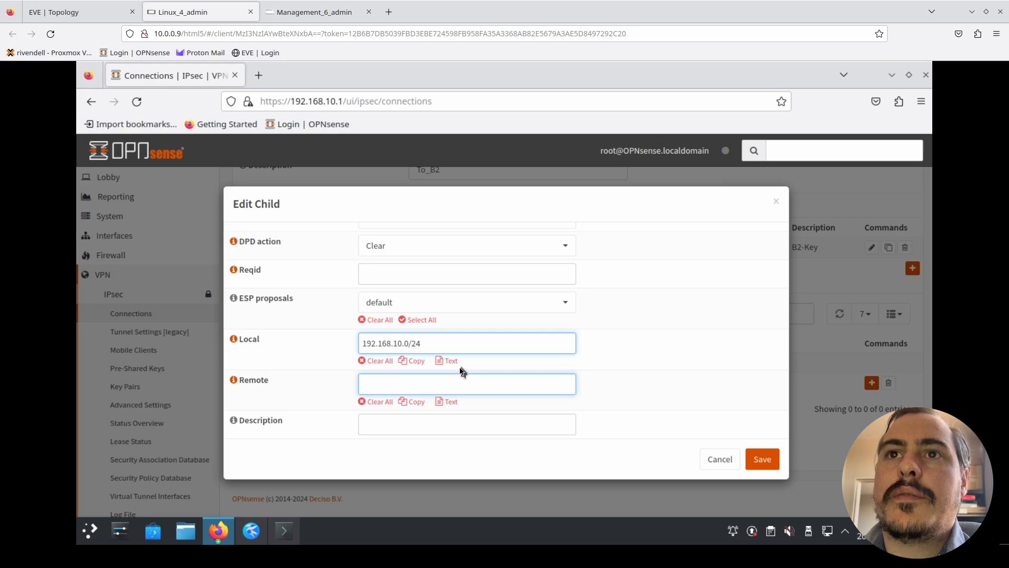
# - Set the remote network of the To_B2 connection's child to 192.168.20.0/24
pyautogui.click(462, 381)
pyautogui.write('192.168.20')
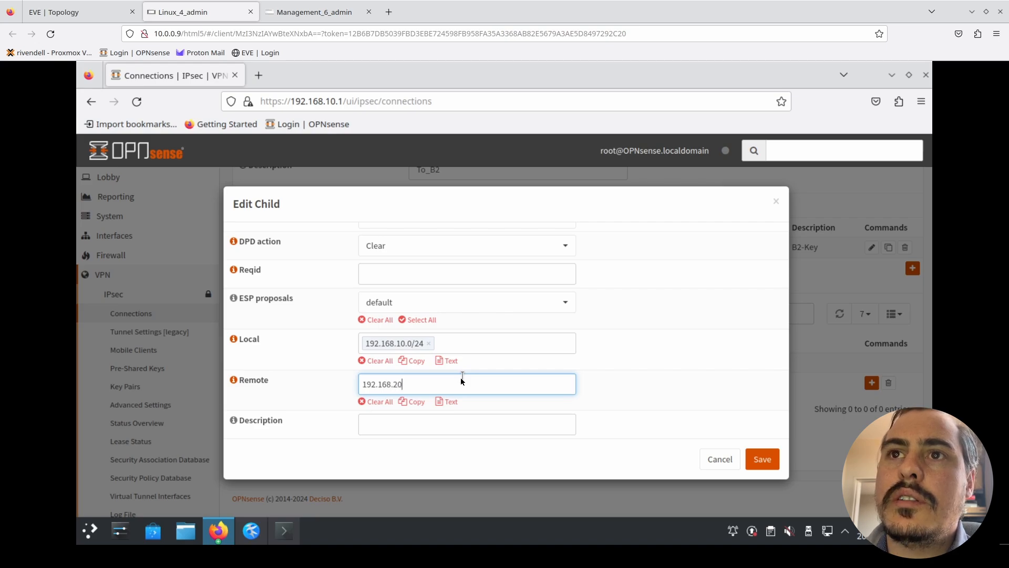
pyautogui.write('.0/24')
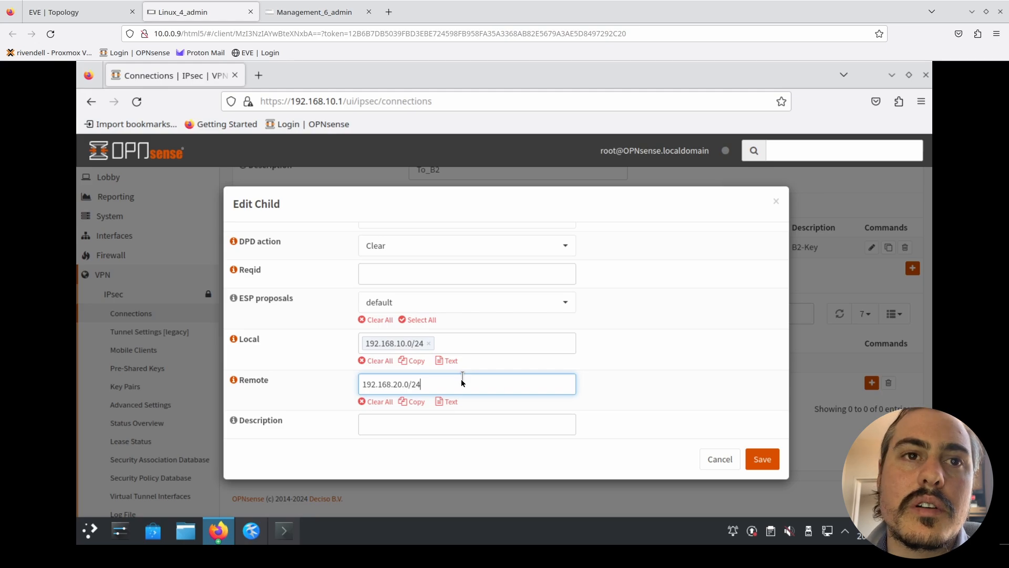
# - Describe the Building 1 child as To_B2 and save it
pyautogui.click(468, 432)
pyautogui.write('T')
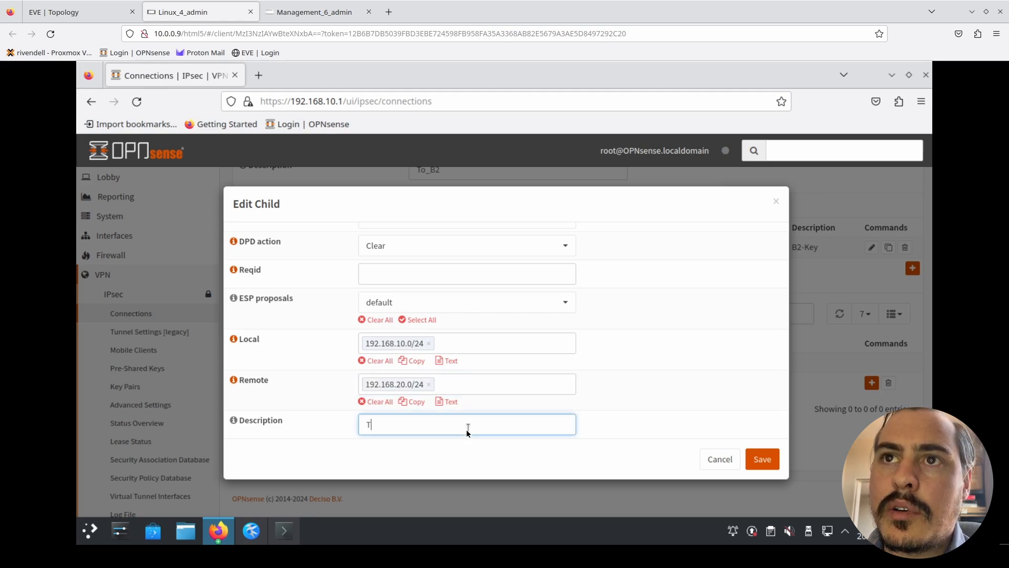
pyautogui.write('_o_B2')
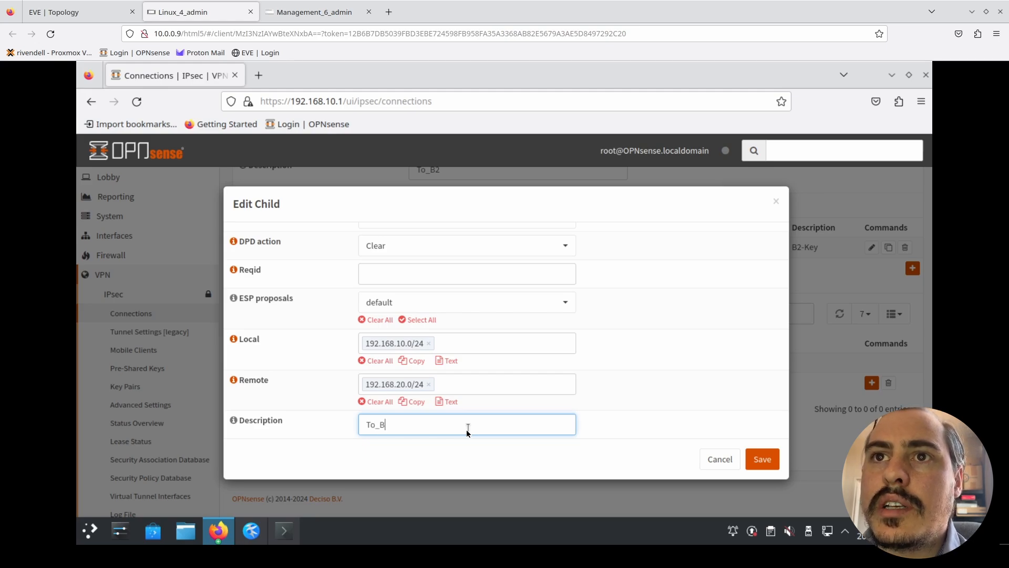
pyautogui.click(759, 457)
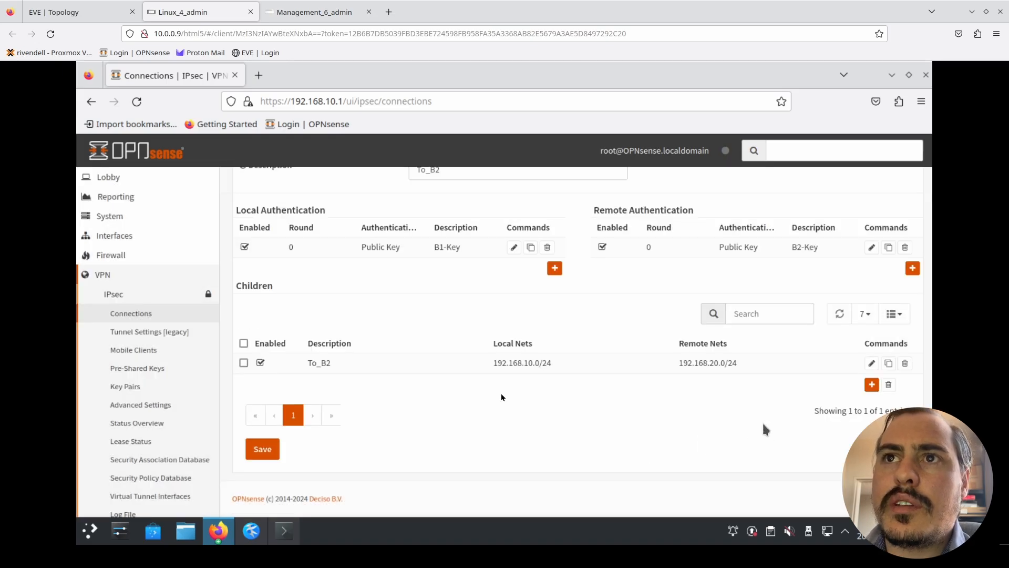
# - Switch to Building 2's OPNsense on Management_6_admin and add a child to To_B1 with local network 192.168.20.0/24
pyautogui.click(321, 11)
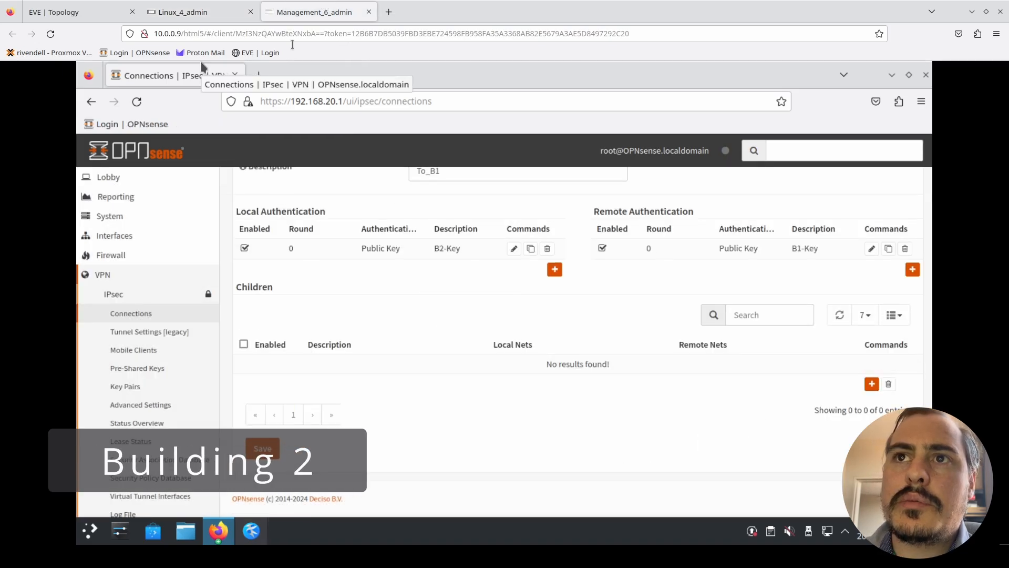
pyautogui.click(871, 383)
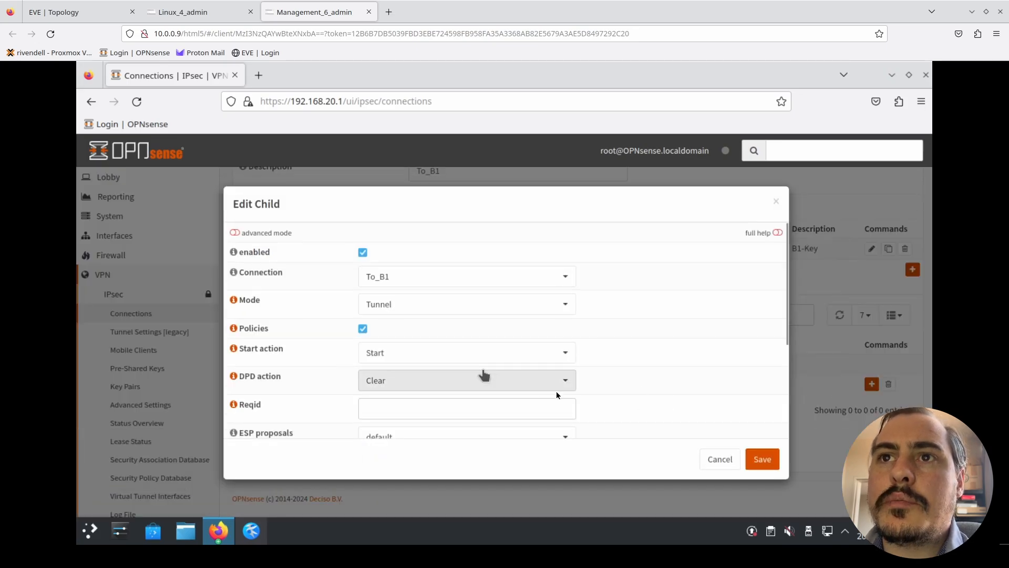
pyautogui.scroll(-3, 535, 374)
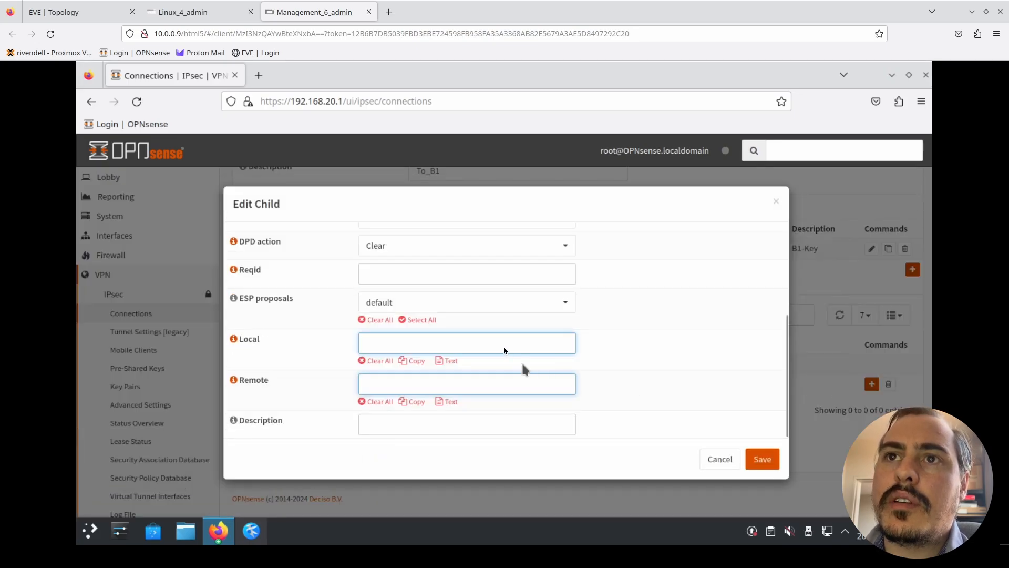
pyautogui.write('192.168')
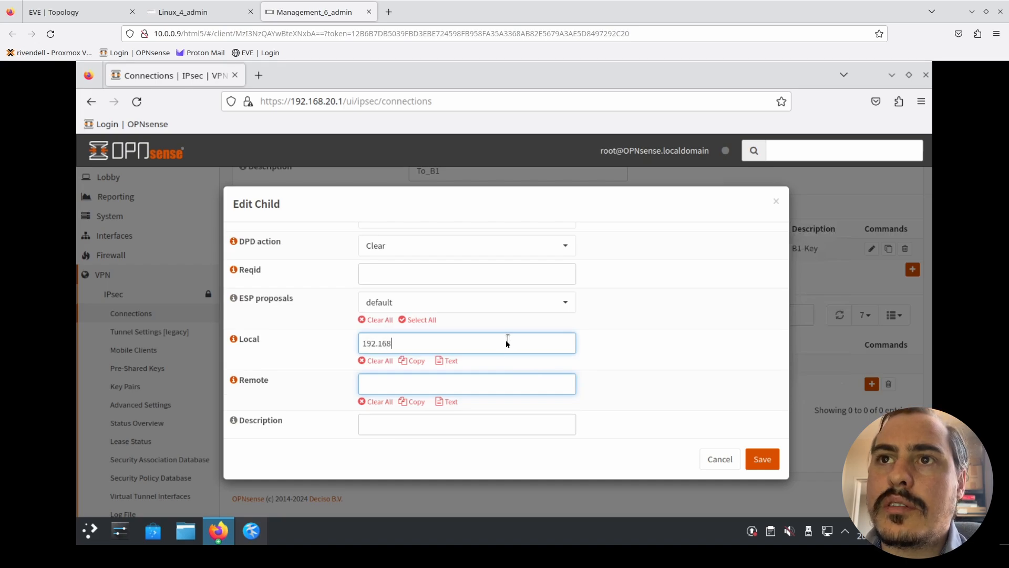
pyautogui.write('.20.')
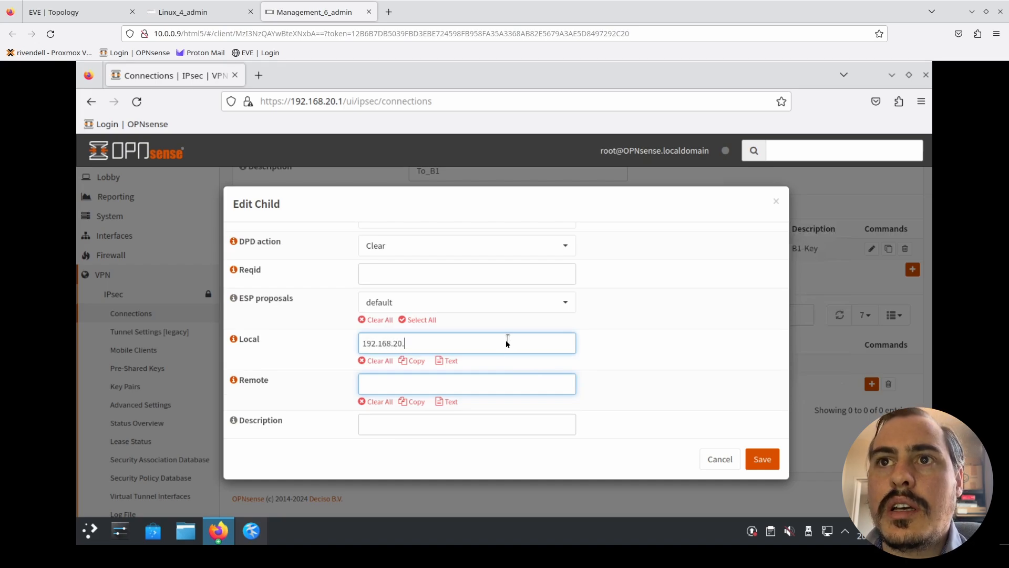
pyautogui.write('0/24')
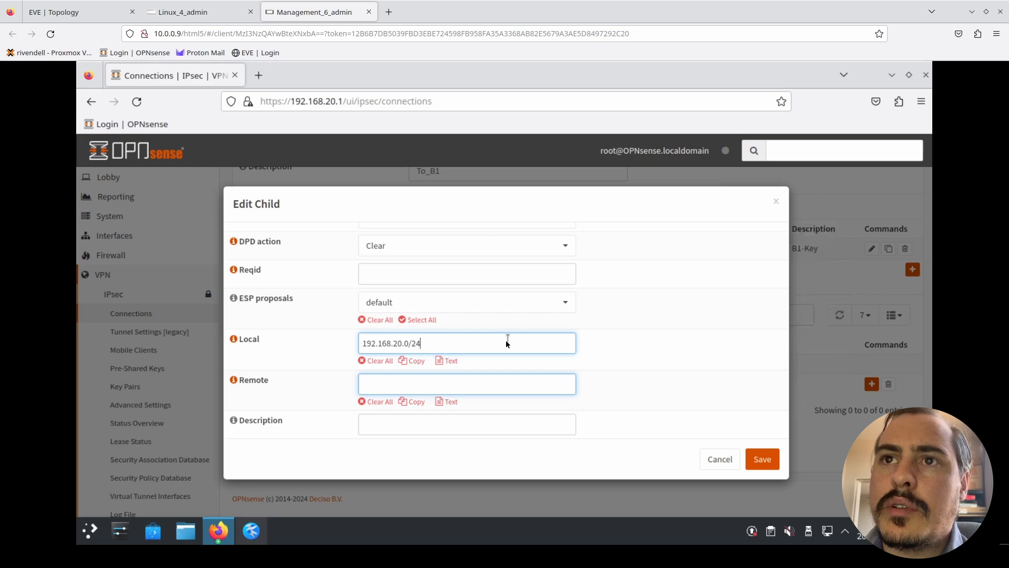
# - Set the remote network of the To_B1 connection's child to 192.168.10.0/24
pyautogui.click(503, 384)
pyautogui.write('19')
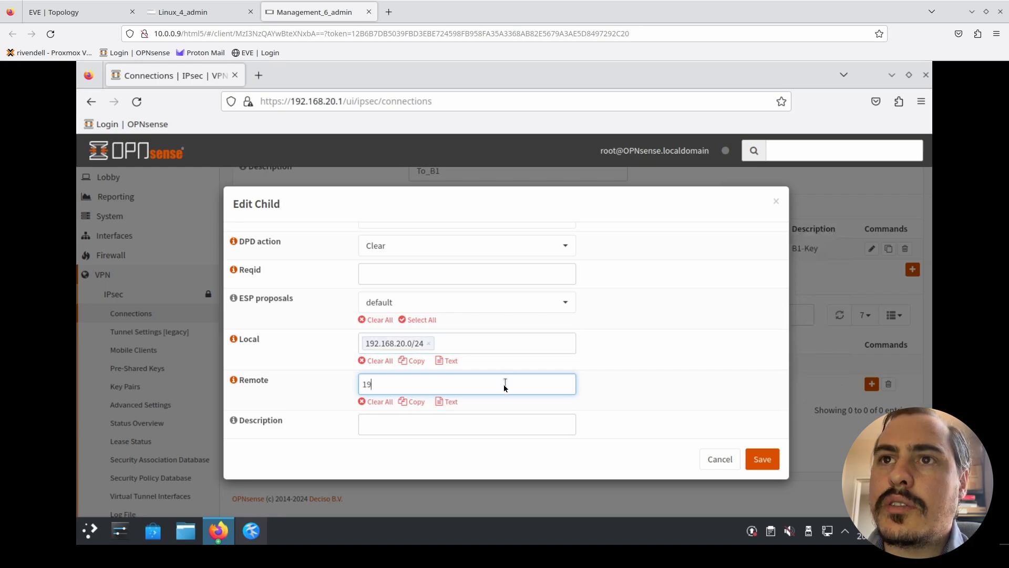
pyautogui.write('2.')
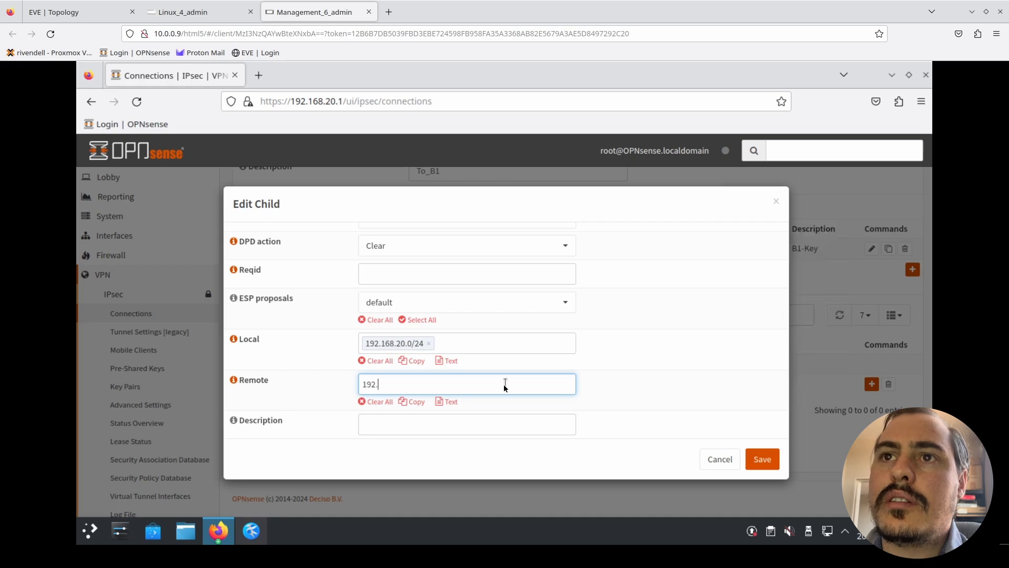
pyautogui.write('168')
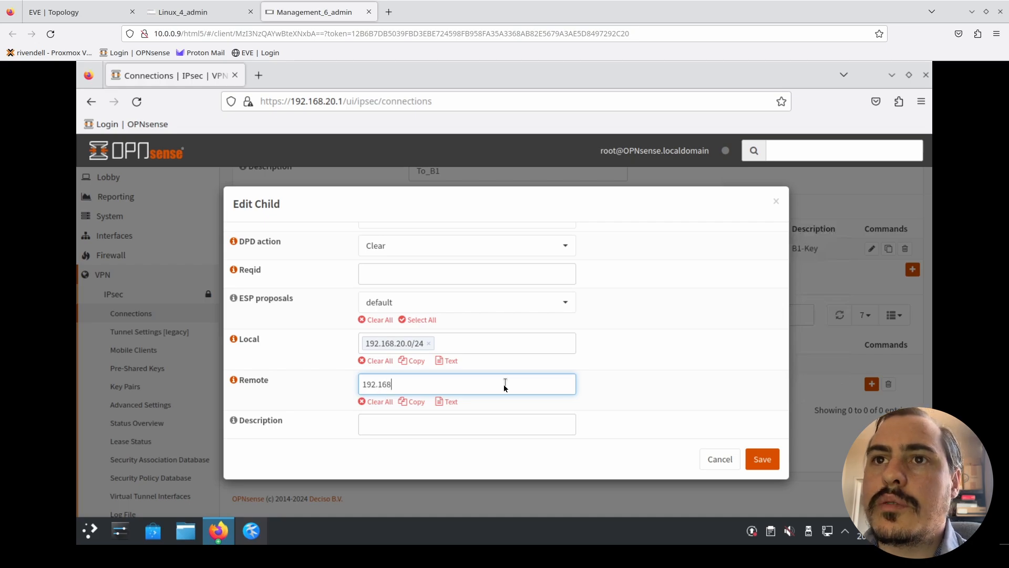
pyautogui.write('.10.0/24')
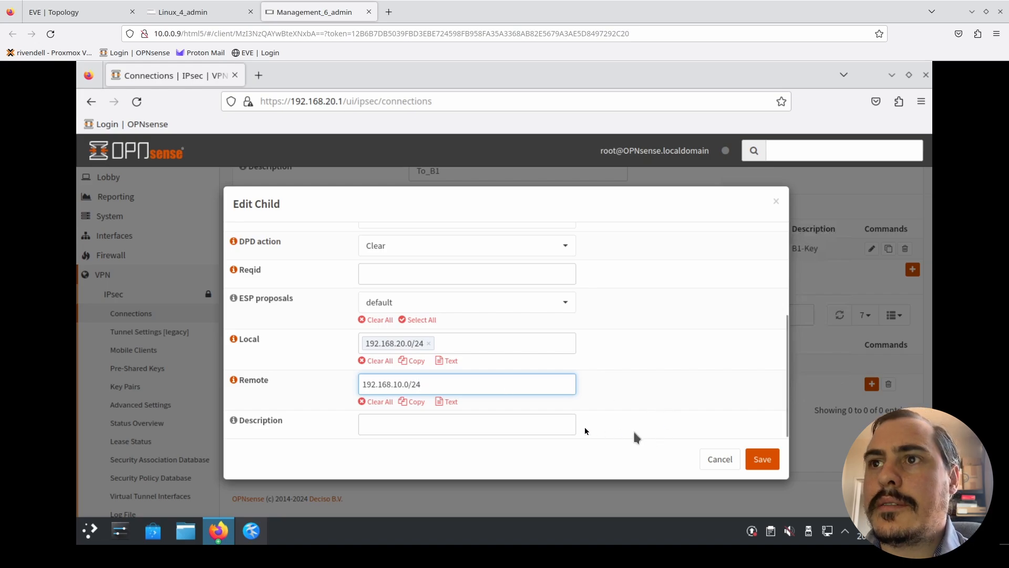
# - Describe the Building 2 child as To_B1 and save it
pyautogui.click(559, 430)
pyautogui.write('To_B1')
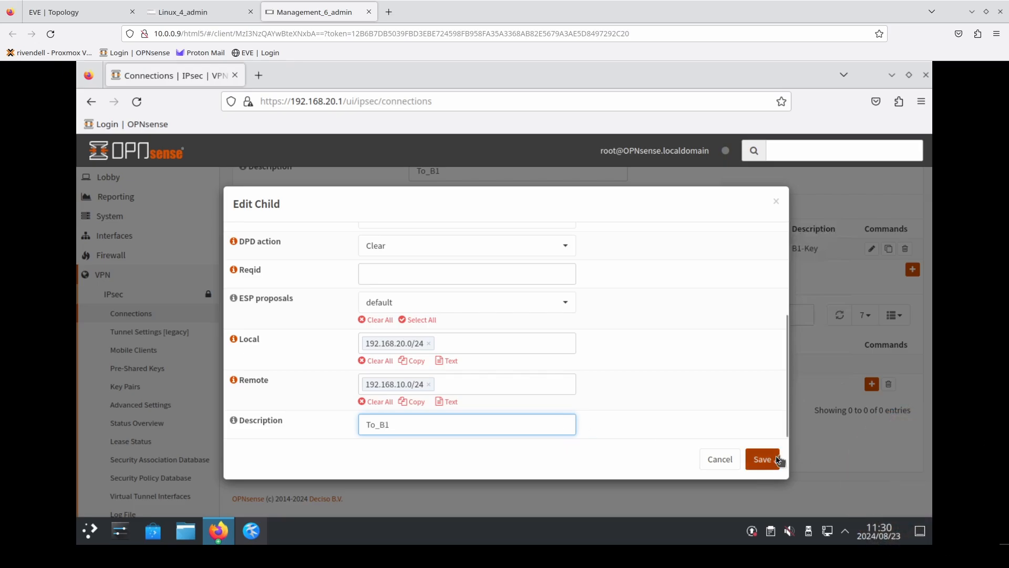
pyautogui.click(778, 461)
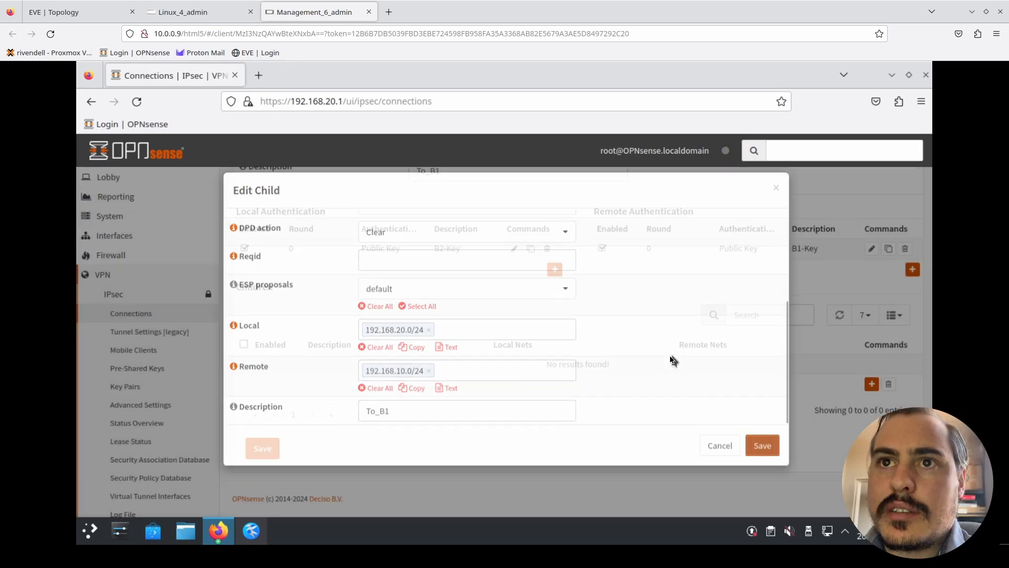
# - Switch to Building 1's OPNsense on Linux_4_admin and apply its IPsec connection settings
pyautogui.click(213, 14)
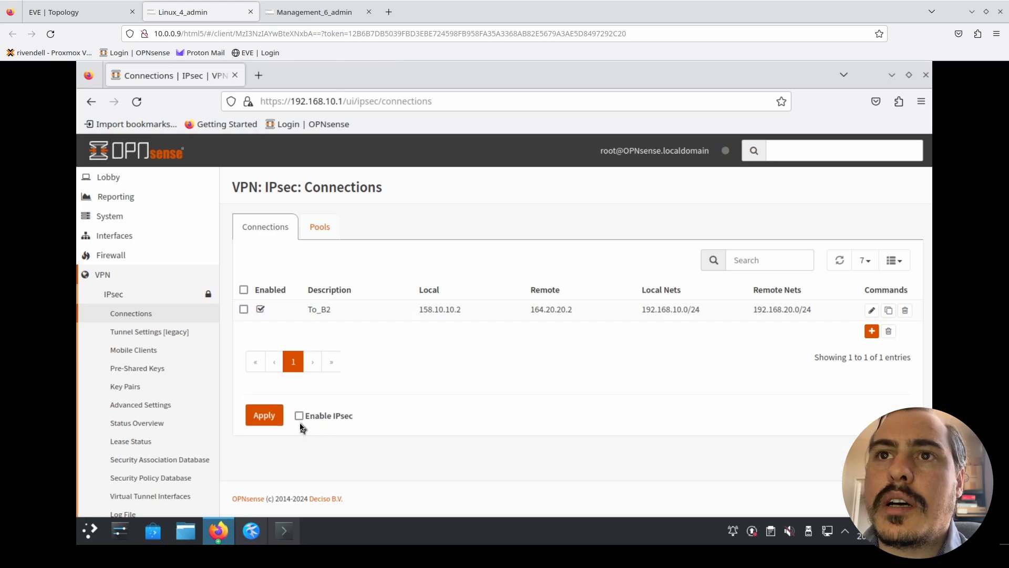
pyautogui.click(269, 423)
# - Switch to Building 2's OPNsense on Management_6_admin, enable IPsec and apply the connection settings
pyautogui.click(292, 12)
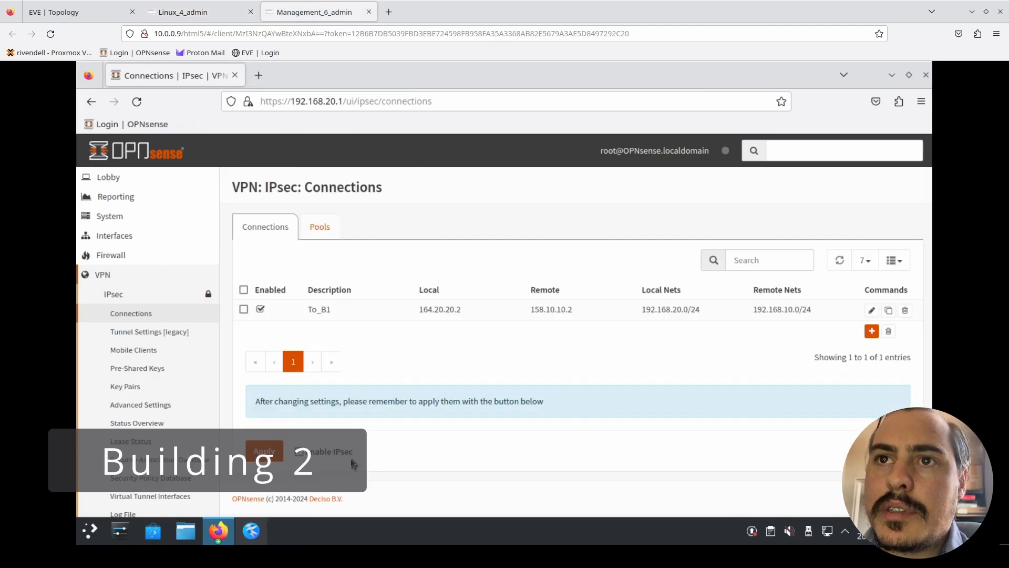
pyautogui.click(297, 453)
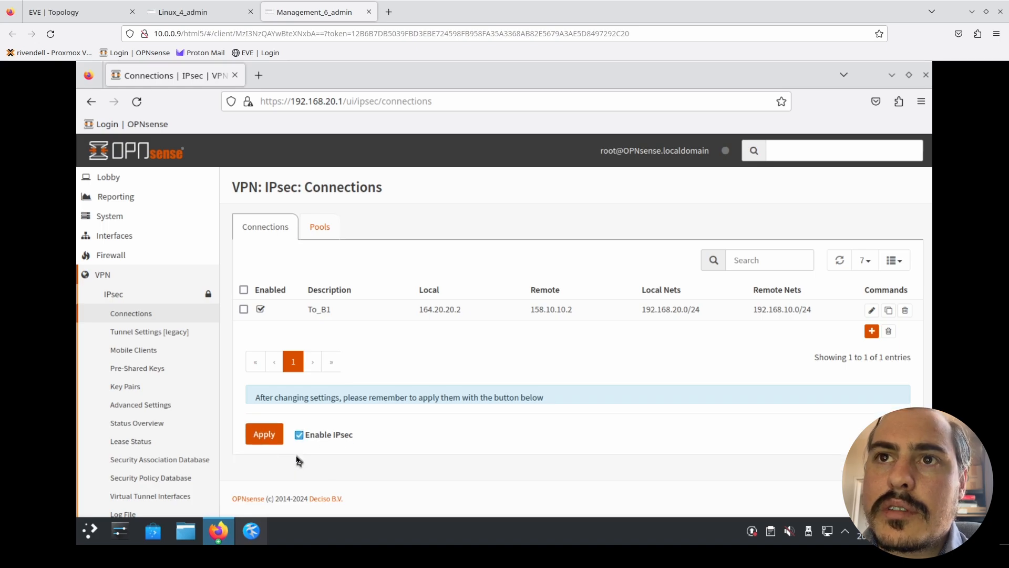
pyautogui.click(271, 418)
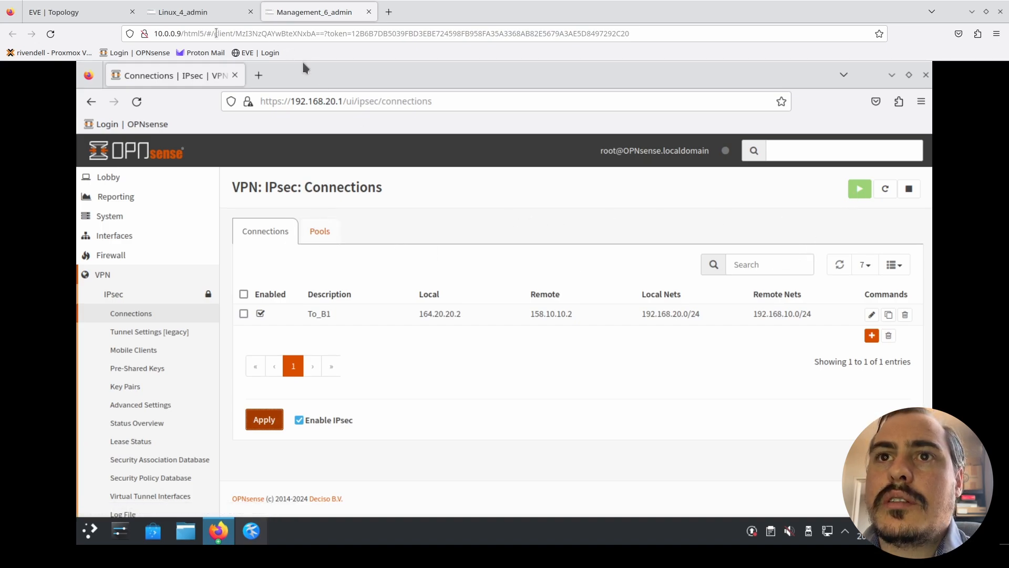
# - Switch to Building 1's OPNsense on Linux_4_admin and check the IPsec status overview for the tunnel to Building 2
pyautogui.click(202, 12)
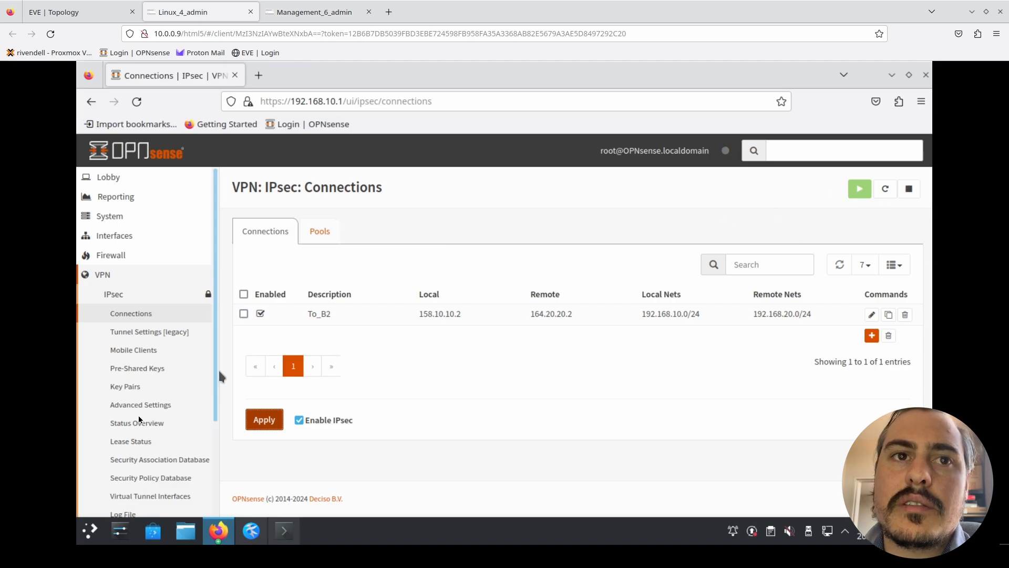
pyautogui.click(148, 430)
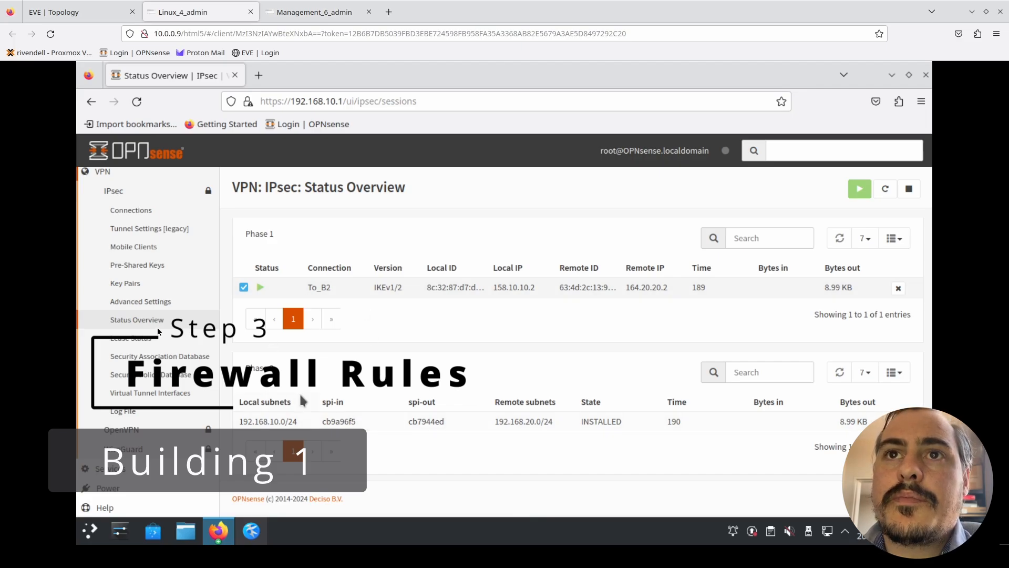
# - Start a new IPsec firewall rule on Building 1, keeping the Pass action, direction in, IPv4 and any protocol, source and destination
pyautogui.scroll(3, 132, 322)
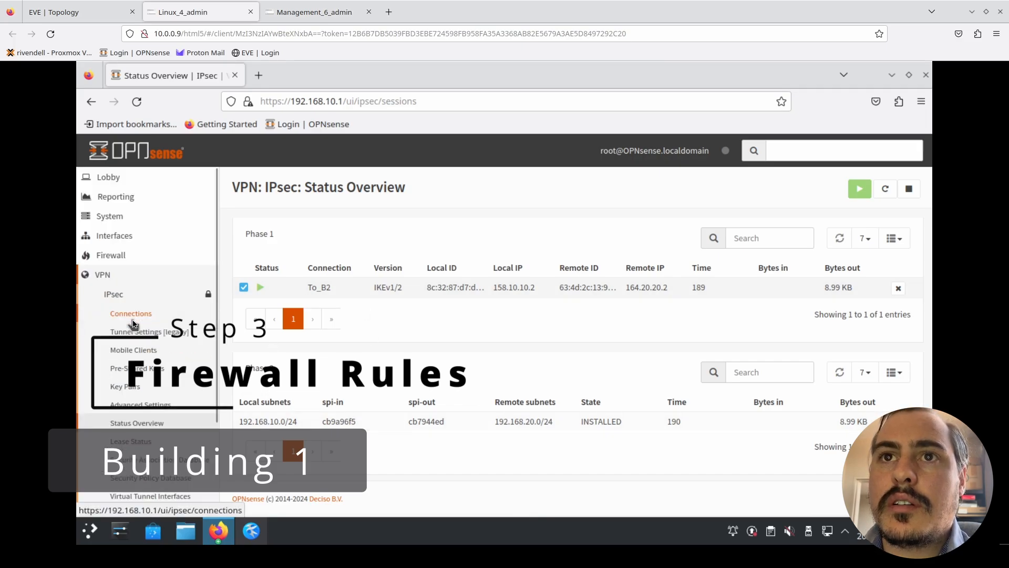
pyautogui.click(120, 256)
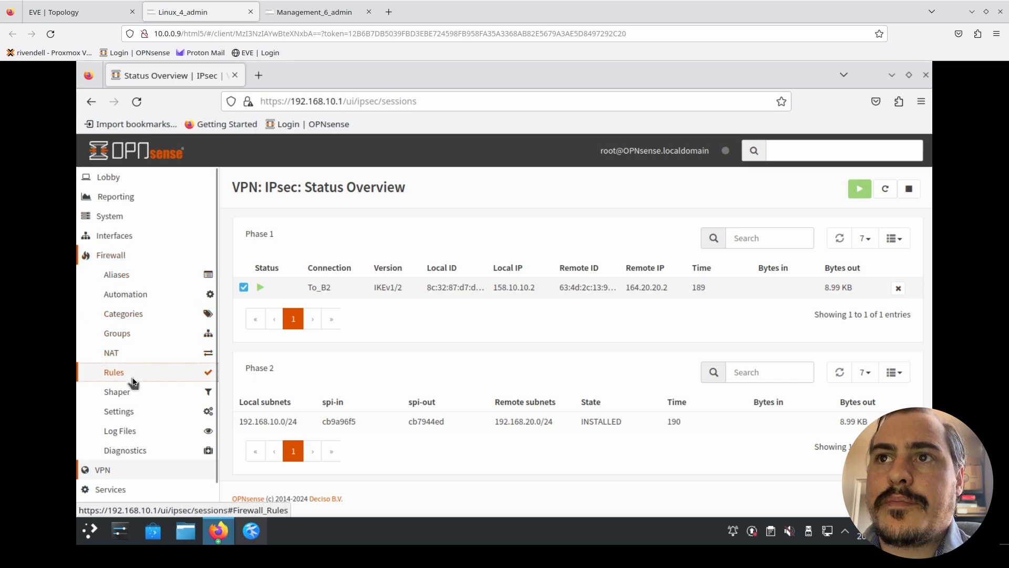
pyautogui.click(133, 381)
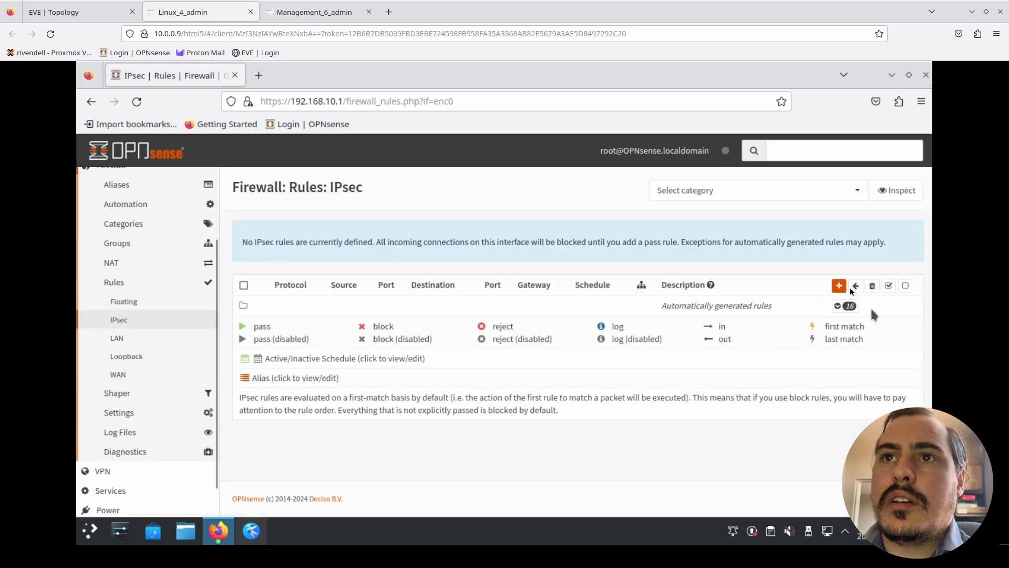
pyautogui.click(840, 285)
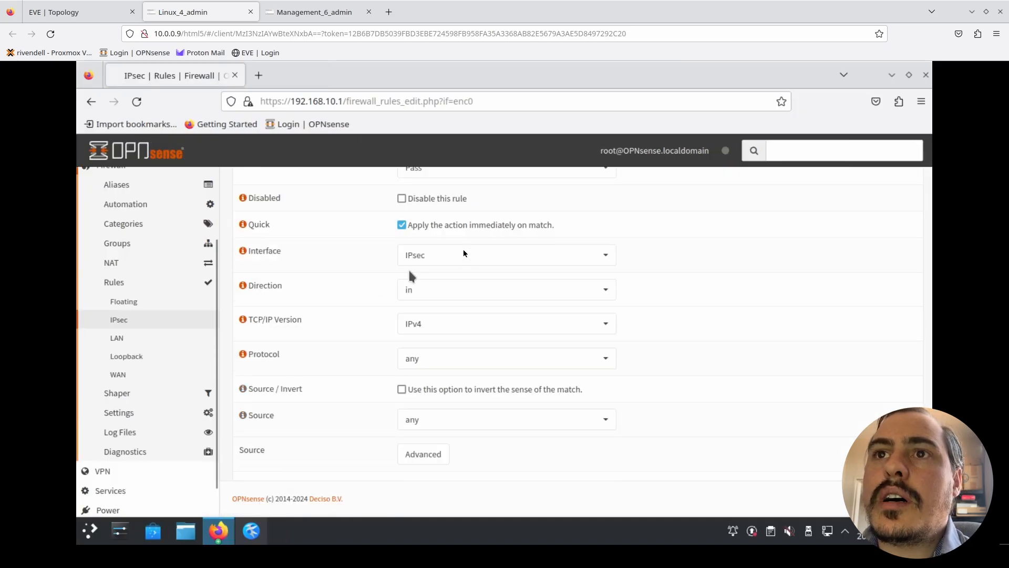
pyautogui.scroll(3, 341, 283)
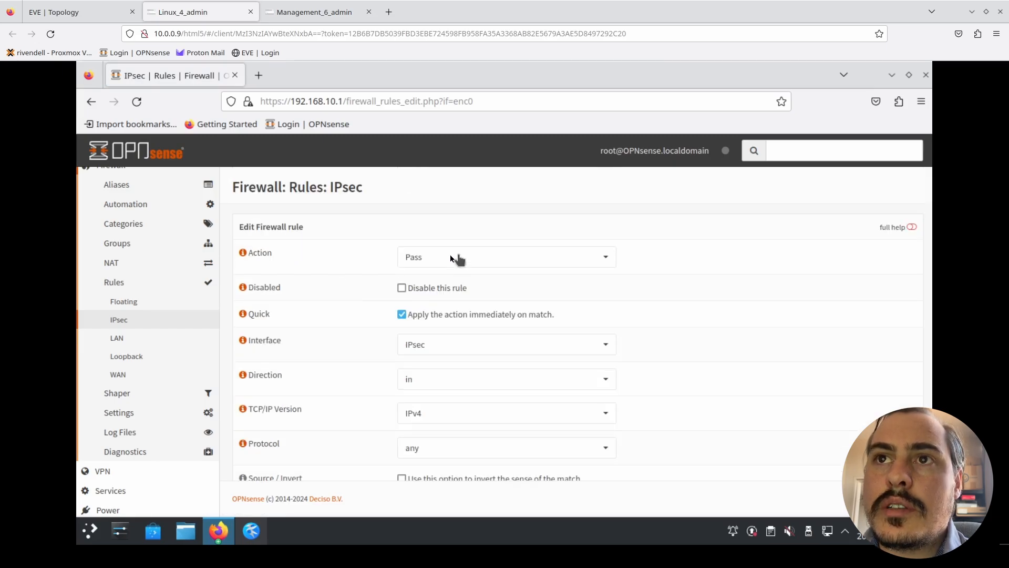
pyautogui.scroll(-3, 366, 398)
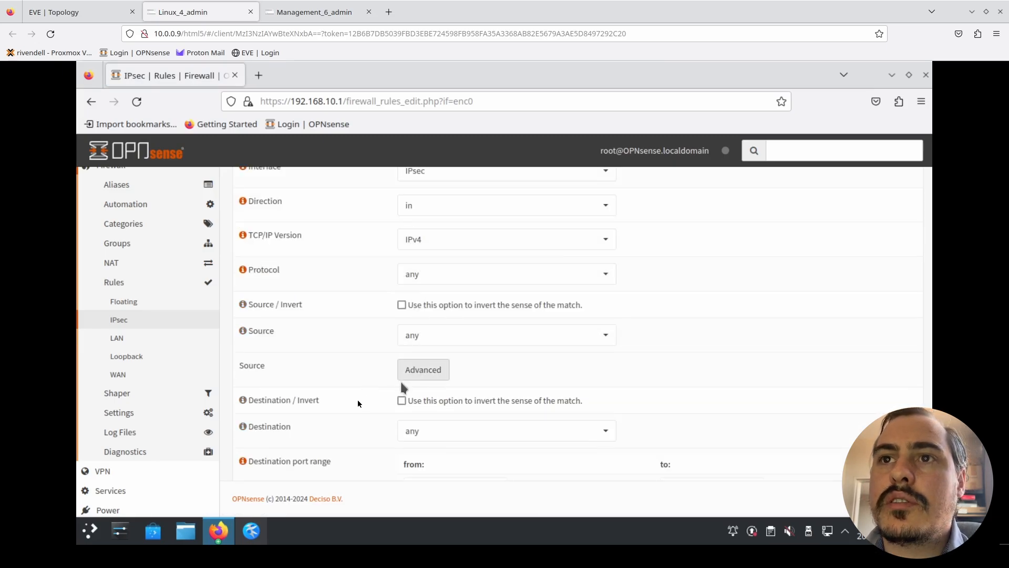
pyautogui.scroll(-5, 363, 403)
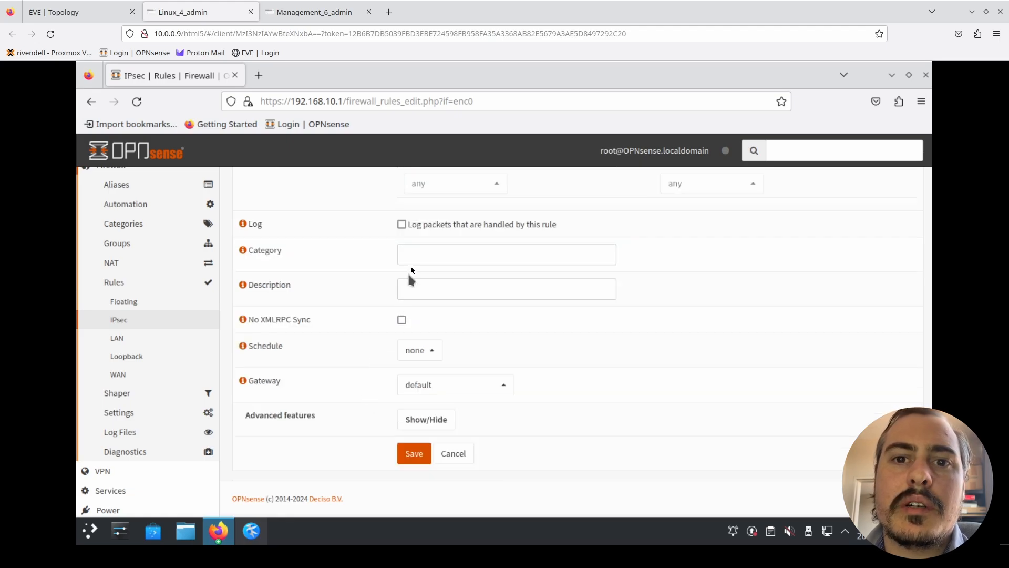
# - Describe Building 1's IPsec rule as Allow All, enable packet logging, then save the rule and apply the changes
pyautogui.click(414, 288)
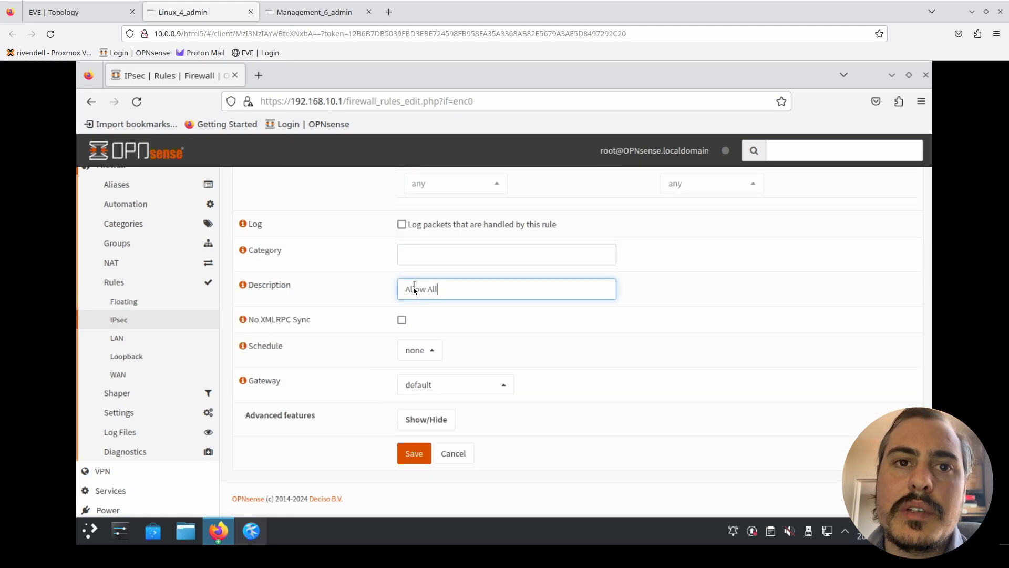
pyautogui.click(401, 225)
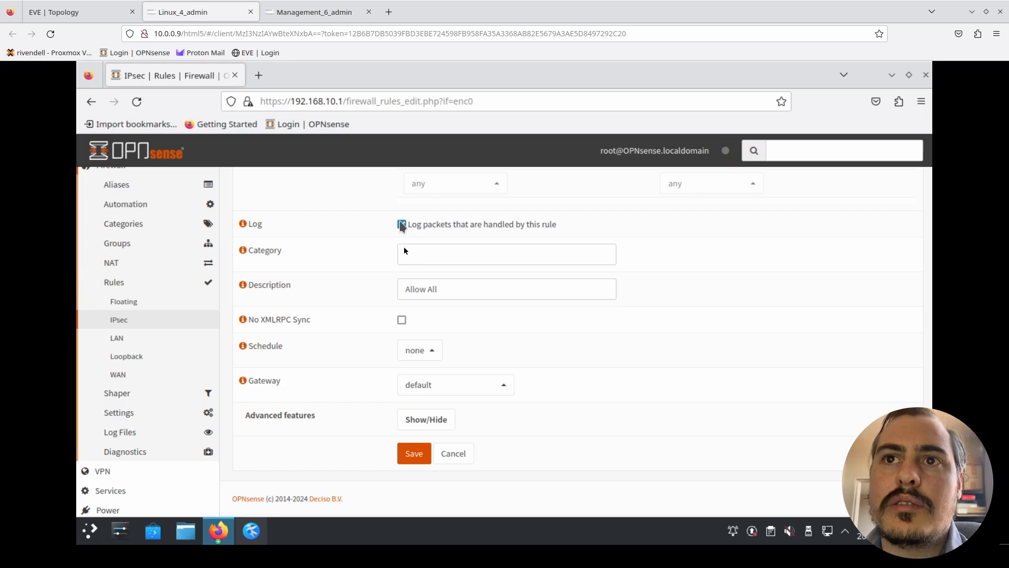
pyautogui.click(427, 452)
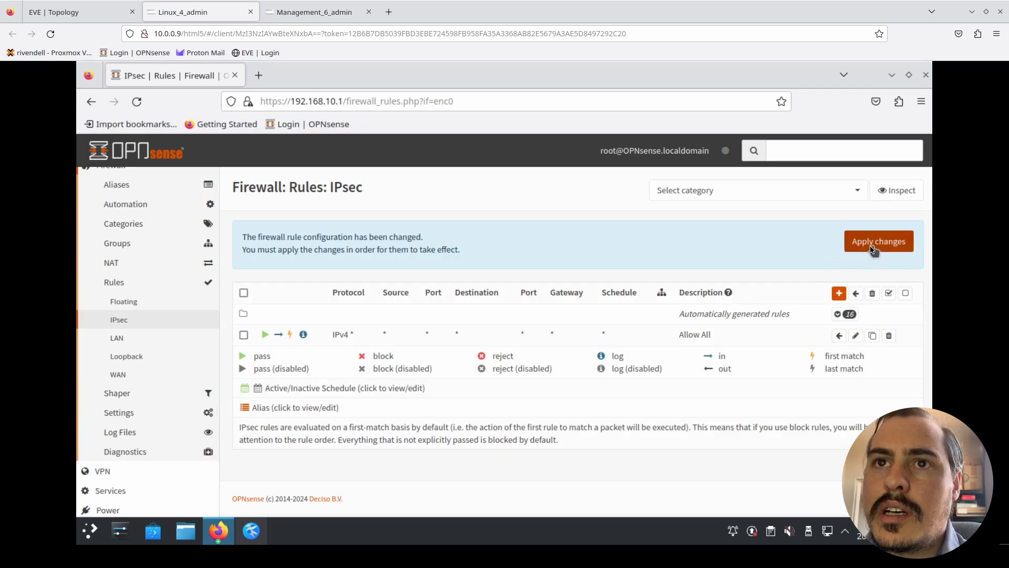
pyautogui.click(872, 247)
# - Switch to Building 2 on Management_6_admin and start a new IPsec firewall rule with the default Pass, inbound, IPv4 and any-protocol settings
pyautogui.click(321, 13)
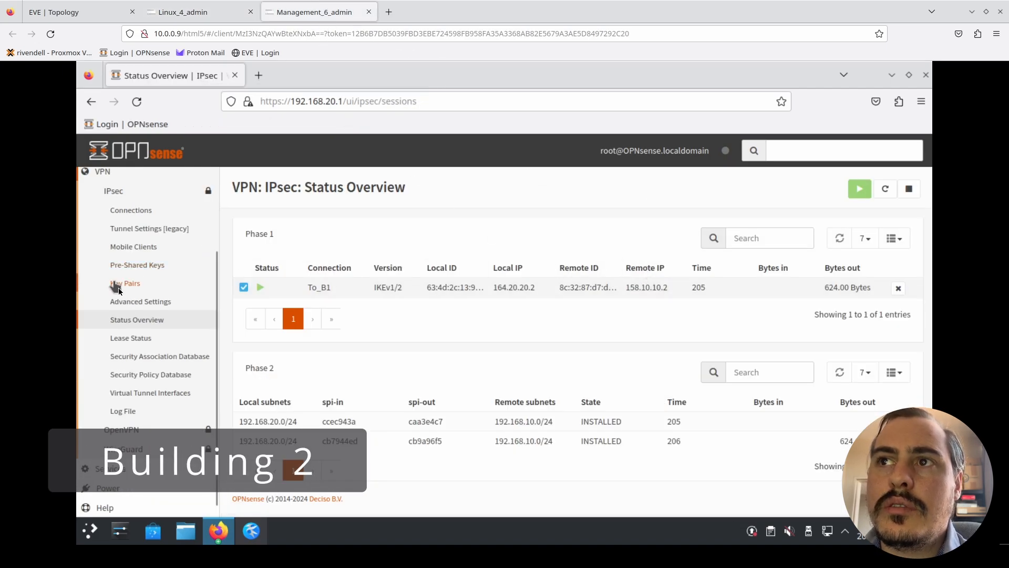
pyautogui.scroll(3, 128, 292)
pyautogui.click(116, 258)
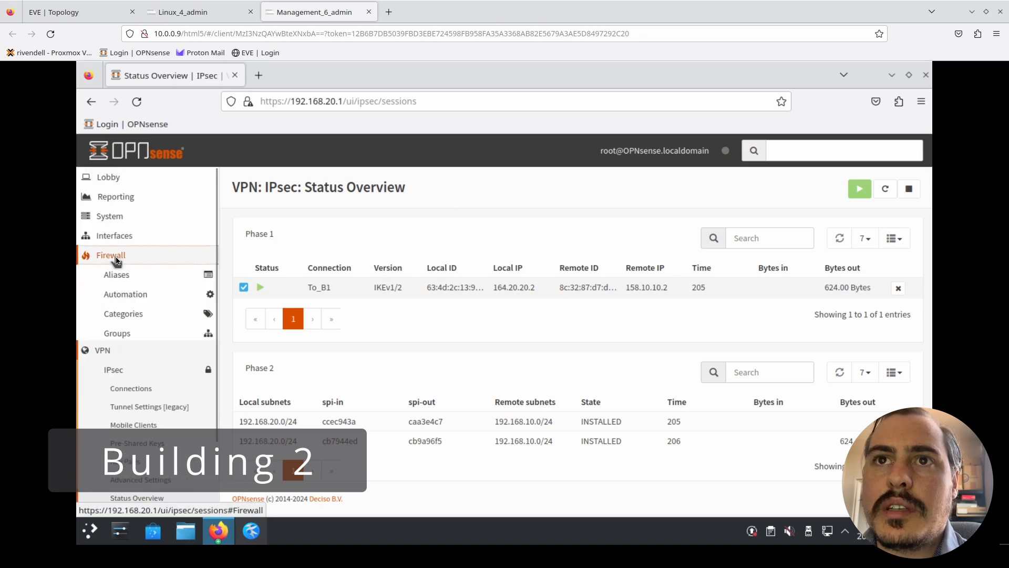
pyautogui.click(127, 374)
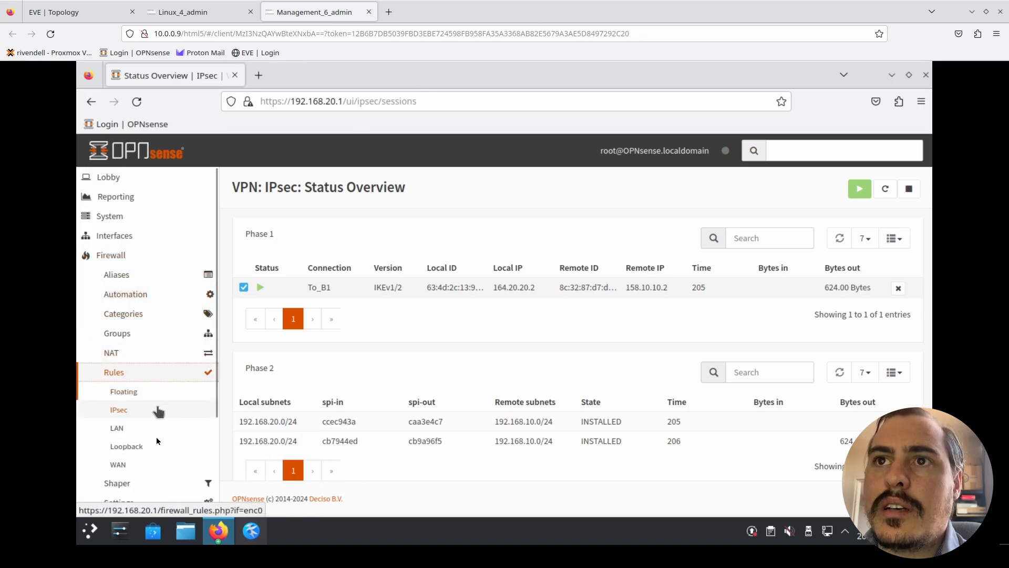
pyautogui.click(144, 413)
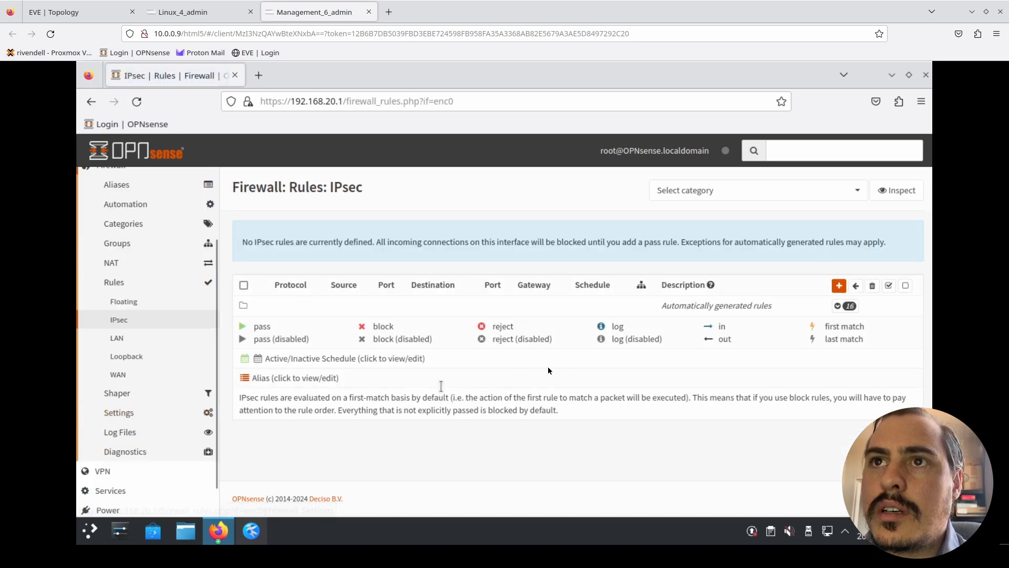
pyautogui.click(839, 287)
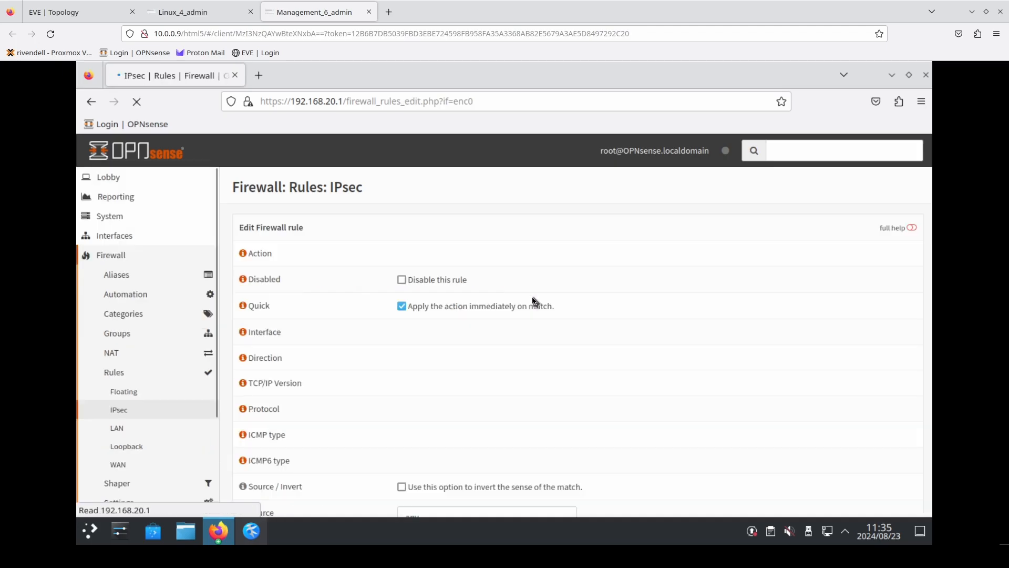
pyautogui.scroll(-2, 399, 287)
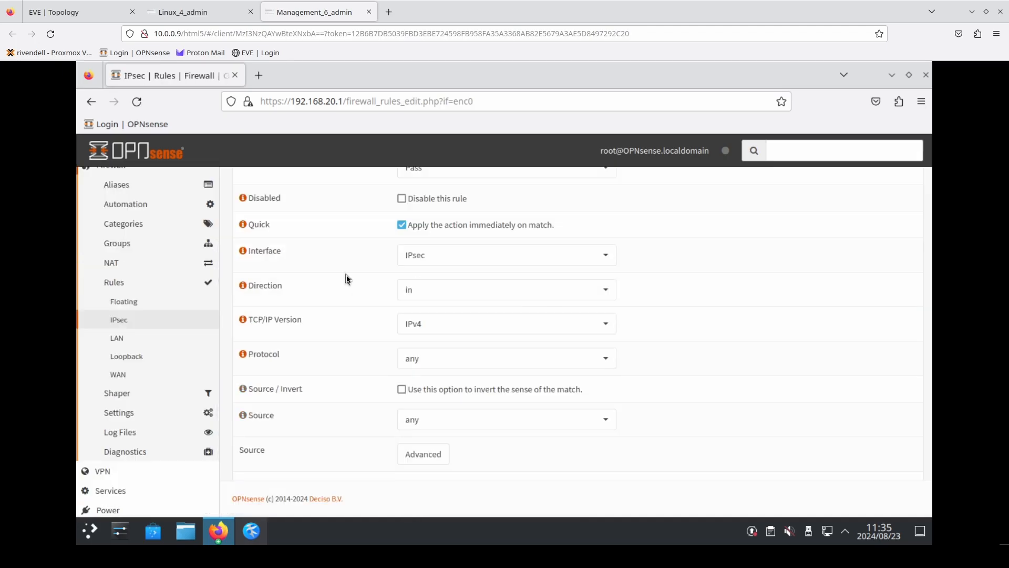
pyautogui.scroll(3, 347, 279)
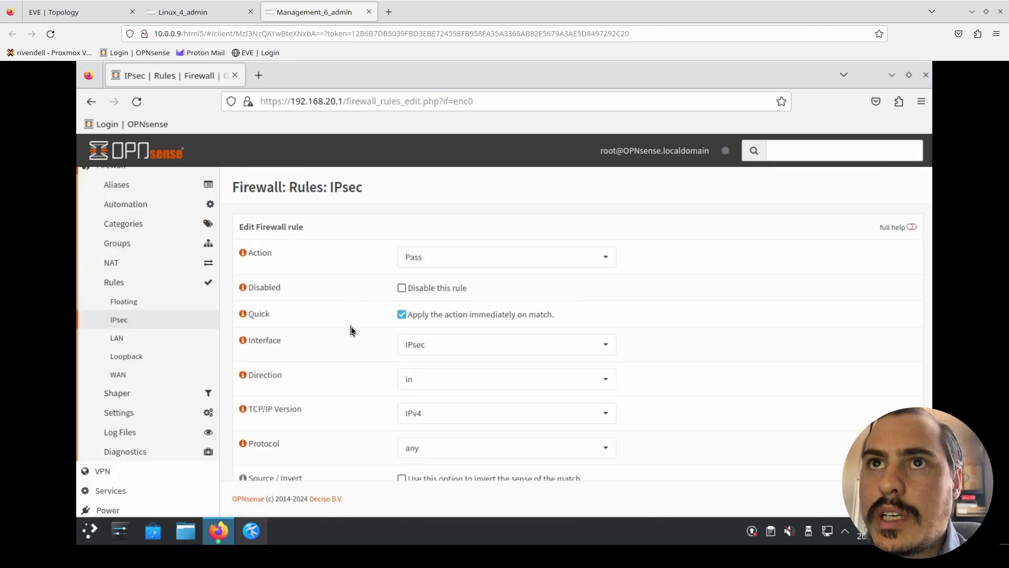
pyautogui.scroll(-5, 351, 326)
pyautogui.scroll(-3, 361, 332)
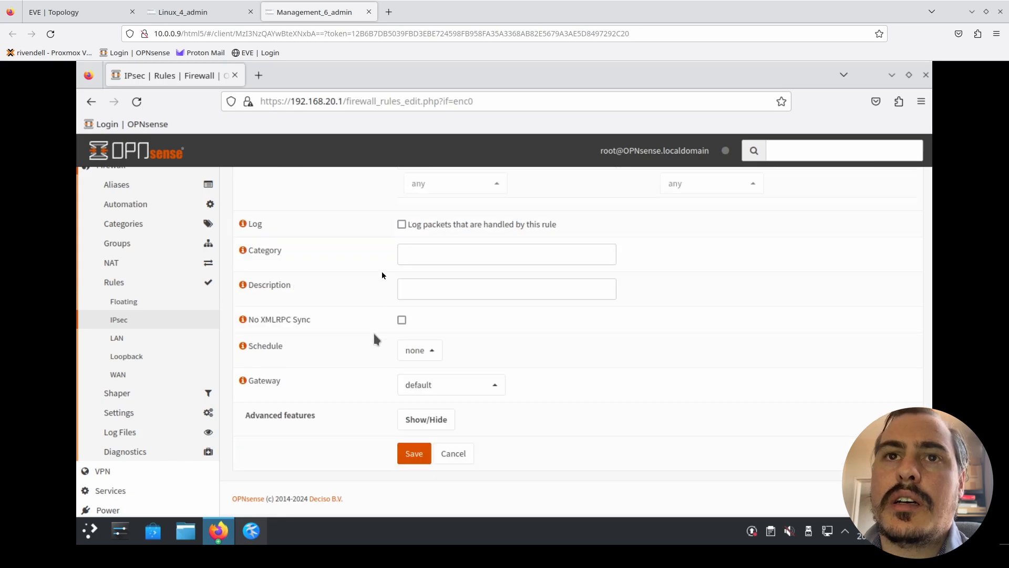
# - Enable packet logging on Building 2's IPsec rule, describe it as Allow All, save it and apply the changes
pyautogui.click(401, 225)
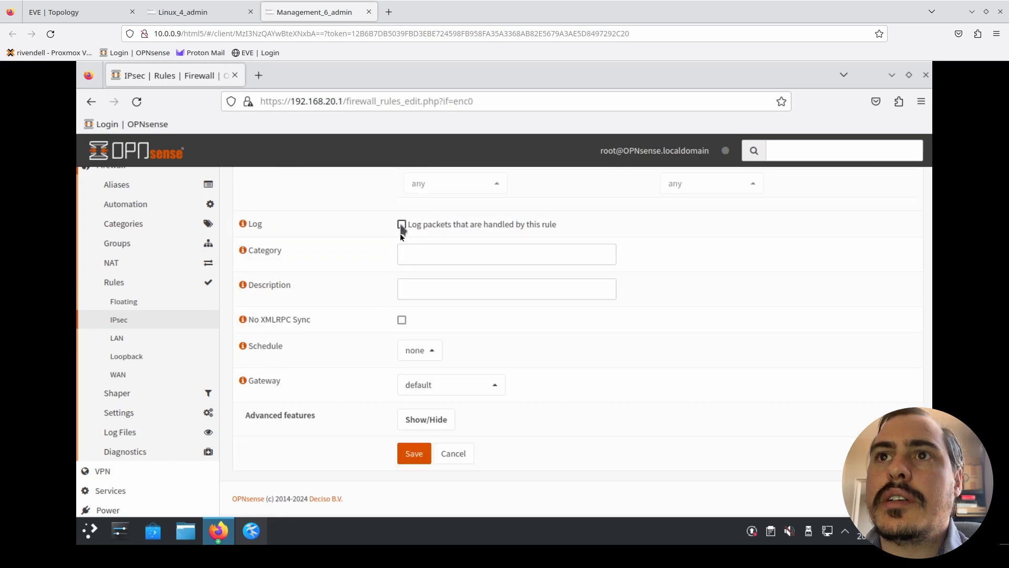
pyautogui.click(408, 283)
pyautogui.write('Allow All')
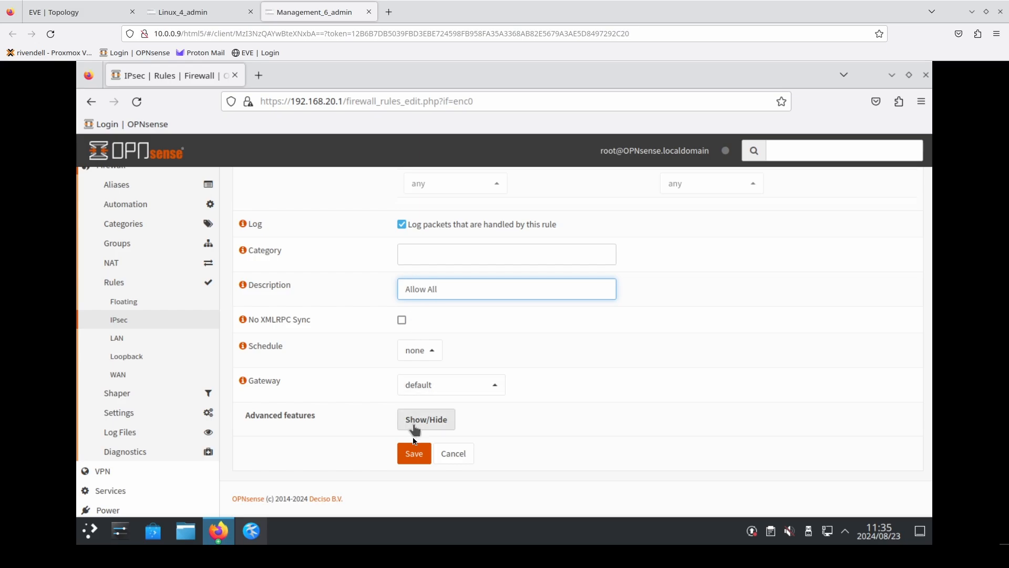
pyautogui.click(413, 453)
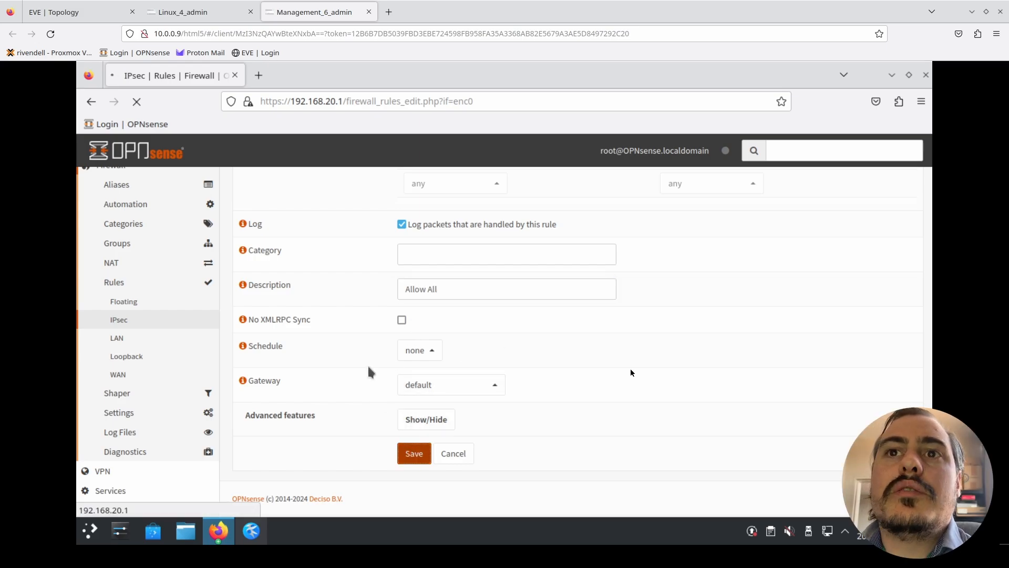
pyautogui.click(877, 247)
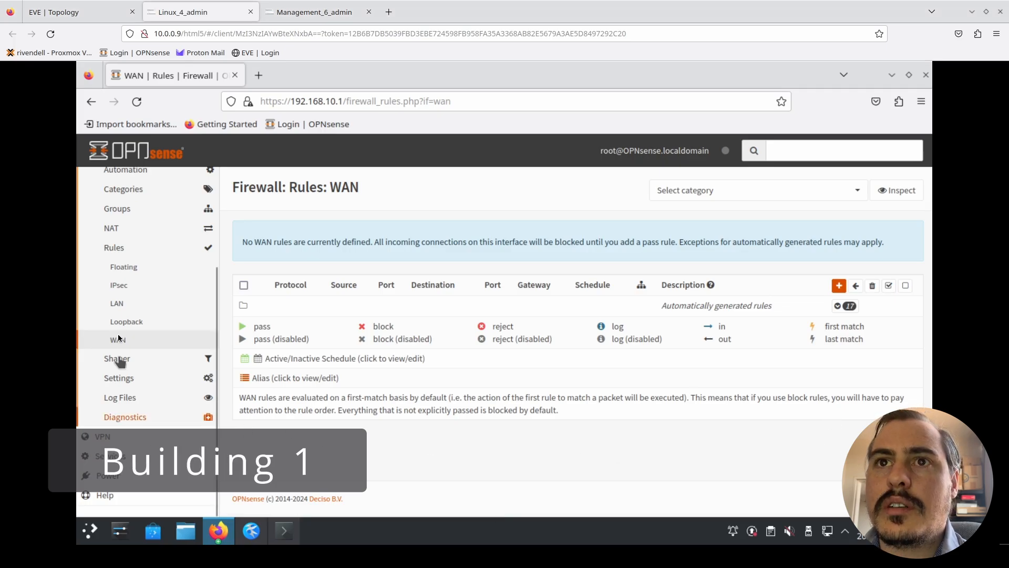
# - Start a new inbound WAN firewall rule on Building 1 and set its protocol to ESP
pyautogui.scroll(3, 138, 298)
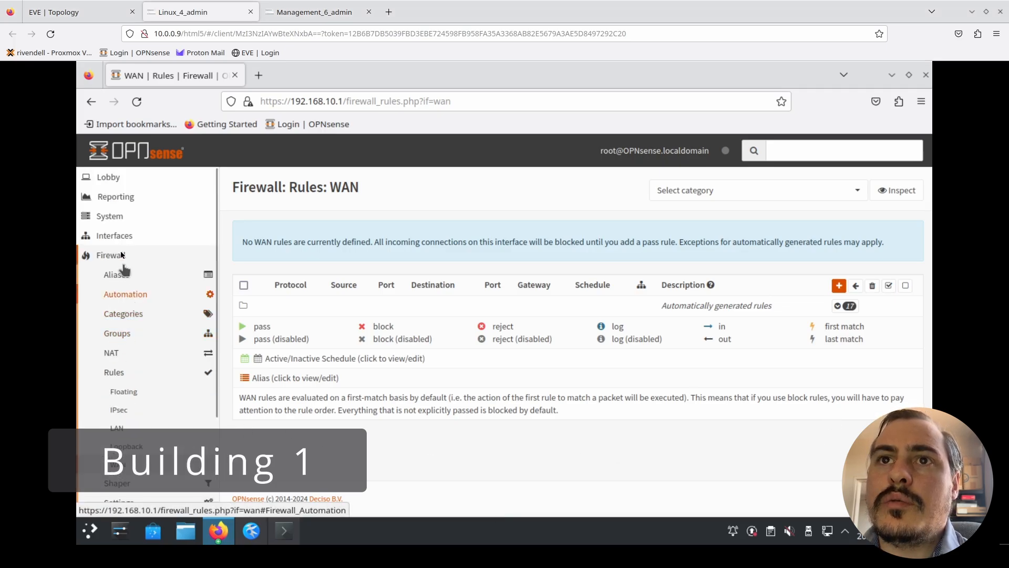
pyautogui.scroll(-3, 127, 374)
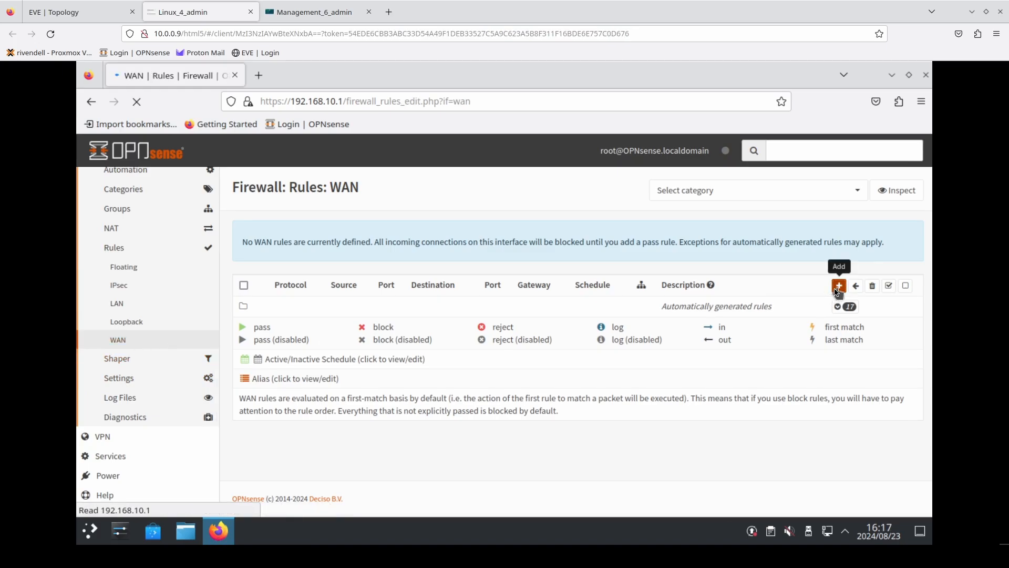
pyautogui.scroll(-3, 603, 282)
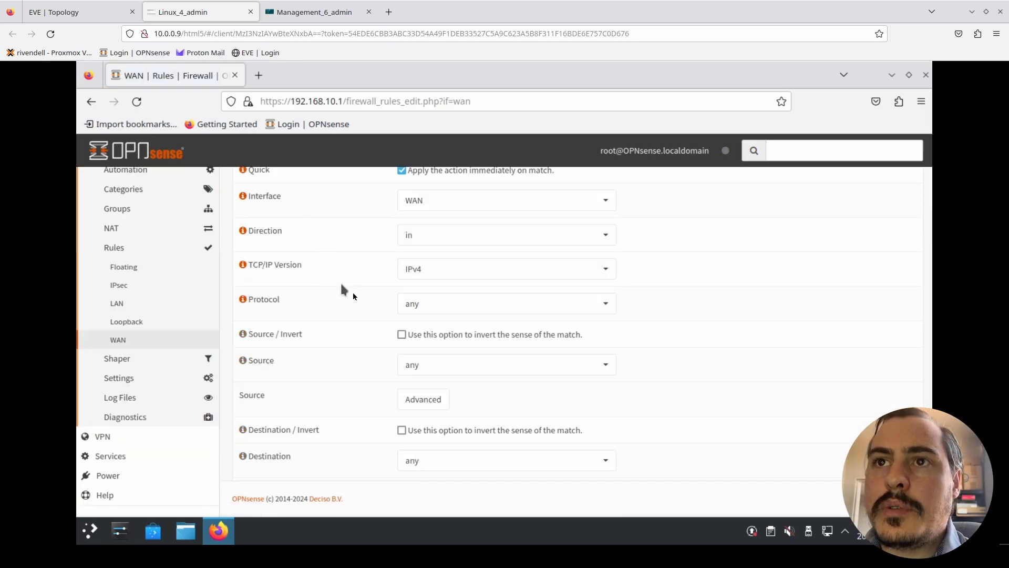
pyautogui.click(463, 315)
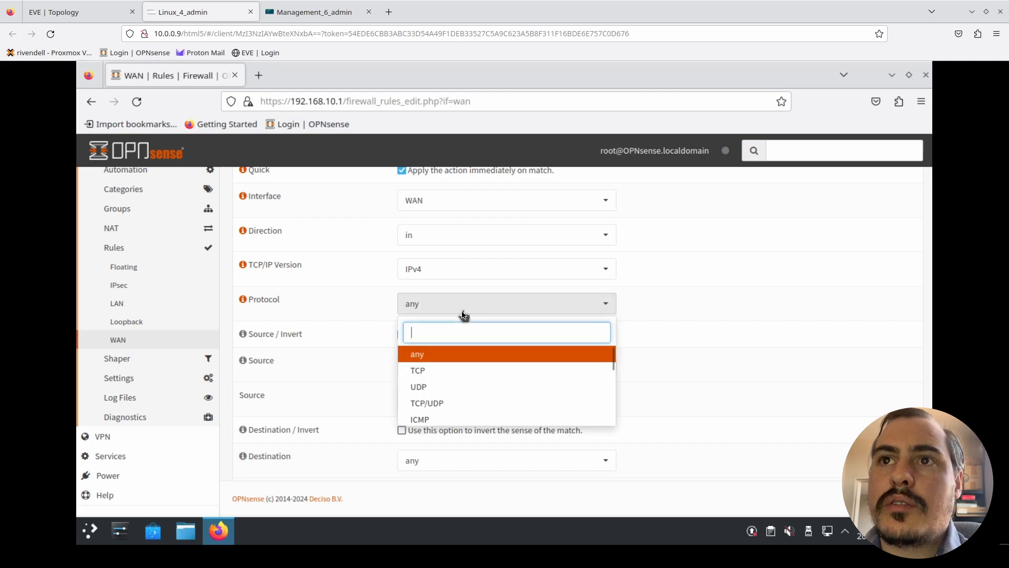
pyautogui.write('esp')
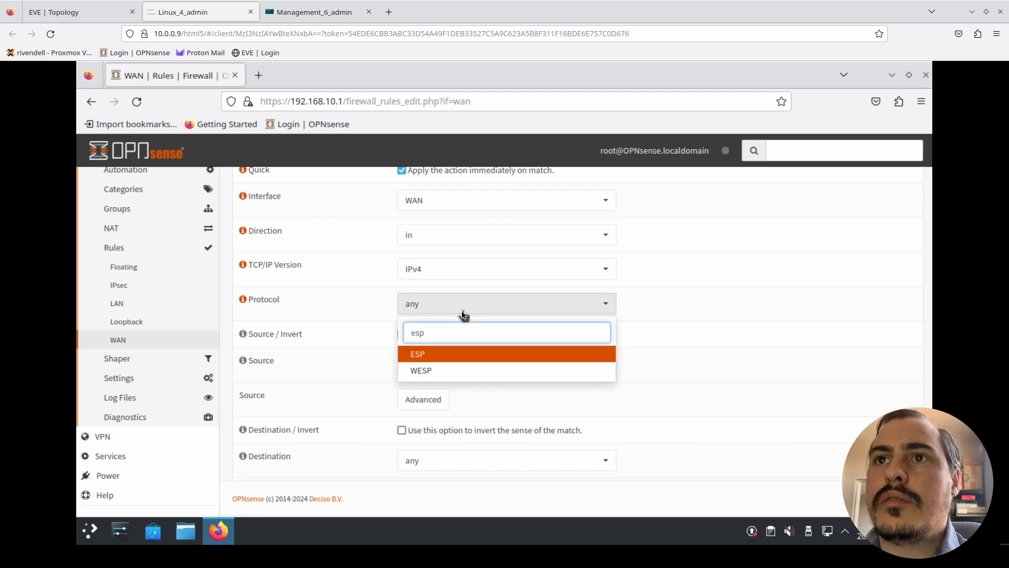
pyautogui.click(443, 351)
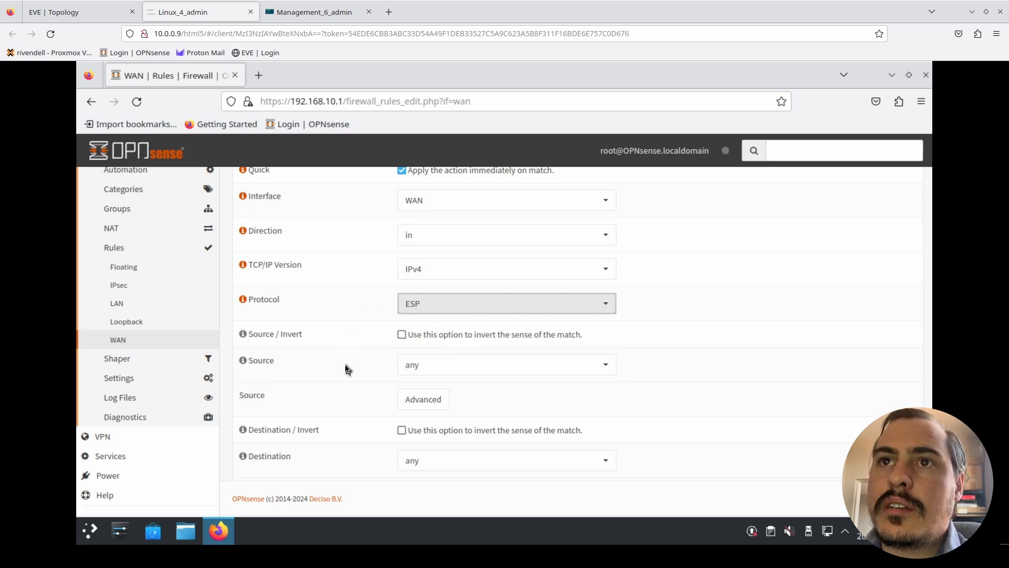
# - Set the ESP rule's source to the single host 164.20.20.2 with a /32 mask, checking the address in the EVE topology
pyautogui.scroll(-3, 346, 369)
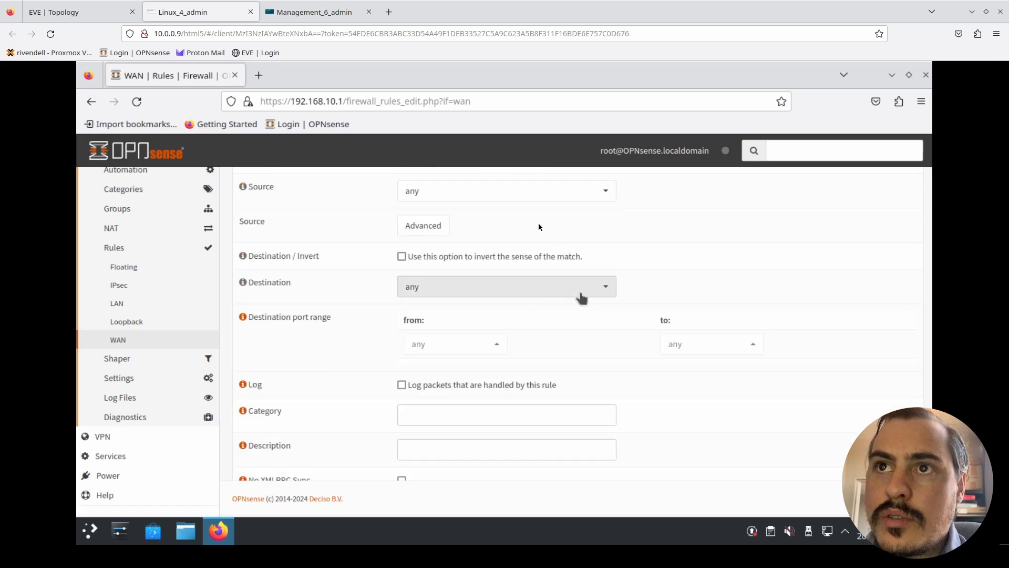
pyautogui.click(495, 191)
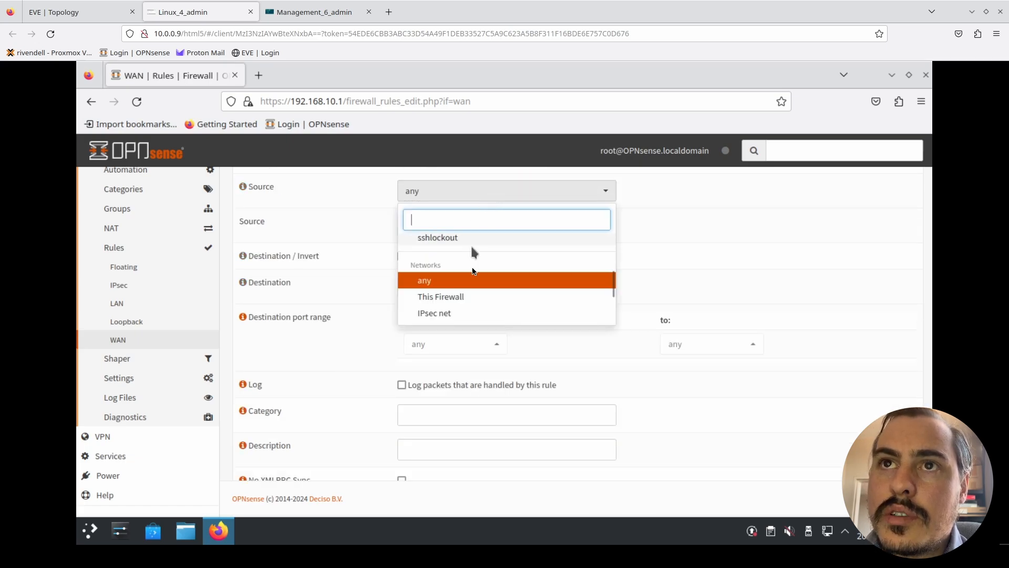
pyautogui.scroll(2, 471, 246)
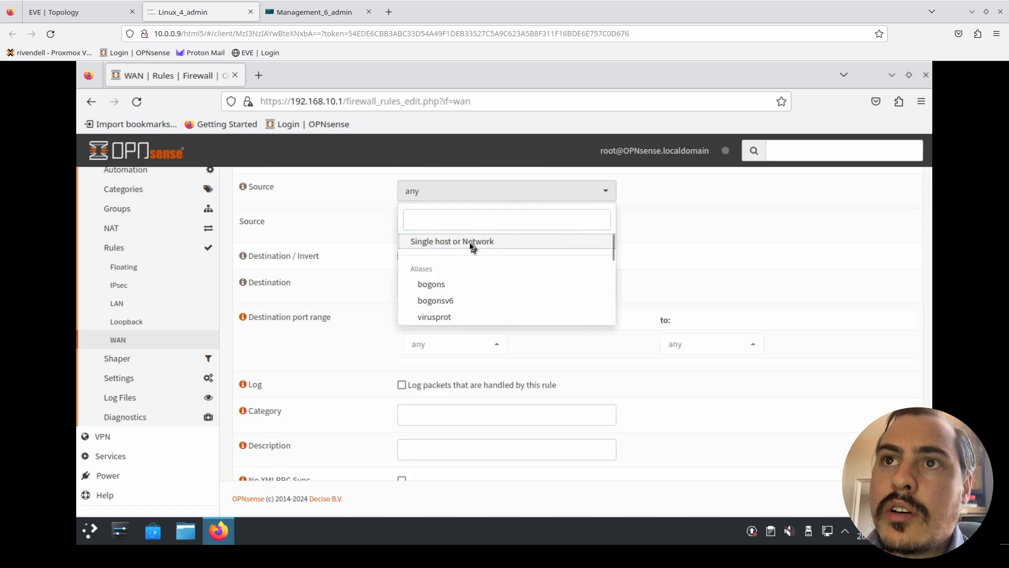
pyautogui.click(471, 245)
pyautogui.click(473, 220)
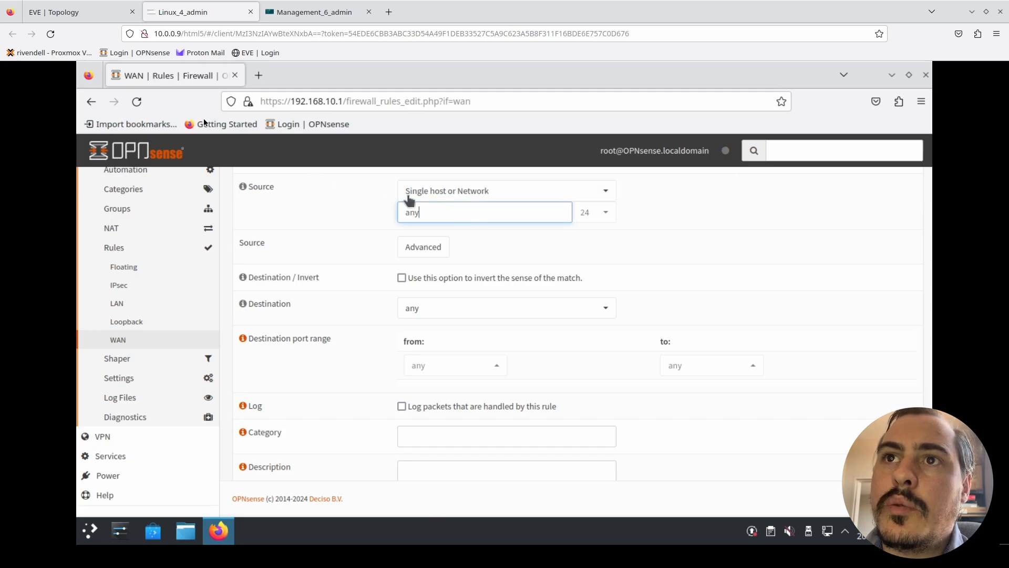
pyautogui.click(64, 16)
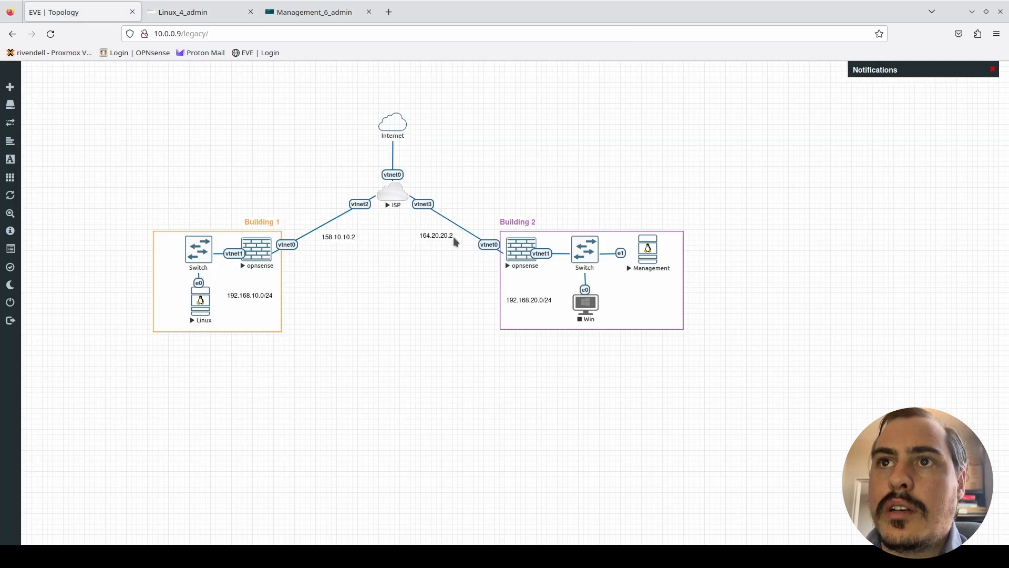
pyautogui.click(205, 17)
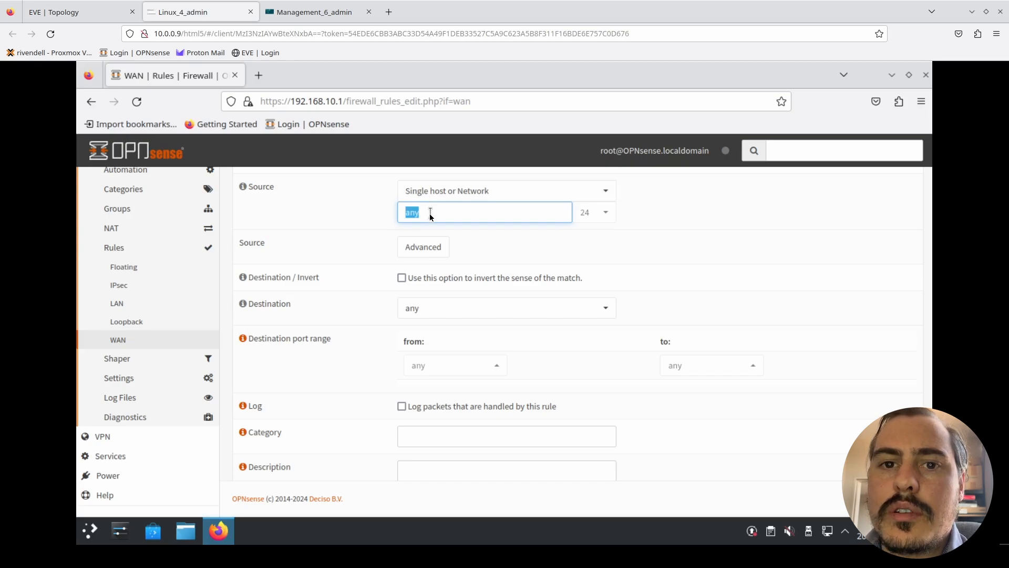
pyautogui.write('164.20.20.2')
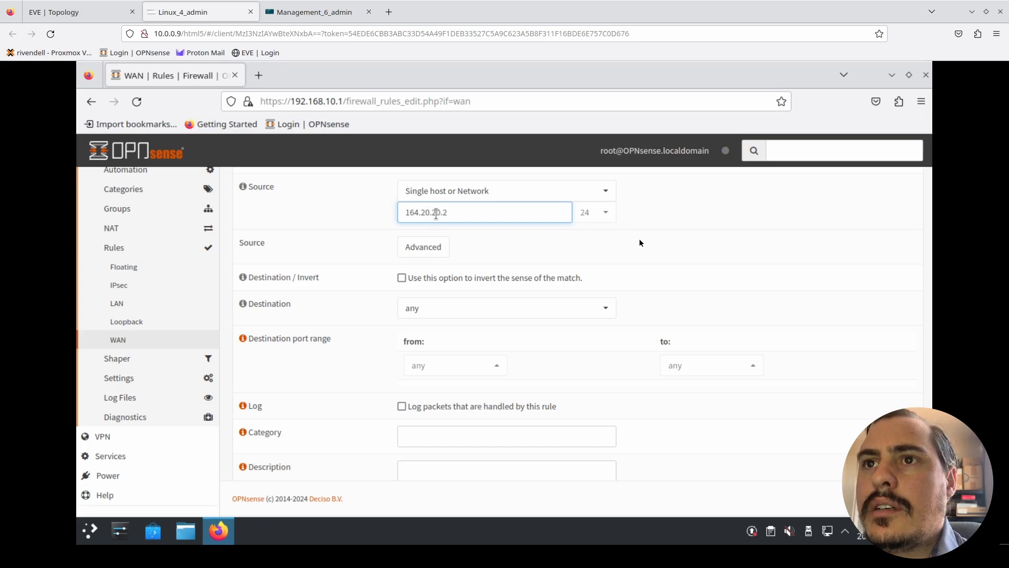
pyautogui.click(605, 214)
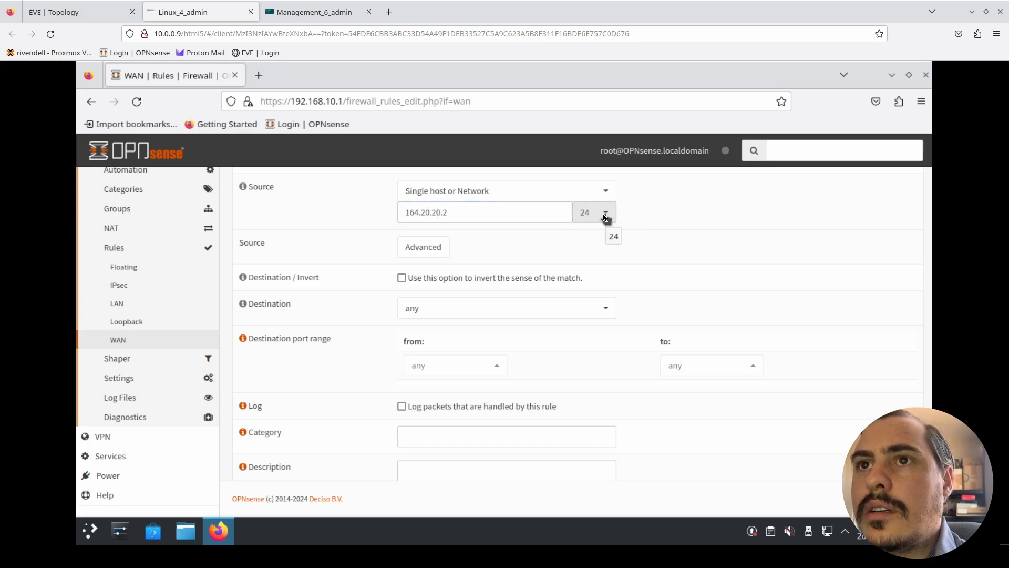
pyautogui.click(606, 214)
pyautogui.scroll(2, 599, 247)
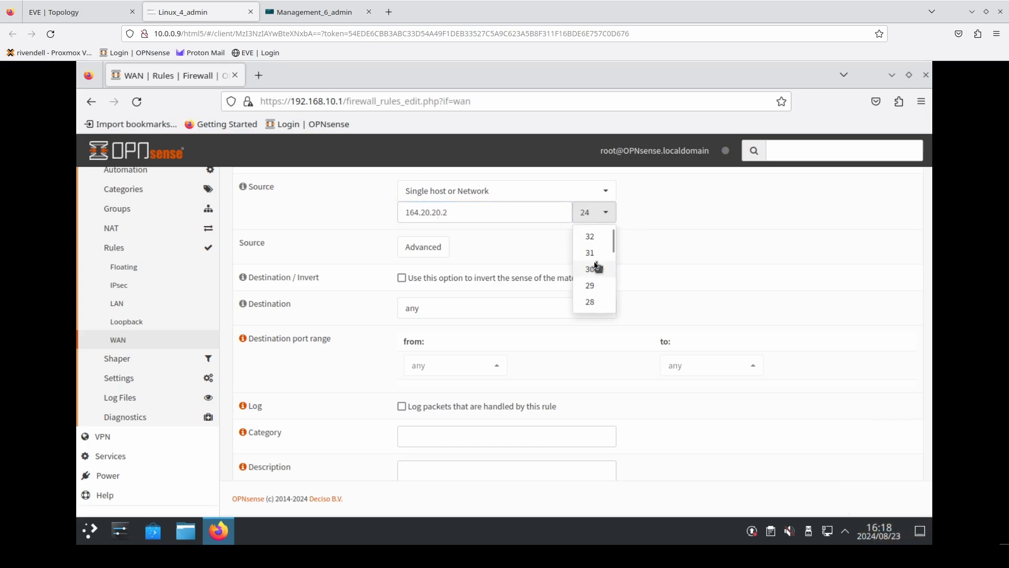
pyautogui.click(592, 237)
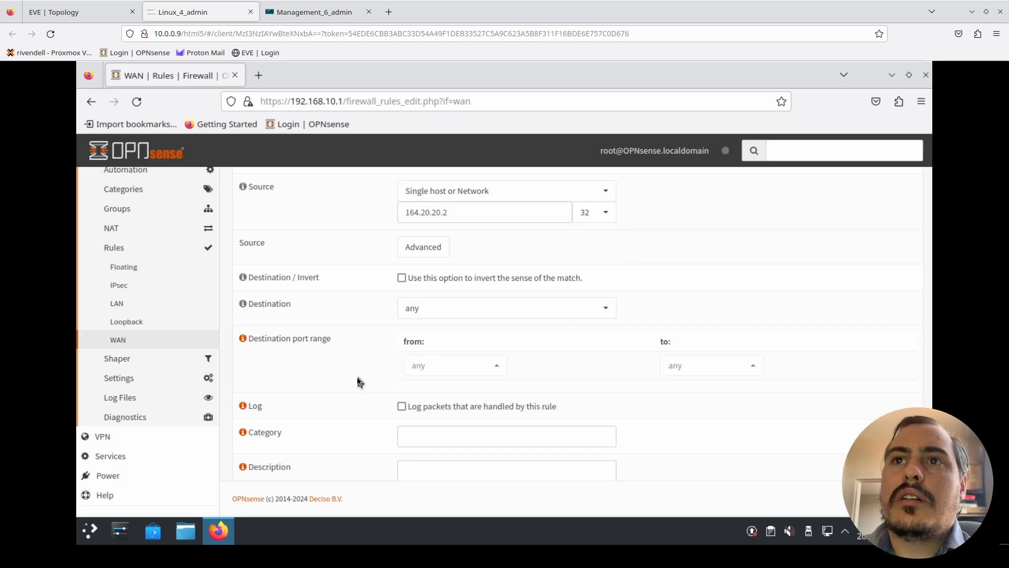
# - Enable packet logging on Building 1's WAN rule, describe it as ESP and save it
pyautogui.scroll(-3, 357, 381)
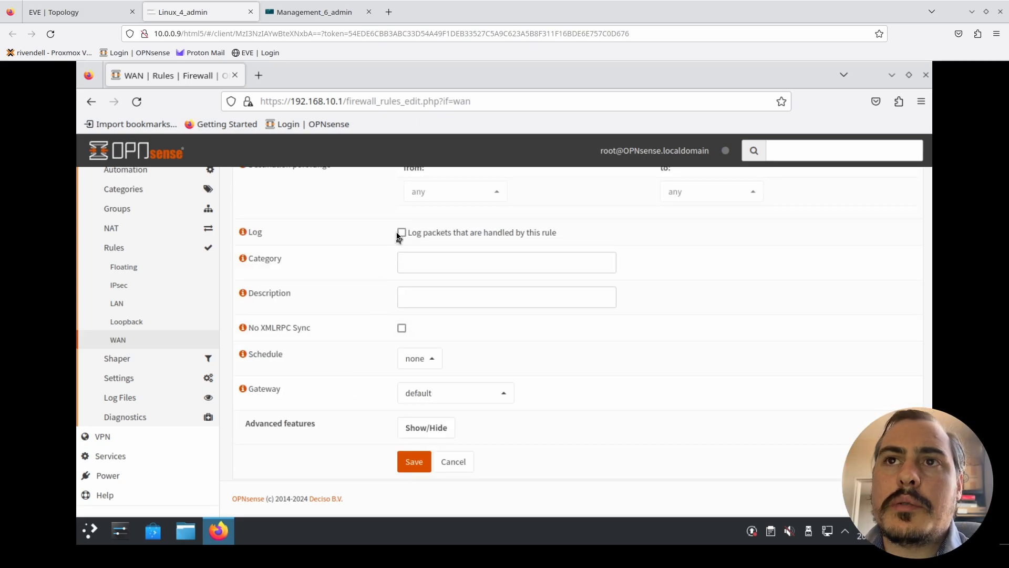
pyautogui.click(416, 301)
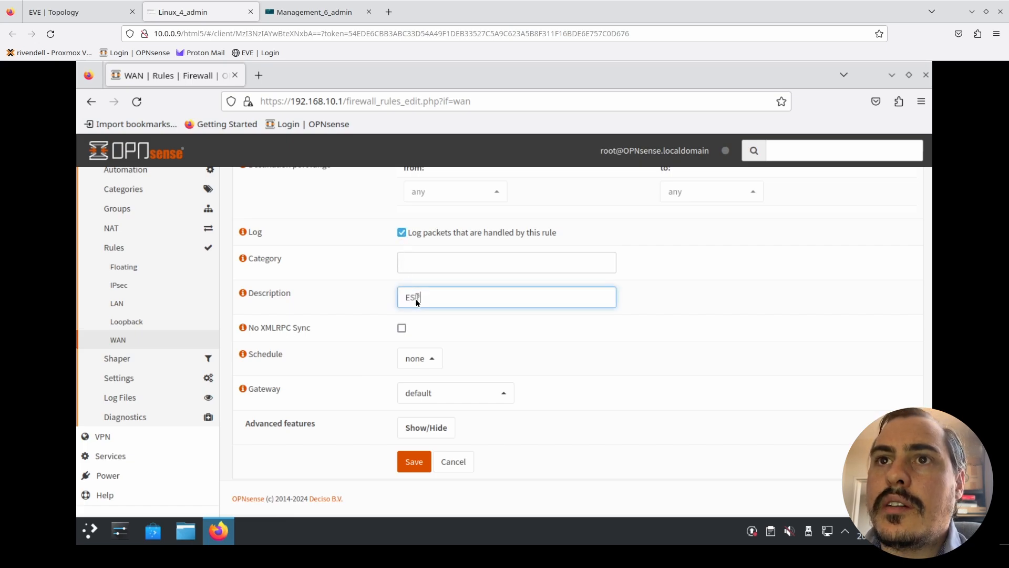
pyautogui.click(405, 469)
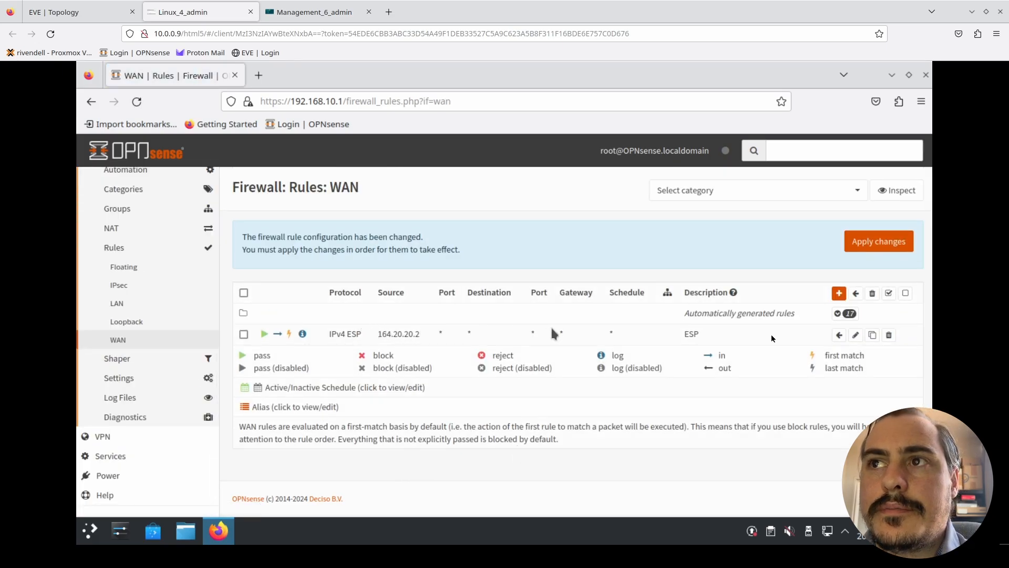
# - Clone the ESP rule on Building 1's WAN interface and set the copy's protocol to UDP
pyautogui.click(874, 336)
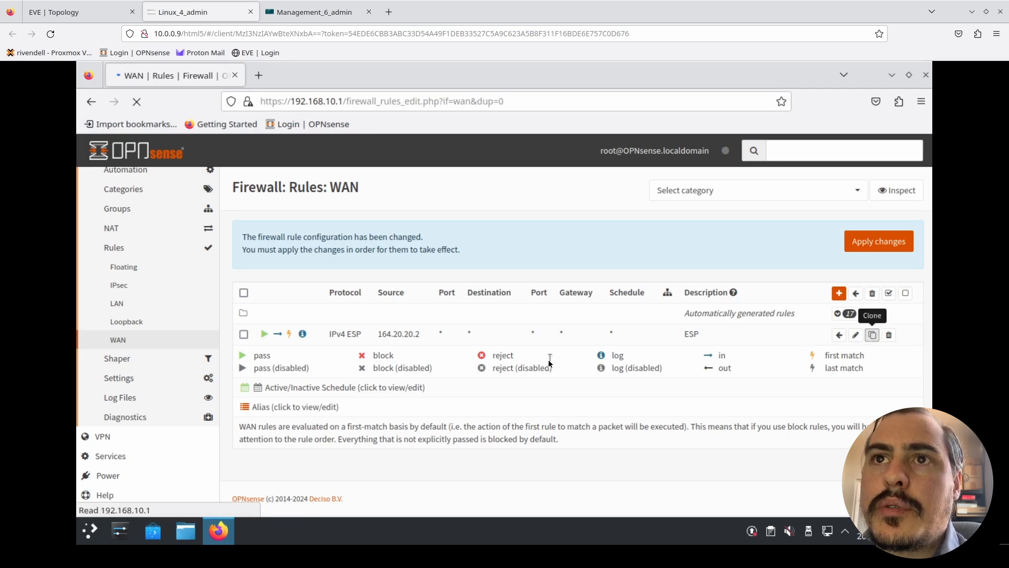
pyautogui.scroll(-3, 543, 361)
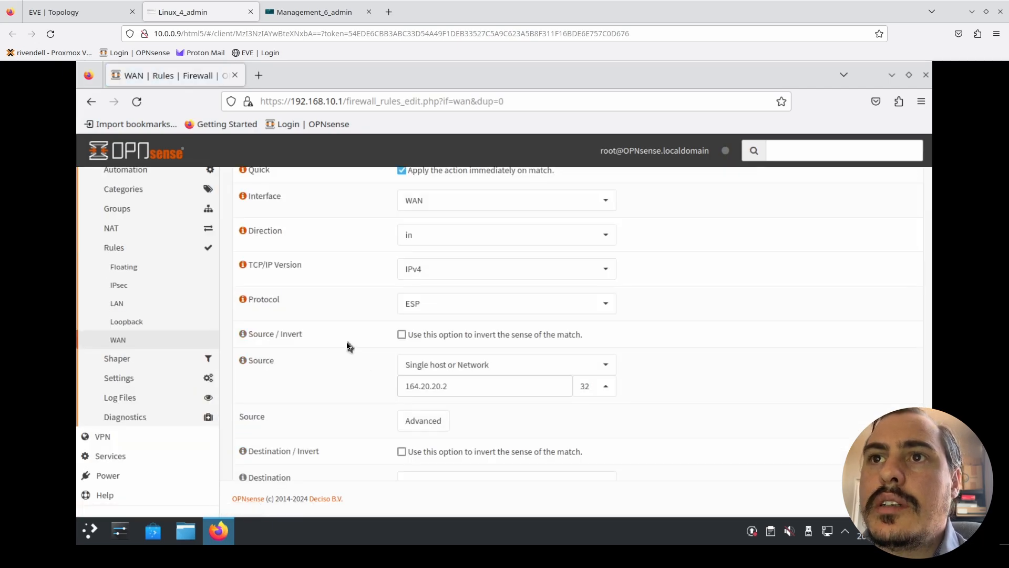
pyautogui.click(442, 311)
pyautogui.scroll(2, 418, 374)
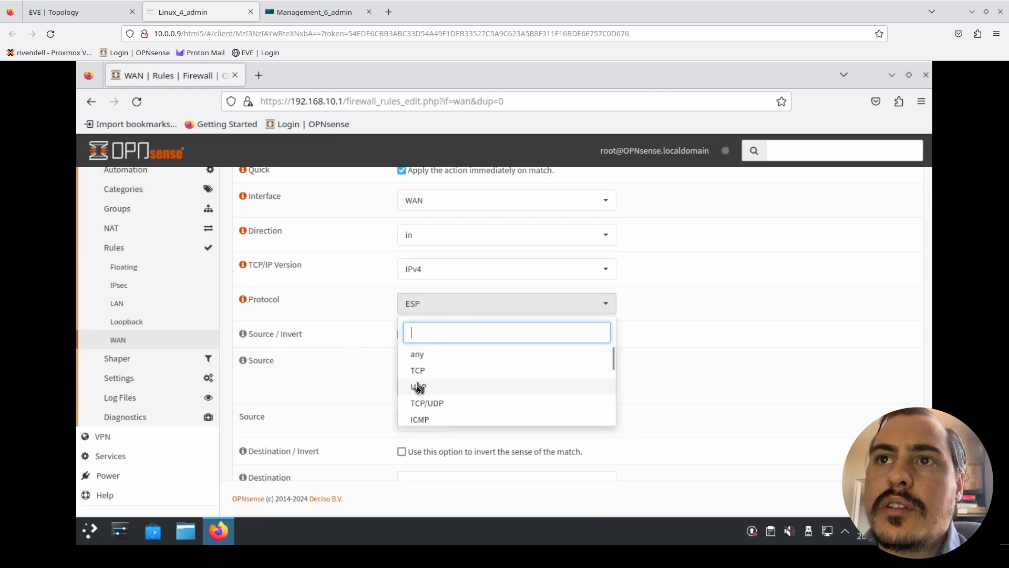
pyautogui.click(419, 387)
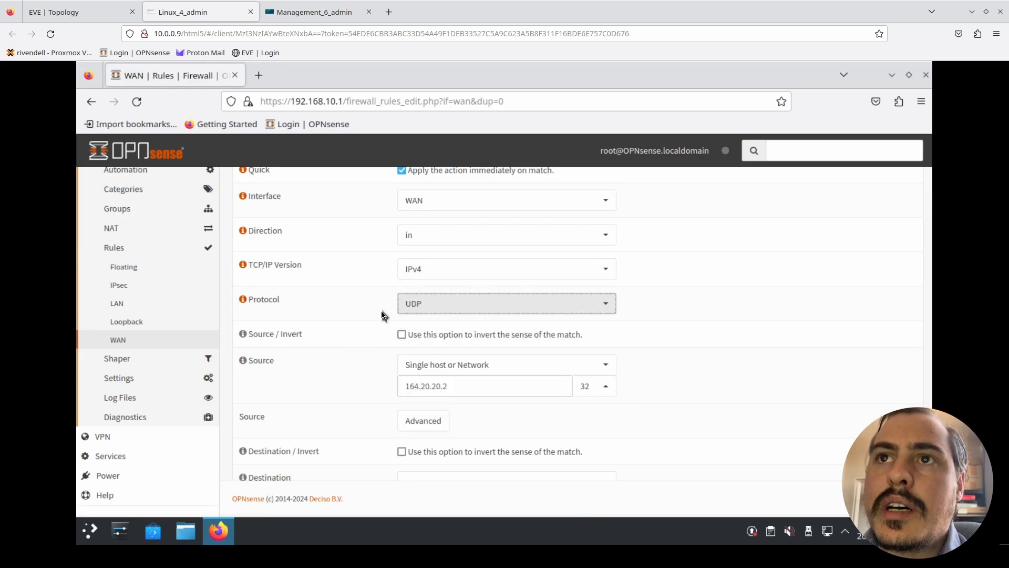
# - Set the cloned UDP rule's destination port range to ISAKMP
pyautogui.scroll(-3, 337, 402)
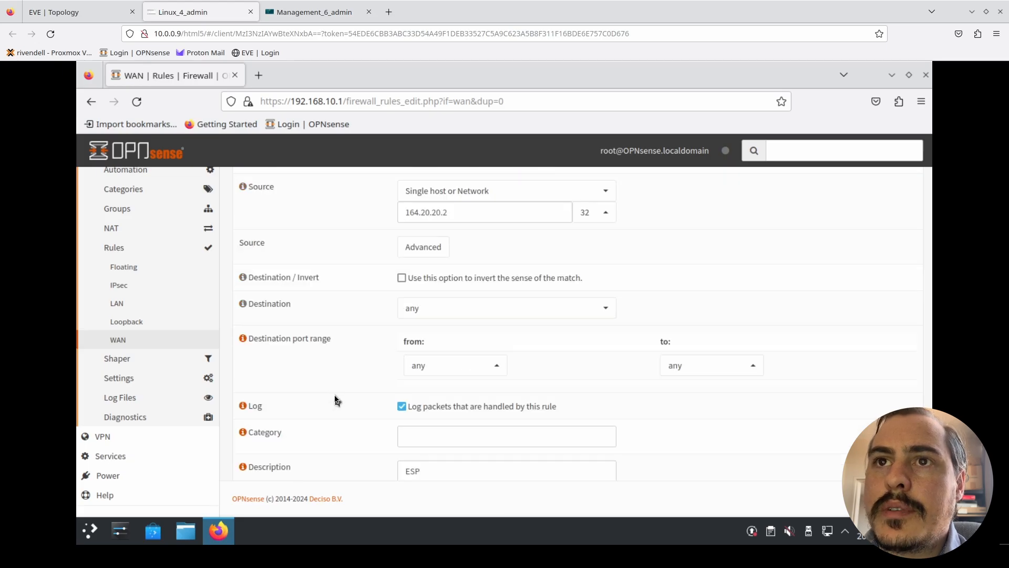
pyautogui.click(492, 369)
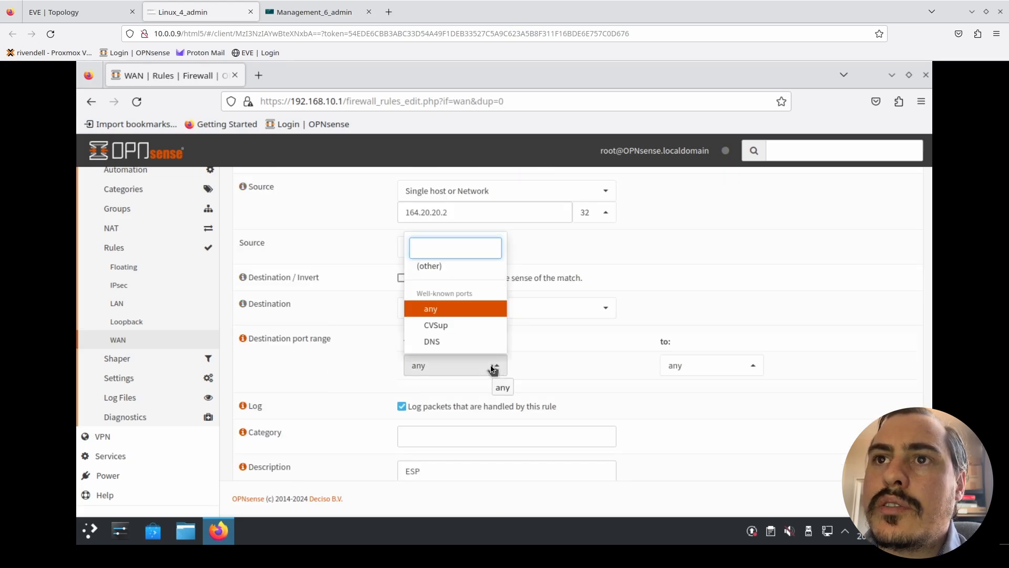
pyautogui.write('isa')
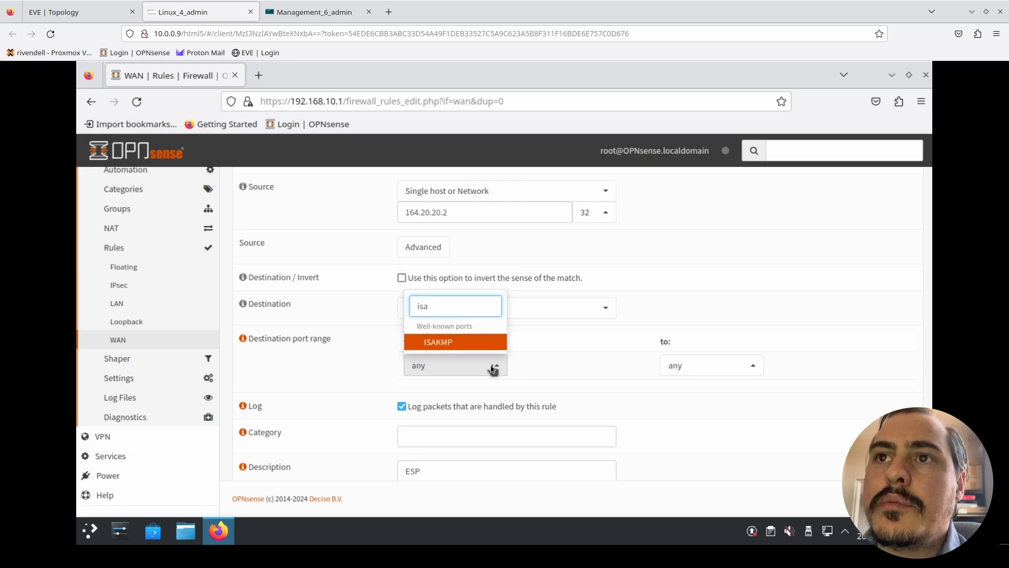
pyautogui.click(468, 345)
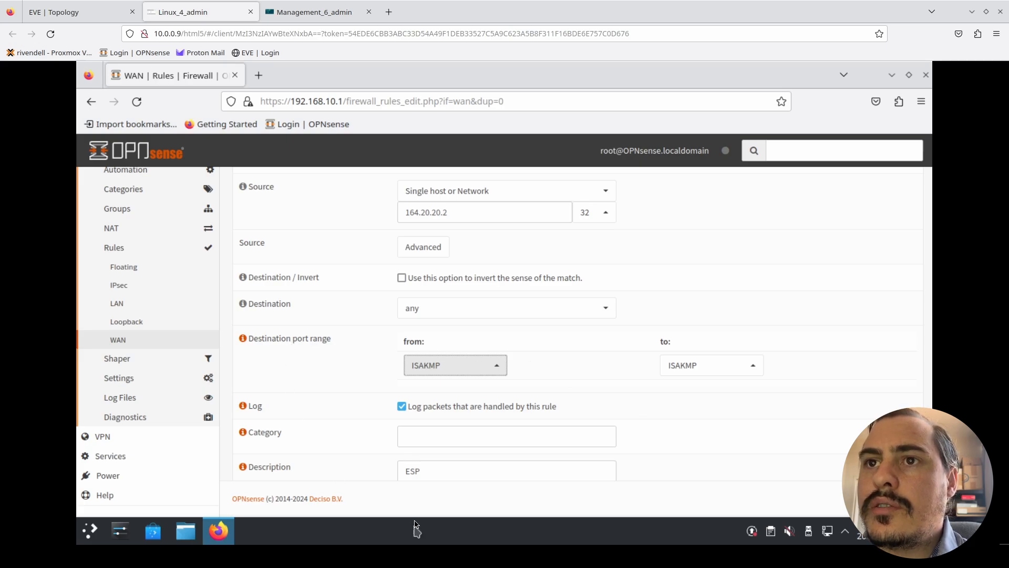
# - Replace the UDP rule's description with IPSEC and save the rule
pyautogui.doubleClick(435, 470)
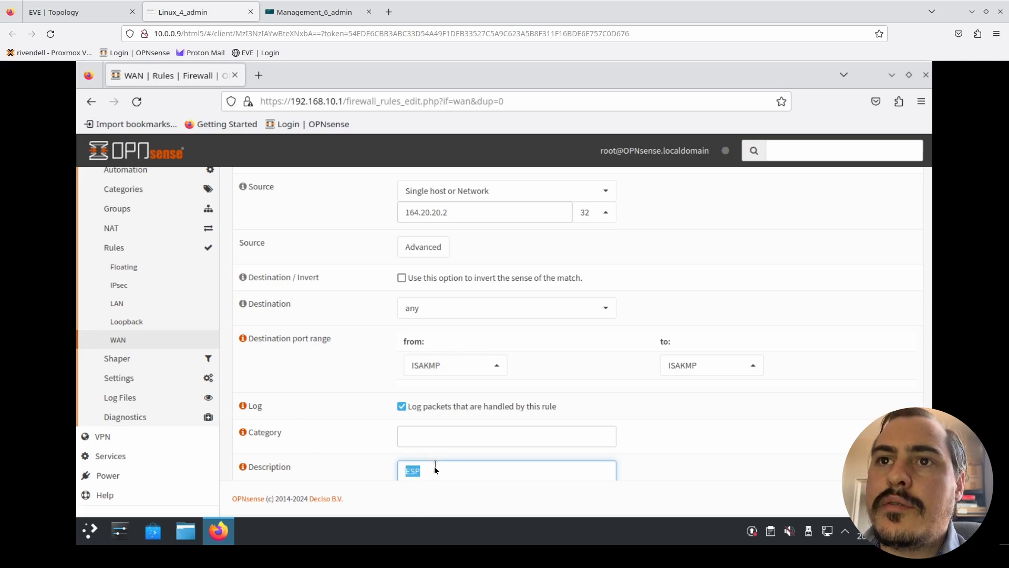
pyautogui.write('ISA')
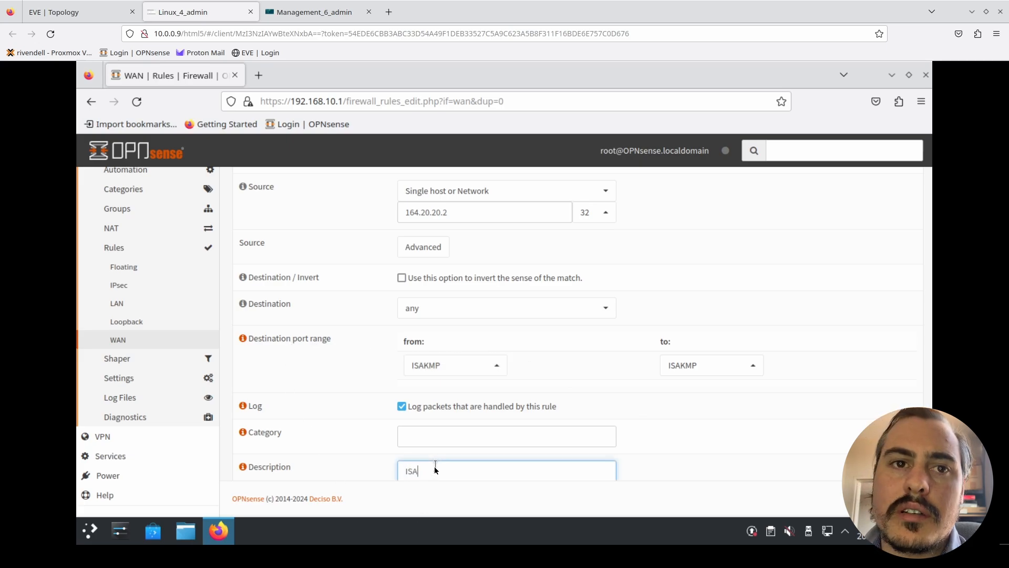
pyautogui.write('KMP')
pyautogui.press('BackSpace')
pyautogui.press('BackSpace')
pyautogui.press('BackSpace')
pyautogui.press('BackSpace')
pyautogui.press('BackSpace')
pyautogui.write('PSEC')
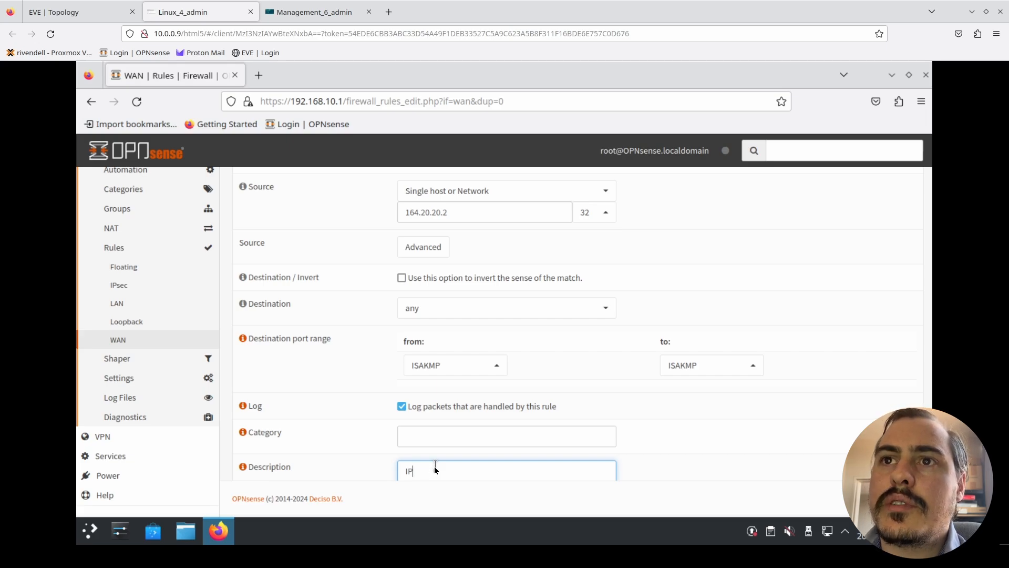
pyautogui.click(705, 423)
pyautogui.scroll(-3, 705, 425)
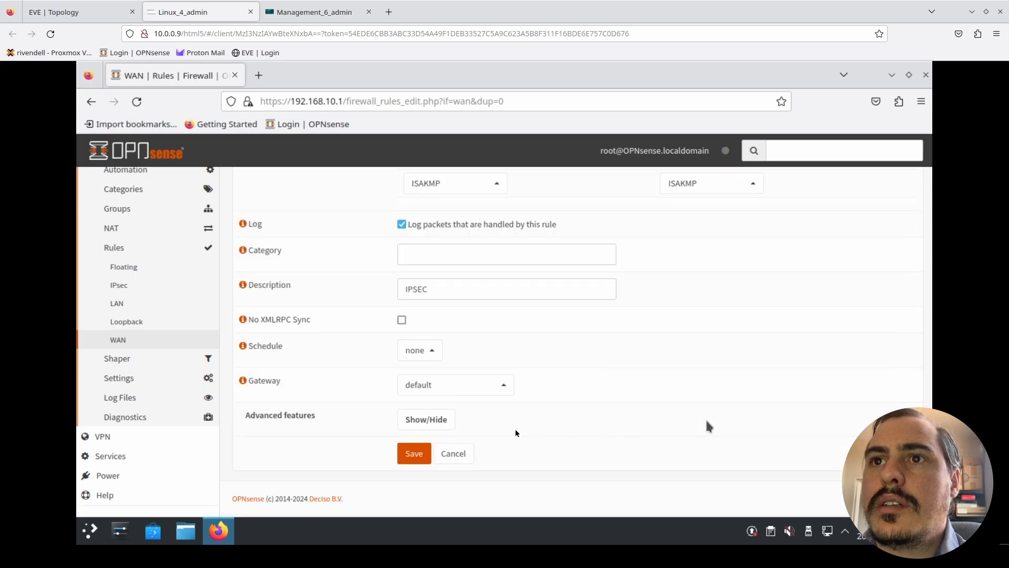
pyautogui.click(406, 463)
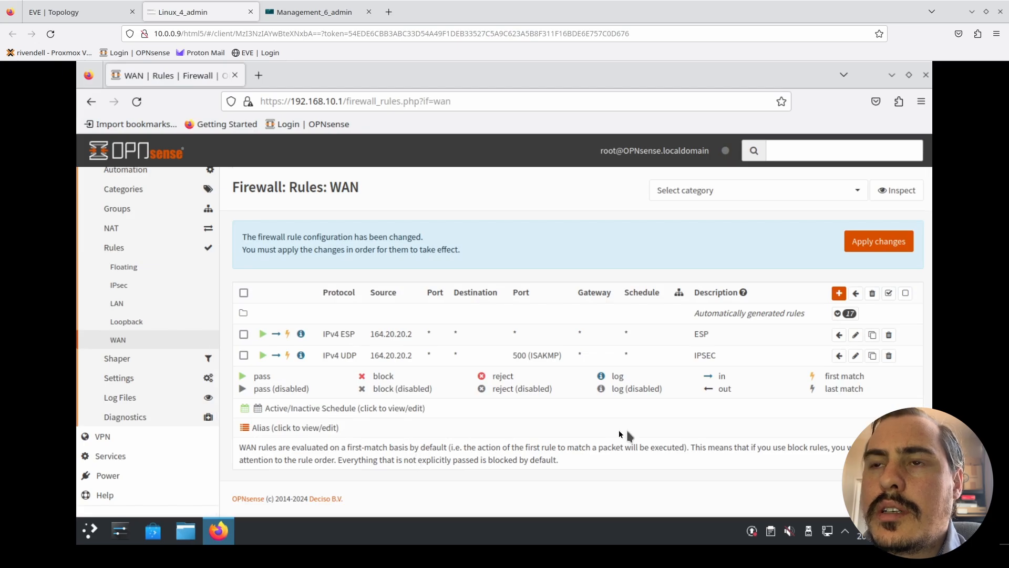
# - Clone the ISAKMP rule and set the copy's destination port range to IPsec NAT-T
pyautogui.click(871, 358)
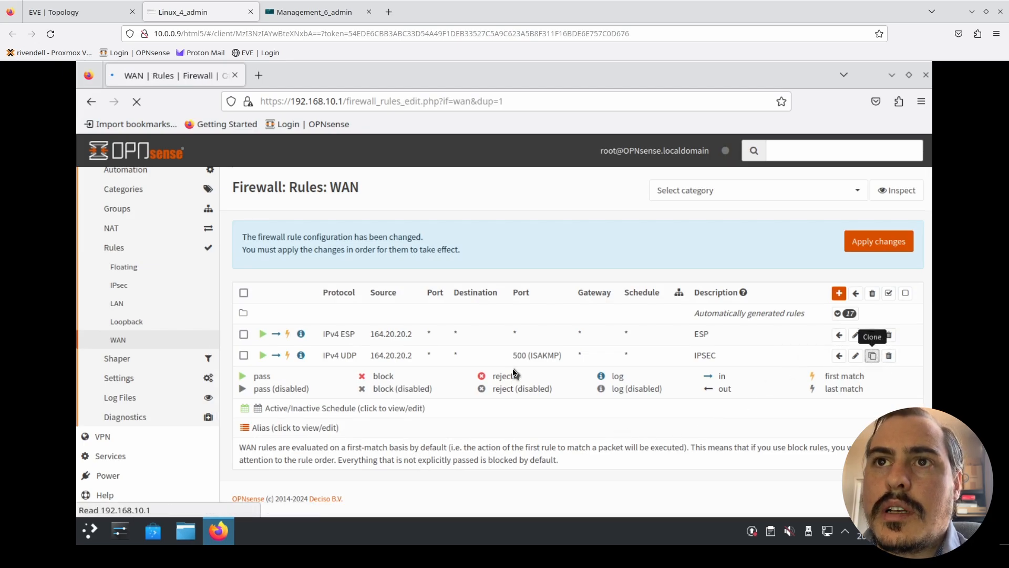
pyautogui.scroll(-4, 379, 341)
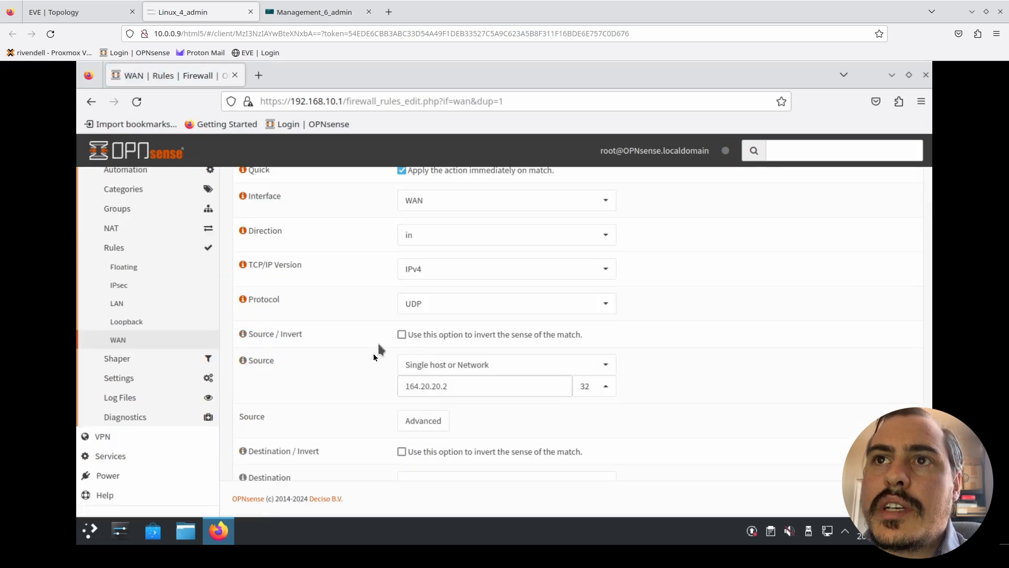
pyautogui.scroll(-3, 374, 360)
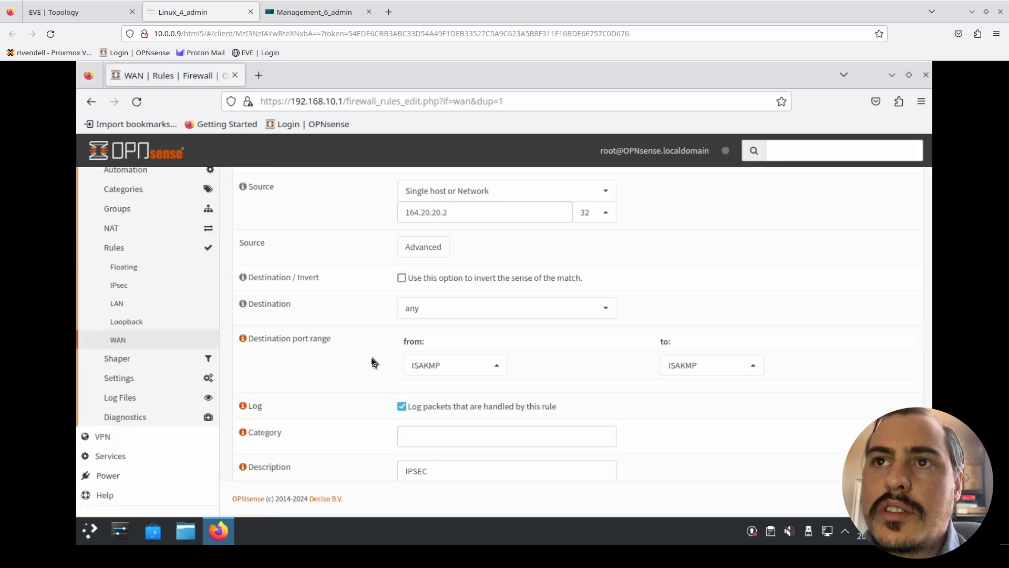
pyautogui.click(442, 366)
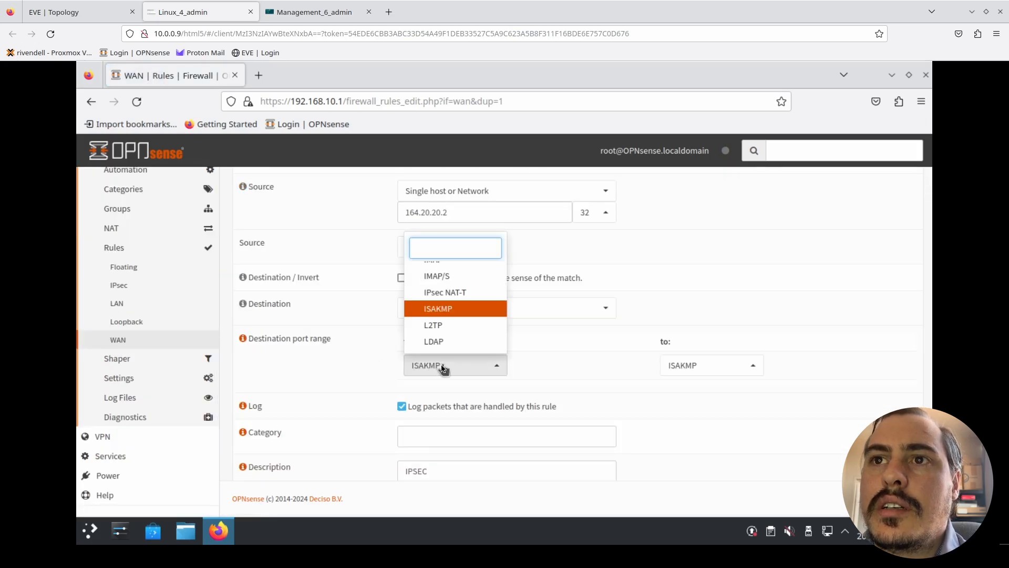
pyautogui.write('ip')
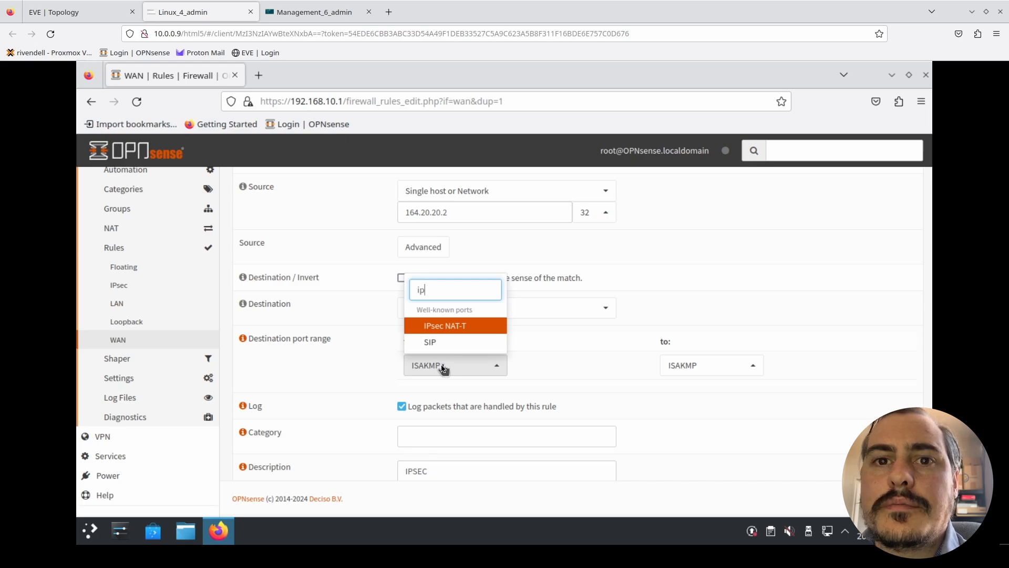
pyautogui.click(454, 329)
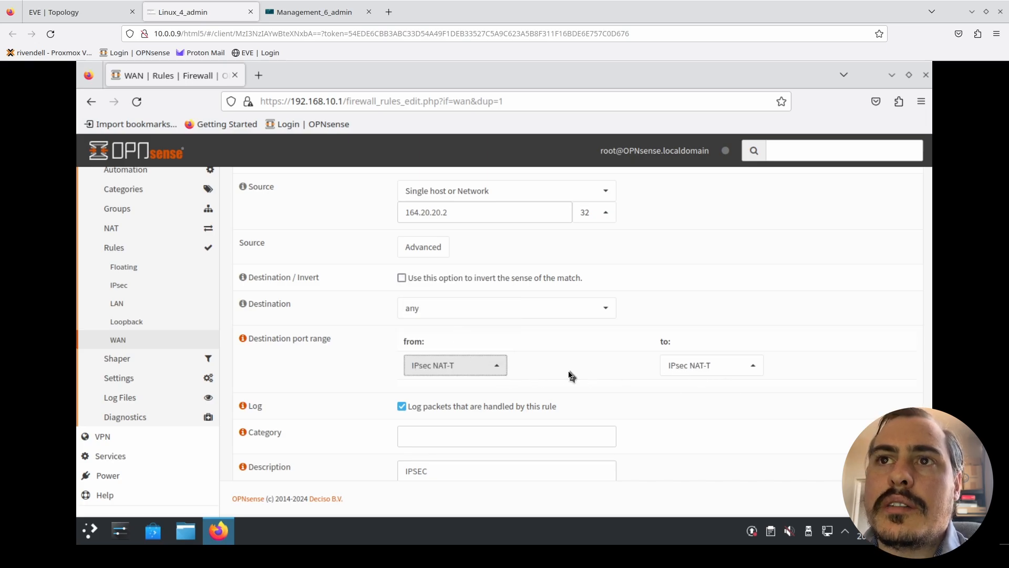
# - Save the IPsec NAT-T rule and apply the WAN firewall changes on Building 1
pyautogui.scroll(-3, 580, 387)
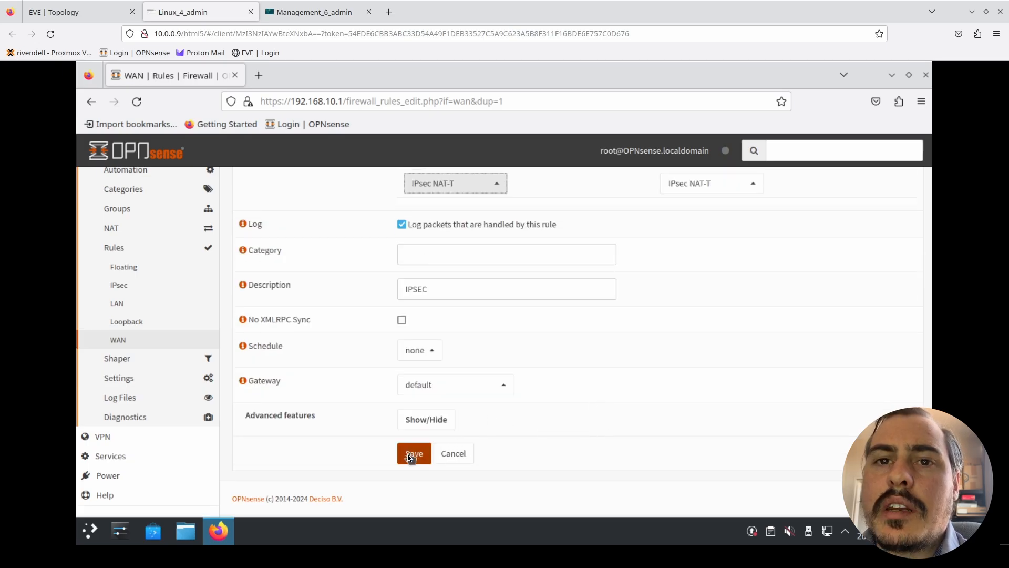
pyautogui.click(409, 455)
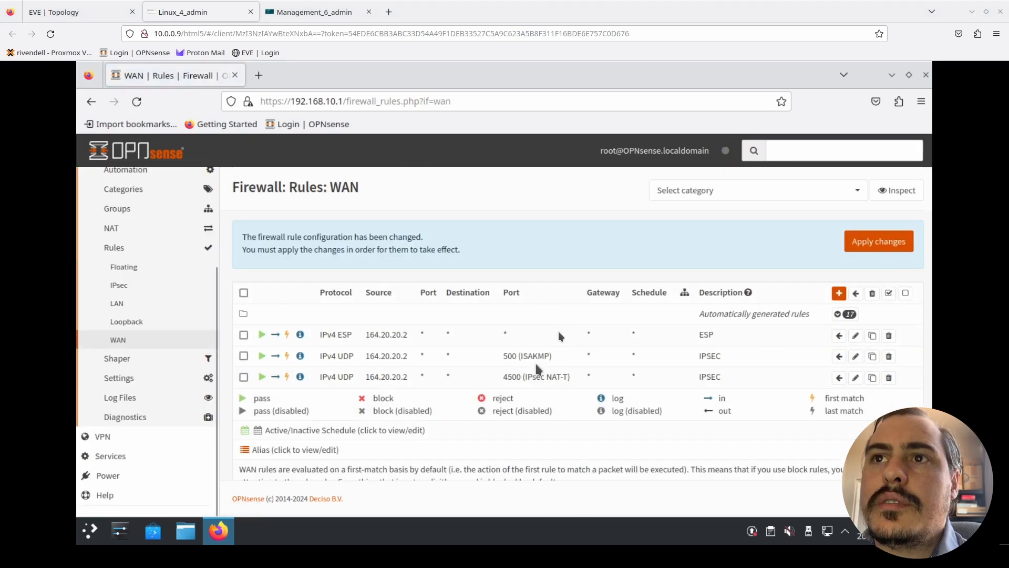
pyautogui.click(884, 240)
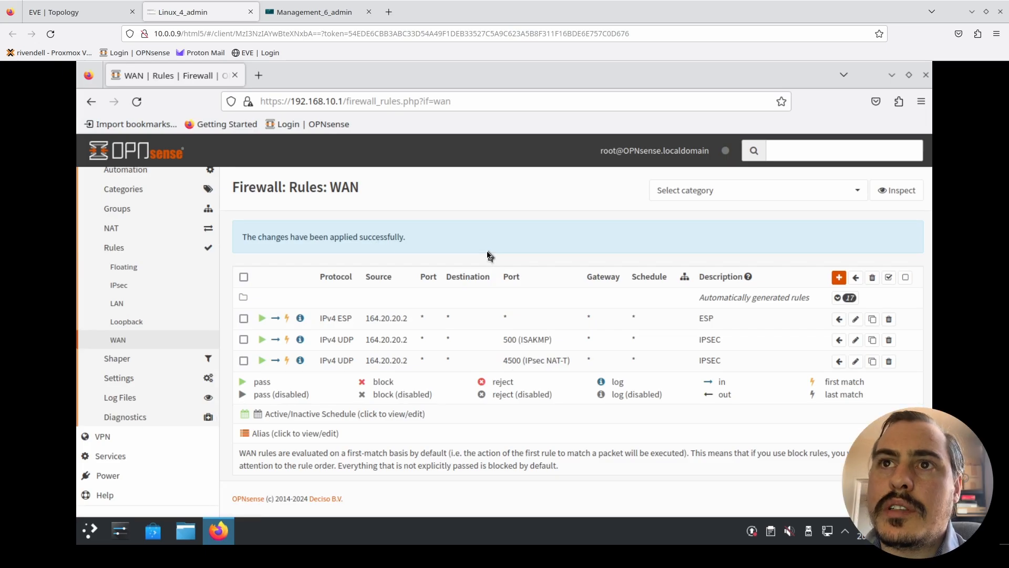
# - Start a new WAN rule on the Building 2 firewall and look up Building 1's WAN address in the EVE topology
pyautogui.click(336, 17)
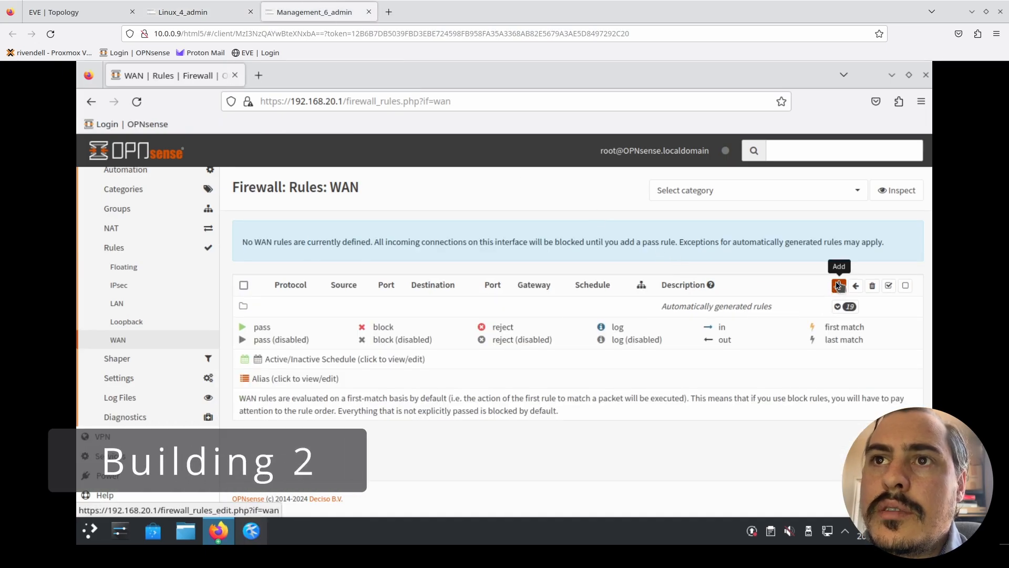
pyautogui.click(67, 10)
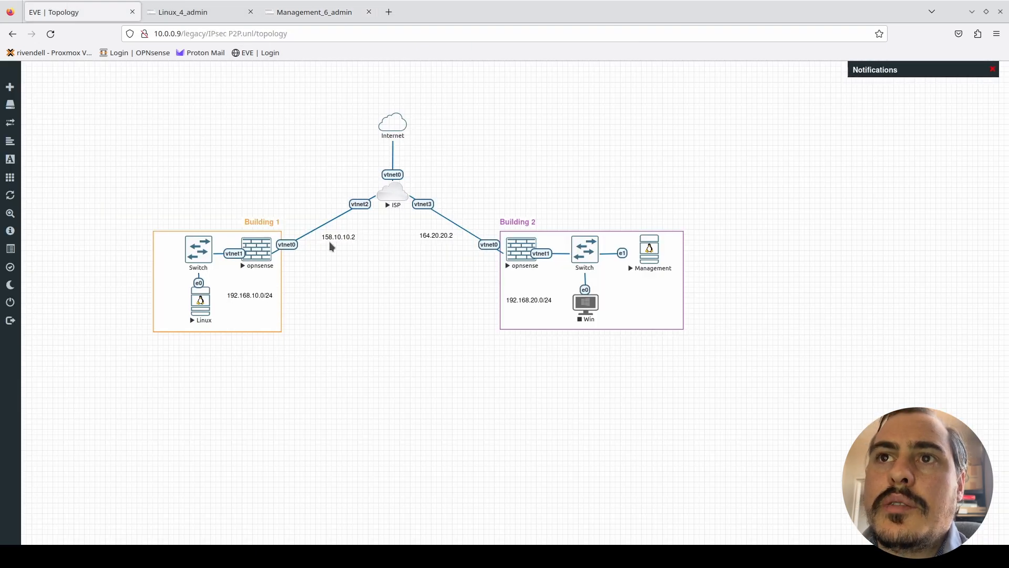
pyautogui.click(334, 11)
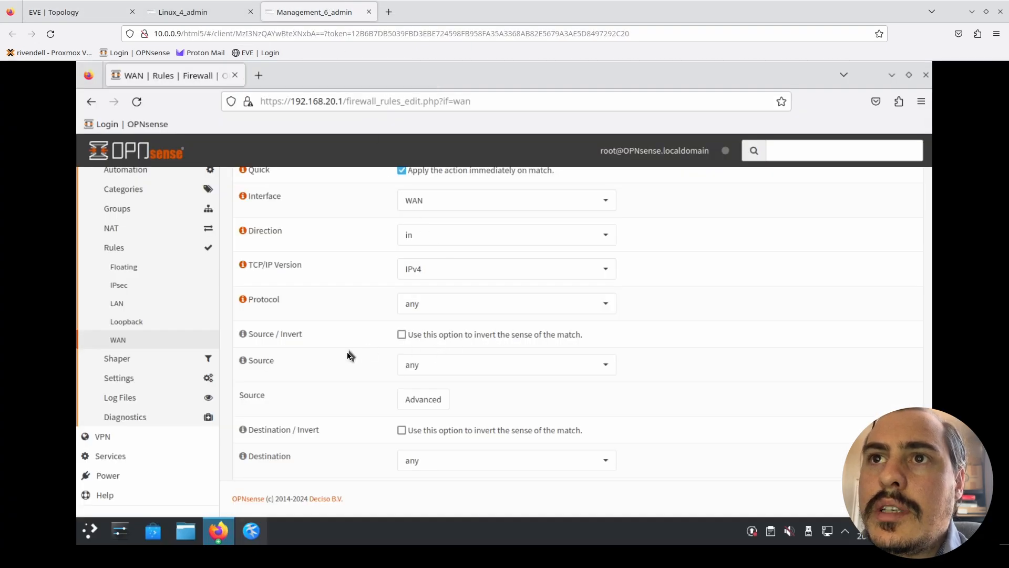
pyautogui.scroll(3, 362, 359)
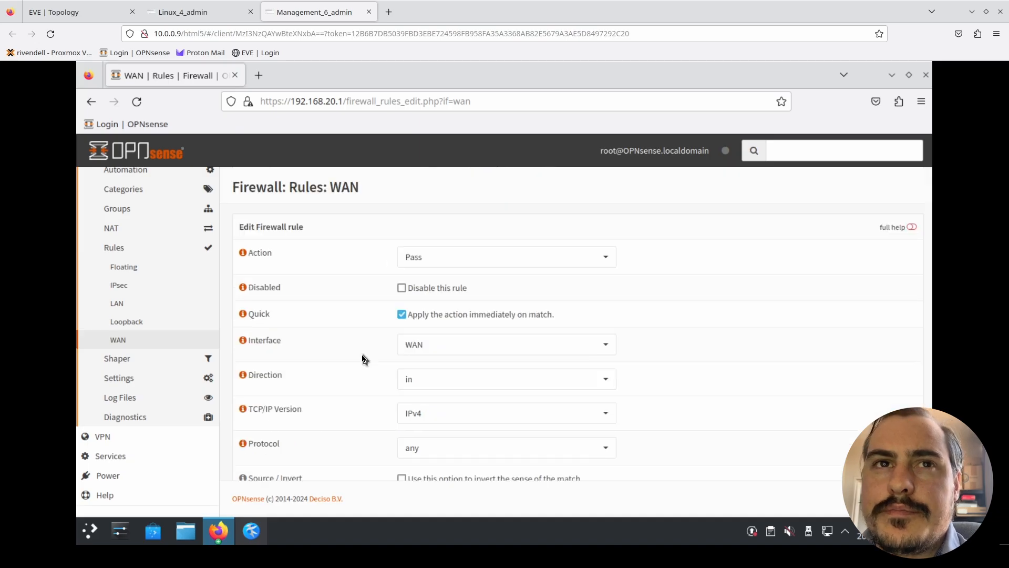
pyautogui.scroll(-3, 363, 359)
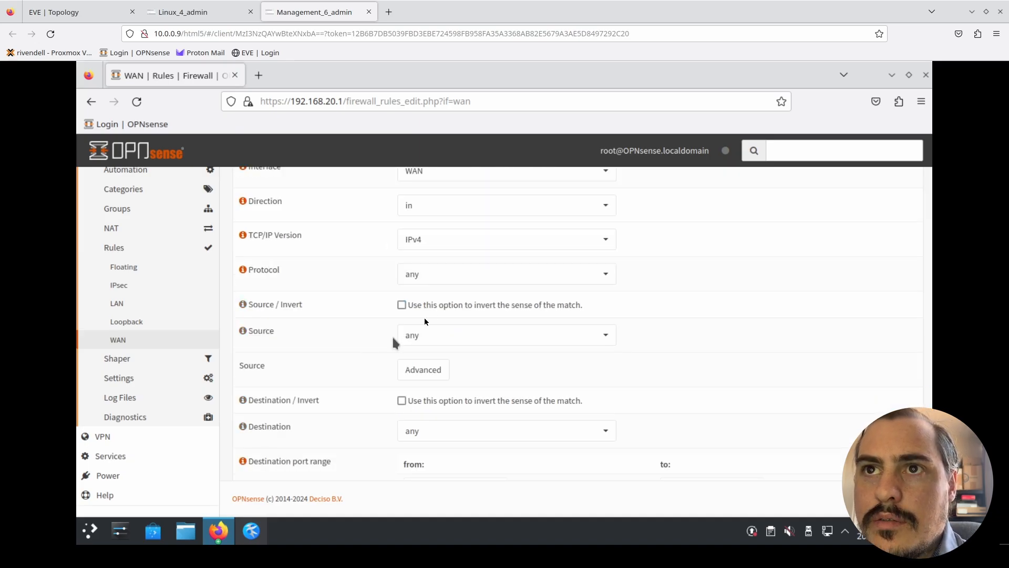
# - Set the new WAN rule's protocol to ESP and its source type to Single host or Network
pyautogui.click(461, 277)
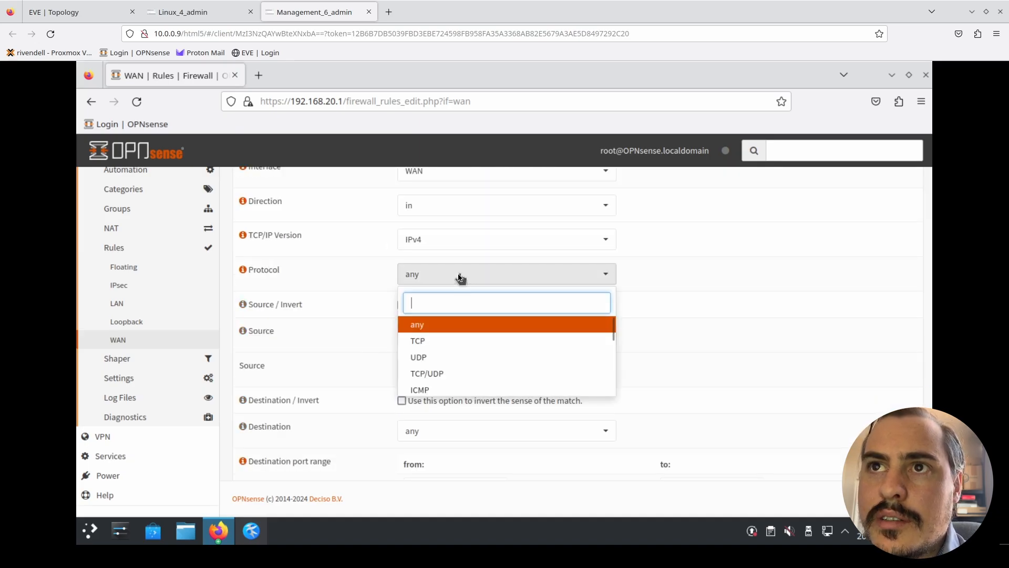
pyautogui.write('es')
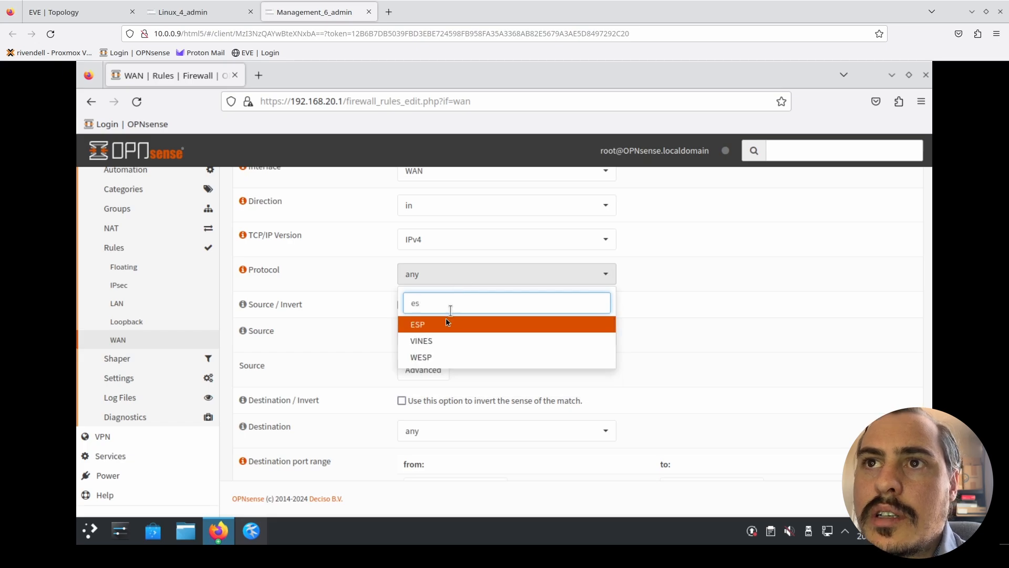
pyautogui.click(444, 326)
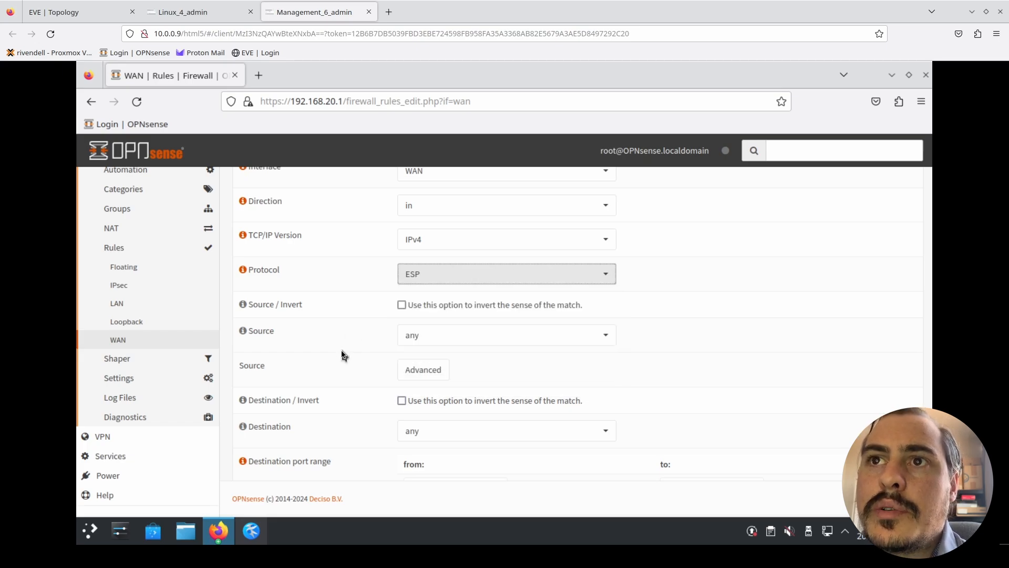
pyautogui.click(509, 335)
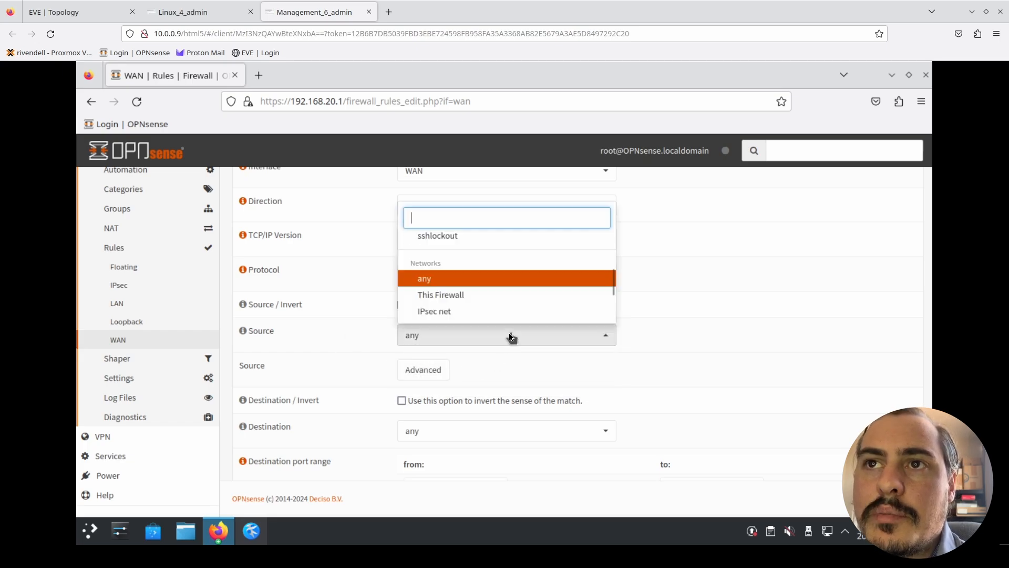
pyautogui.scroll(3, 490, 268)
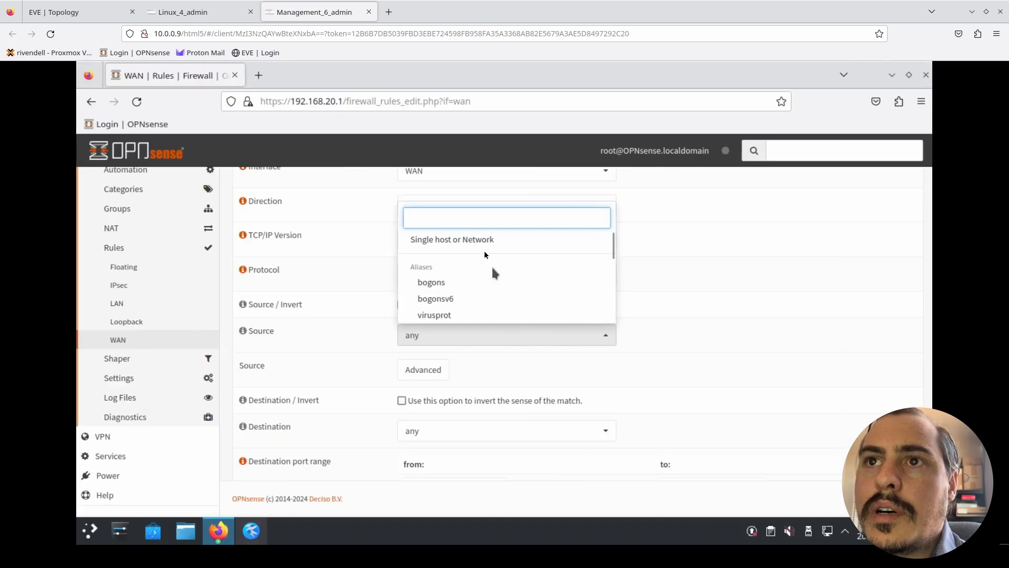
pyautogui.click(483, 247)
pyautogui.click(465, 356)
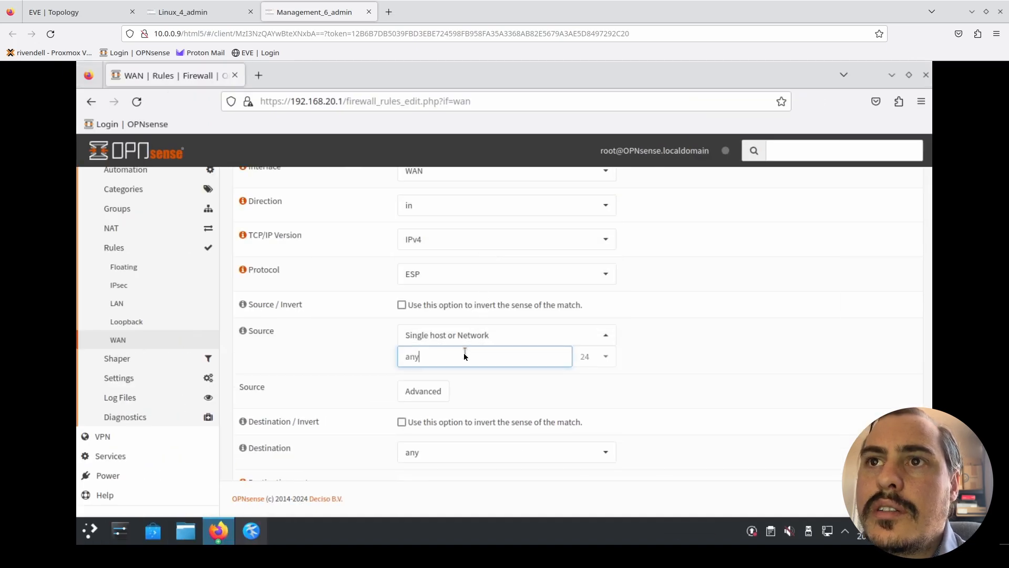
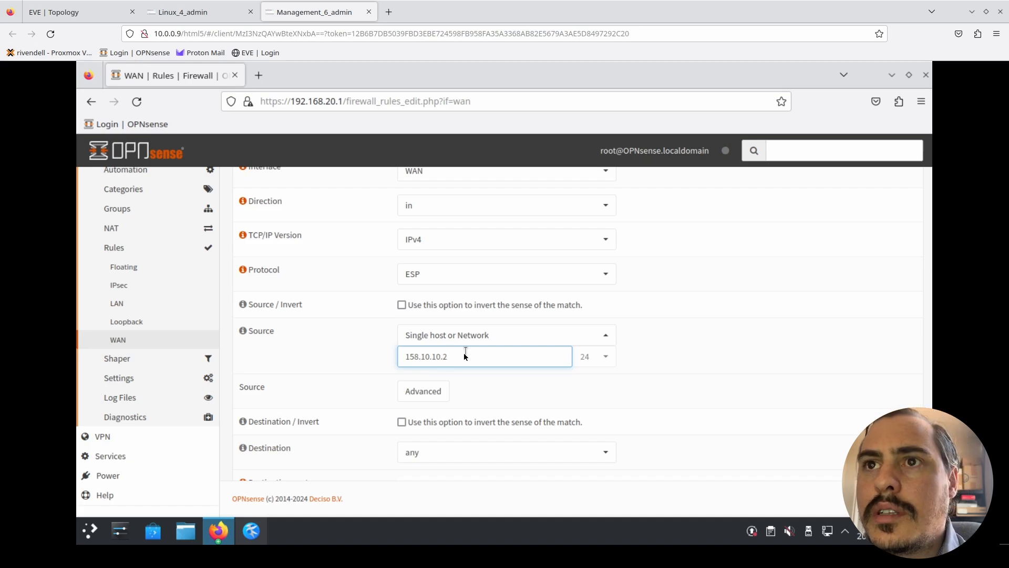
# - Set the new WAN rule's source address to 158.10.10.2 with a /32 mask
pyautogui.tripleClick(466, 356)
pyautogui.moveTo(469, 351); pyautogui.dragTo(604, 367)
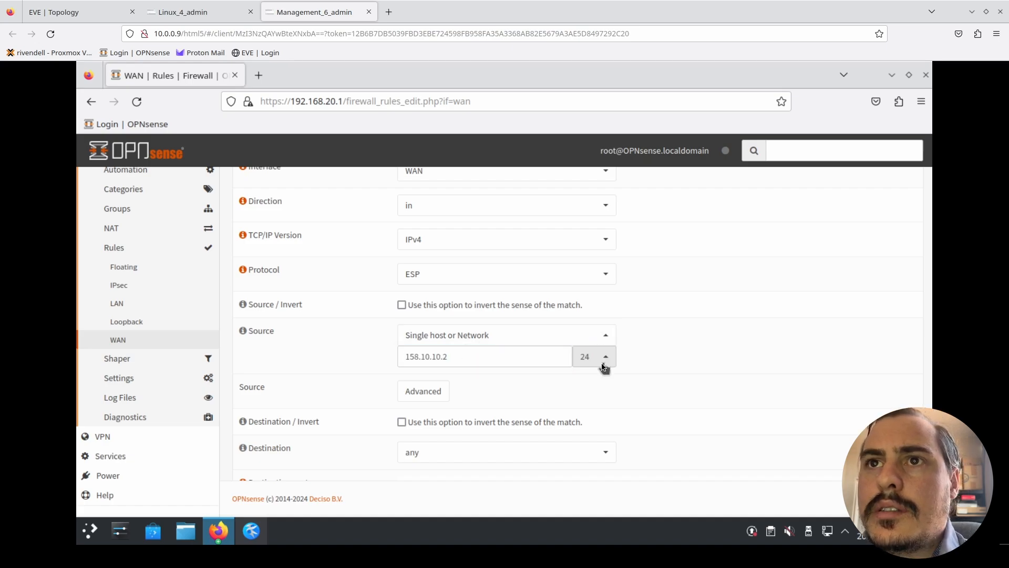
pyautogui.click(604, 366)
pyautogui.click(598, 268)
pyautogui.click(697, 328)
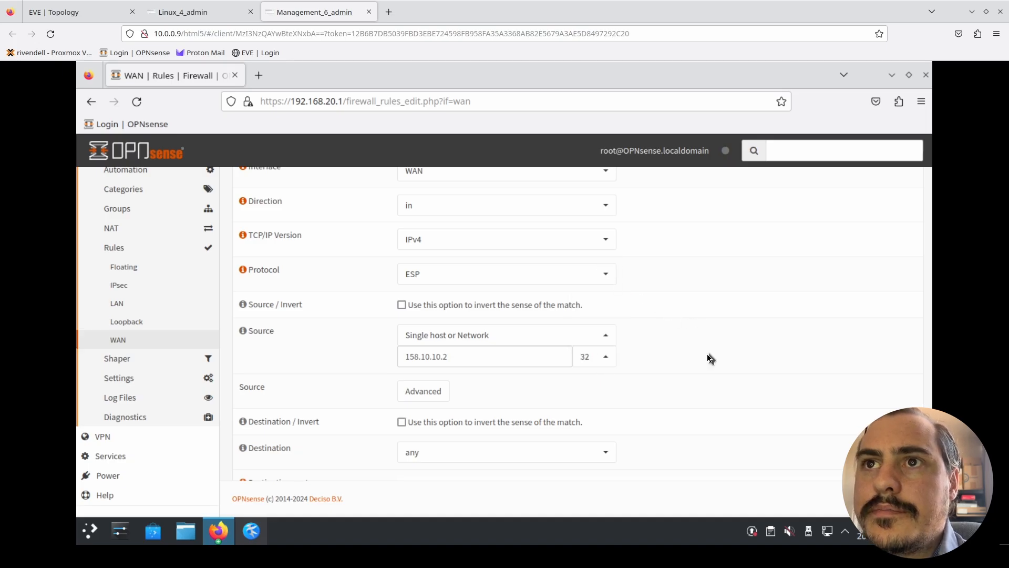
# - Give the new WAN rule the description ESP and save it
pyautogui.scroll(-3, 710, 358)
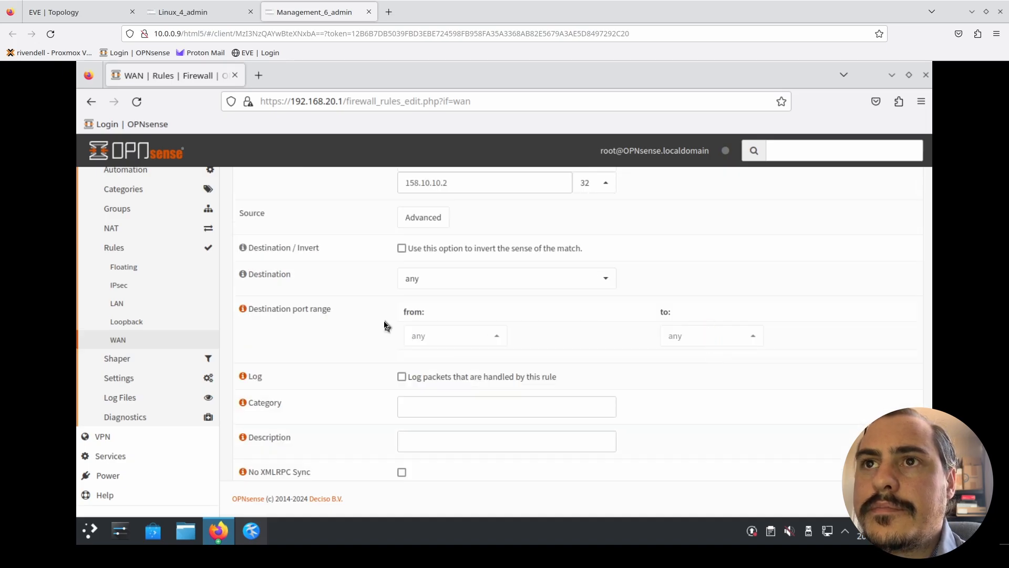
pyautogui.scroll(-3, 356, 348)
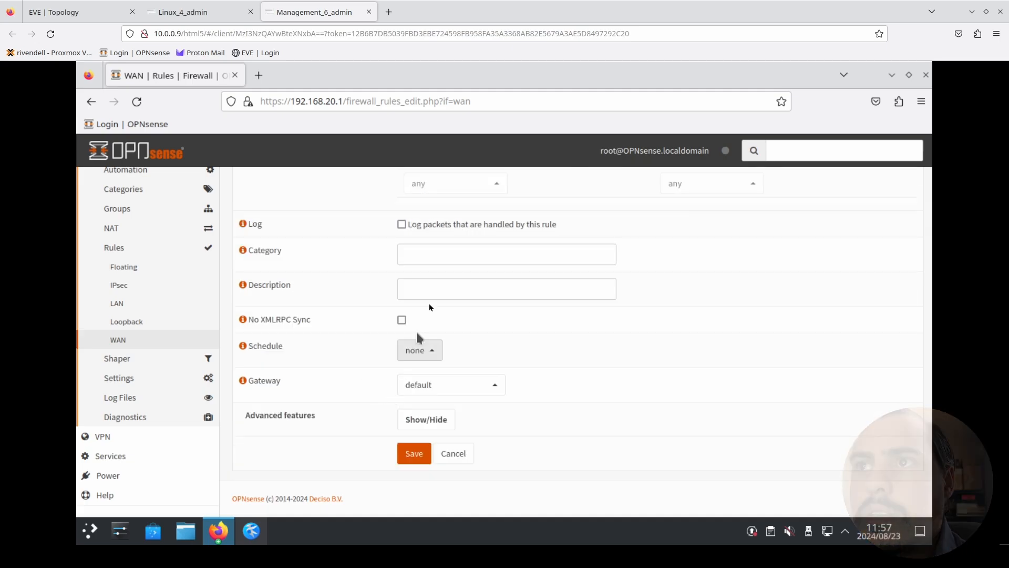
pyautogui.click(433, 292)
pyautogui.write('ESP')
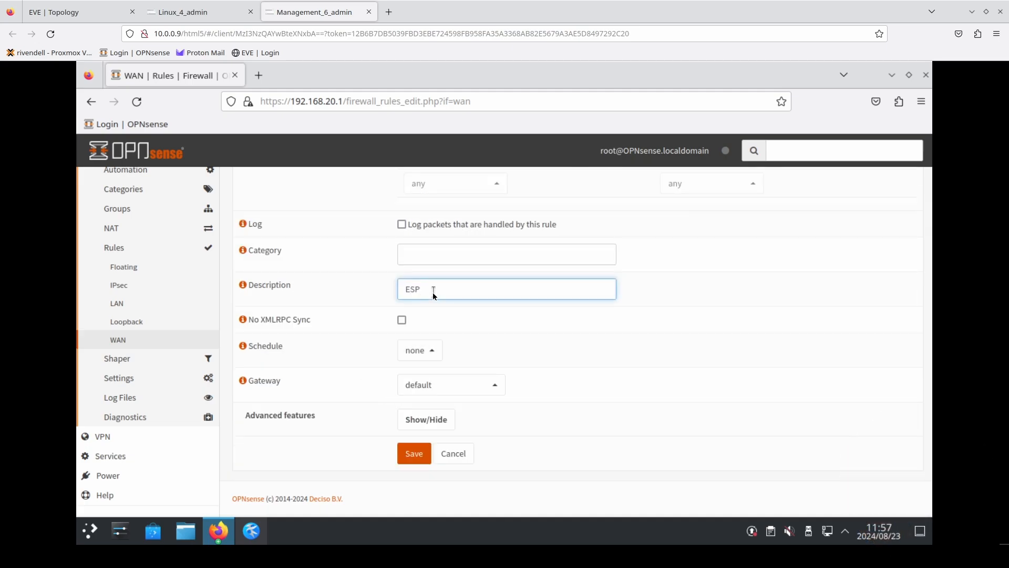
pyautogui.click(414, 453)
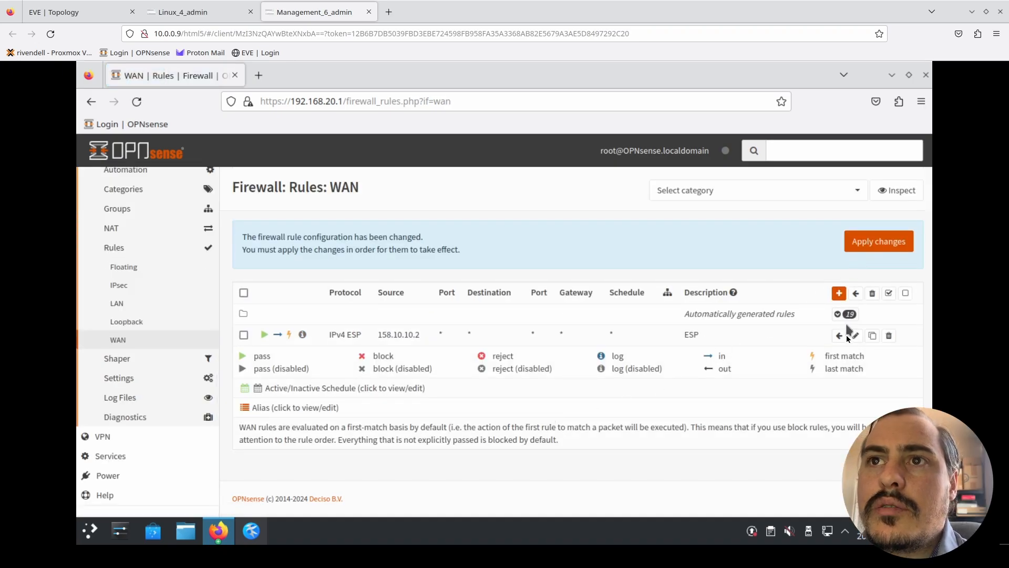
# - Clone the ESP rule and set the copy's protocol to UDP and its destination port range to ISAKMP
pyautogui.click(872, 335)
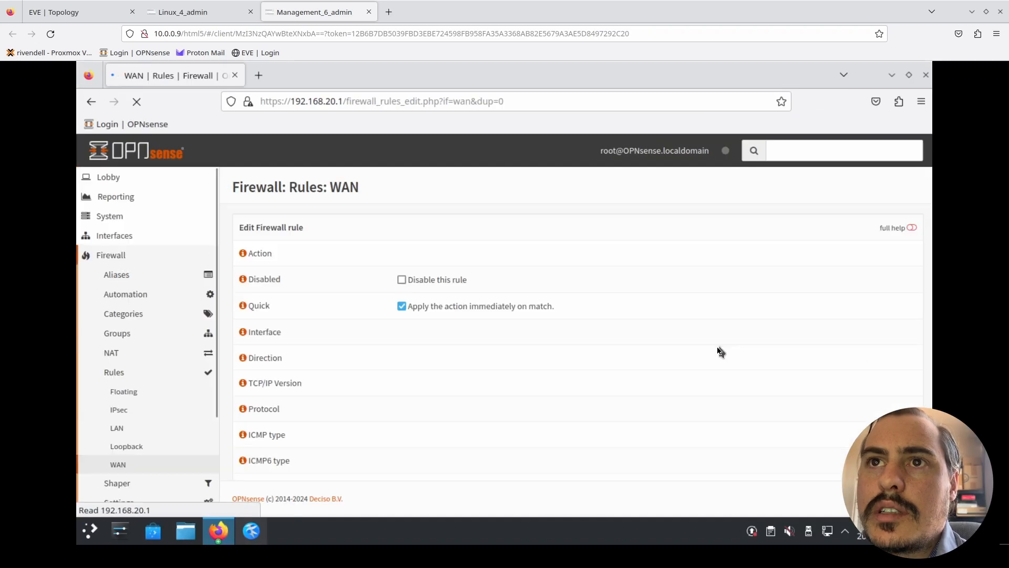
pyautogui.scroll(-3, 720, 351)
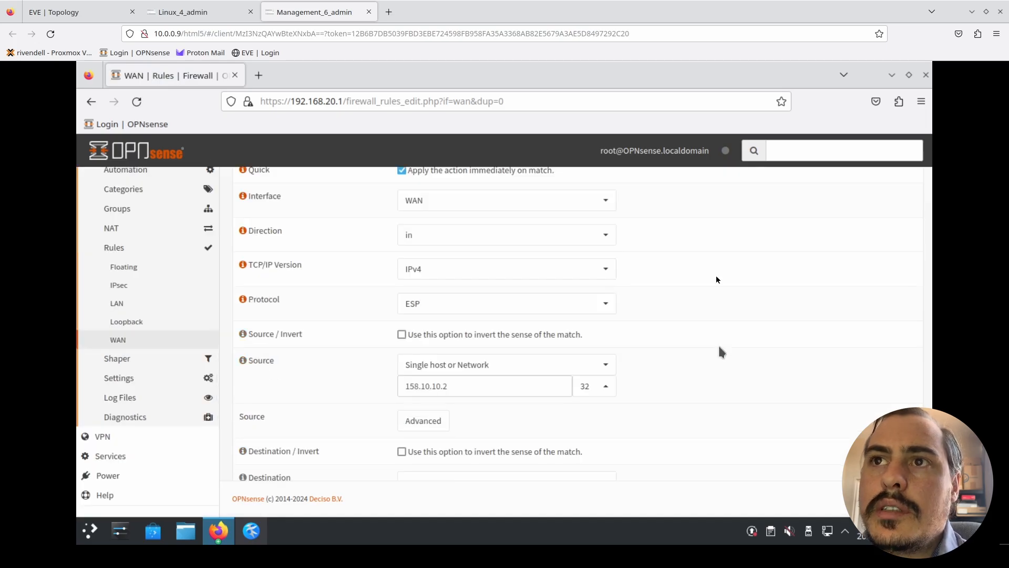
pyautogui.click(571, 299)
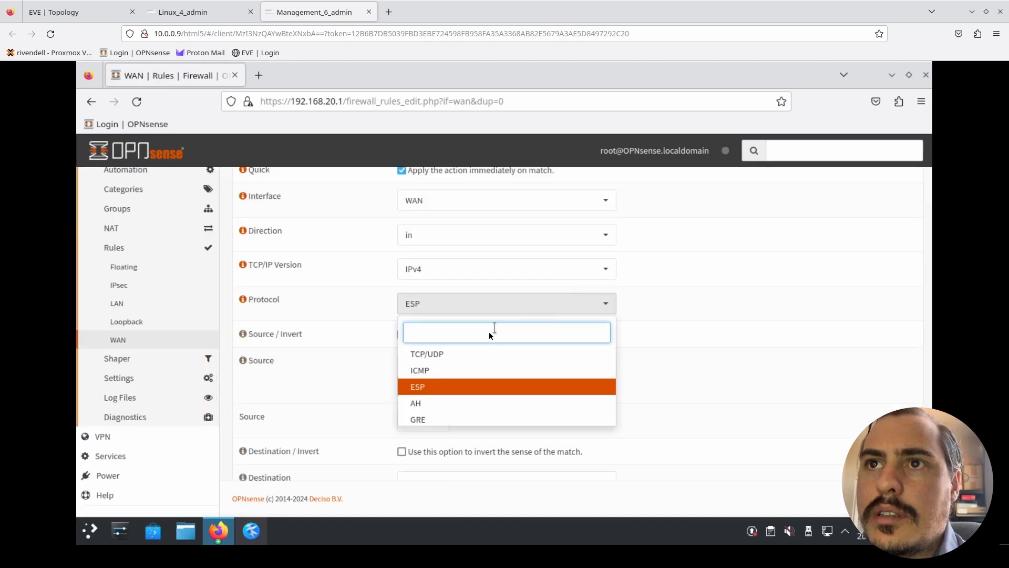
pyautogui.write('ud')
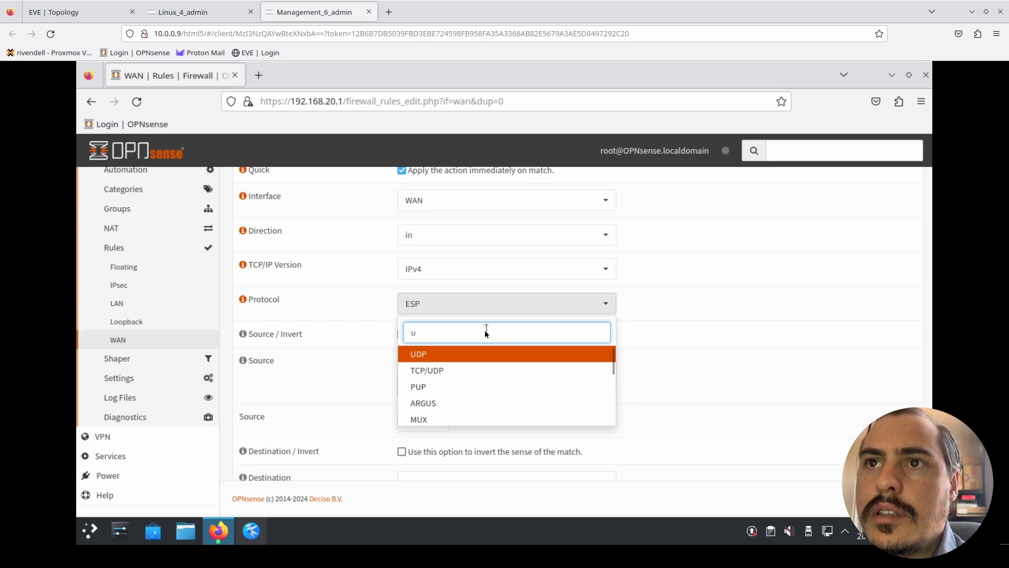
pyautogui.click(474, 354)
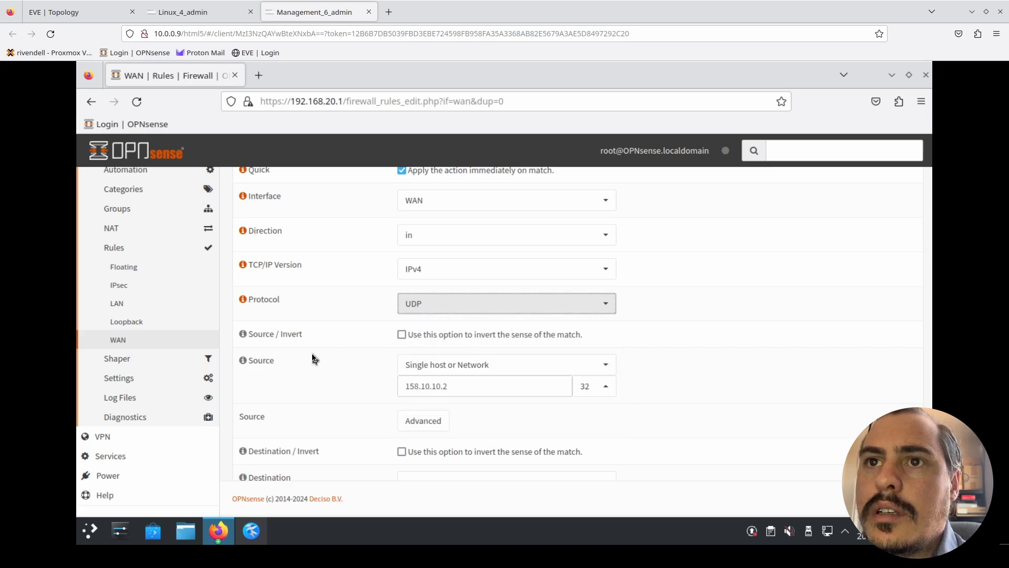
pyautogui.scroll(-3, 313, 358)
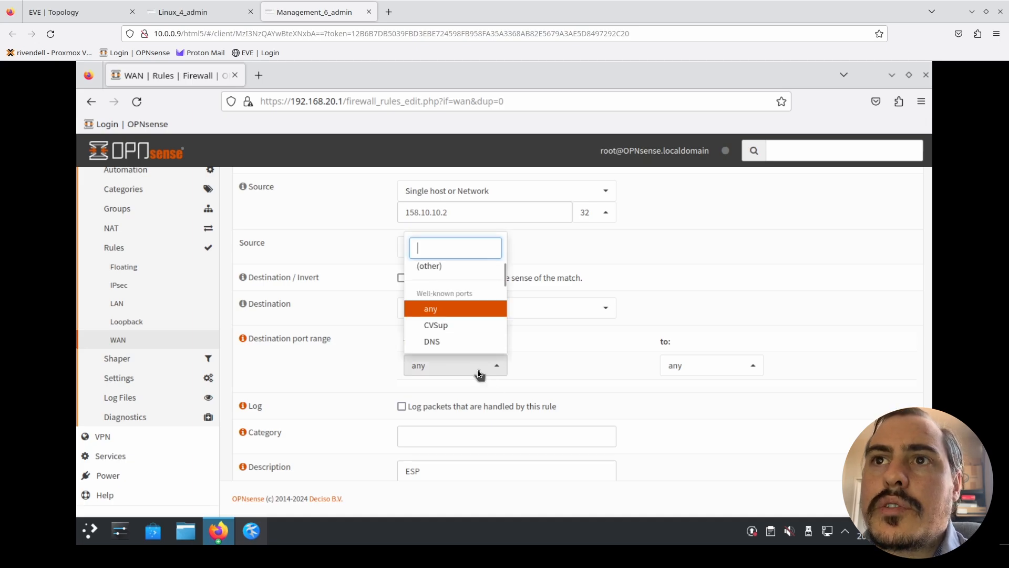
pyautogui.write('ISA')
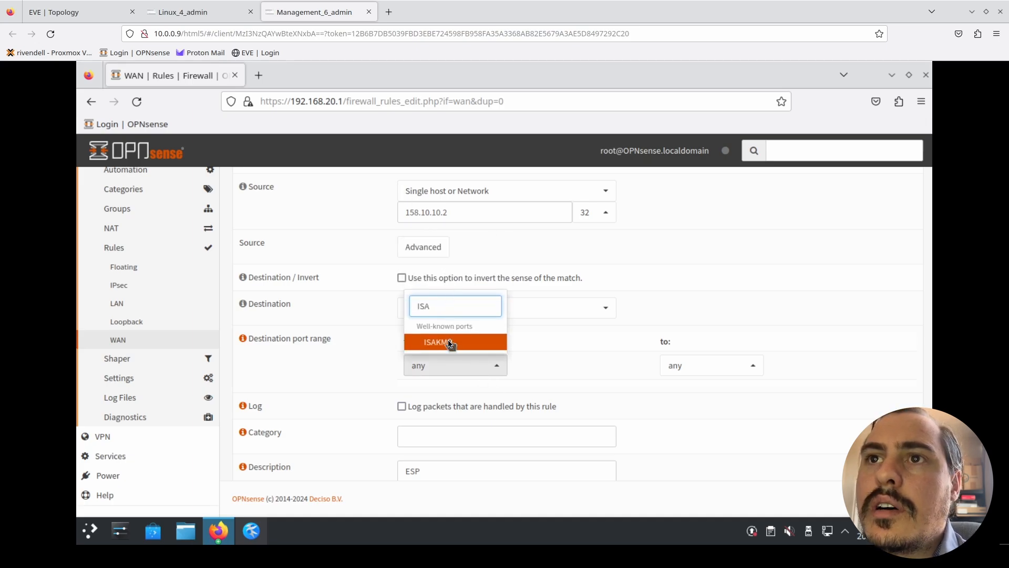
pyautogui.click(449, 342)
# - Change the cloned rule's description to IPSEC and save the rule
pyautogui.scroll(-3, 364, 368)
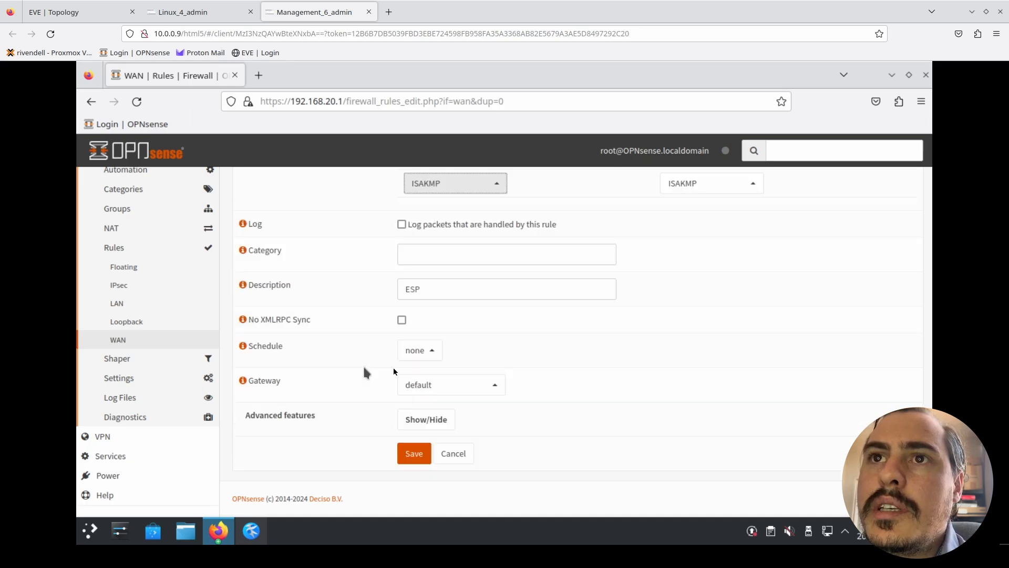
pyautogui.doubleClick(457, 289)
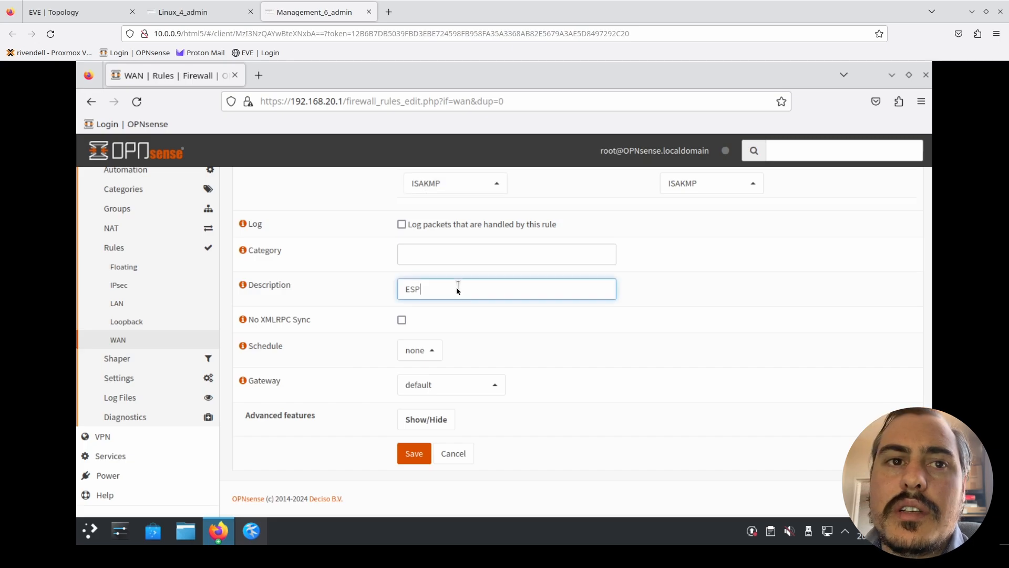
pyautogui.write('IPSEC')
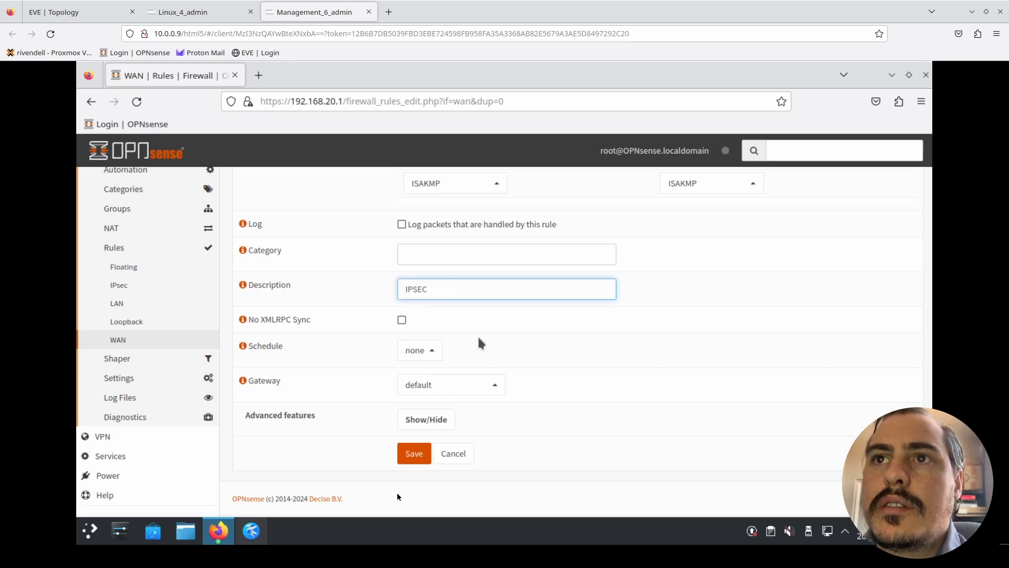
pyautogui.click(413, 459)
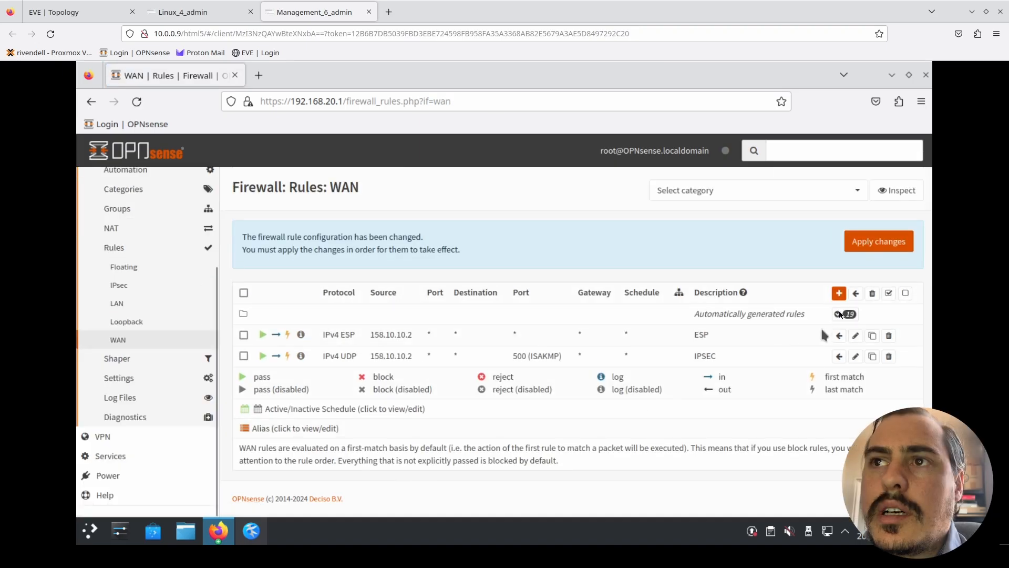
# - Clone the ISAKMP rule on Building 2 and set the copy's destination port range to IPsec NAT-T
pyautogui.click(871, 357)
pyautogui.scroll(-3, 462, 277)
pyautogui.scroll(-3, 340, 357)
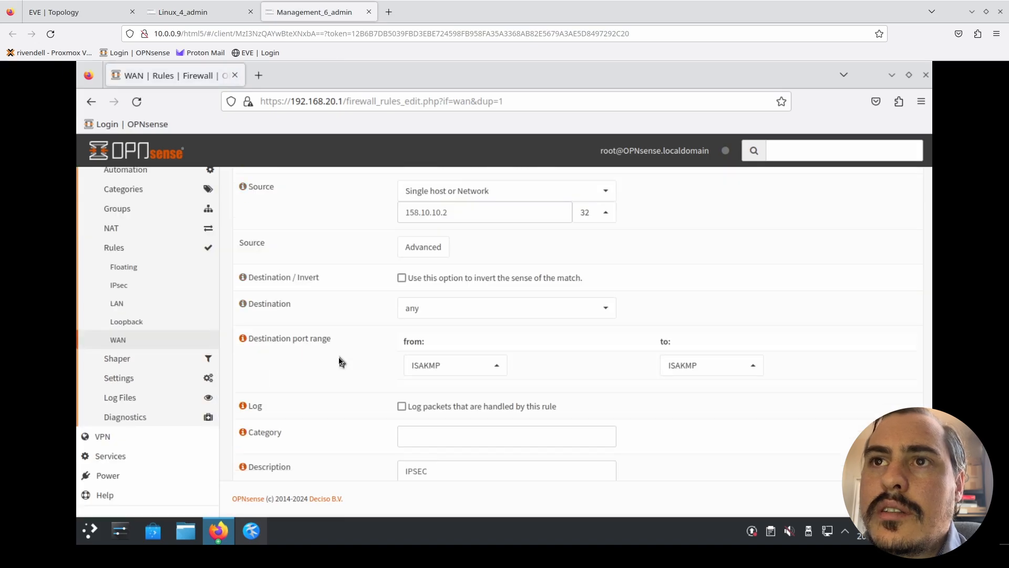
pyautogui.click(442, 365)
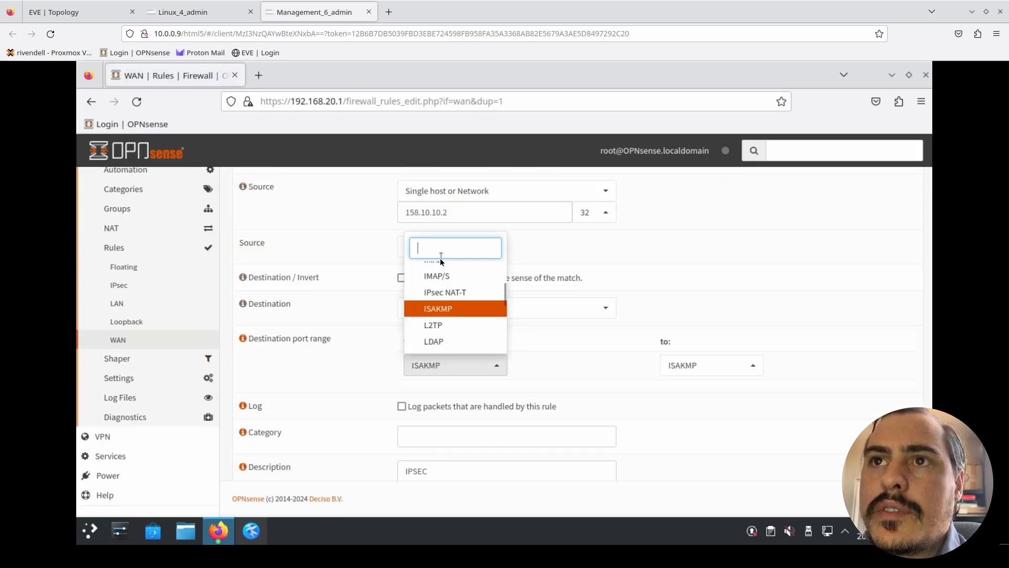
pyautogui.write('IPS')
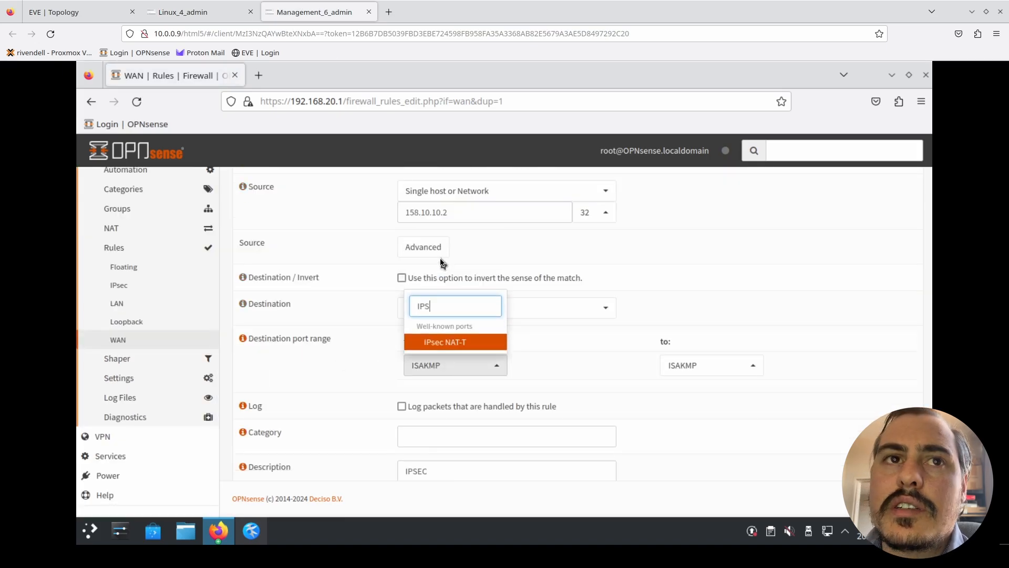
pyautogui.click(450, 342)
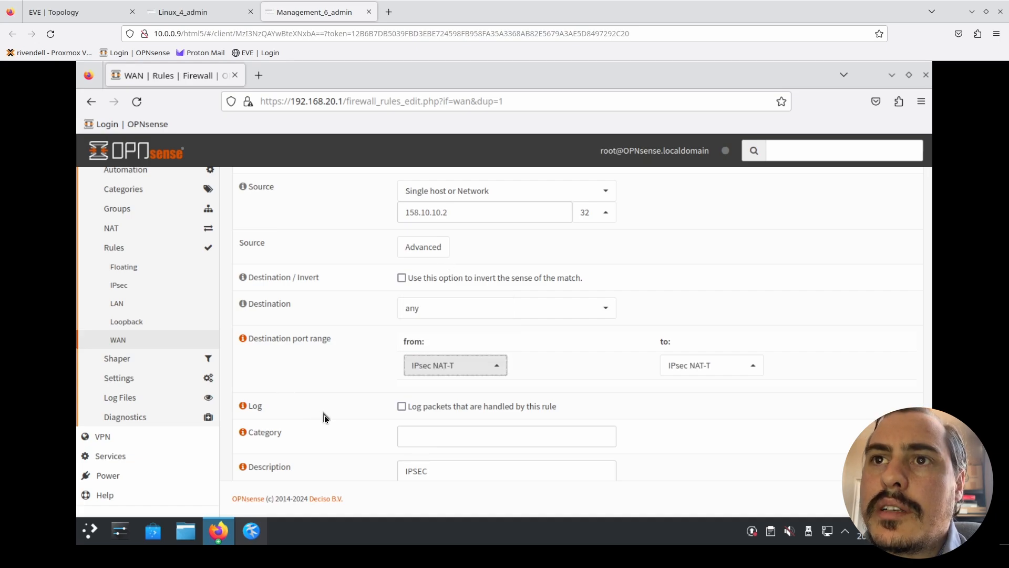
# - Save the IPsec NAT-T rule and apply the WAN firewall changes on Building 2
pyautogui.scroll(-3, 326, 420)
pyautogui.click(402, 457)
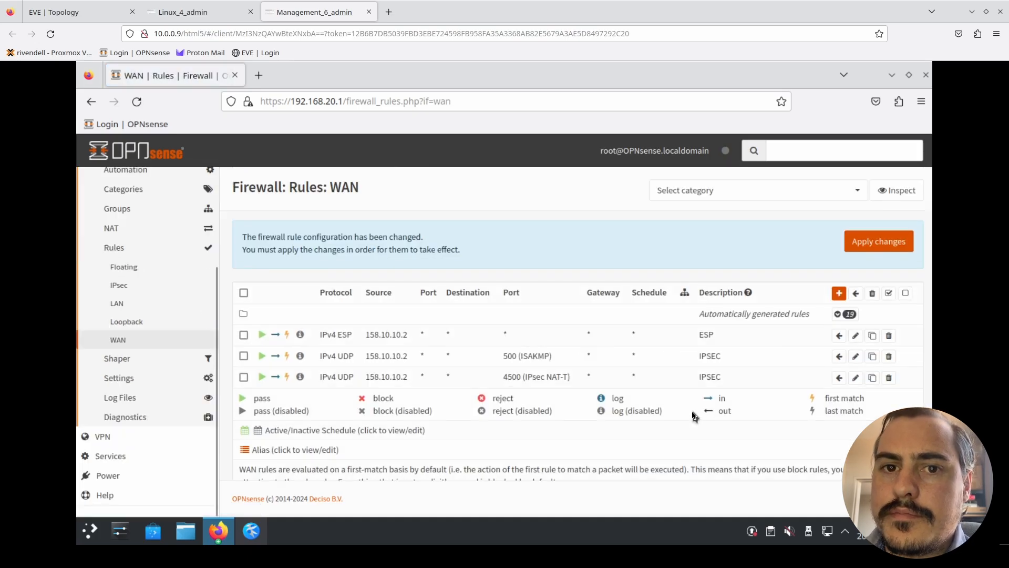
pyautogui.click(873, 244)
# - Switch to the Building 1 firewall and filter its live log to entries whose interface contains IPsec
pyautogui.click(181, 11)
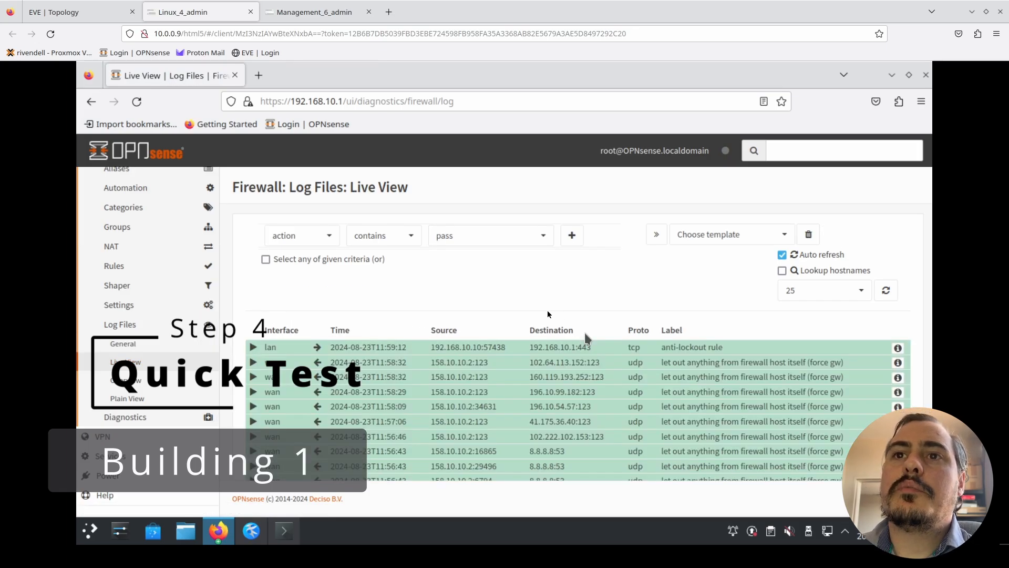
pyautogui.scroll(-3, 547, 310)
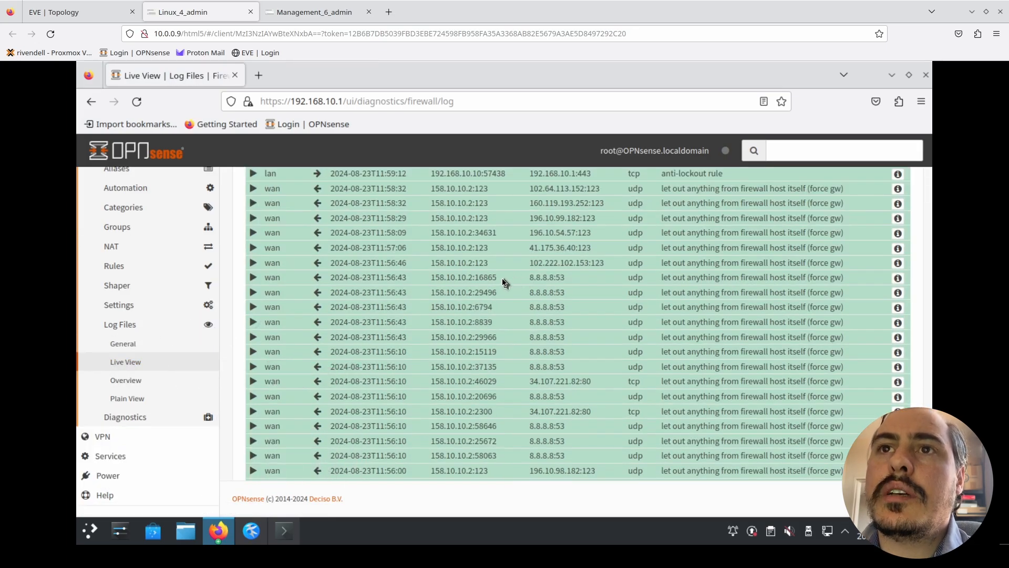
pyautogui.scroll(3, 503, 282)
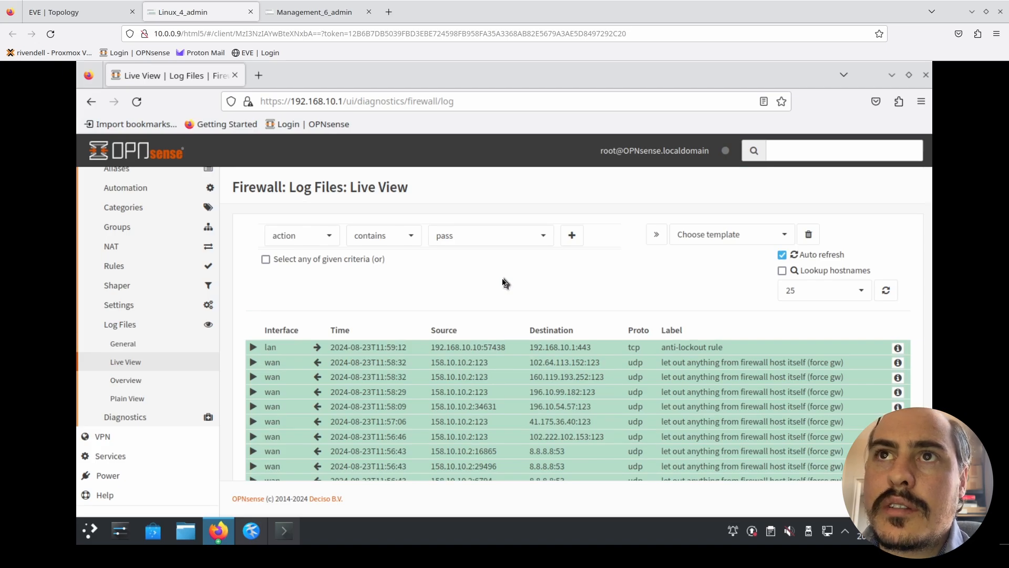
pyautogui.click(329, 236)
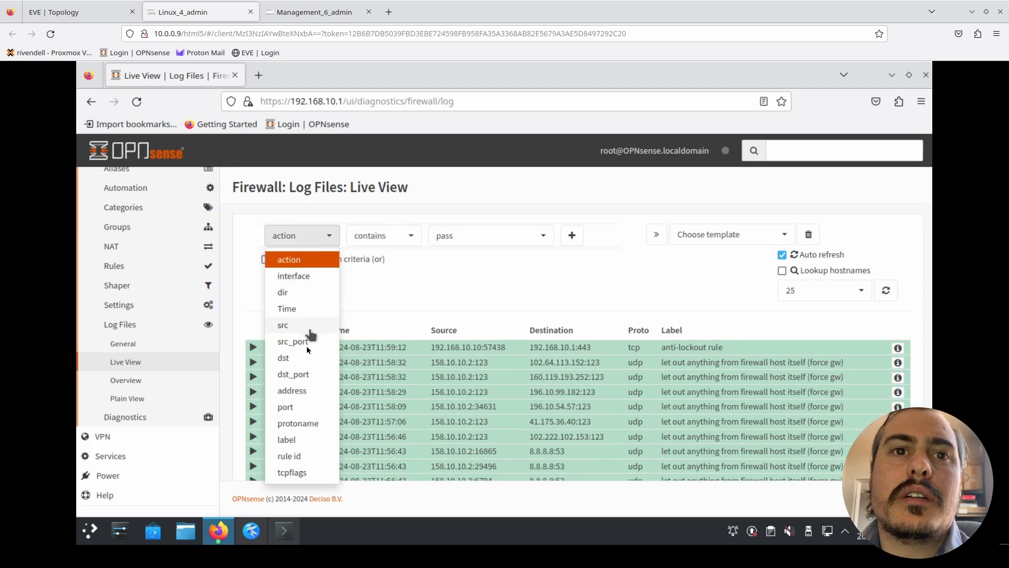
pyautogui.click(288, 276)
pyautogui.click(468, 240)
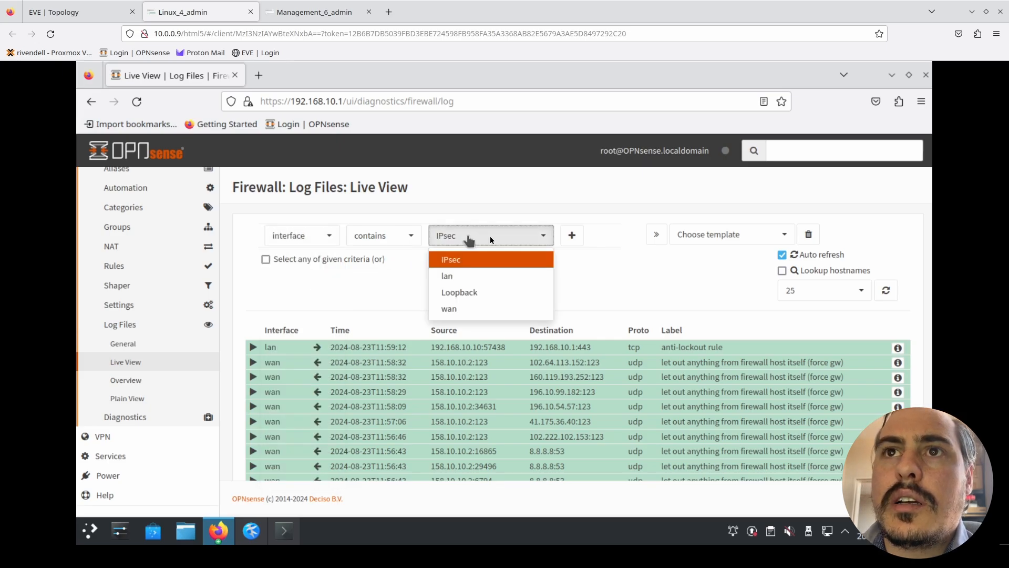
pyautogui.click(530, 240)
pyautogui.click(572, 236)
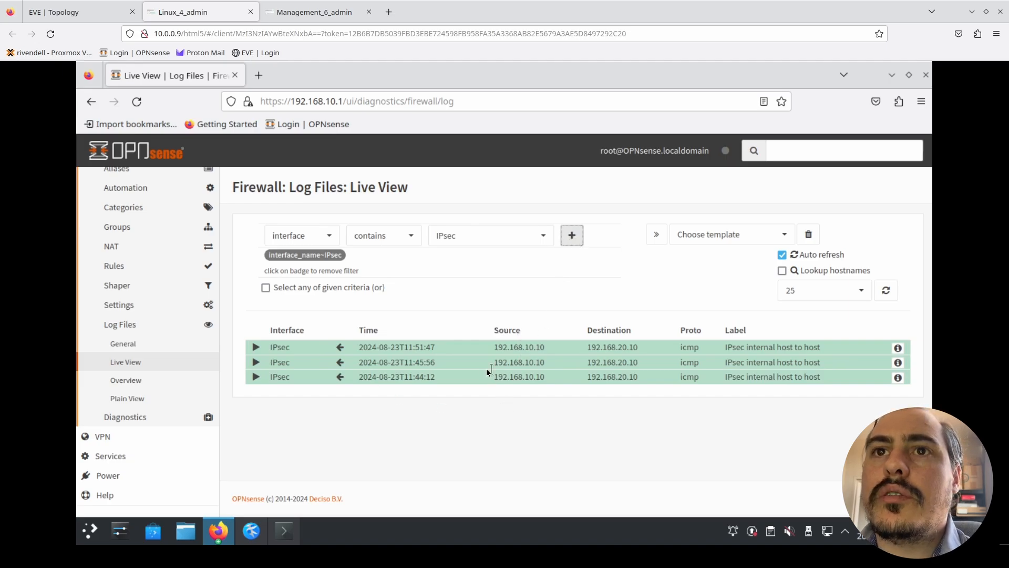
# - Filter the Building 2 firewall's live log to entries whose interface contains IPsec, and return to the Building 1 session
pyautogui.click(314, 12)
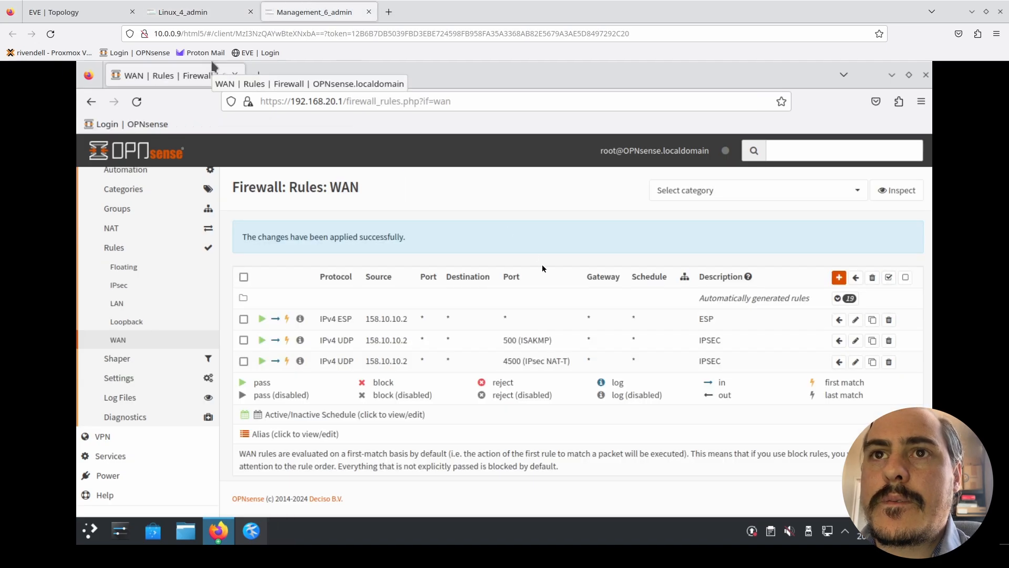
pyautogui.click(126, 400)
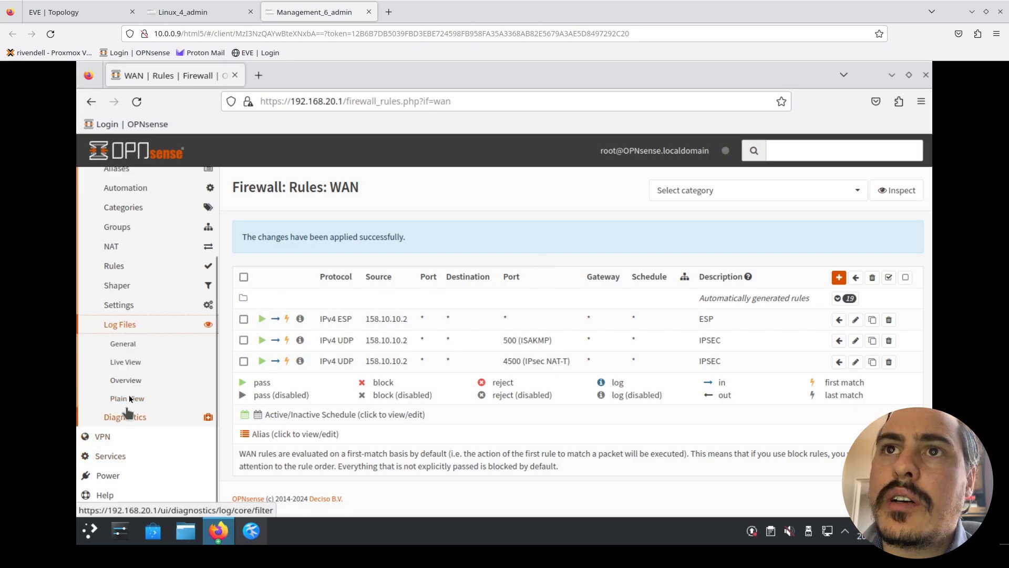
pyautogui.click(131, 363)
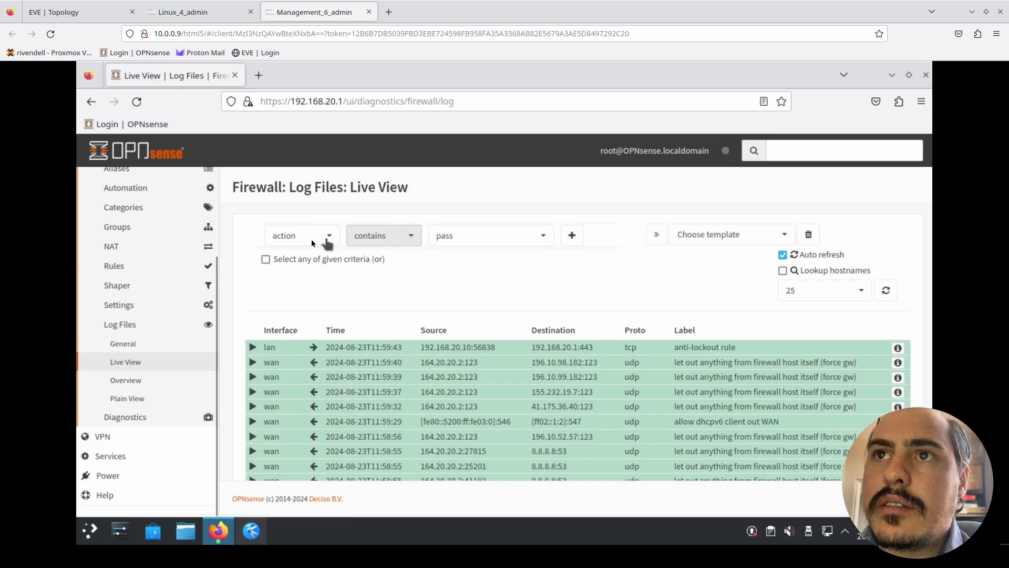
pyautogui.click(311, 238)
pyautogui.click(308, 276)
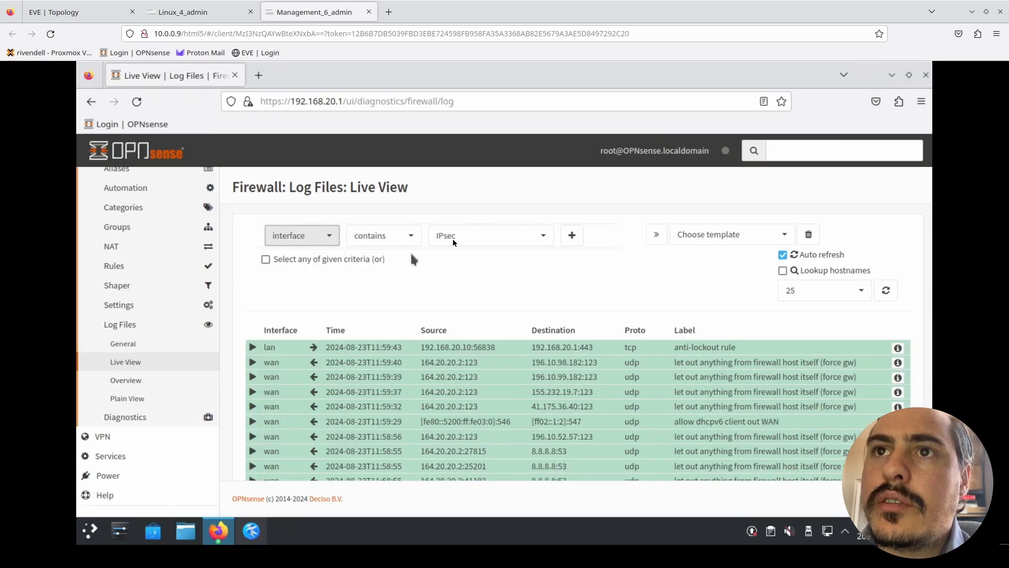
pyautogui.click(473, 236)
pyautogui.click(502, 235)
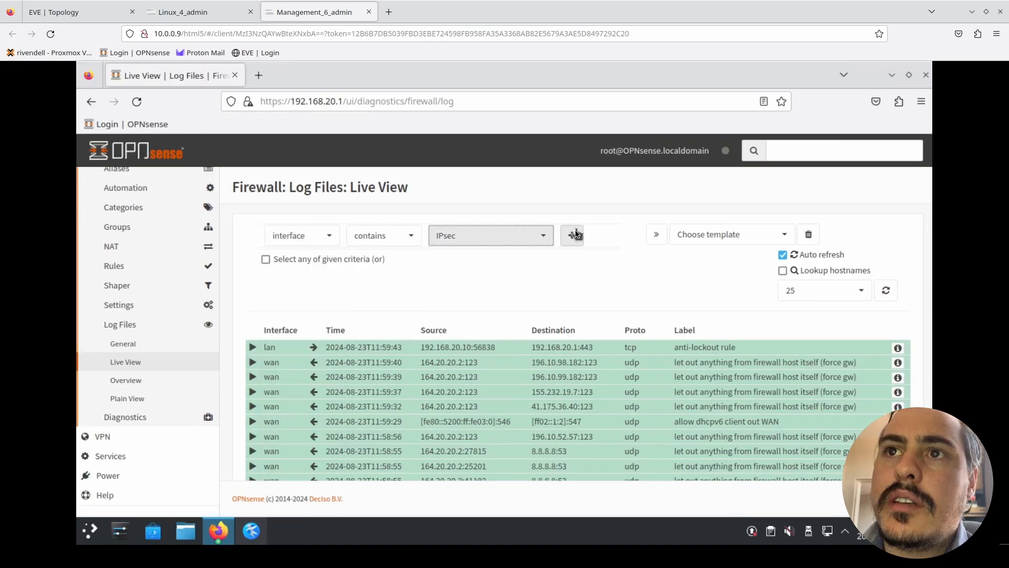
pyautogui.click(574, 236)
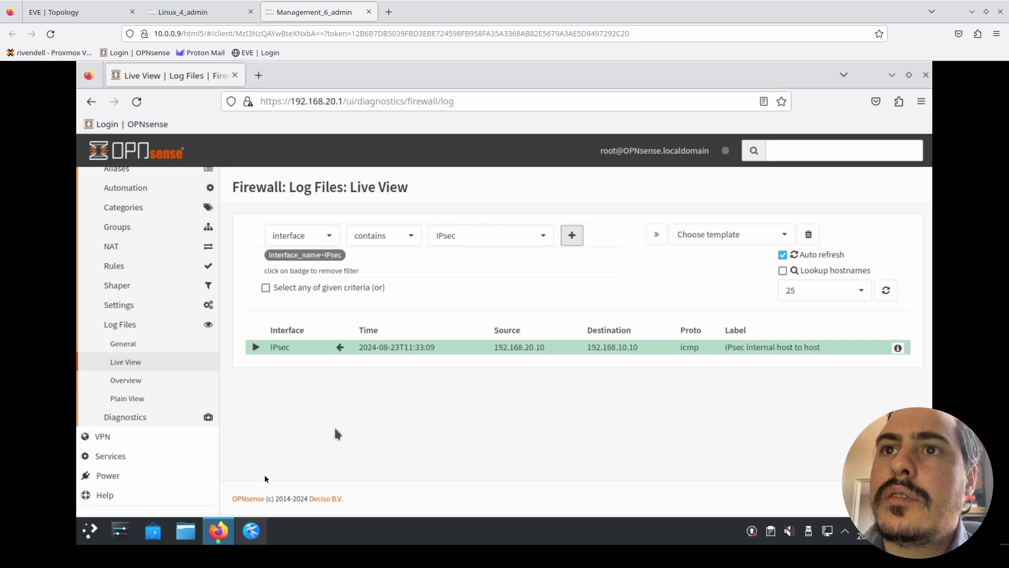
pyautogui.click(186, 12)
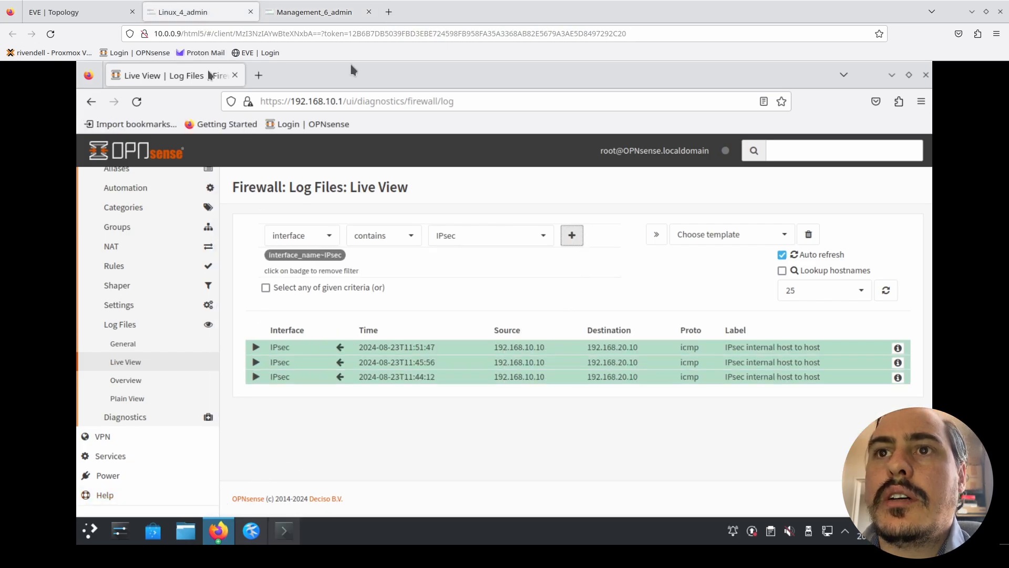
# - Ping 192.168.20.10 from the Konsole terminal on the Building 1 Linux machine
pyautogui.moveTo(284, 529)
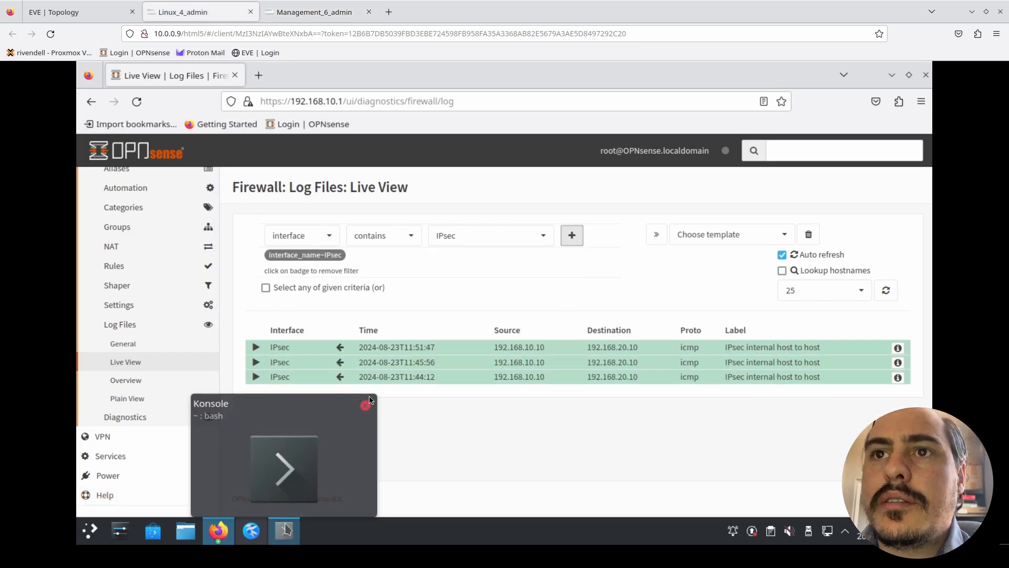
pyautogui.click(369, 401)
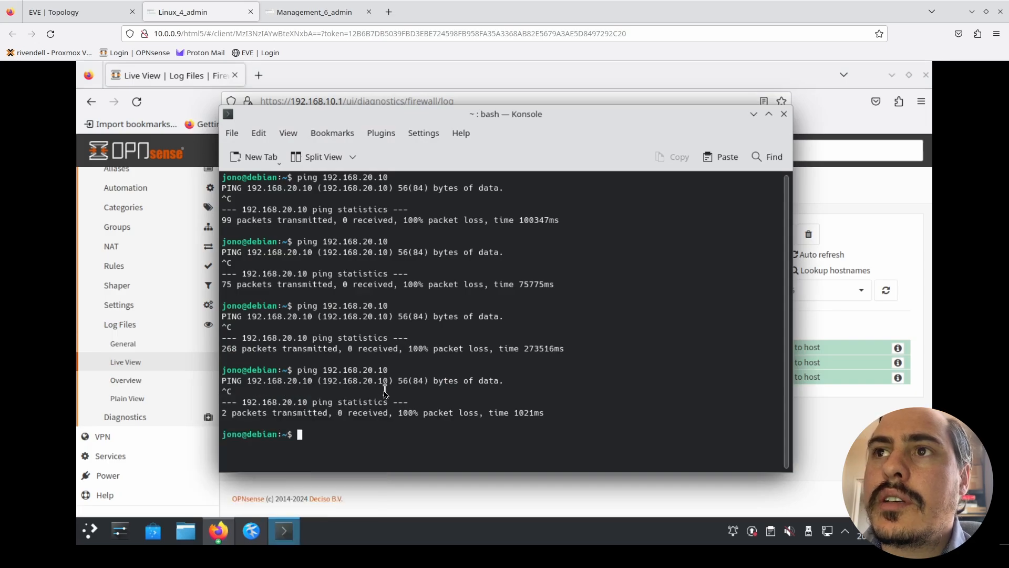
pyautogui.press('Up')
pyautogui.press('Return')
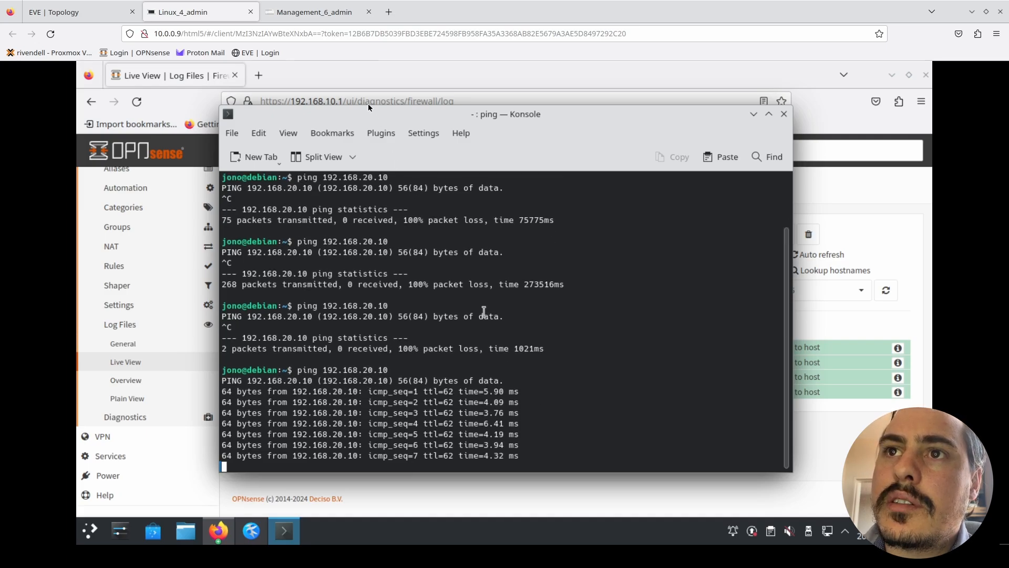
# - Check the ping's source in the Building 2 firewall's live log and view the management machine's ens4 connection details
pyautogui.click(320, 20)
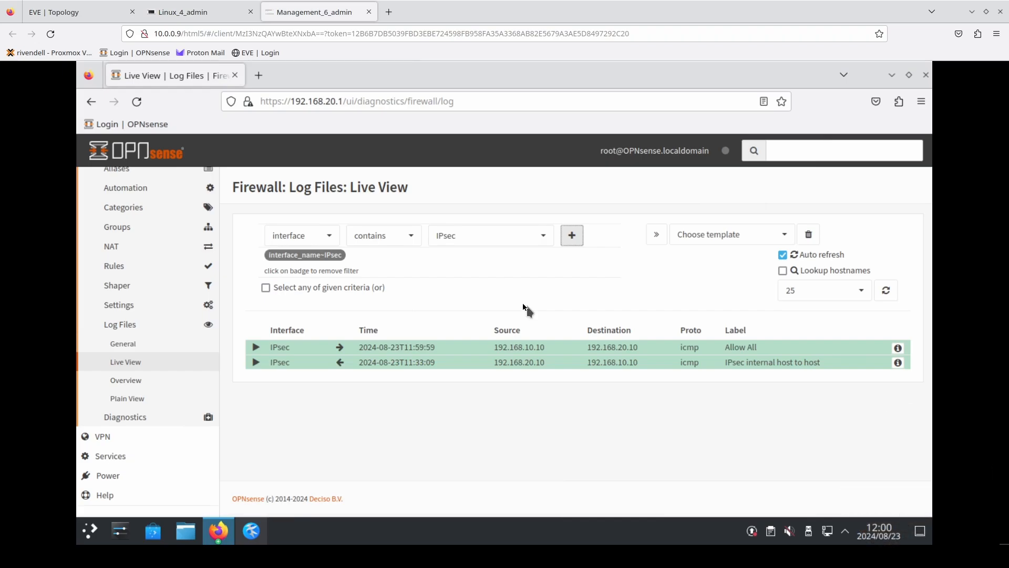
pyautogui.moveTo(528, 347); pyautogui.dragTo(545, 346)
pyautogui.click(827, 532)
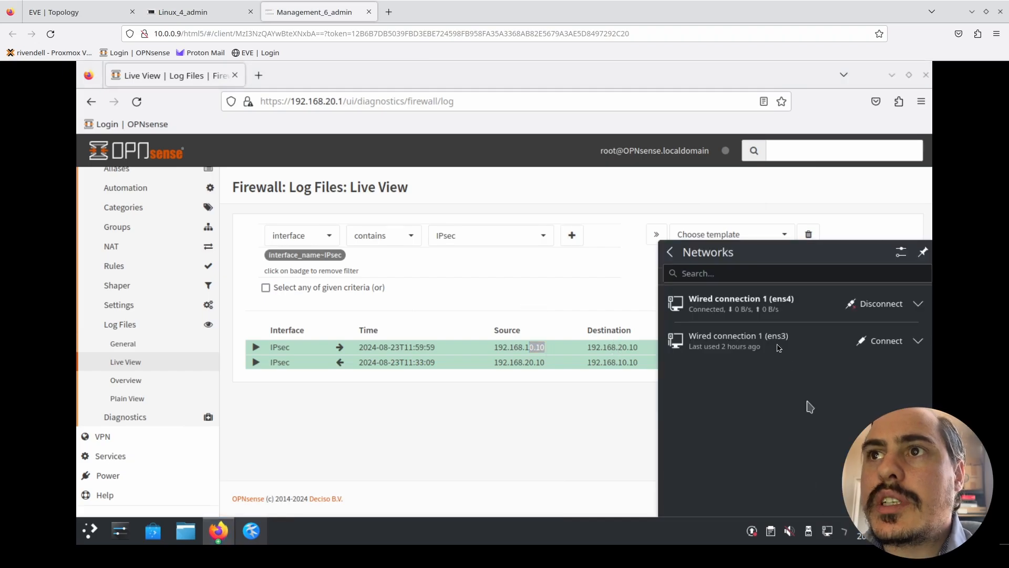
pyautogui.click(918, 304)
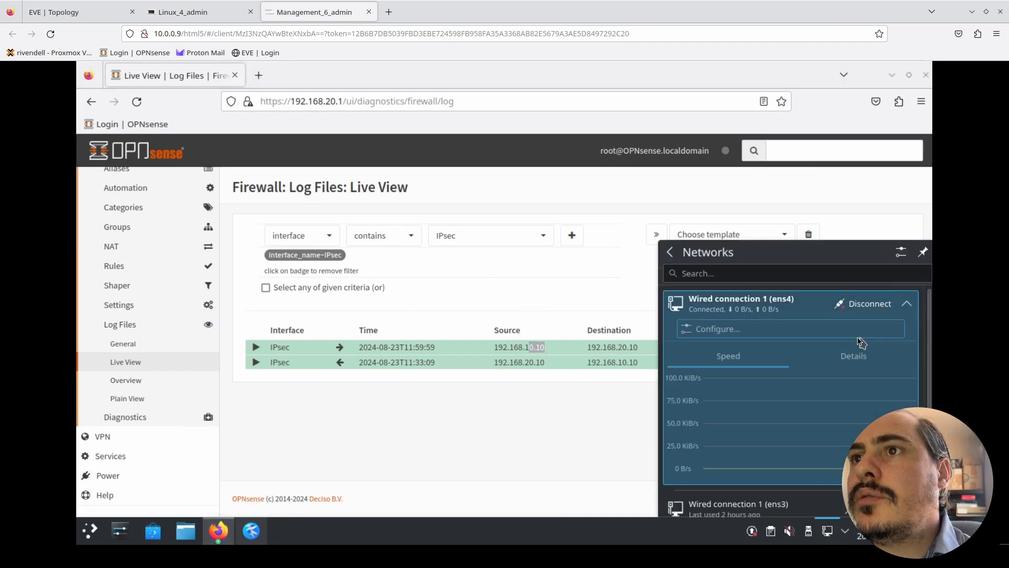
pyautogui.click(852, 357)
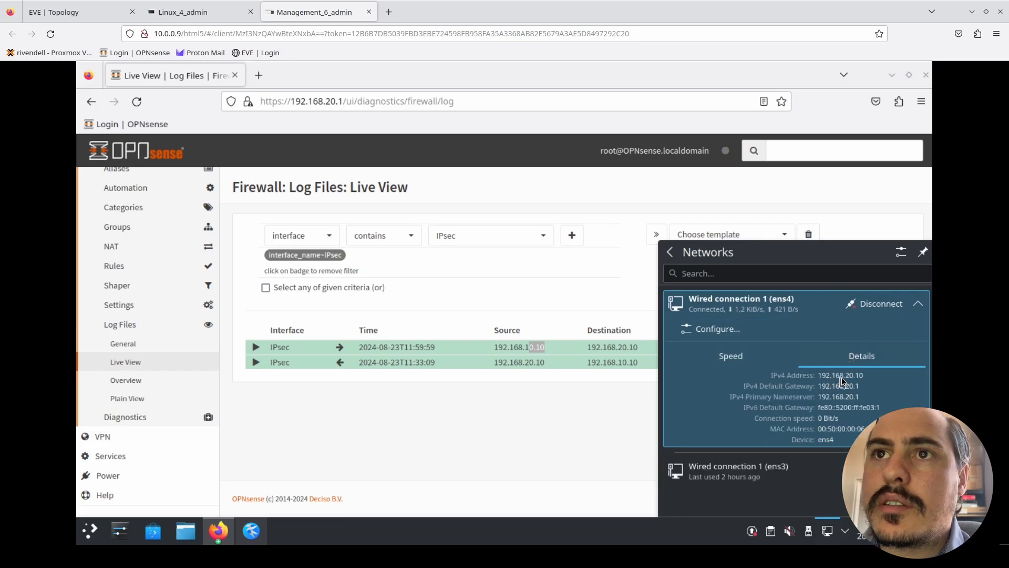
# - Return to the Building 1 Linux machine and view the IPv4 details of its Wired connection 1
pyautogui.click(176, 12)
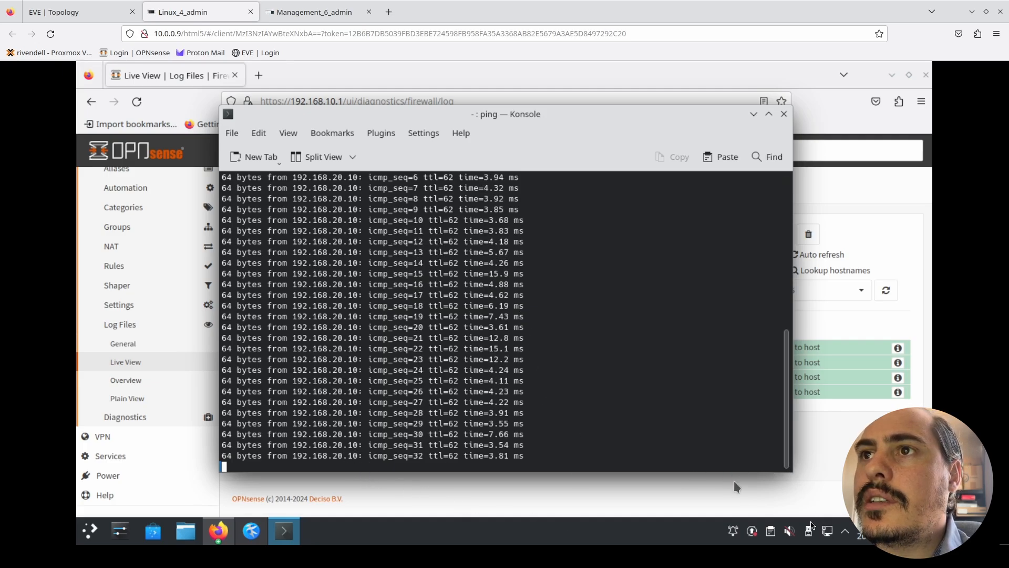
pyautogui.click(827, 532)
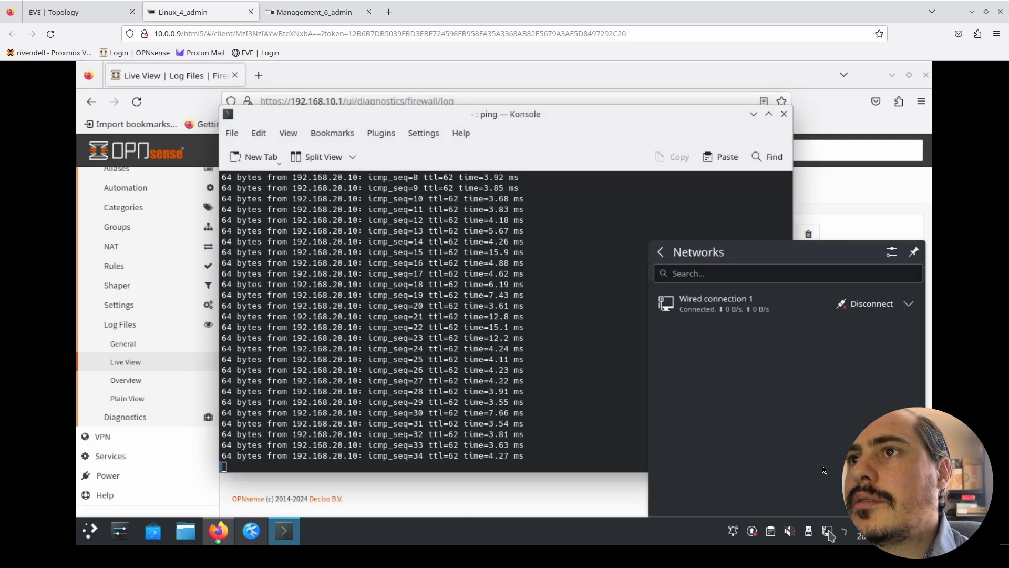
pyautogui.click(908, 304)
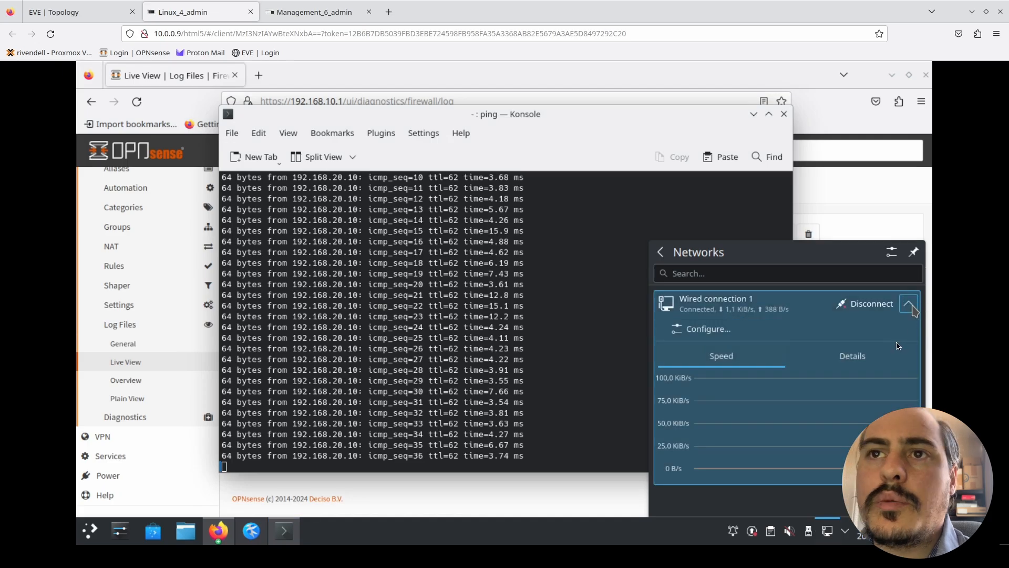
pyautogui.click(869, 357)
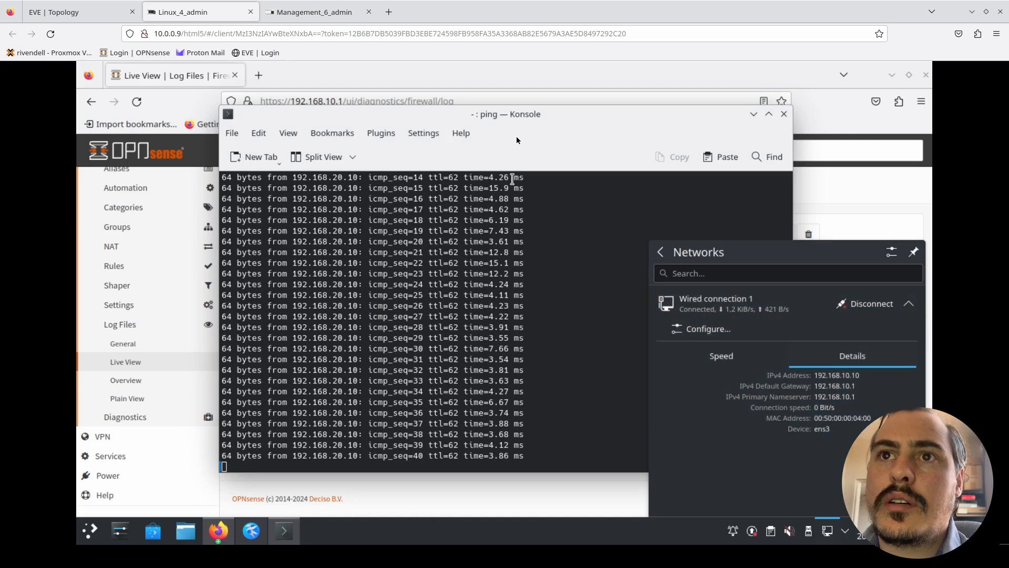
pyautogui.moveTo(518, 121); pyautogui.dragTo(451, 101)
# - Dismiss the network details on the Building 2 management machine and open a Konsole terminal there
pyautogui.click(320, 11)
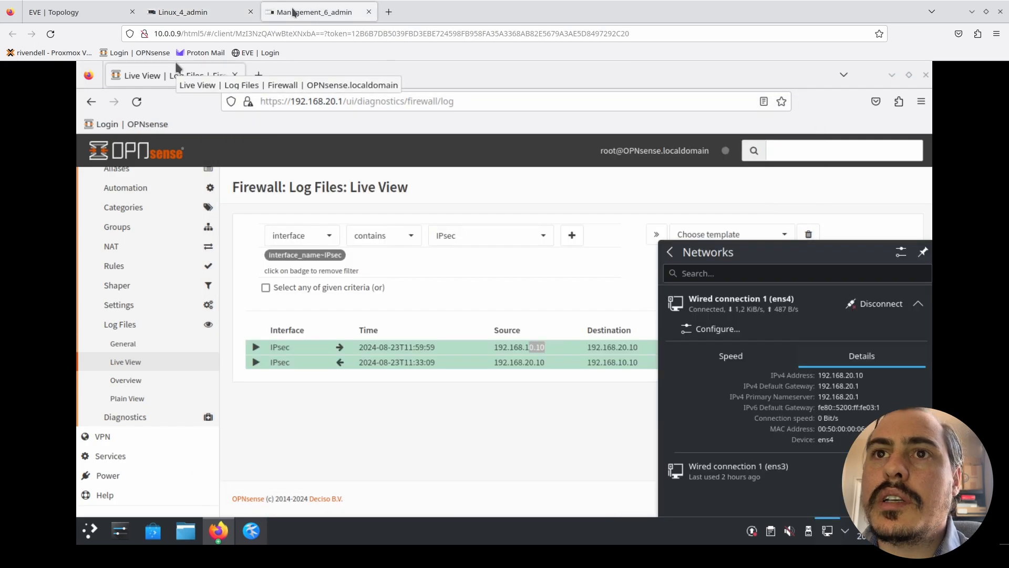
pyautogui.click(243, 467)
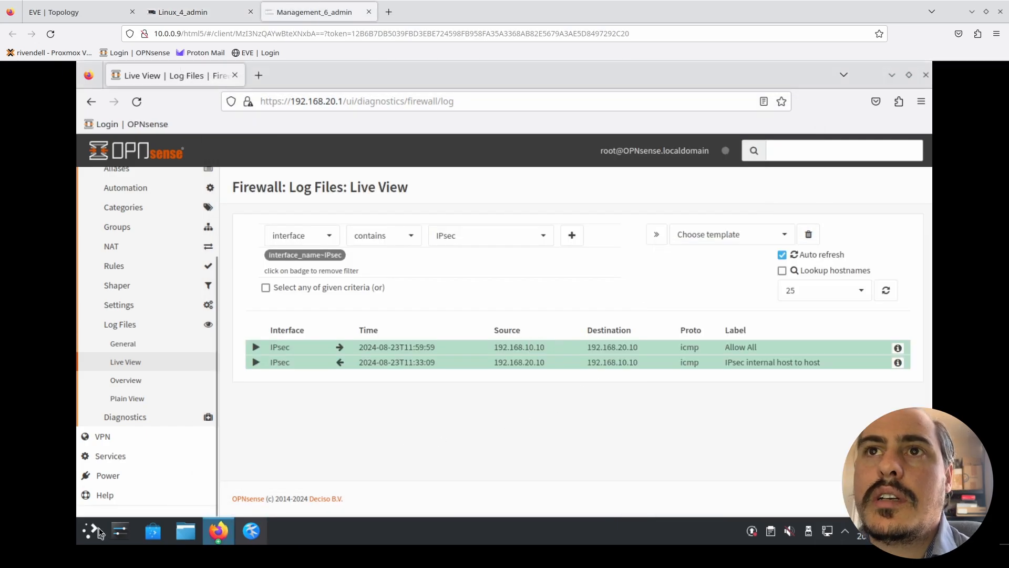
pyautogui.click(100, 532)
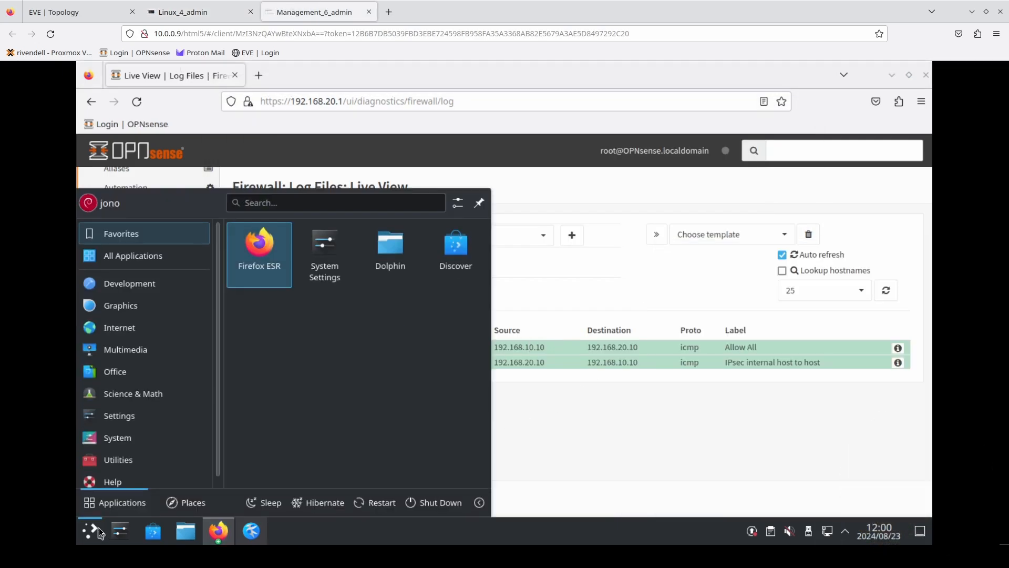
pyautogui.write('kon')
pyautogui.press('Return')
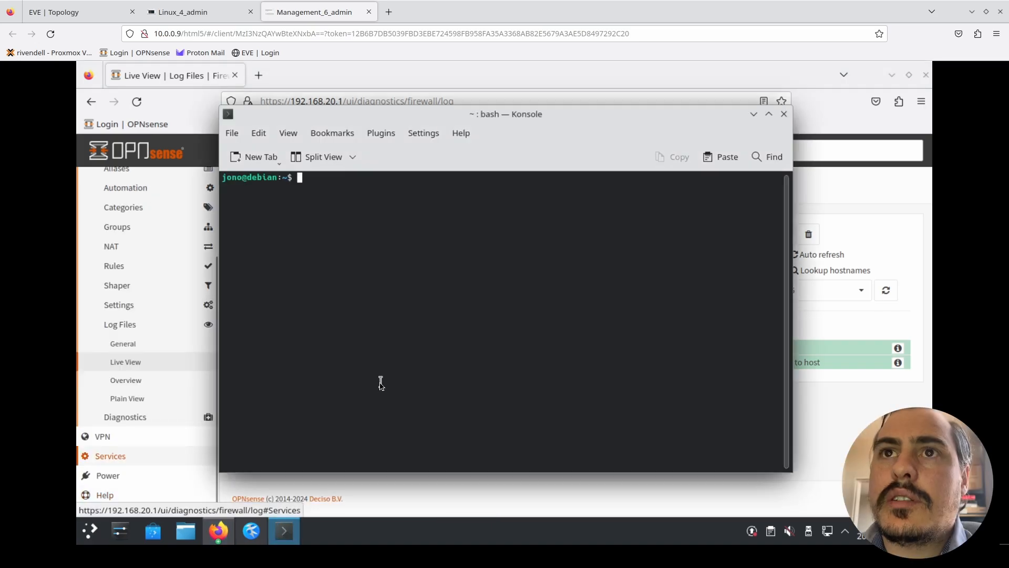
# - Ping 192.168.10.10 from the Building 2 management machine
pyautogui.write('ping ')
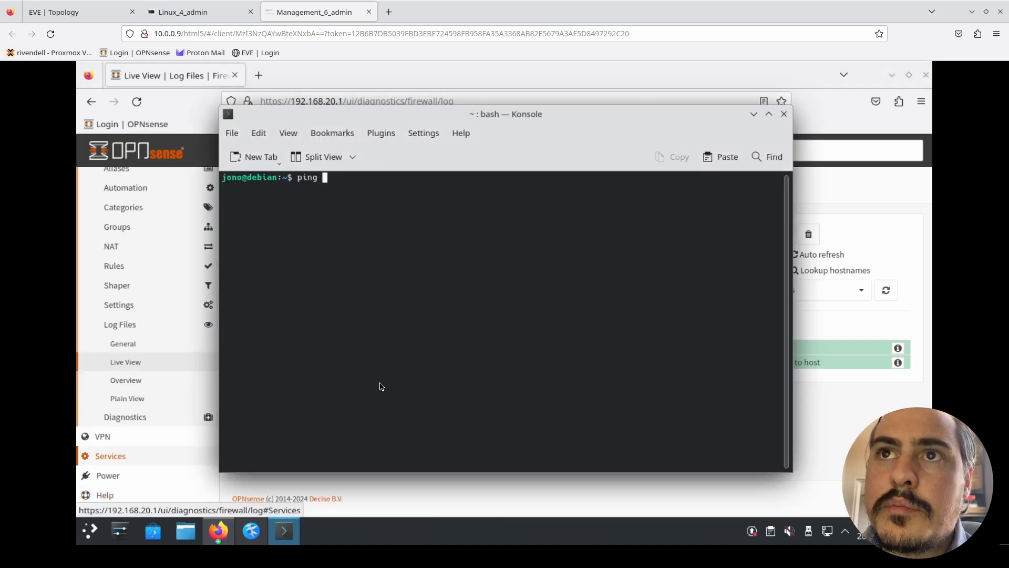
pyautogui.write('192.169')
pyautogui.press('BackSpace')
pyautogui.write('8.10.10')
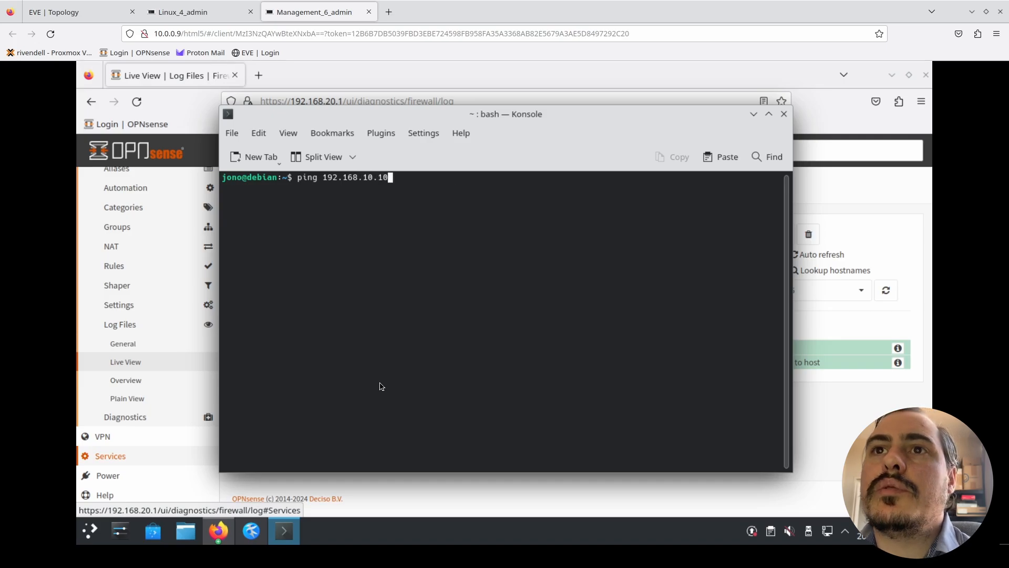
pyautogui.press('Return')
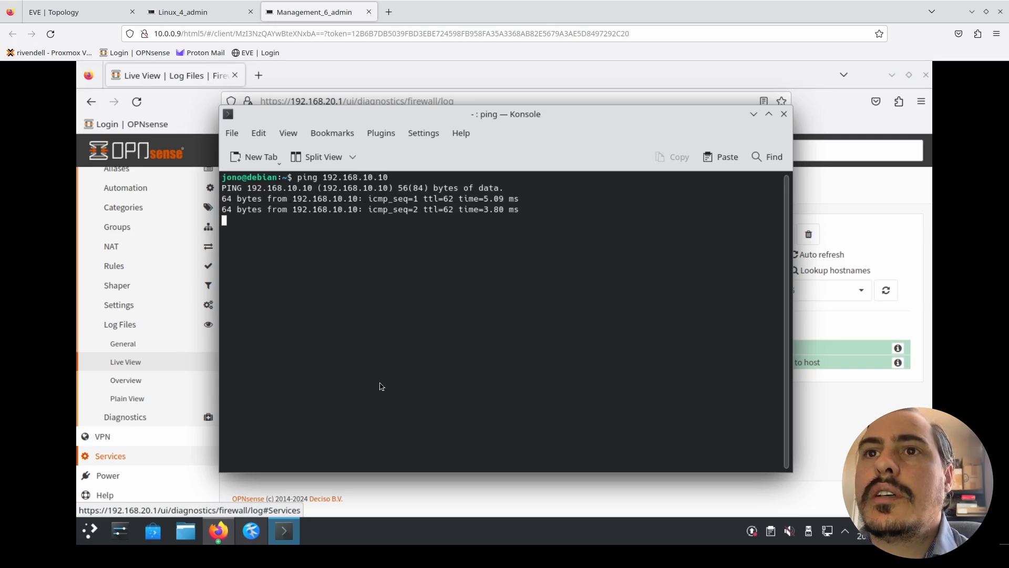
# - Inspect the IPsec entries in the live log on the Building 1 firewall and the Building 2 firewall
pyautogui.click(185, 5)
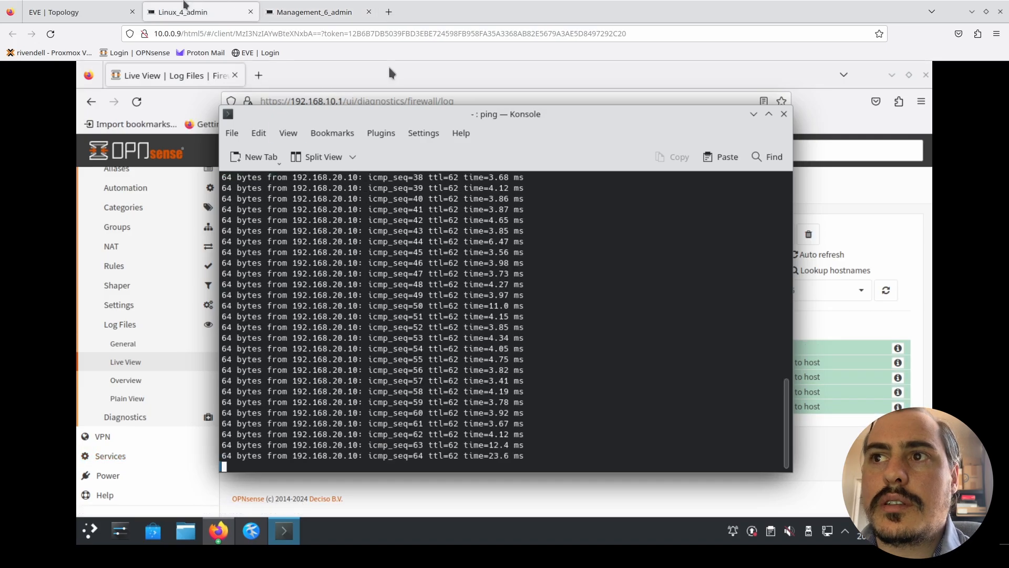
pyautogui.click(821, 476)
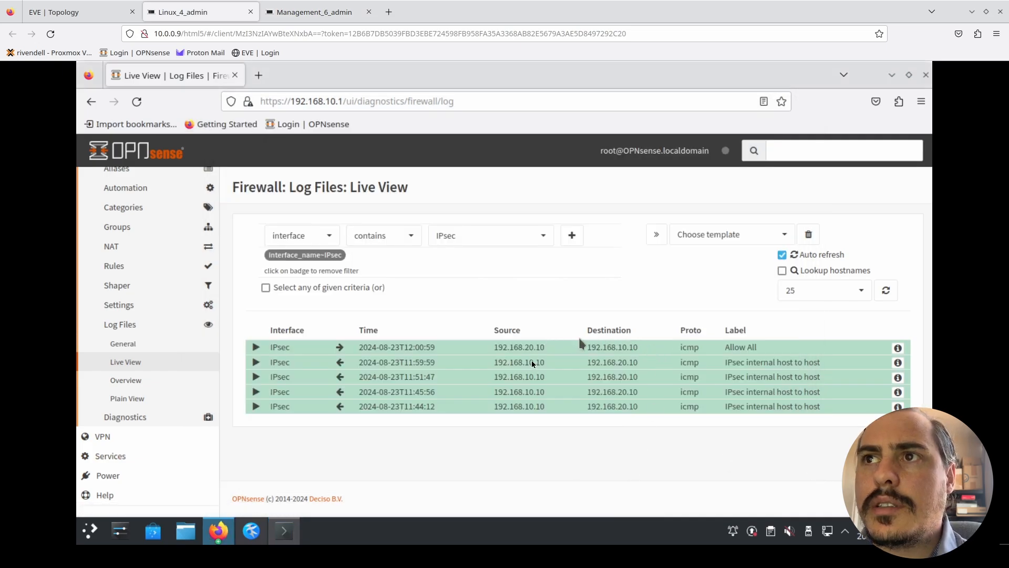
pyautogui.click(308, 7)
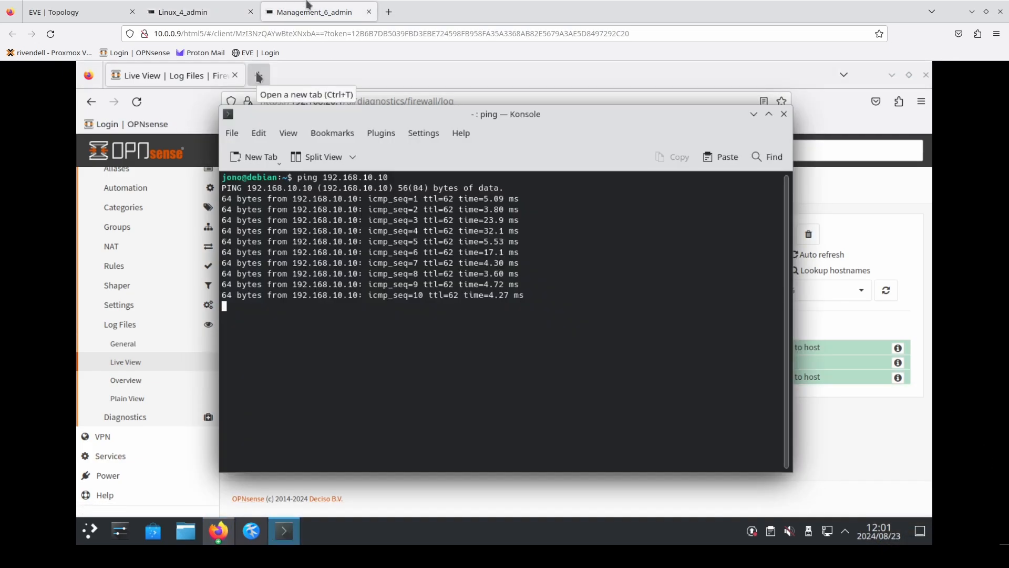
pyautogui.click(850, 428)
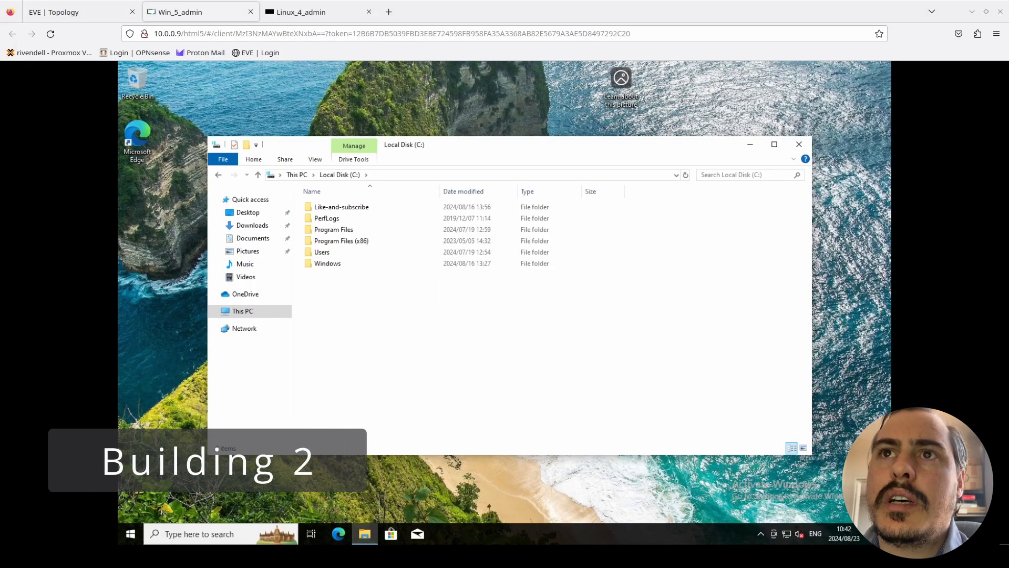
# - View the sharing properties of the Like-and-subscribe folder on the Building 2 Windows machine
pyautogui.click(867, 483)
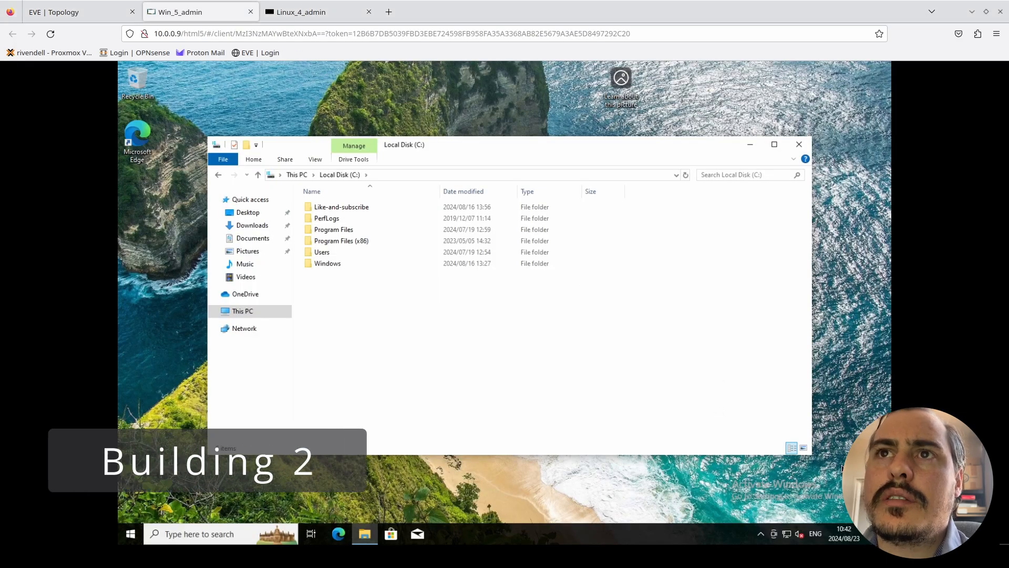
pyautogui.click(346, 210)
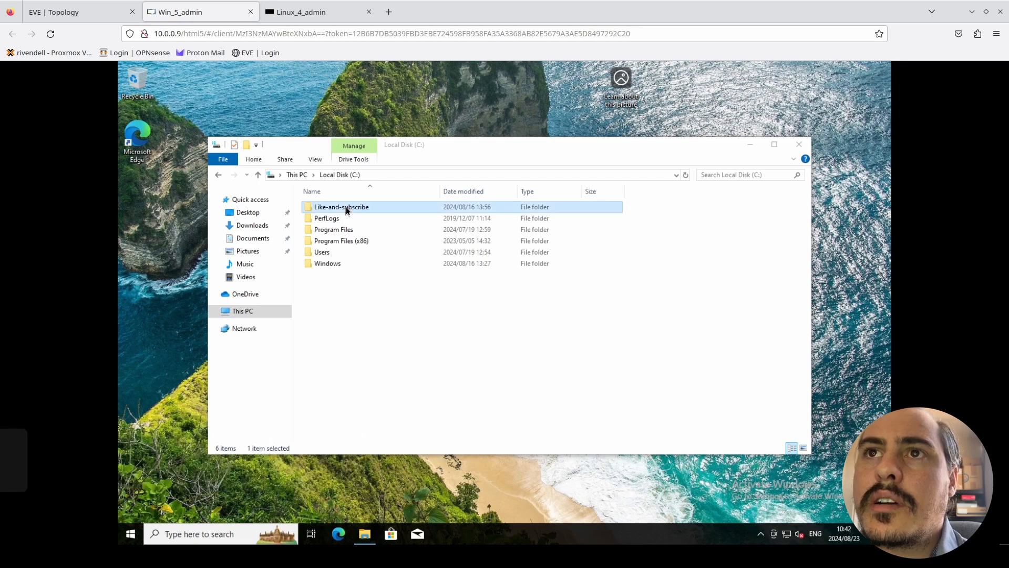
pyautogui.rightClick(347, 211)
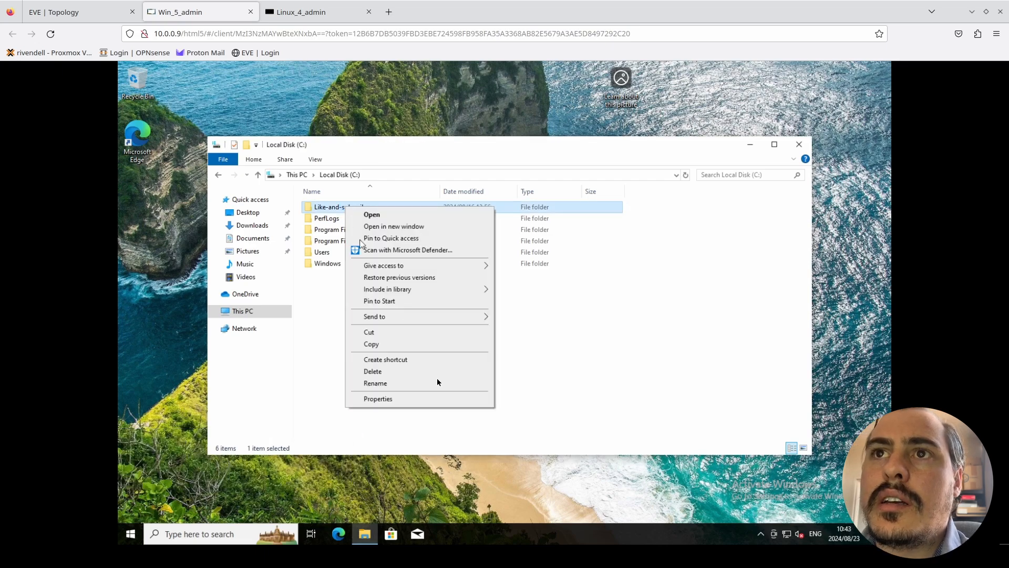
pyautogui.click(437, 399)
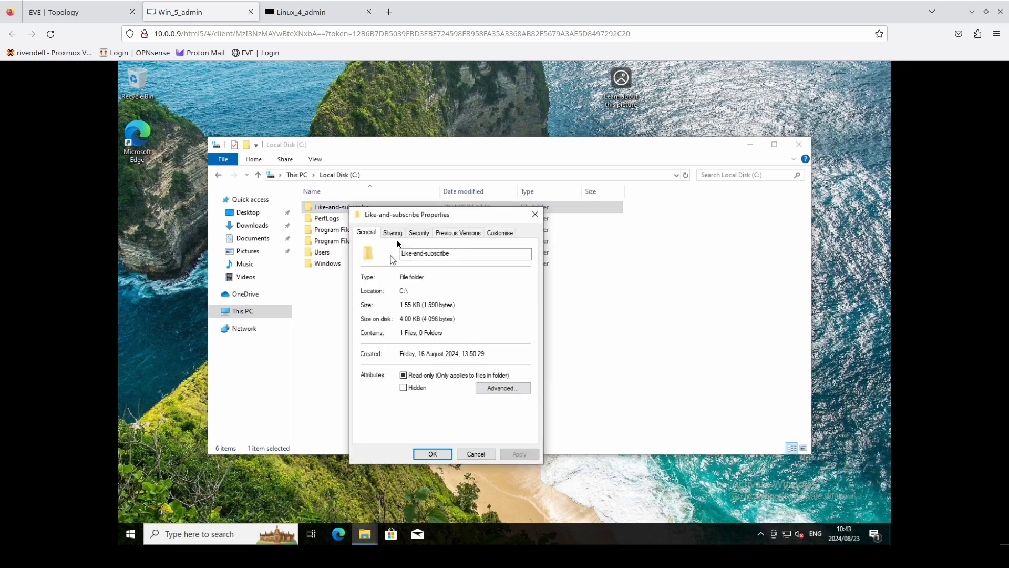
pyautogui.click(400, 237)
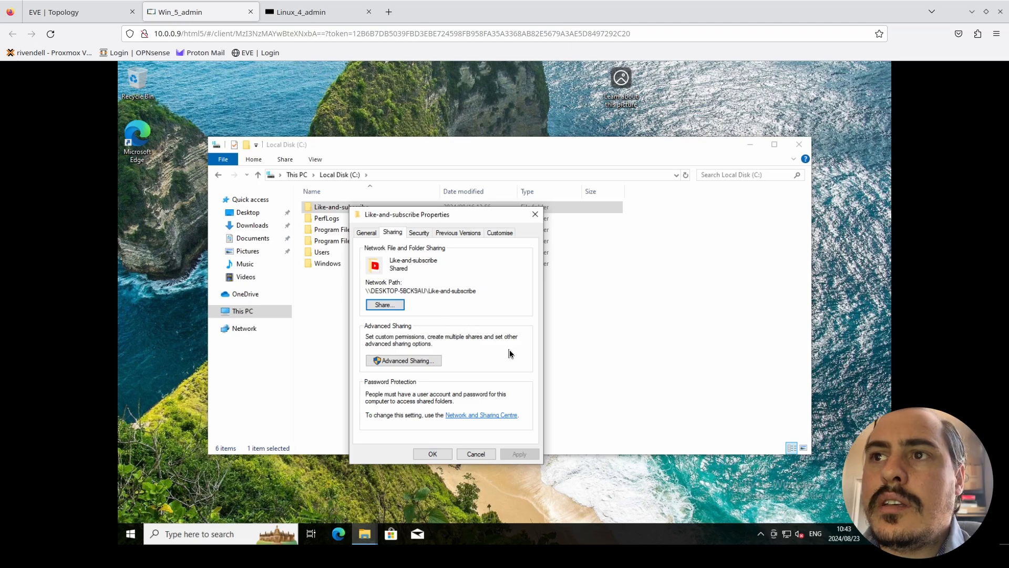
# - Examine the Windows machine's Ethernet connection properties for its network profile and IPv4 address
pyautogui.rightClick(791, 535)
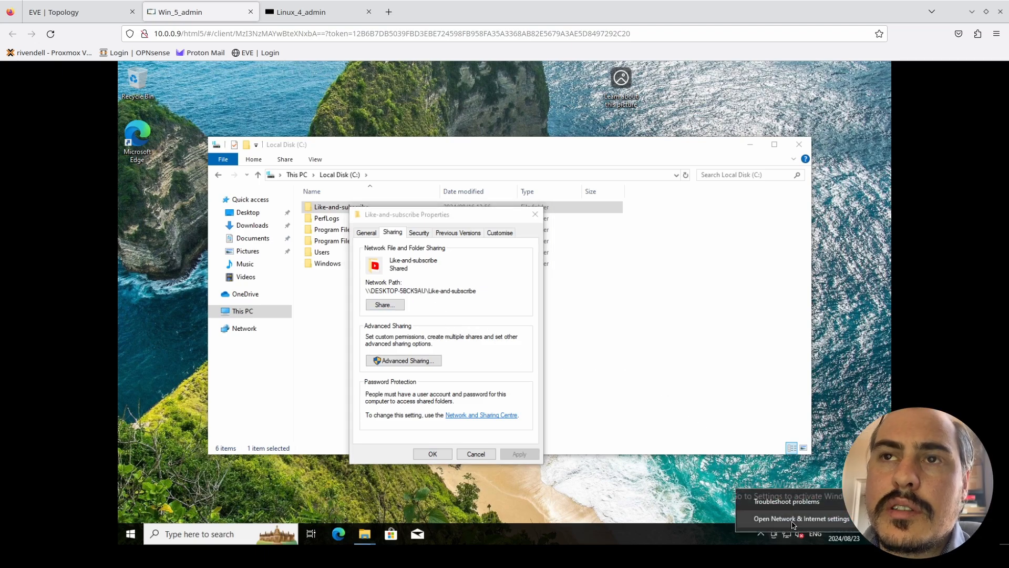
pyautogui.click(794, 519)
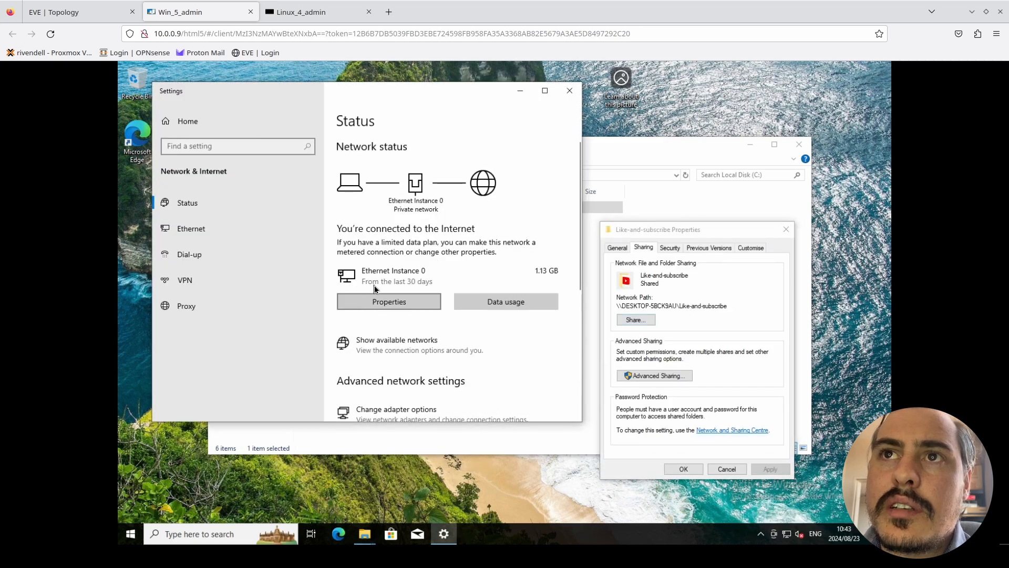
pyautogui.click(374, 288)
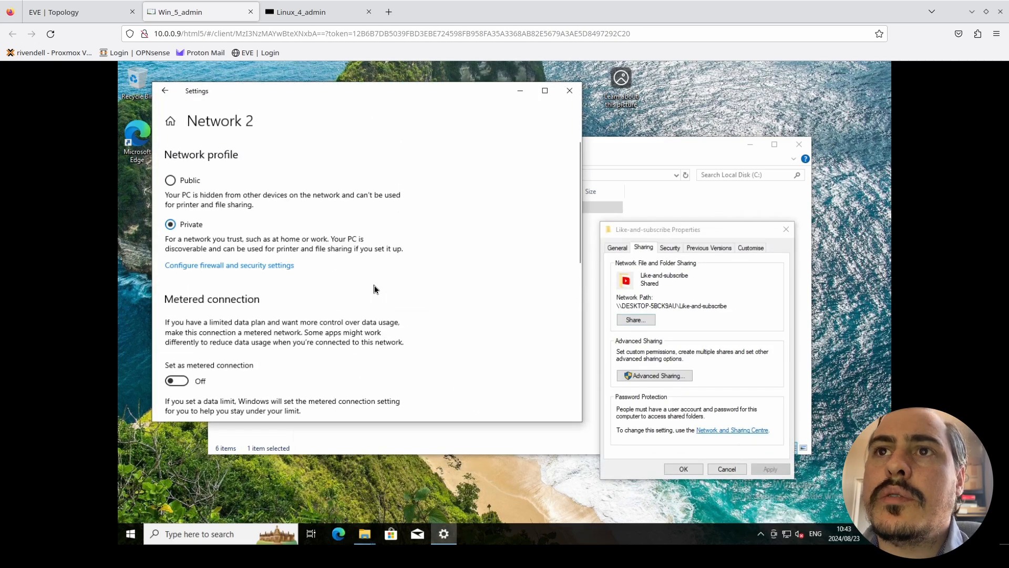
pyautogui.scroll(-2, 377, 307)
pyautogui.scroll(-4, 376, 307)
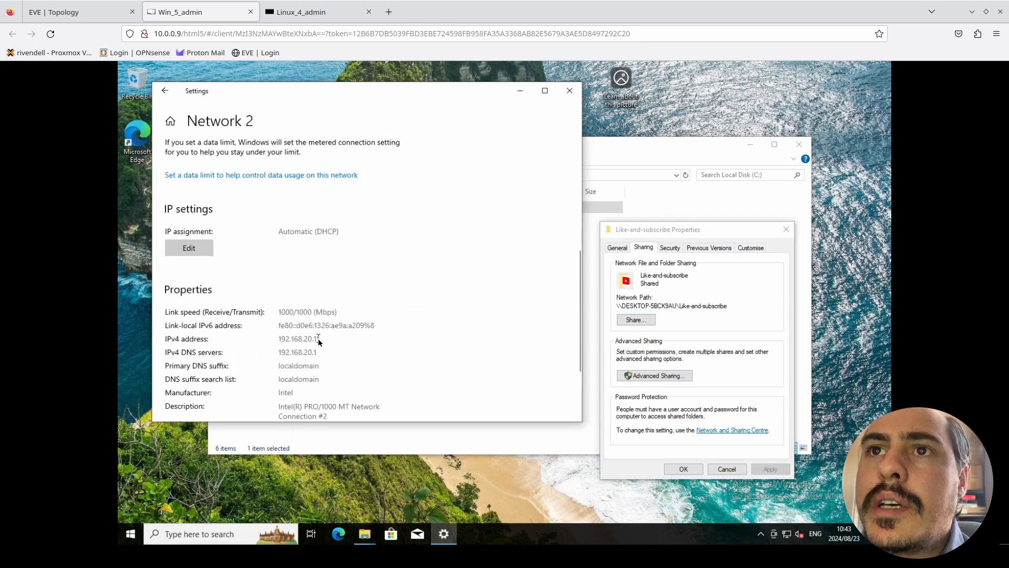
pyautogui.scroll(5, 363, 349)
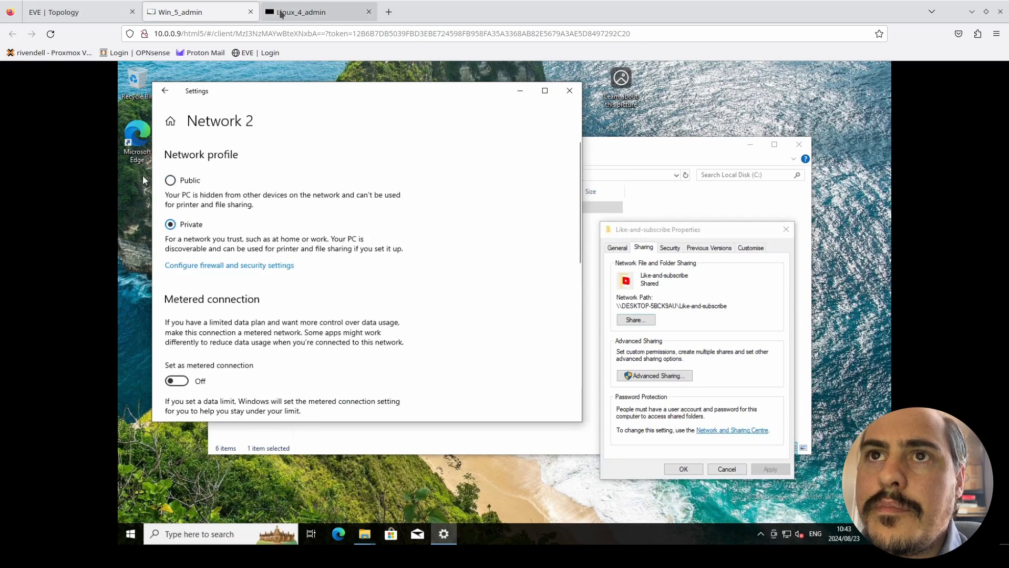
# - Switch to the Building 1 Linux management machine and open a Konsole terminal
pyautogui.click(303, 12)
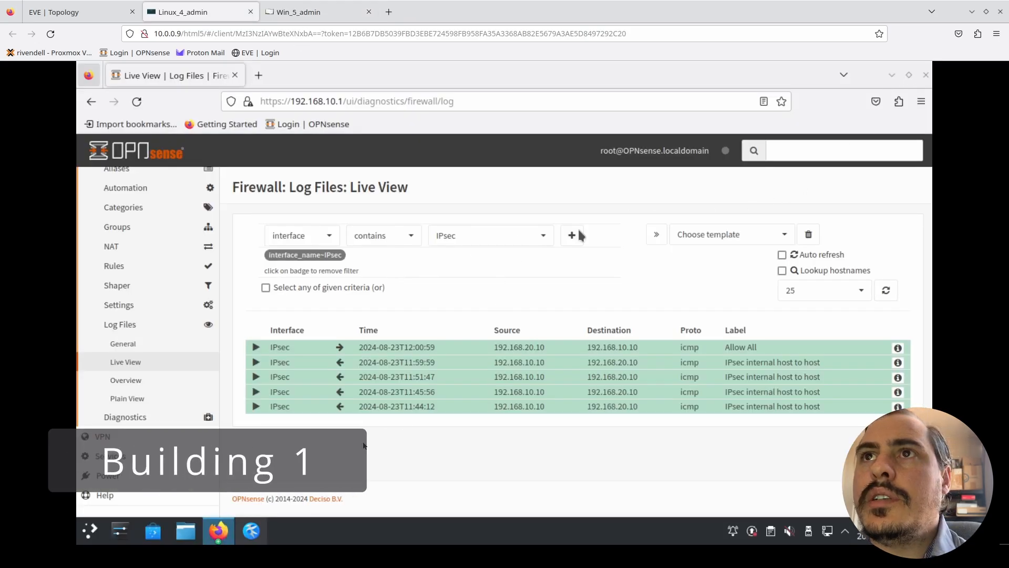
pyautogui.click(88, 533)
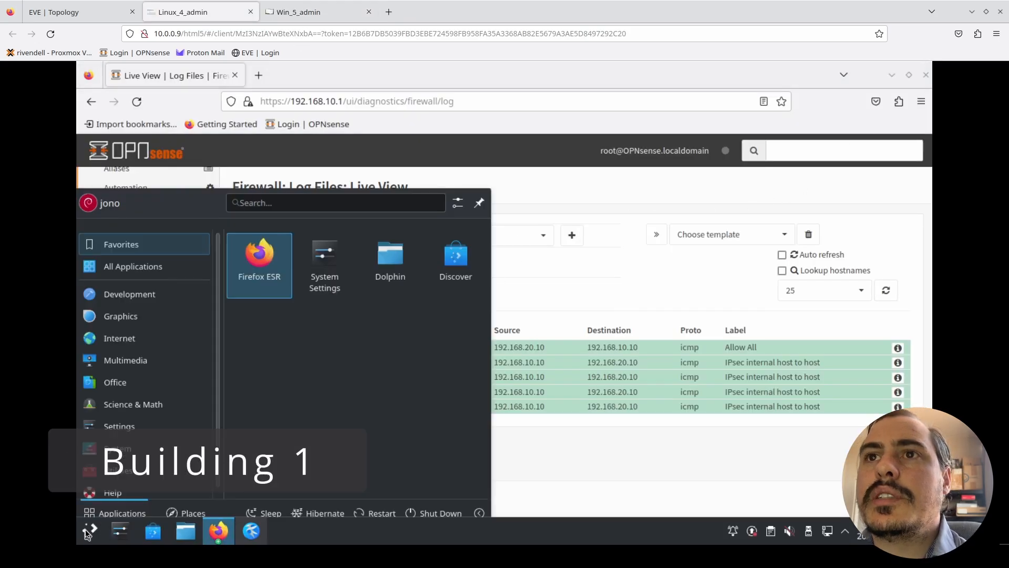
pyautogui.write('kon')
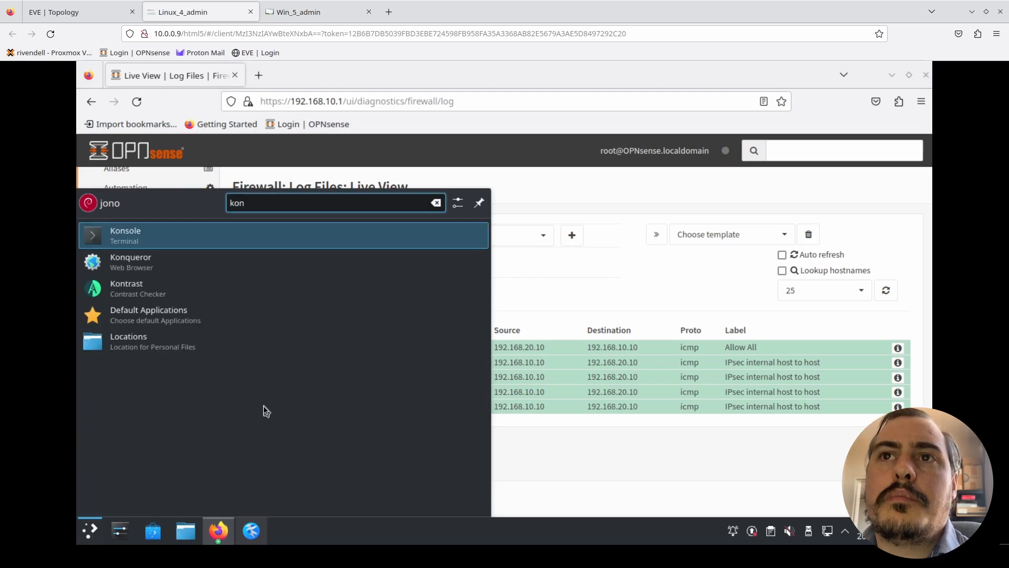
pyautogui.press('Return')
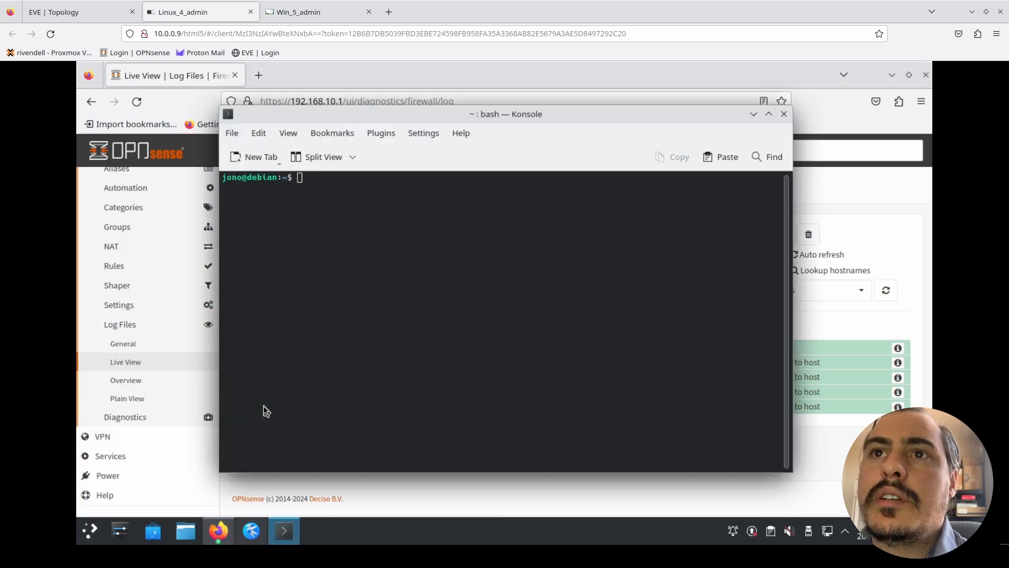
# - Ping the Building 2 Windows machine at 192.168.20.11, stopping the ping after several packets
pyautogui.write('ping')
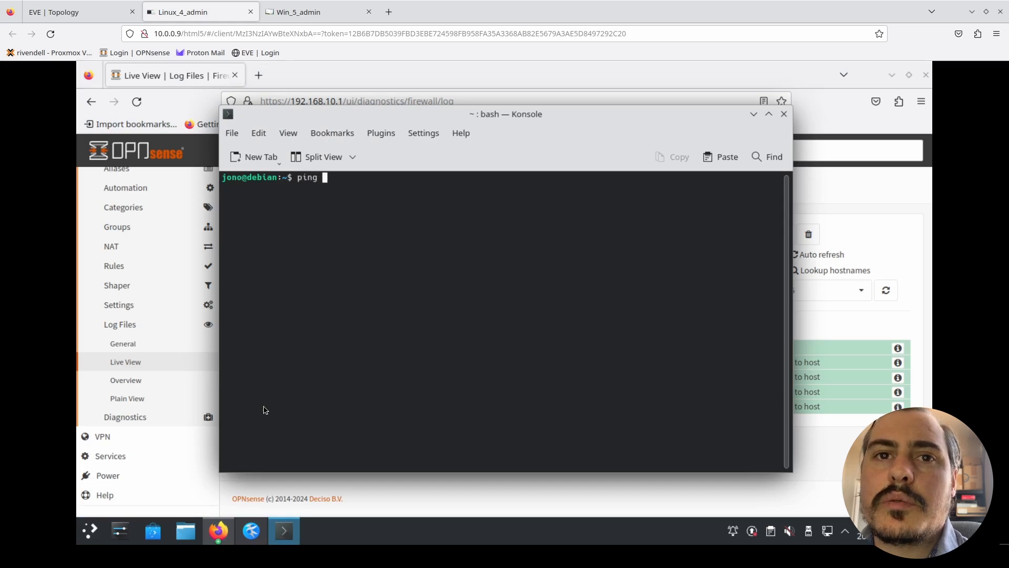
pyautogui.press('pageup')
pyautogui.press('Delete')
pyautogui.press('Right')
pyautogui.press('Right')
pyautogui.press('Right')
pyautogui.press('Right')
pyautogui.press('Right')
pyautogui.press('Right')
pyautogui.press('Right')
pyautogui.press('Right')
pyautogui.press('Right')
pyautogui.press('Right')
pyautogui.press('Left')
pyautogui.press('Left')
pyautogui.press('Left')
pyautogui.press('Left')
pyautogui.press('Left')
pyautogui.press('Left')
pyautogui.press('Left')
pyautogui.press('Left')
pyautogui.press('Left')
pyautogui.press('Left')
pyautogui.write('1')
pyautogui.press('Right')
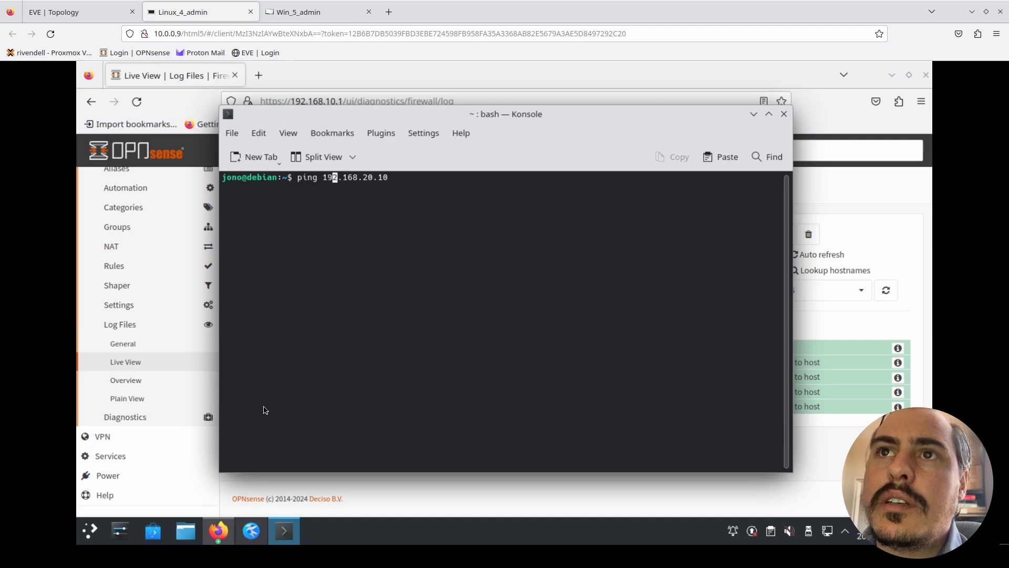
pyautogui.press('Right')
pyautogui.press('Right')
pyautogui.press('Right')
pyautogui.press('Right')
pyautogui.press('Right')
pyautogui.press('Right')
pyautogui.press('Right')
pyautogui.press('Right')
pyautogui.press('Right')
pyautogui.press('Right')
pyautogui.press('Right')
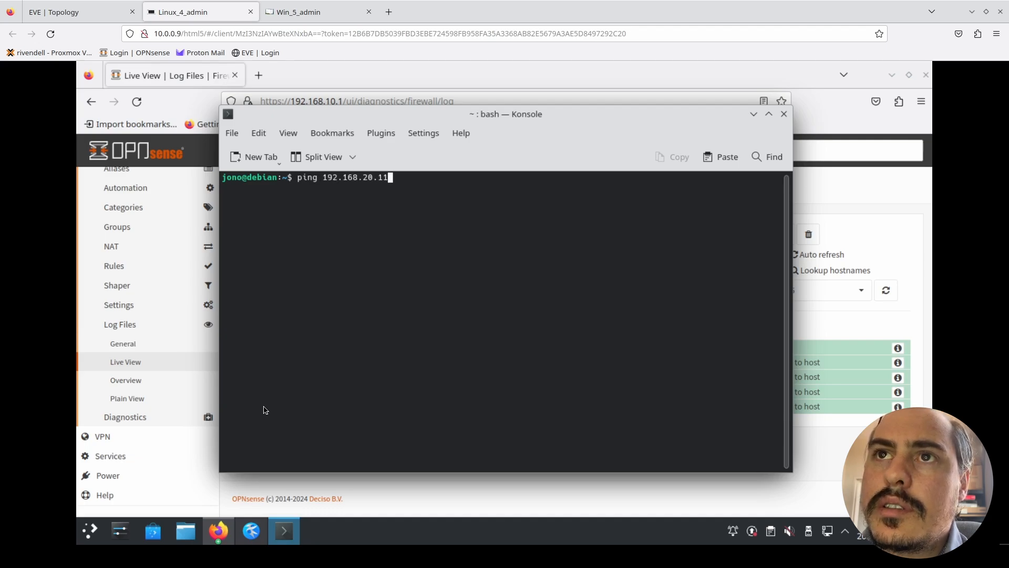
pyautogui.press('Return')
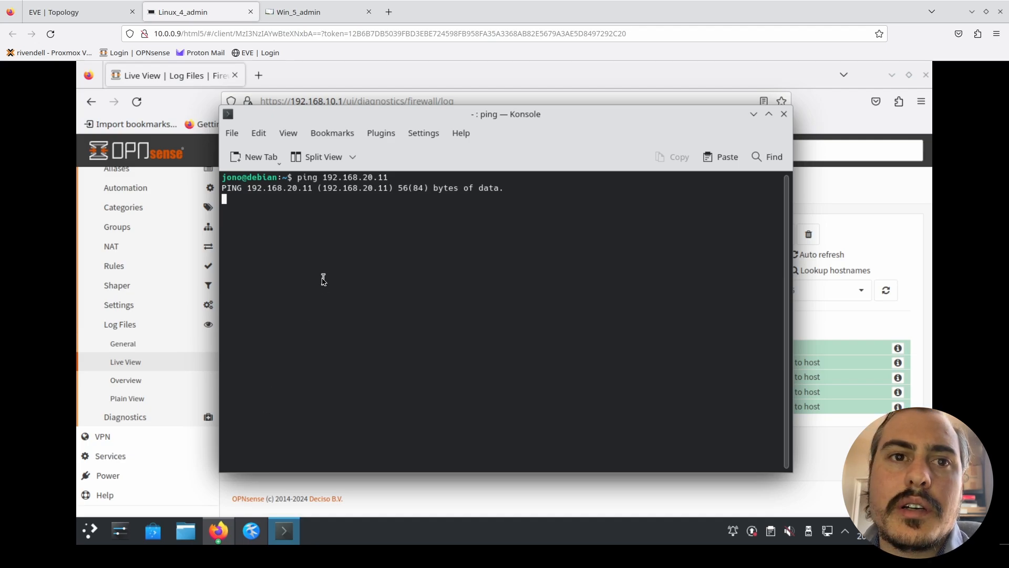
pyautogui.hotkey('ctrl', 'c')
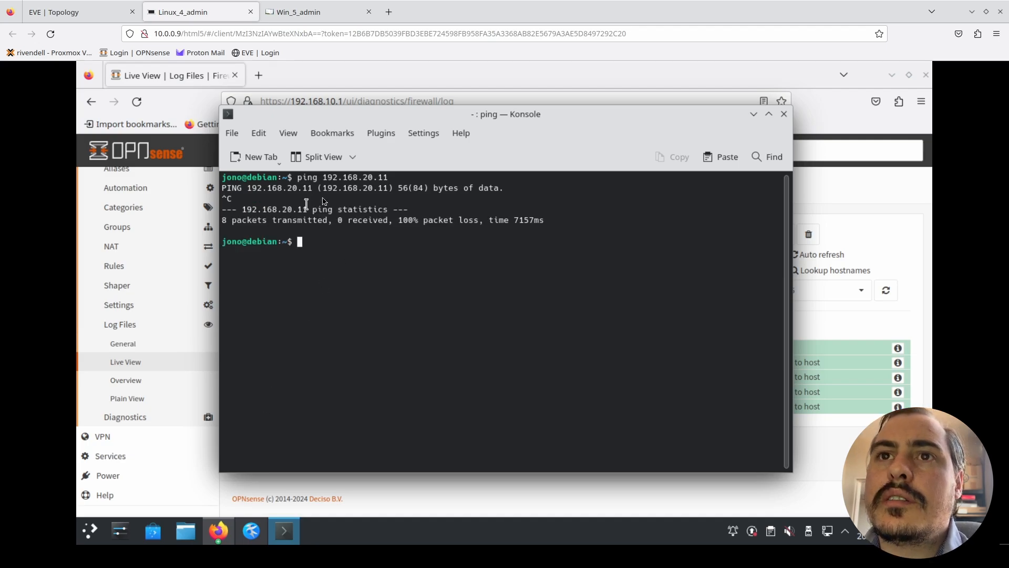
# - Browse the network's SMB shared folders in Dolphin and enlarge its window
pyautogui.click(187, 535)
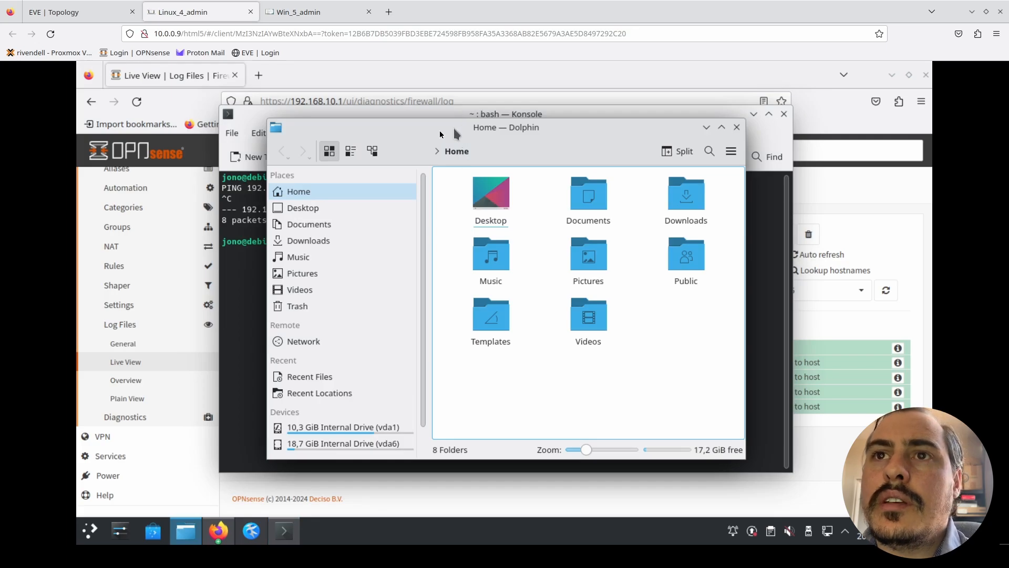
pyautogui.moveTo(440, 134); pyautogui.dragTo(422, 137)
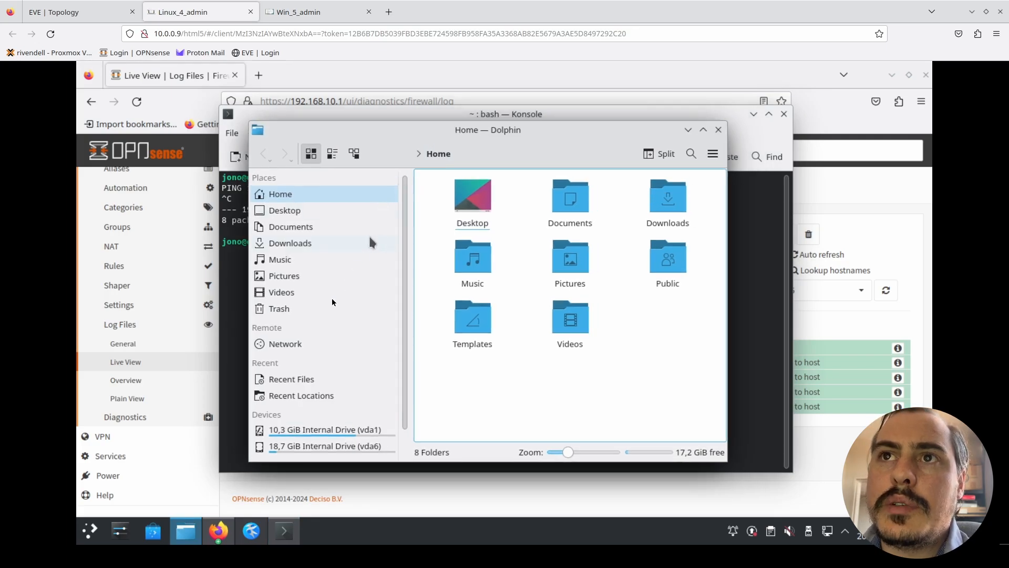
pyautogui.click(297, 348)
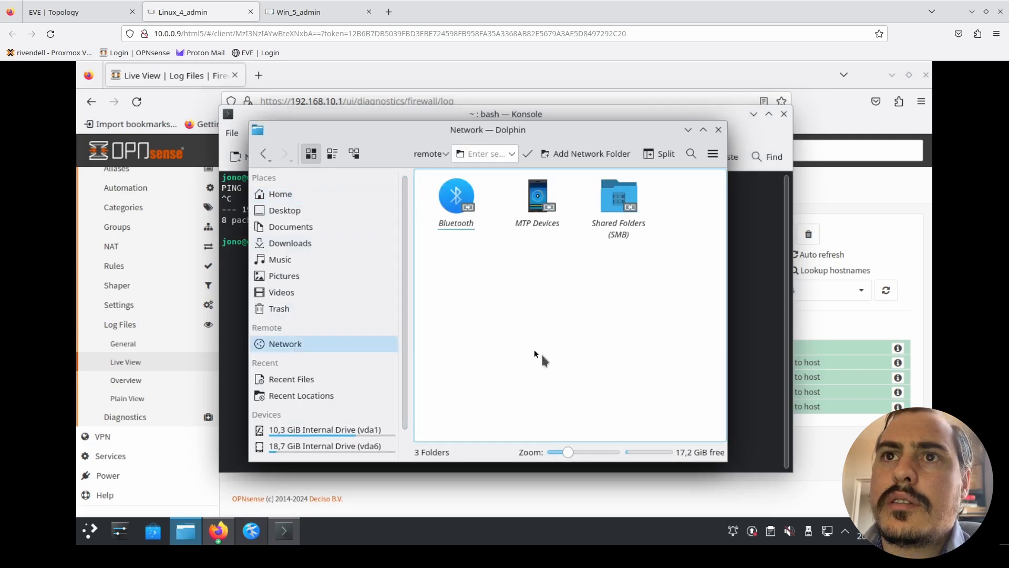
pyautogui.doubleClick(618, 207)
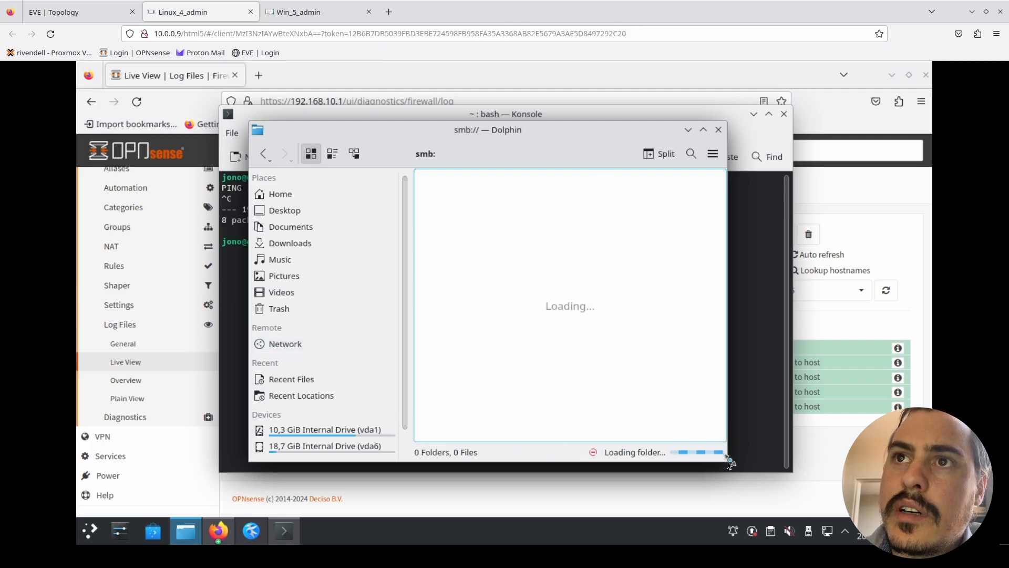
pyautogui.moveTo(728, 461); pyautogui.dragTo(914, 498)
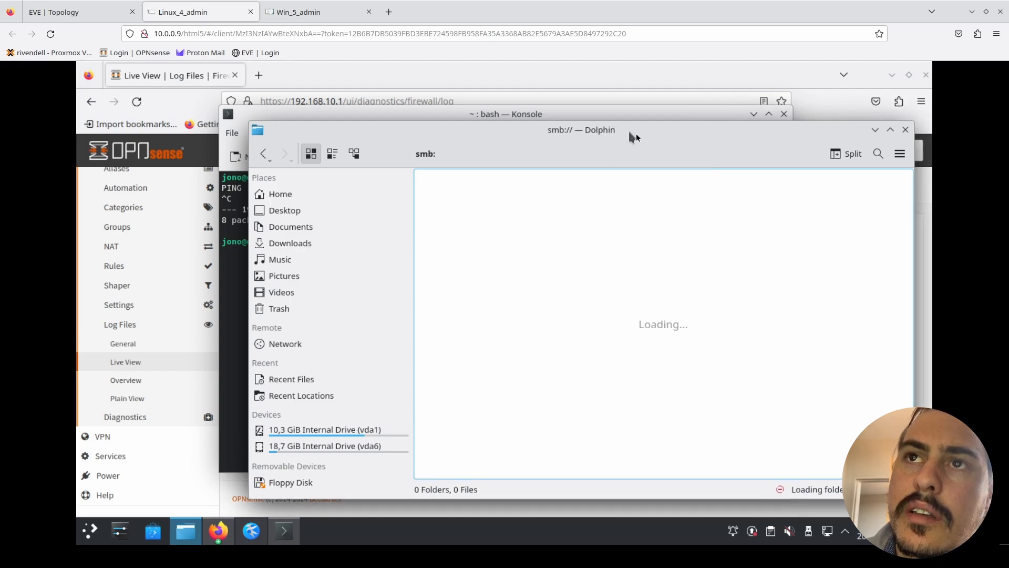
pyautogui.moveTo(604, 137); pyautogui.dragTo(558, 132)
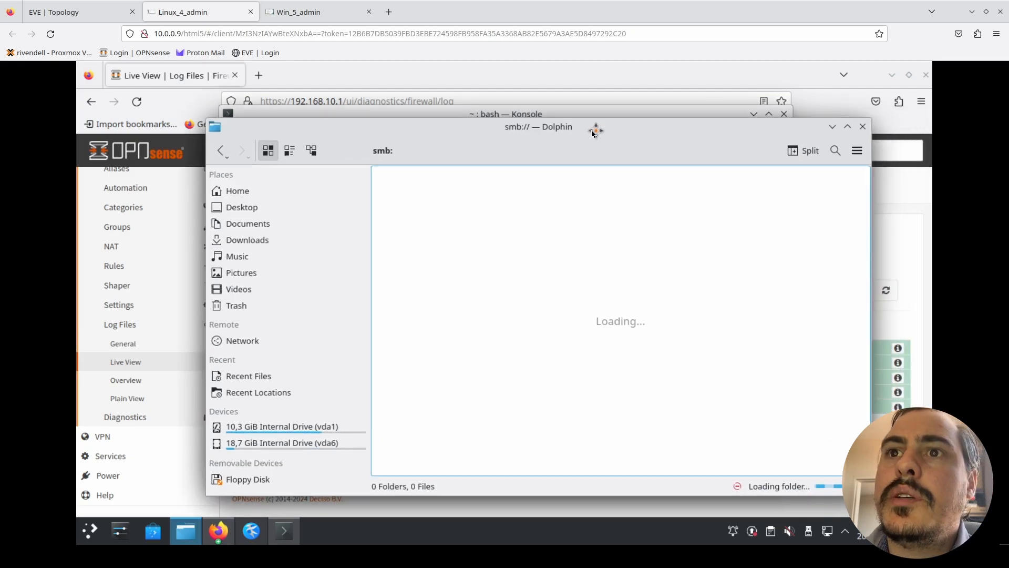
# - Try to open the Windows machine's shares at smb://192.168.20.11 in the file manager
pyautogui.click(423, 152)
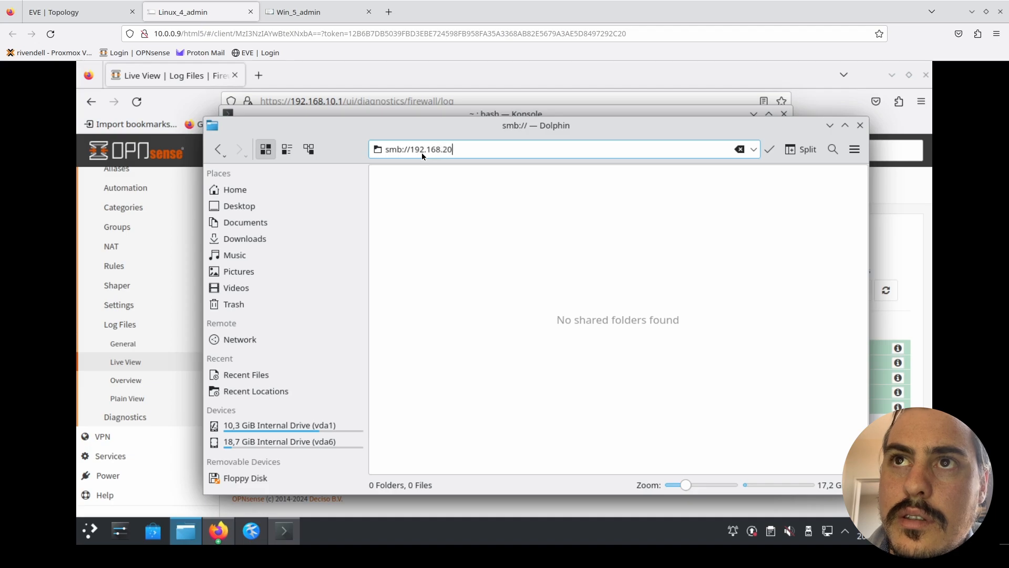
pyautogui.write('0.11')
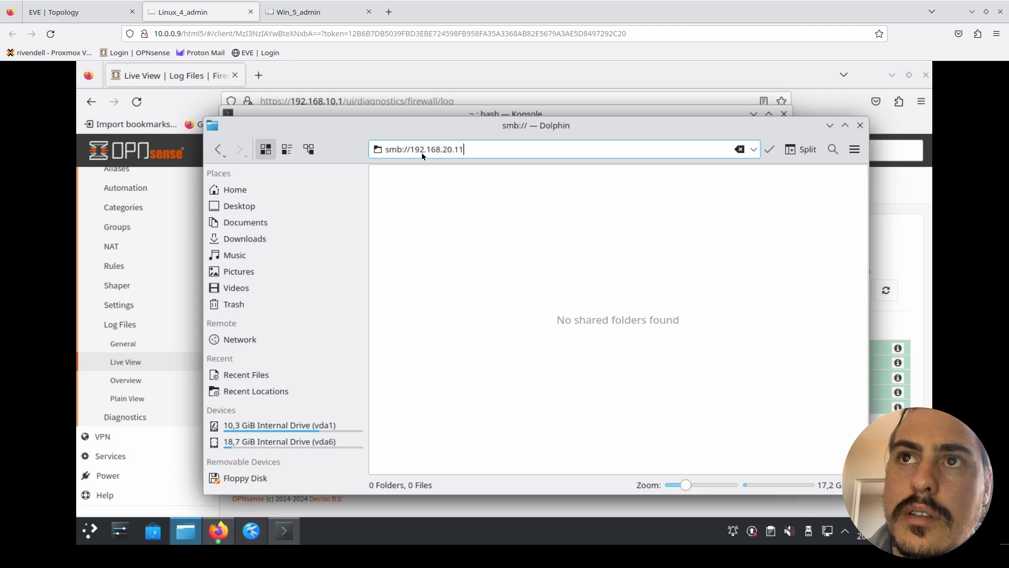
pyautogui.press('Return')
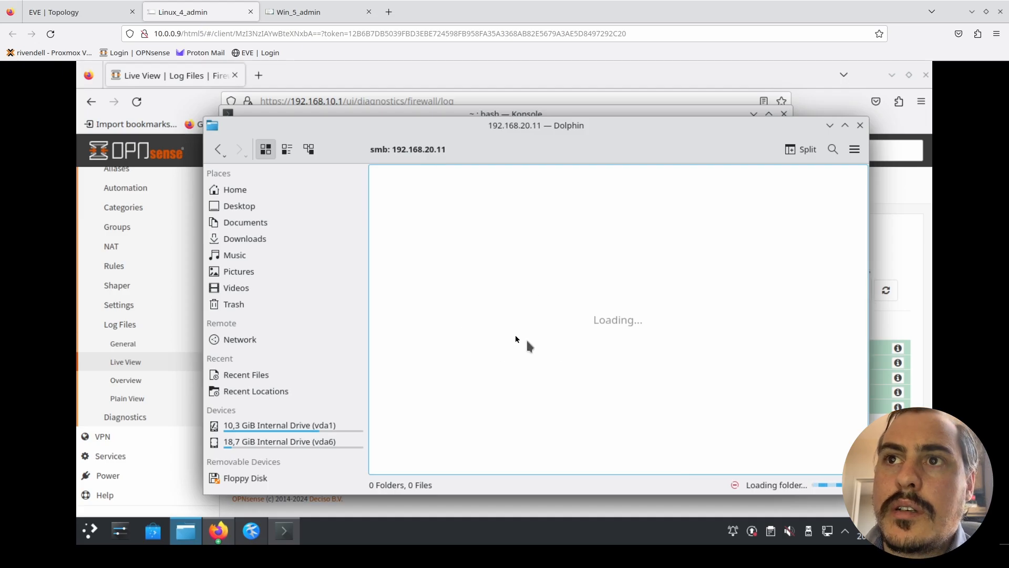
# - Check the IPv4 address in the Building 2 Windows machine's network properties, and close its Settings window
pyautogui.click(326, 16)
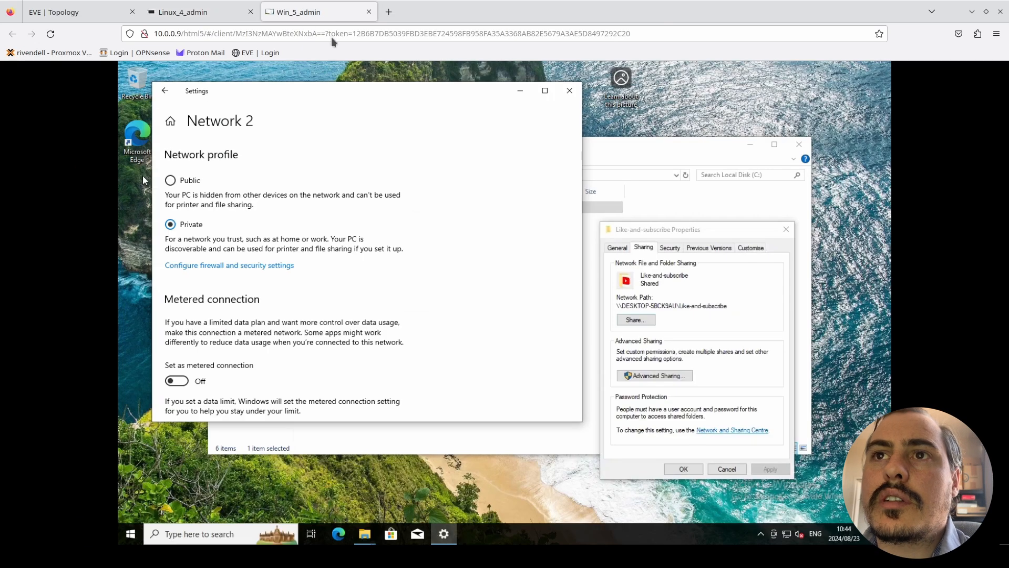
pyautogui.scroll(-3, 478, 295)
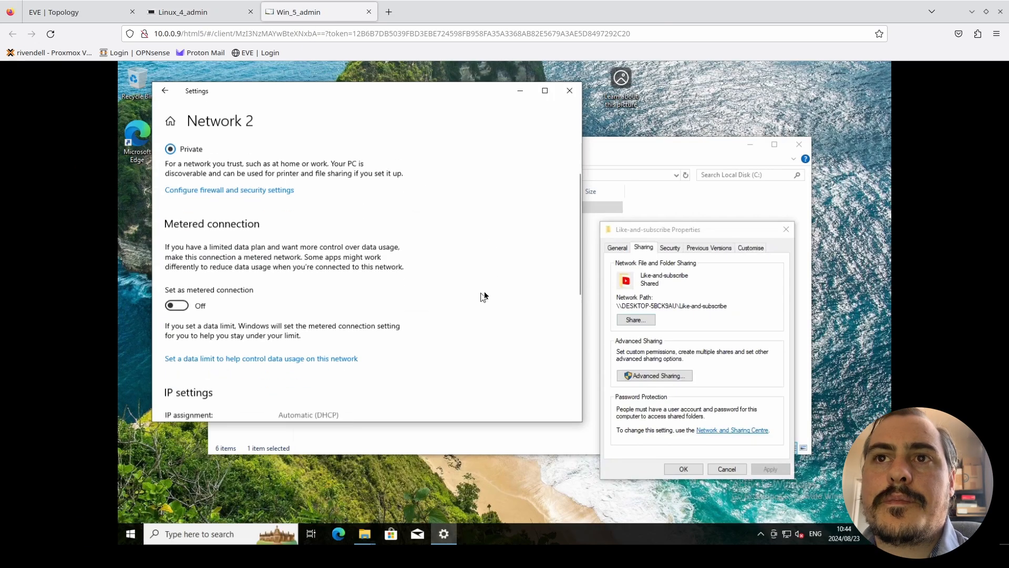
pyautogui.scroll(-2, 533, 170)
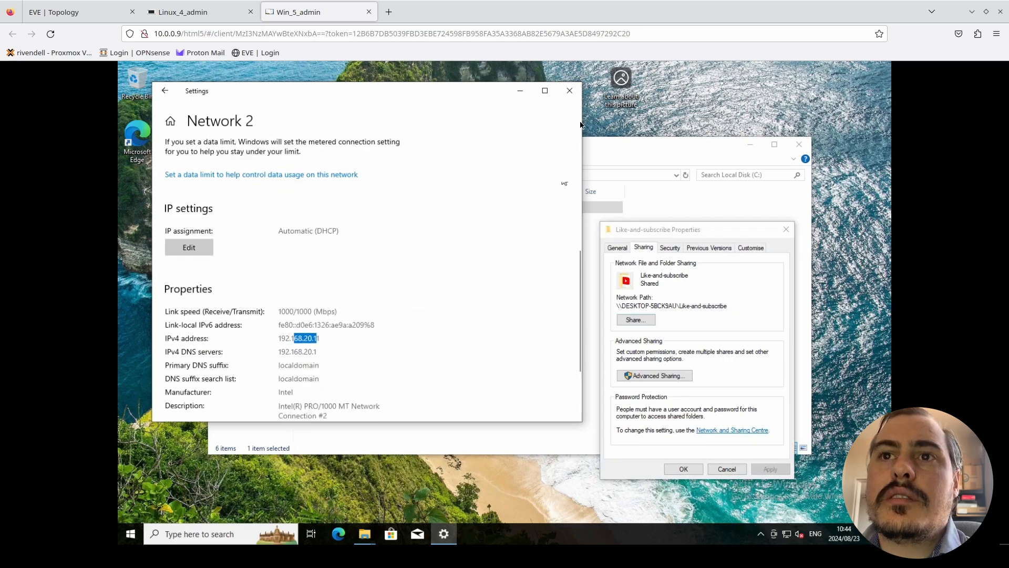
pyautogui.click(568, 91)
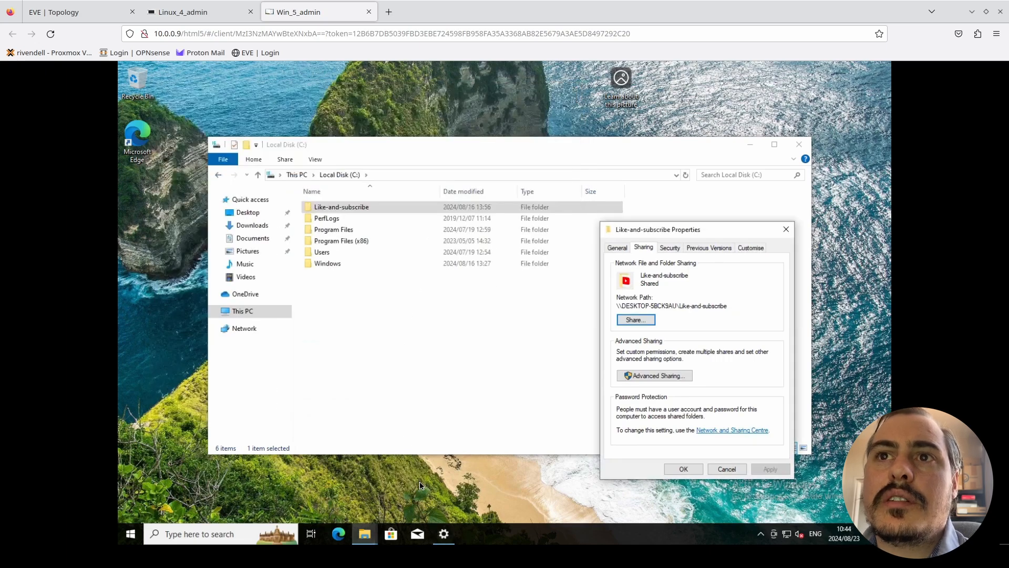
# - Open the inbound rules of Windows Defender Firewall with Advanced Security on the Windows machine
pyautogui.click(130, 534)
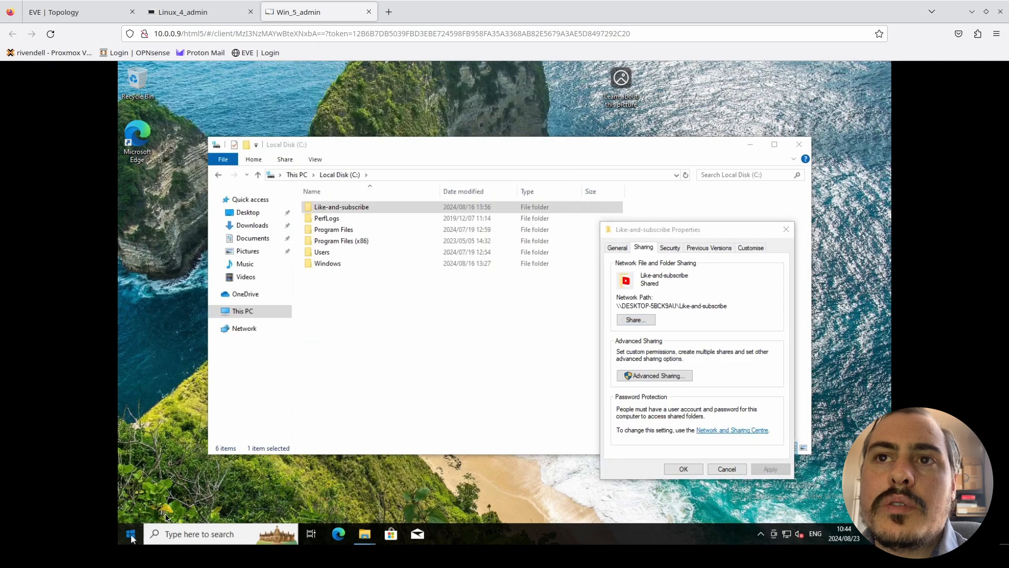
pyautogui.write('fire')
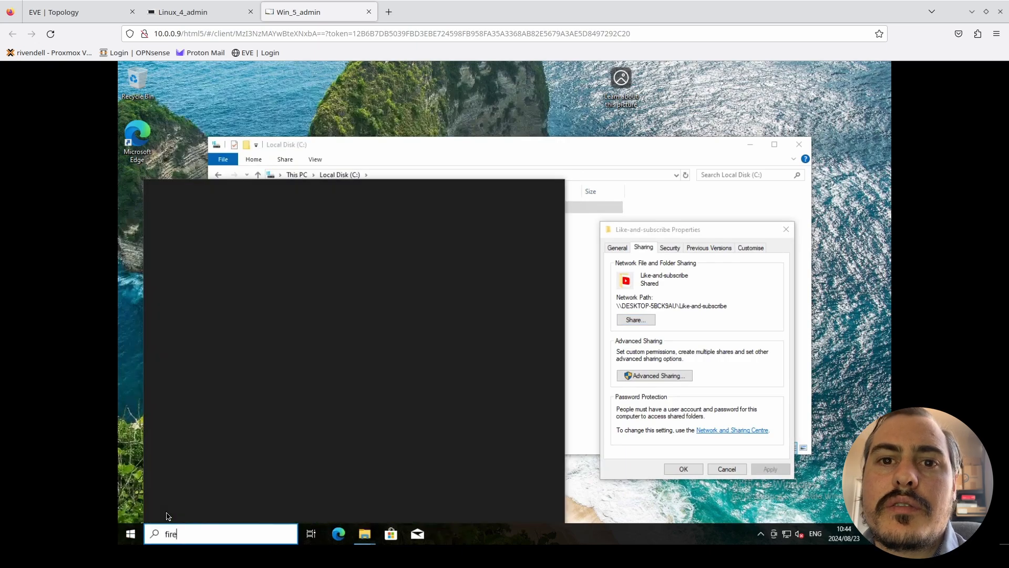
pyautogui.write('w')
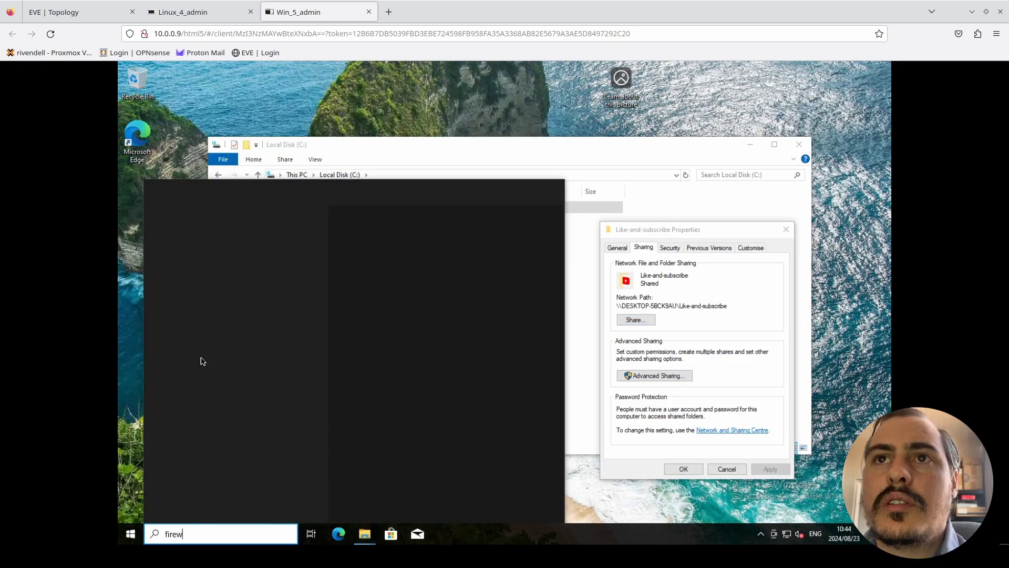
pyautogui.write('all')
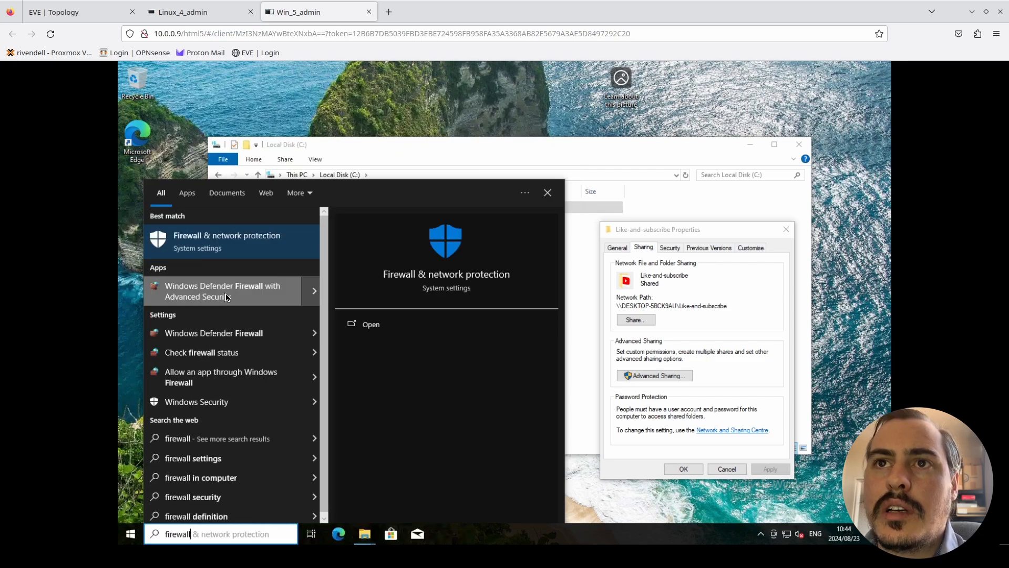
pyautogui.click(225, 297)
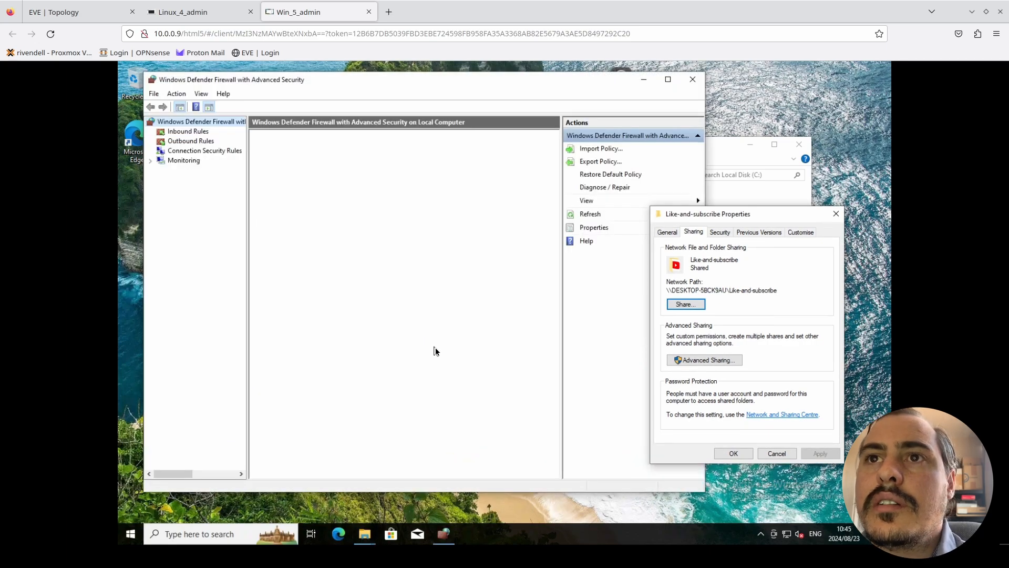
pyautogui.click(200, 135)
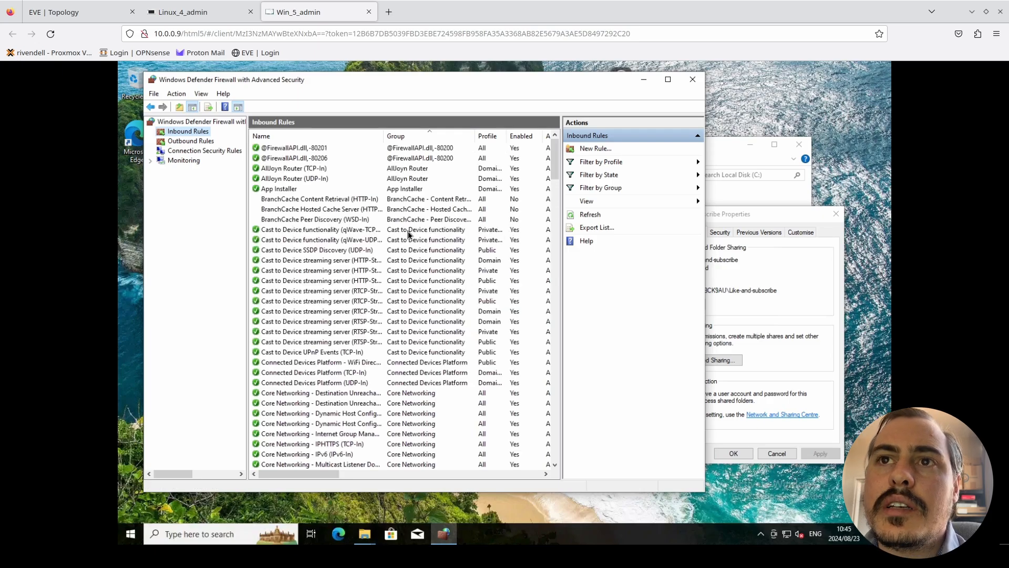
# - Sort the inbound rules by name and open the scope settings of the private File and Printer Sharing (Echo Request - ICMPv4-In) rule
pyautogui.click(311, 136)
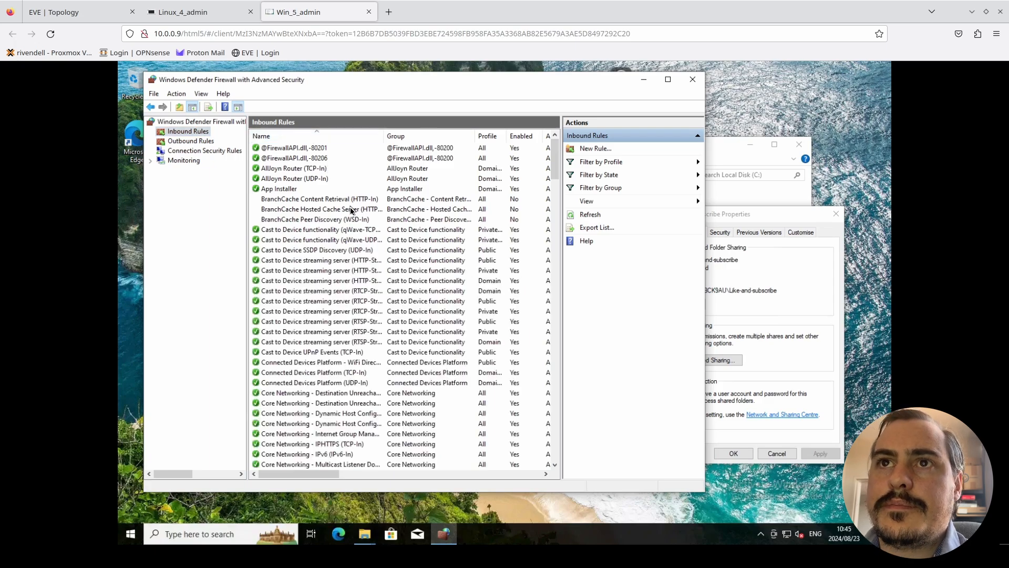
pyautogui.scroll(-4, 360, 220)
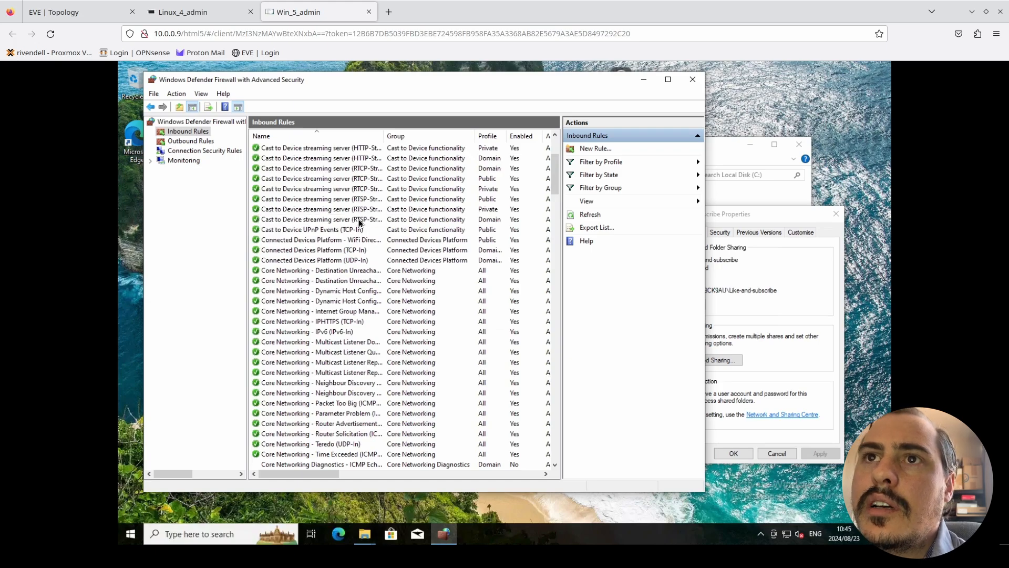
pyautogui.scroll(-2, 360, 222)
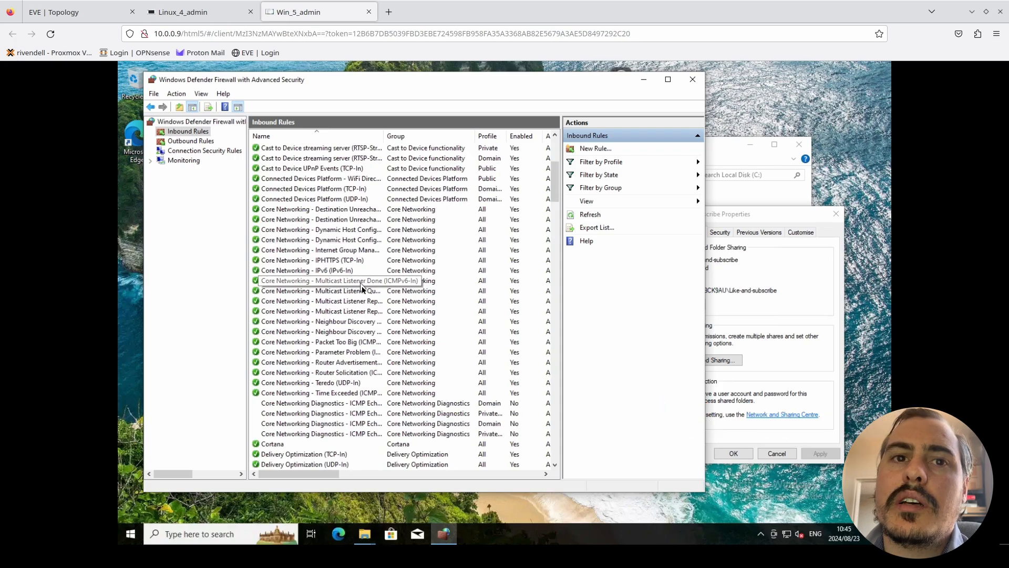
pyautogui.scroll(-2, 363, 308)
pyautogui.scroll(-2, 364, 307)
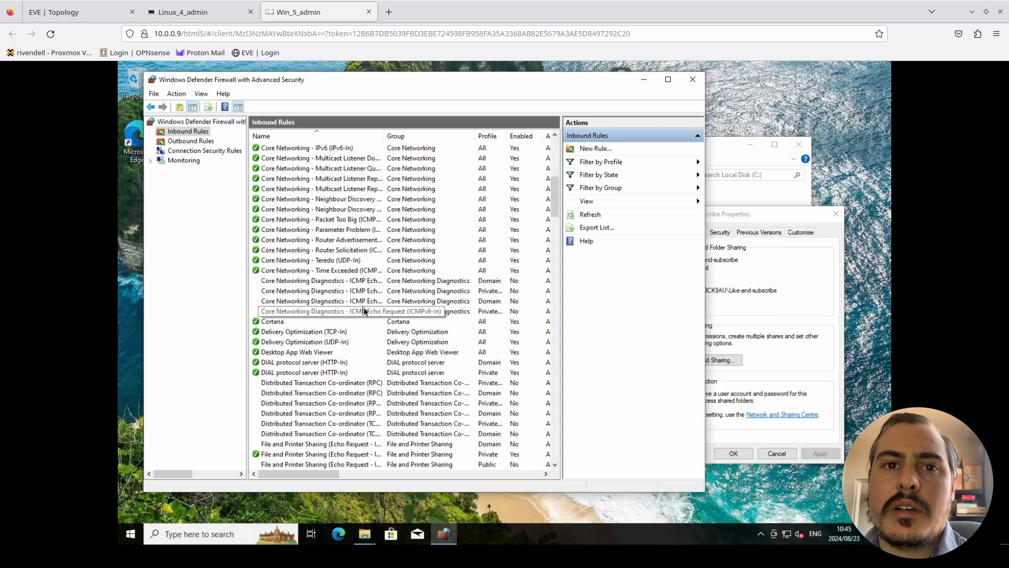
pyautogui.scroll(-2, 365, 308)
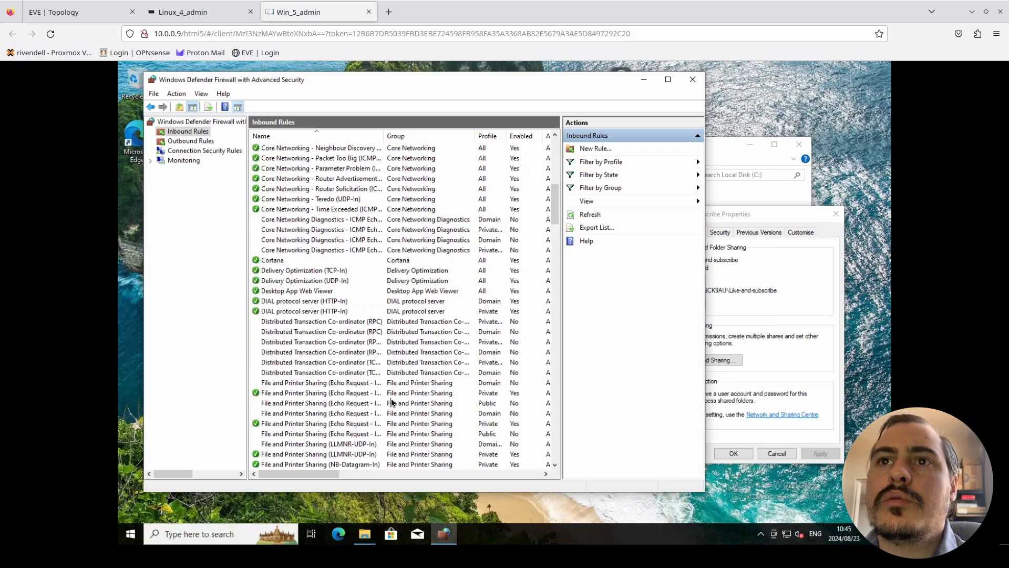
pyautogui.scroll(-2, 392, 402)
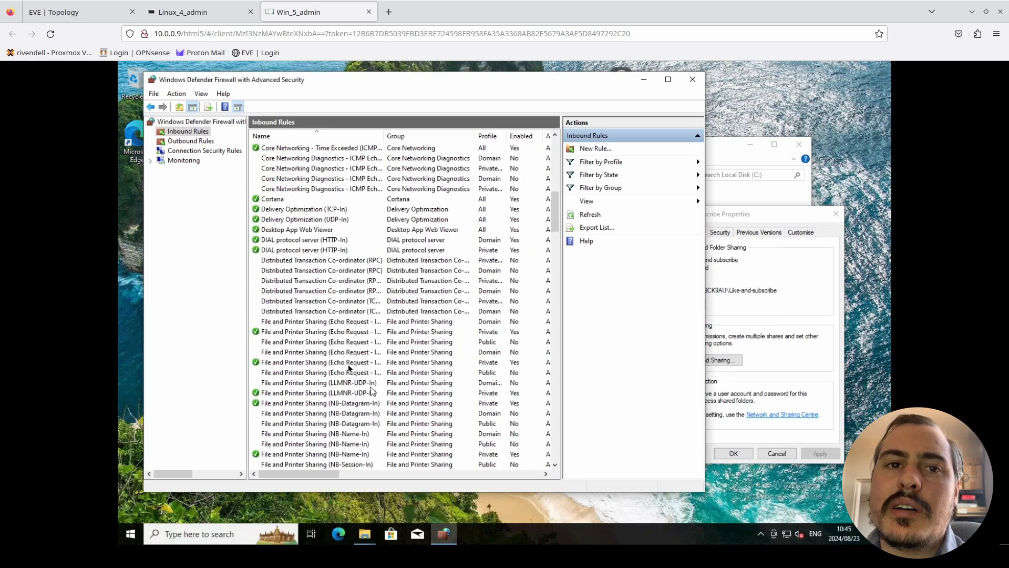
pyautogui.click(320, 331)
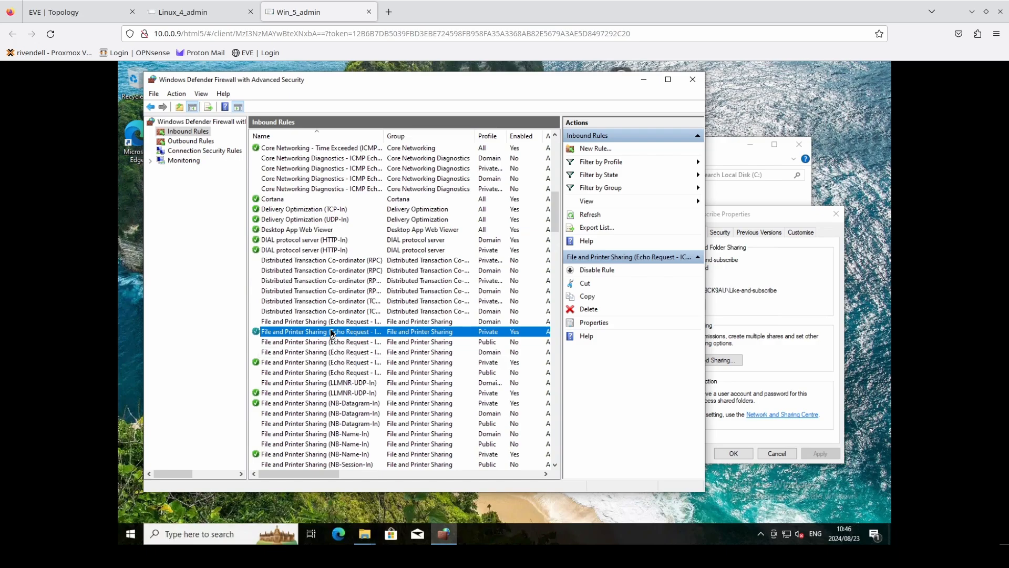
pyautogui.doubleClick(331, 332)
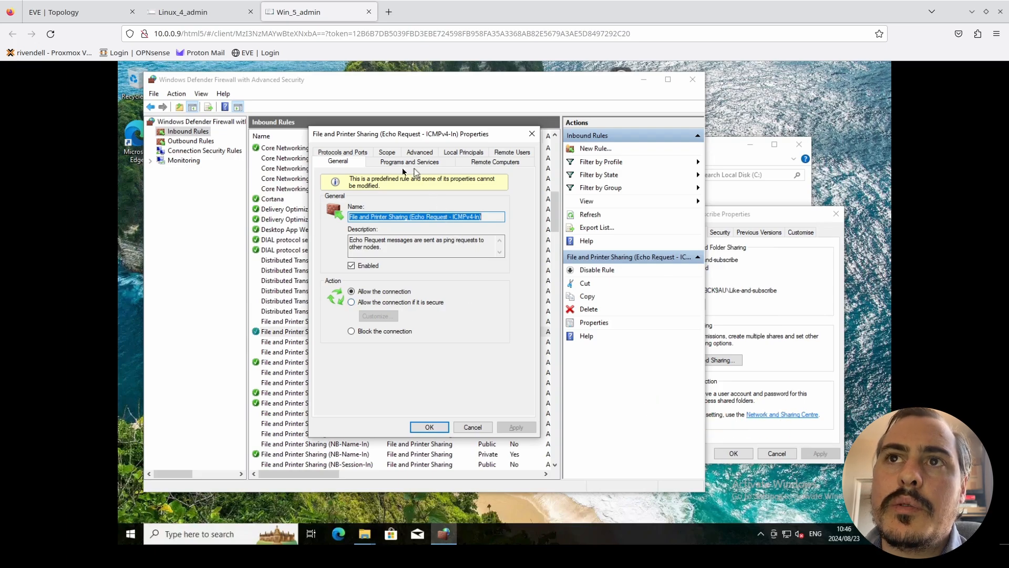
pyautogui.click(345, 153)
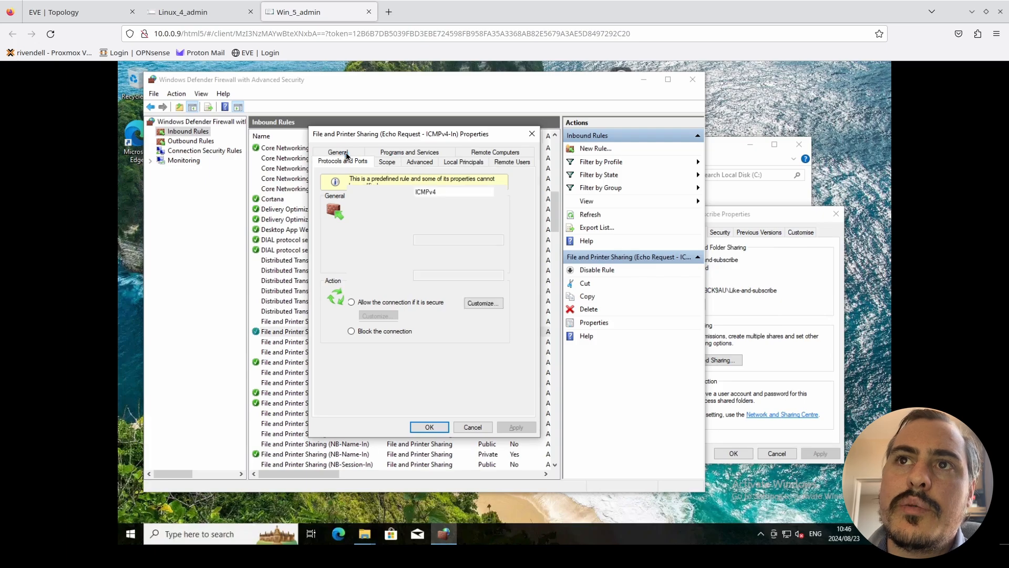
pyautogui.click(391, 163)
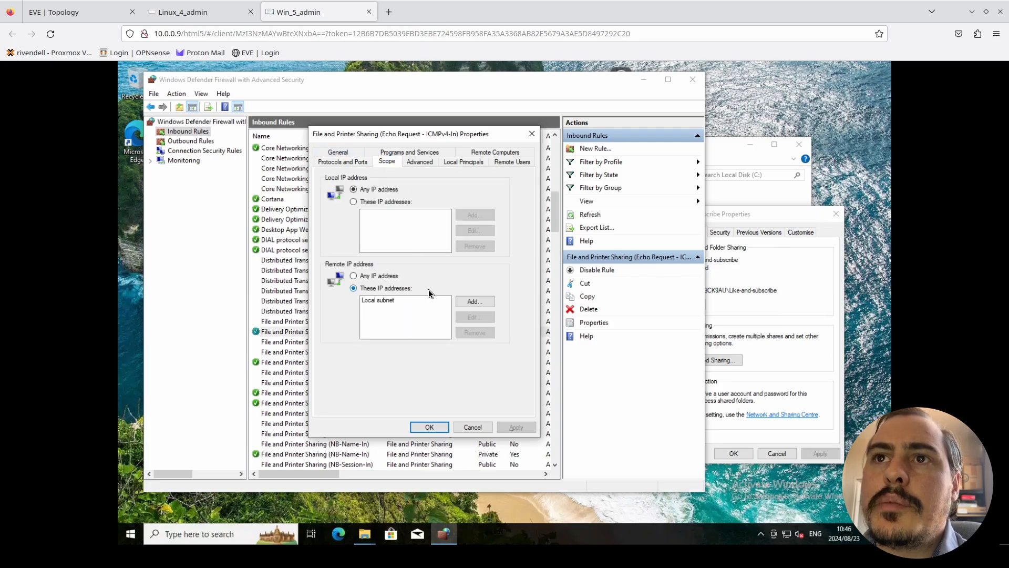
pyautogui.click(380, 301)
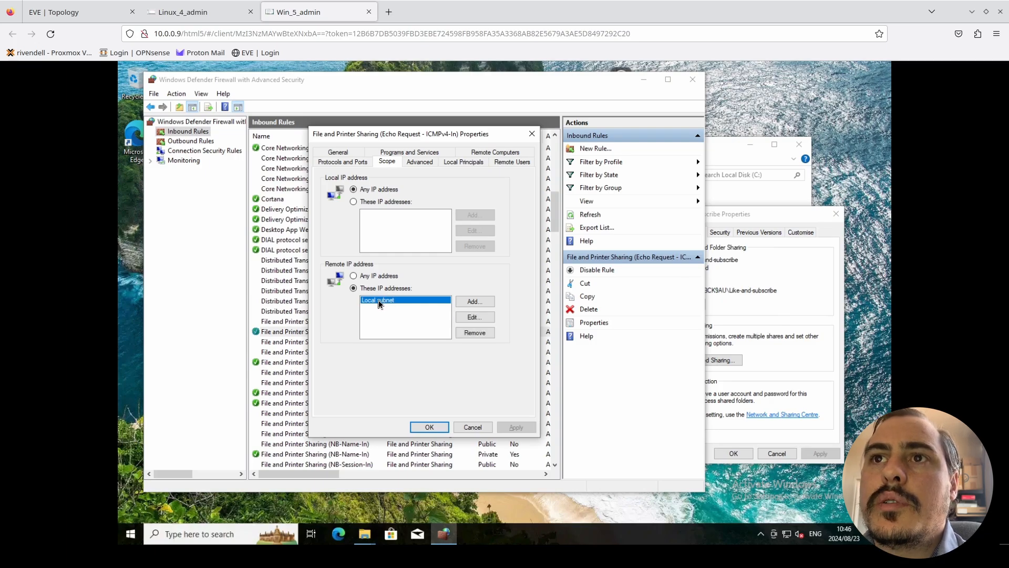
pyautogui.click(471, 303)
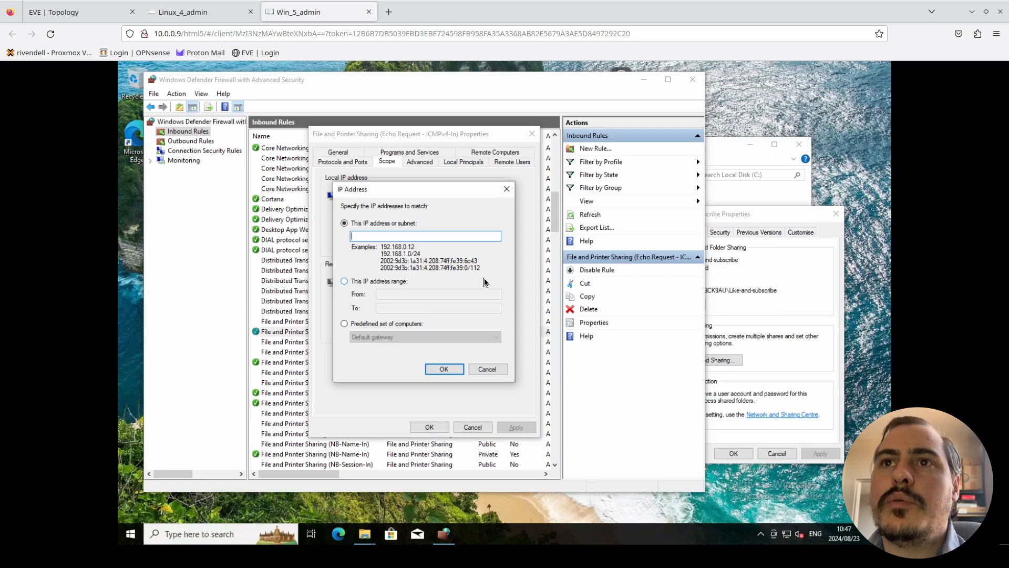
pyautogui.click(487, 369)
# - Allow any remote IP address in the ICMPv4 echo request rule's scope and save the rule
pyautogui.click(363, 278)
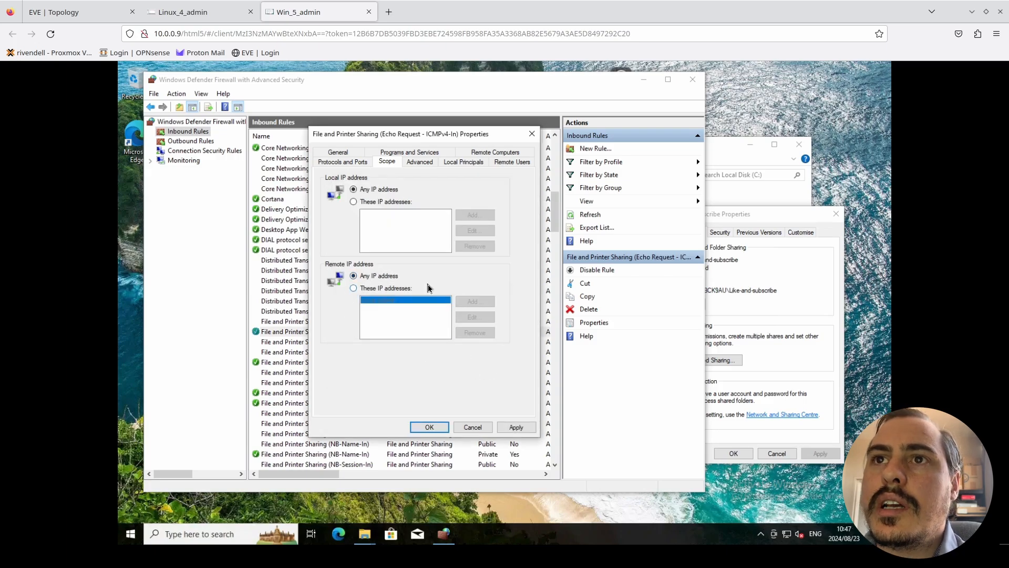
pyautogui.click(507, 430)
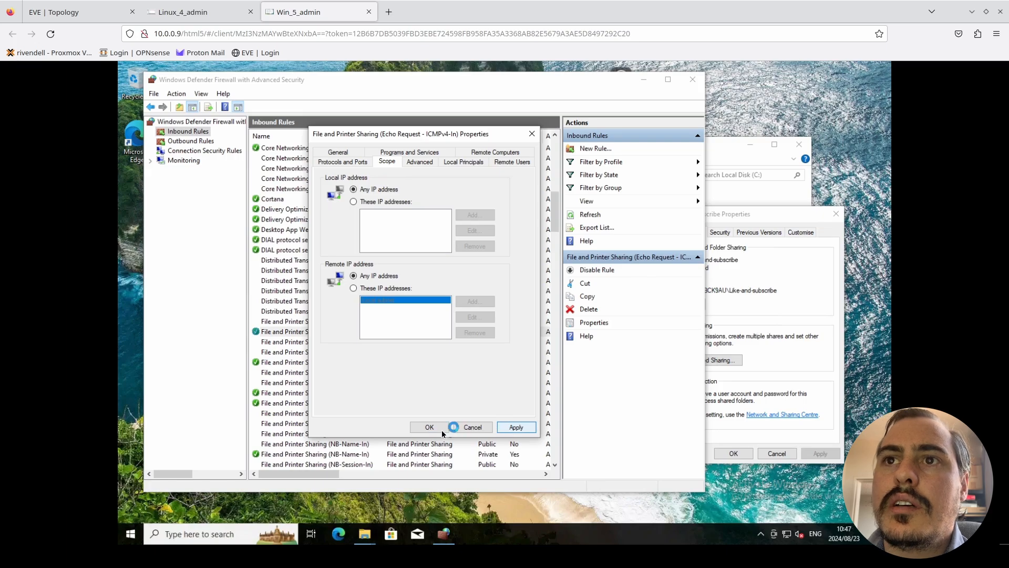
pyautogui.click(441, 432)
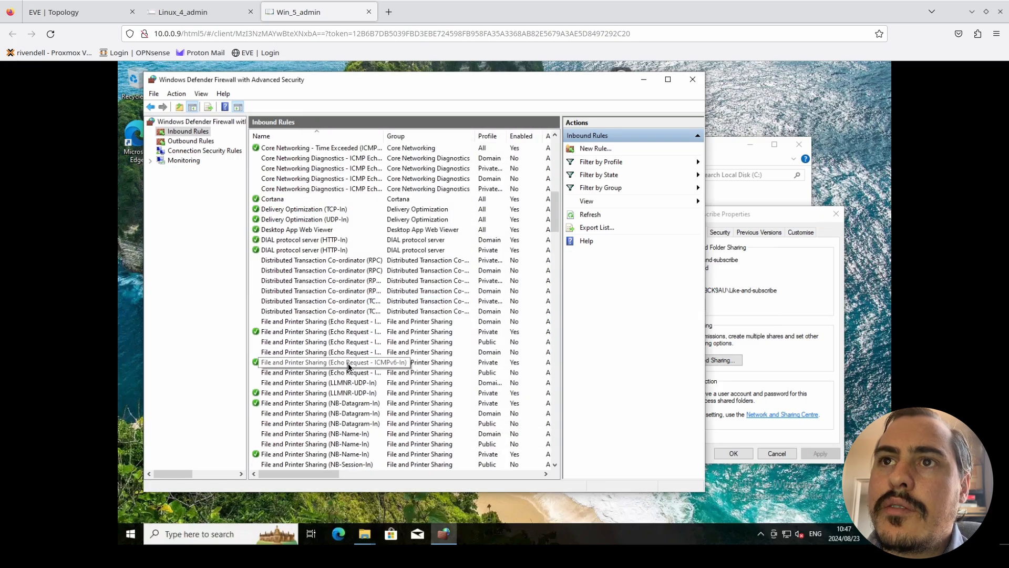
# - Allow any remote IP address in the scope of the private File and Printer Sharing (LLMNR-UDP-In) rule
pyautogui.click(346, 396)
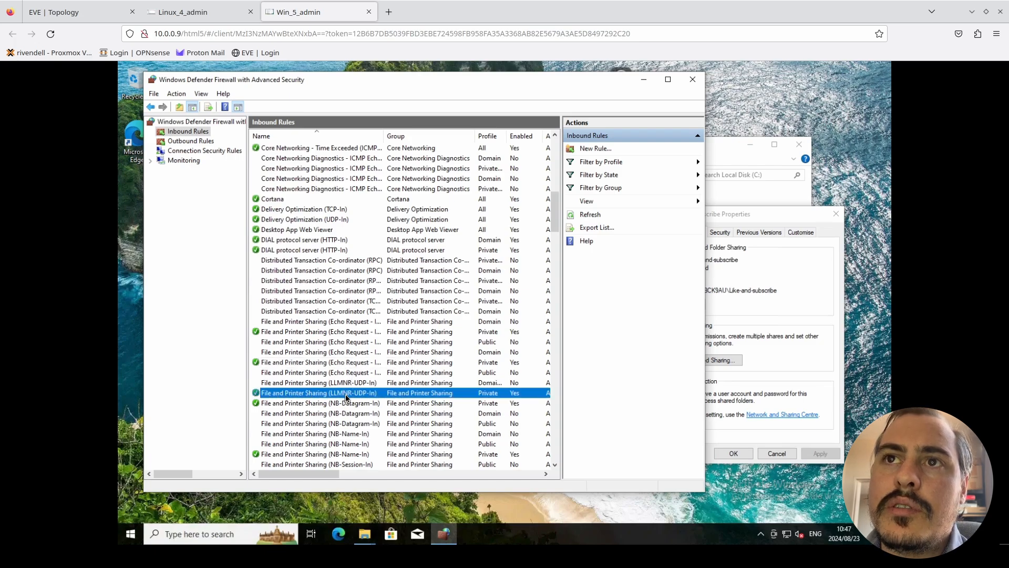
pyautogui.doubleClick(346, 395)
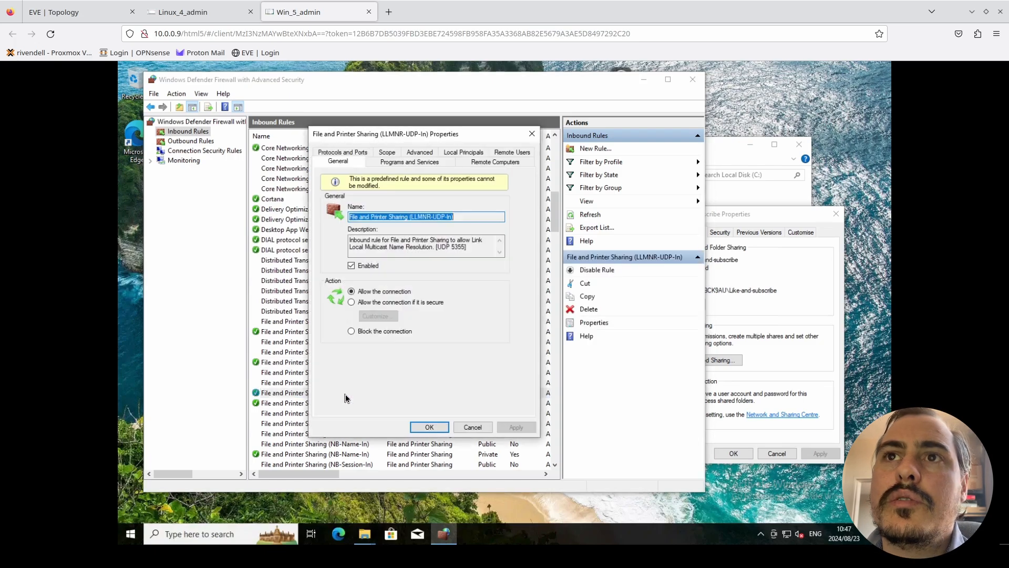
pyautogui.click(390, 153)
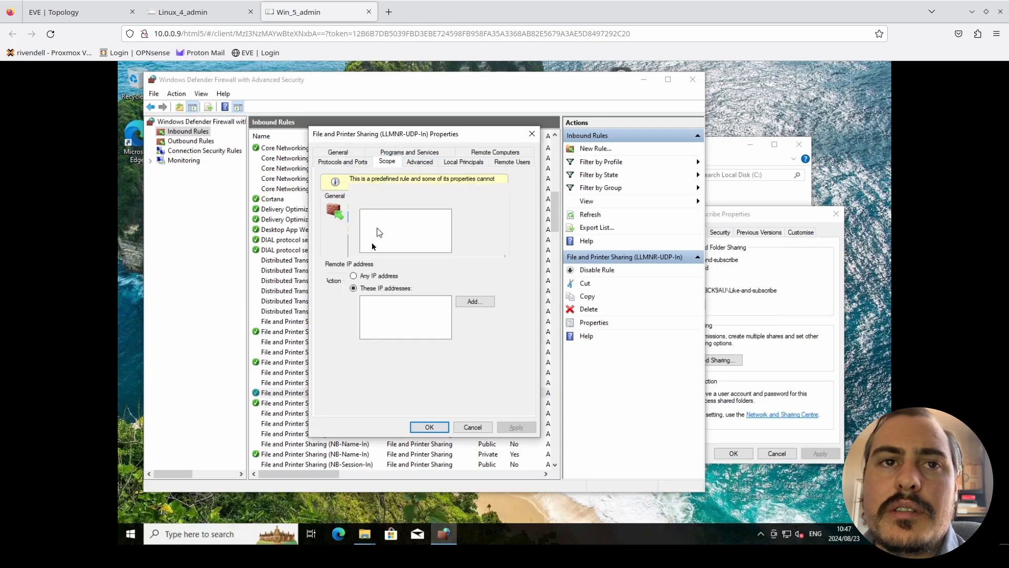
pyautogui.click(353, 276)
pyautogui.click(429, 426)
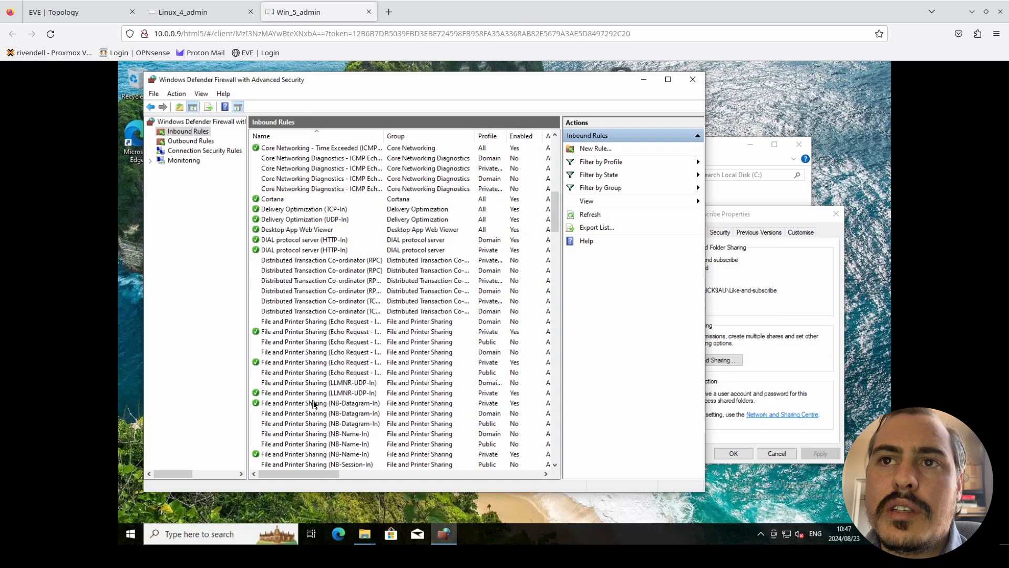
# - Allow any remote IP address in the scopes of the private File and Printer Sharing NB-Datagram-In and NB-Name-In rules
pyautogui.click(314, 403)
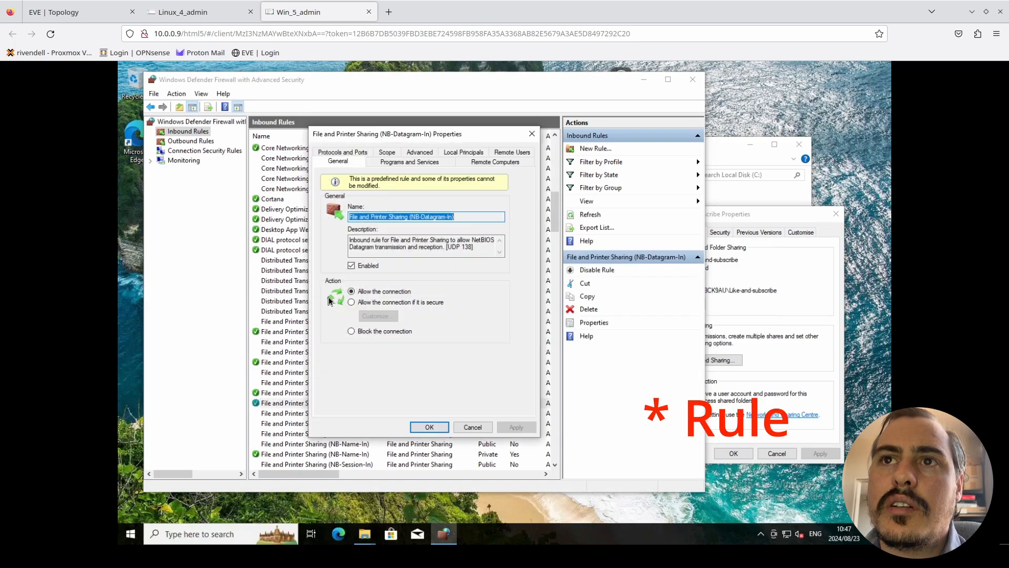
pyautogui.click(386, 153)
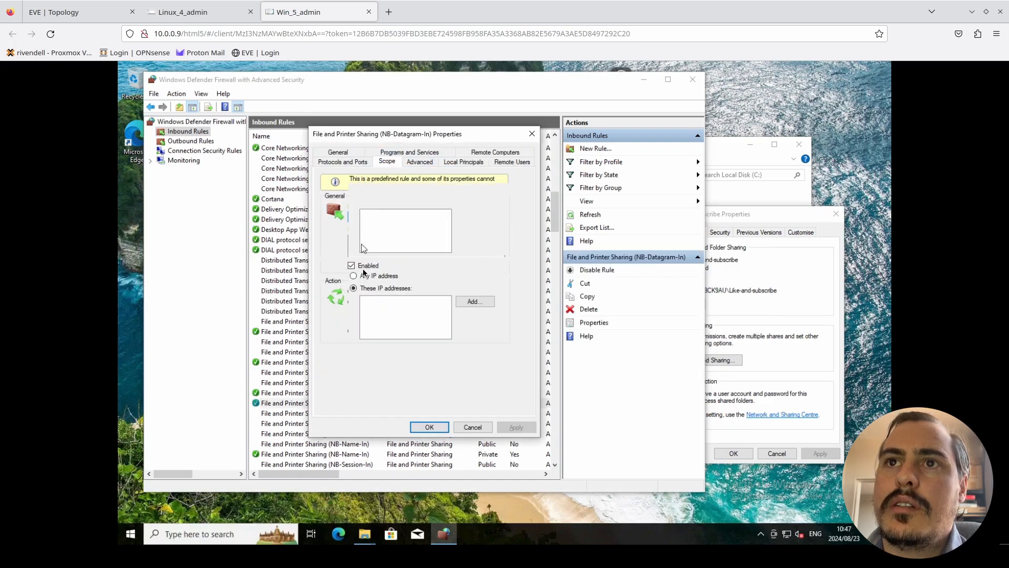
pyautogui.click(428, 425)
pyautogui.scroll(-2, 425, 421)
pyautogui.doubleClick(400, 392)
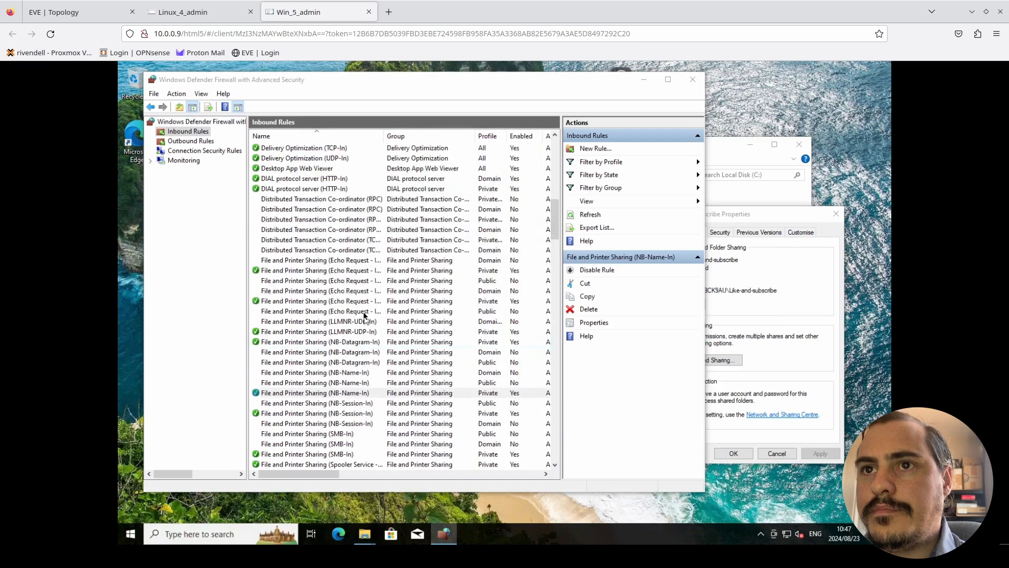
pyautogui.click(386, 152)
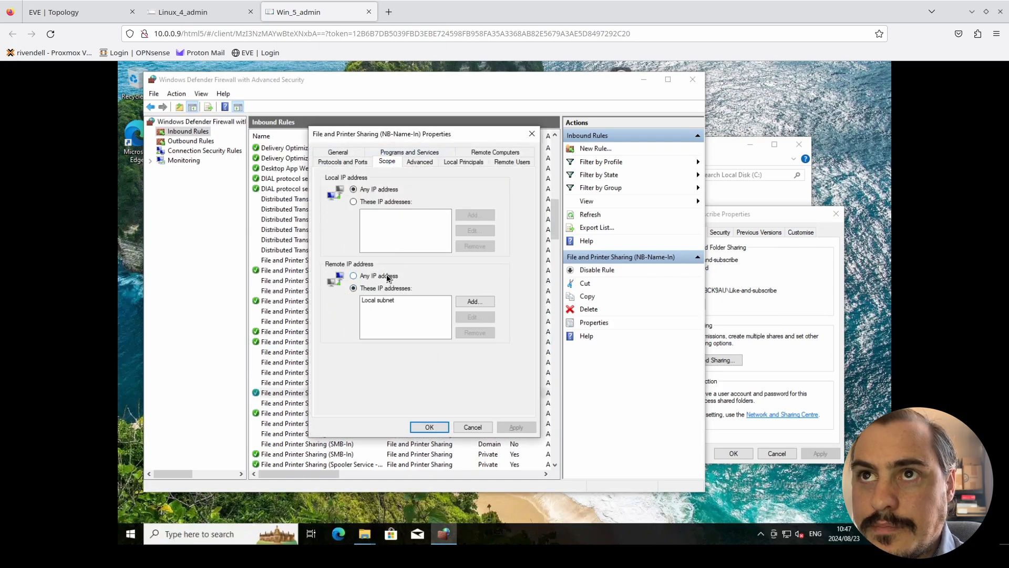
pyautogui.click(389, 276)
pyautogui.click(429, 427)
# - Allow any remote IP address in the scope of the private File and Printer Sharing (NB-Session-In) rule
pyautogui.doubleClick(304, 414)
pyautogui.click(387, 153)
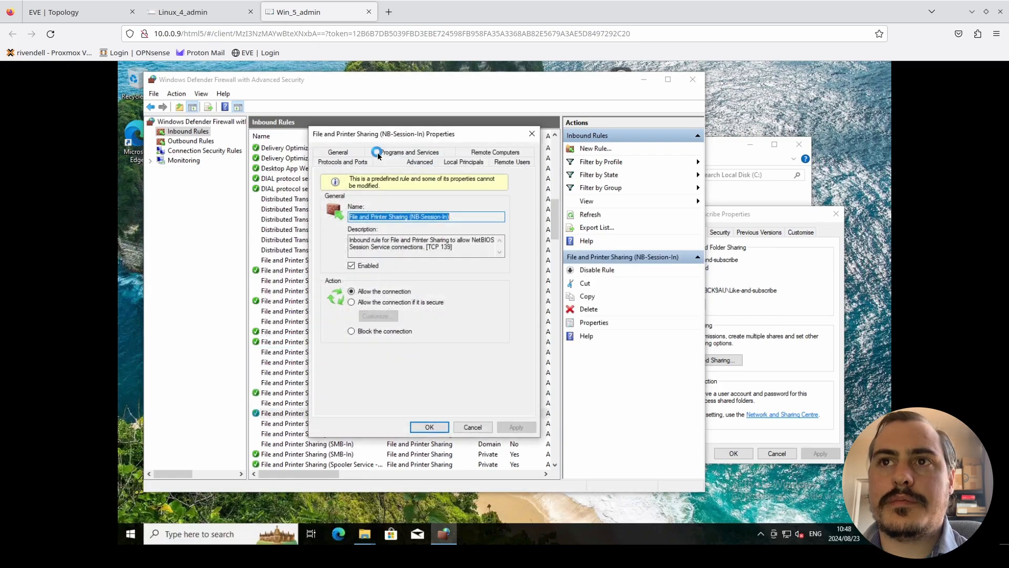
pyautogui.click(379, 276)
pyautogui.click(434, 432)
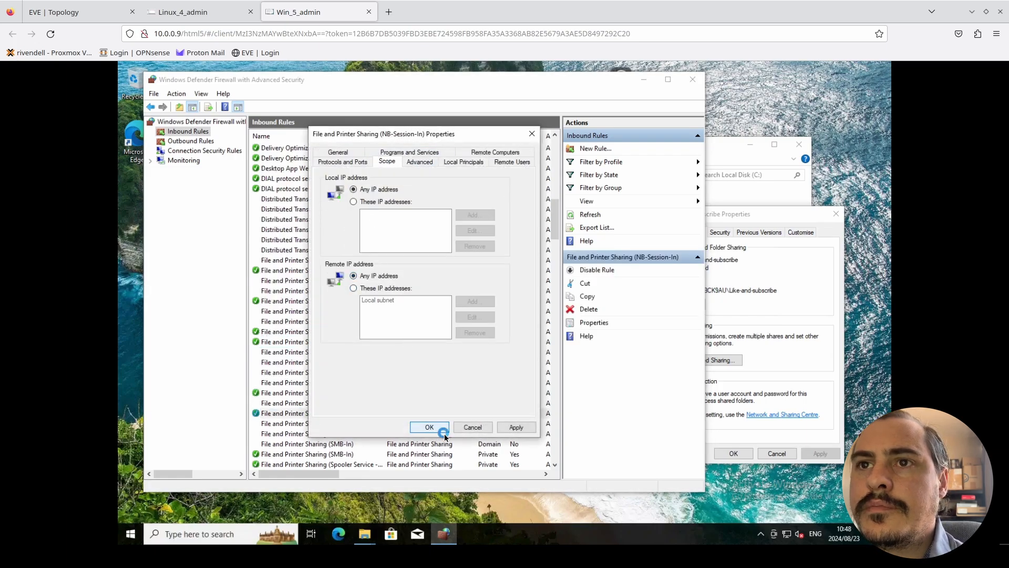
# - Allow any remote IP address in the scope of the private File and Printer Sharing (SMB-In) rule
pyautogui.click(360, 455)
pyautogui.scroll(-4, 318, 339)
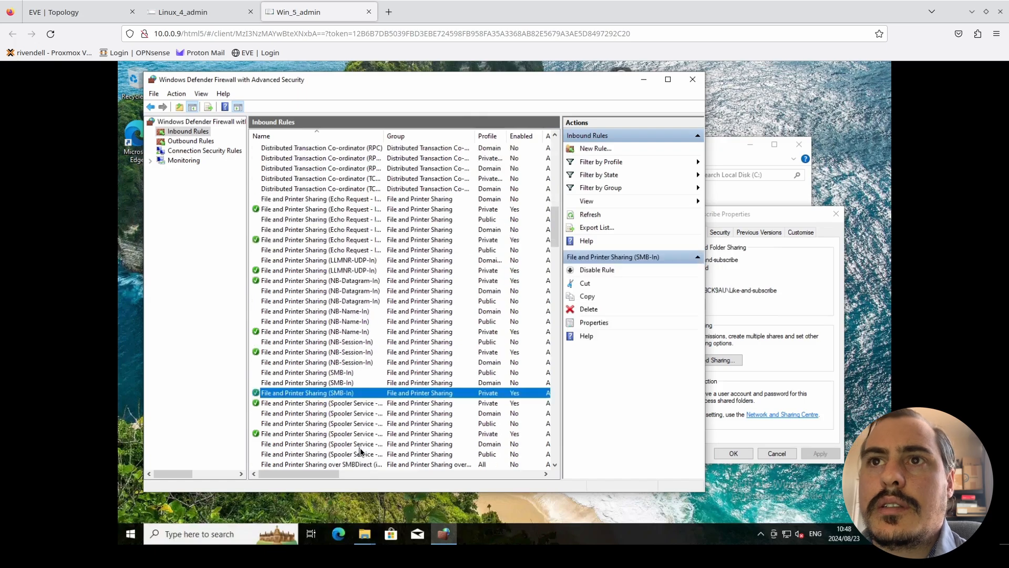
pyautogui.doubleClick(318, 335)
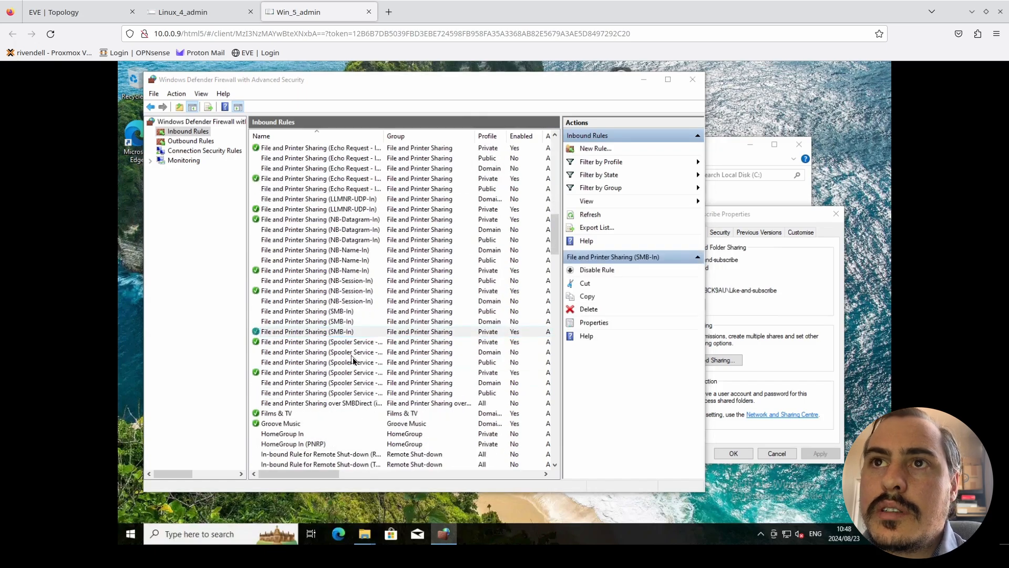
pyautogui.click(386, 153)
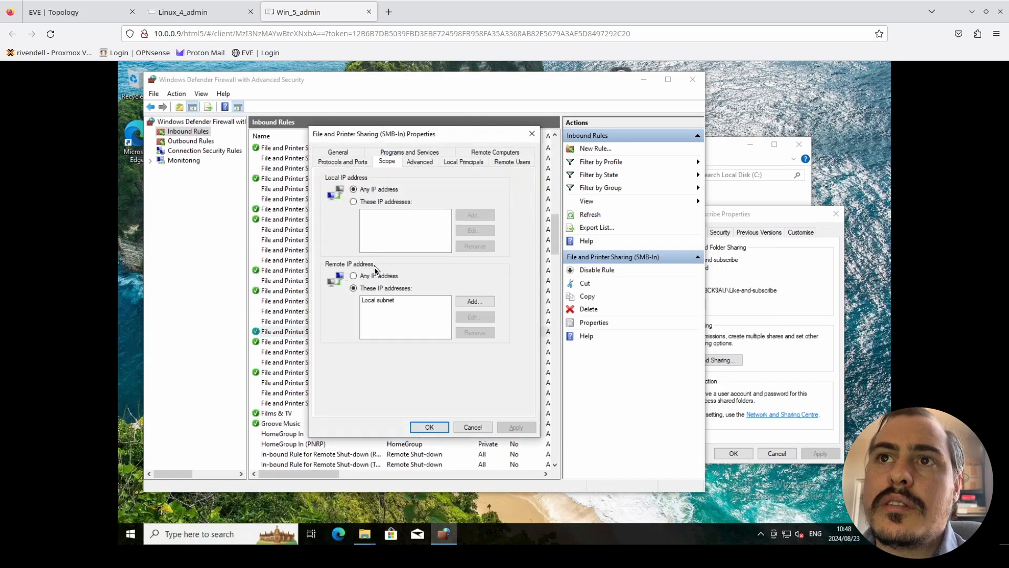
pyautogui.click(375, 275)
pyautogui.click(429, 427)
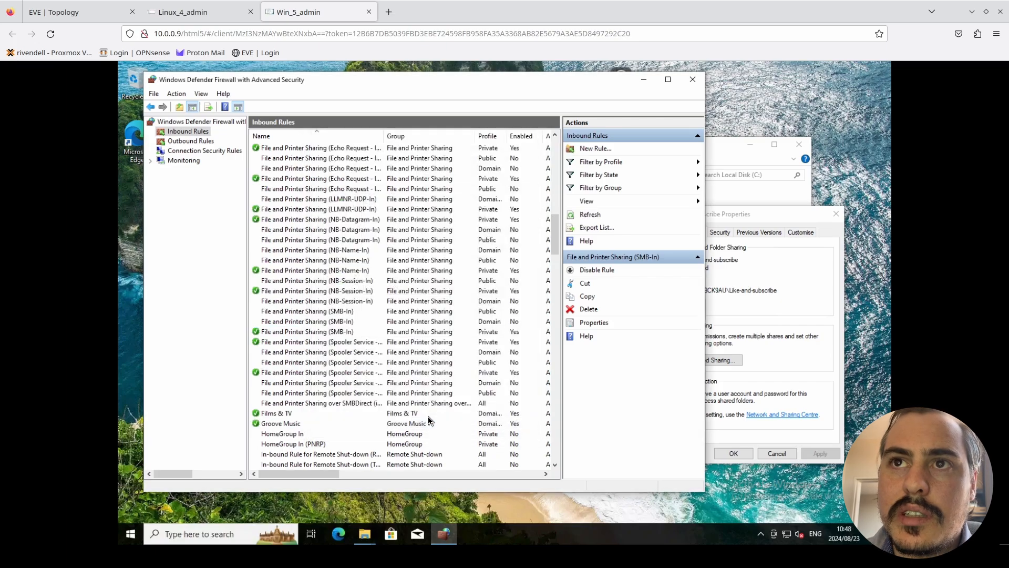
# - Allow any remote IP address in the scopes of the private Spooler Service RPC and RPC-EPMAP rules for File and Printer Sharing
pyautogui.doubleClick(315, 342)
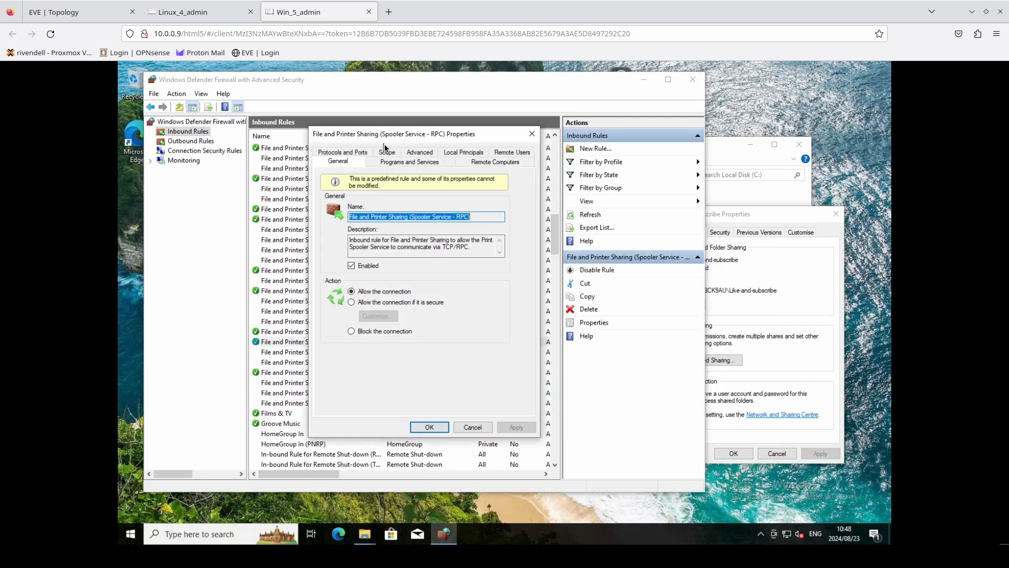
pyautogui.click(386, 152)
pyautogui.click(429, 427)
pyautogui.doubleClick(277, 374)
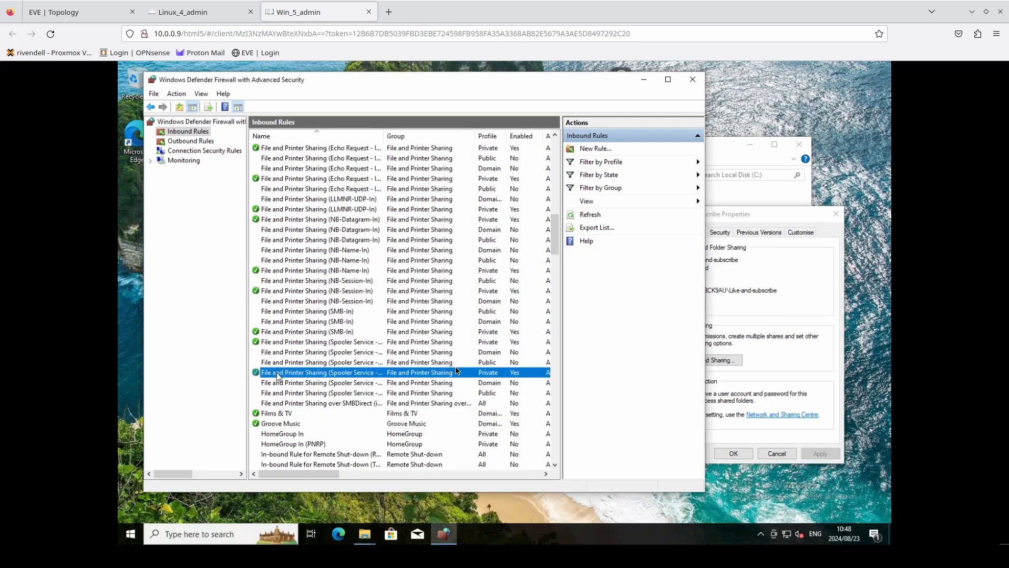
pyautogui.click(392, 152)
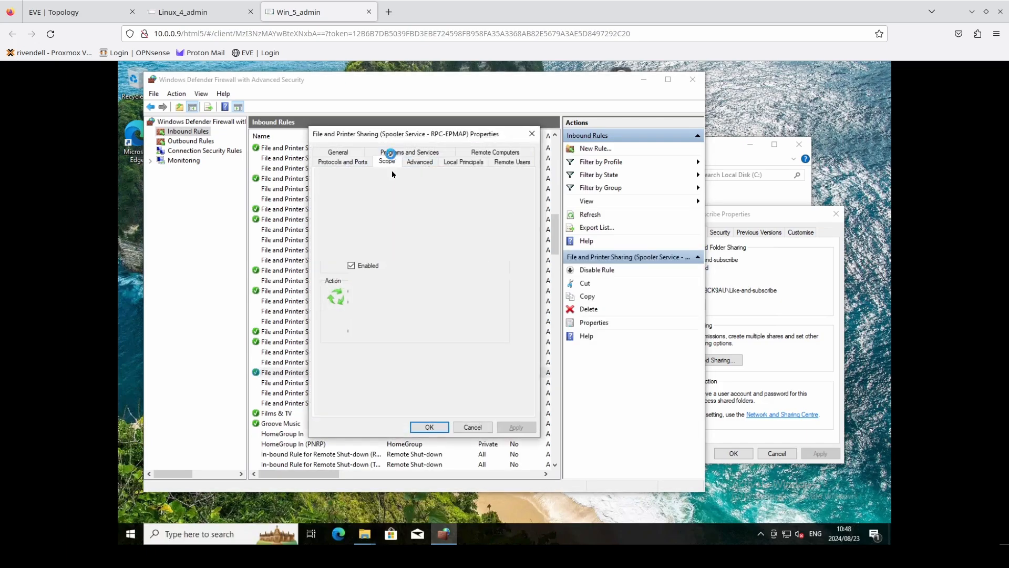
pyautogui.click(378, 276)
pyautogui.click(431, 426)
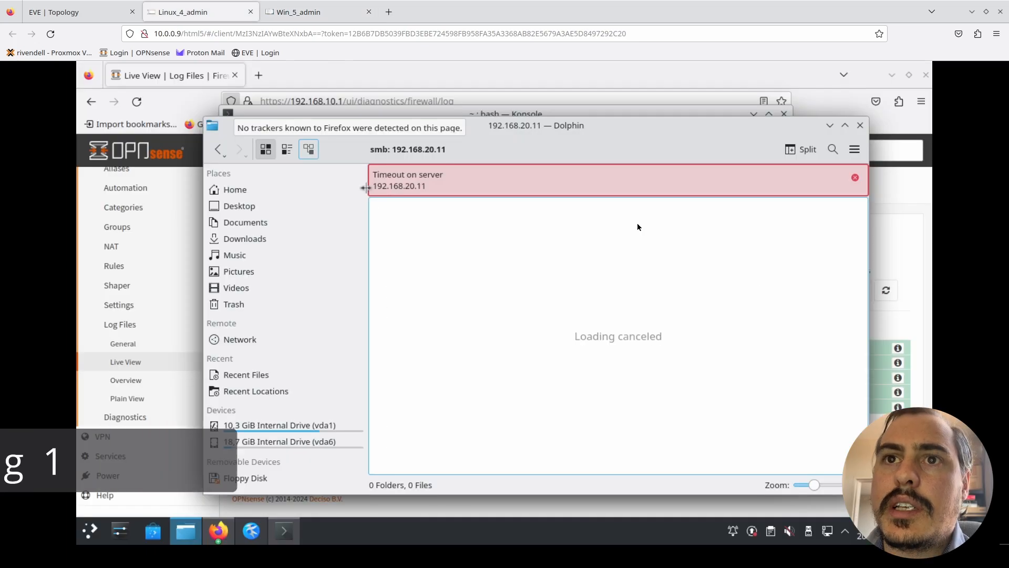
# - Reconnect to the Windows machine at smb://192.168.20.11 from the network location of the Linux file manager
pyautogui.click(550, 154)
pyautogui.hotkey('ctrl', 'c')
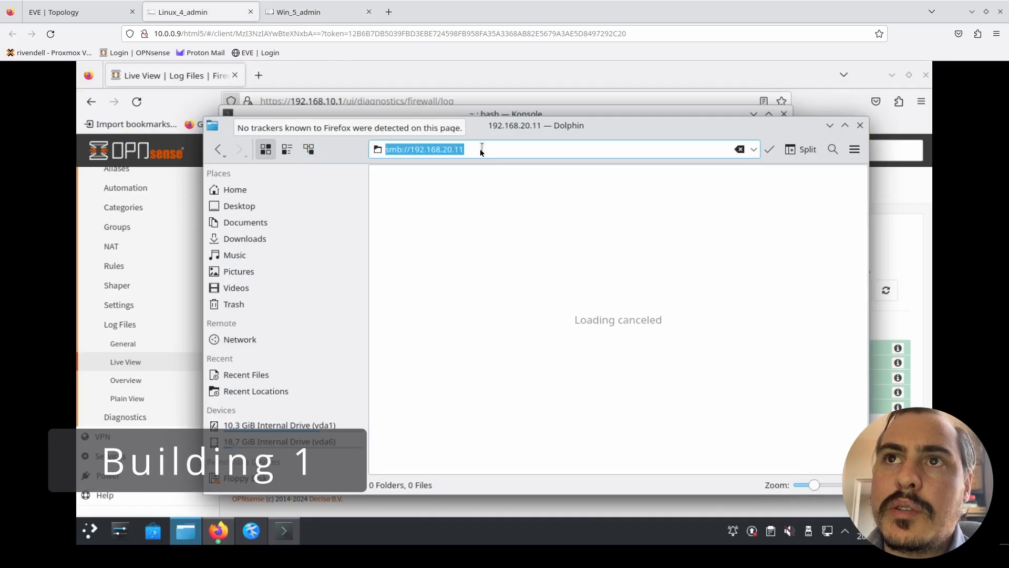
pyautogui.click(236, 340)
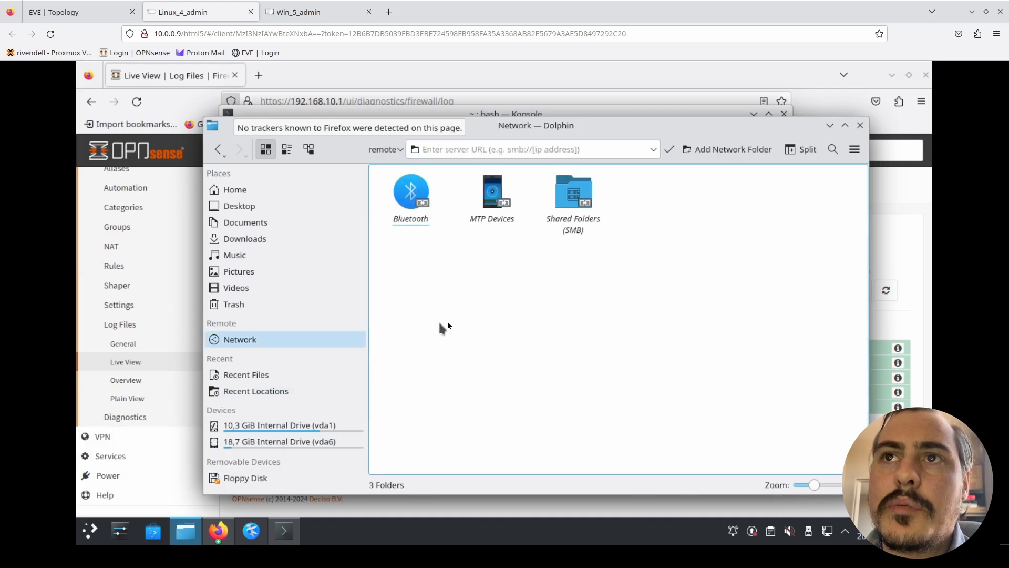
pyautogui.click(558, 152)
pyautogui.hotkey('ctrl', 'v')
pyautogui.press('Return')
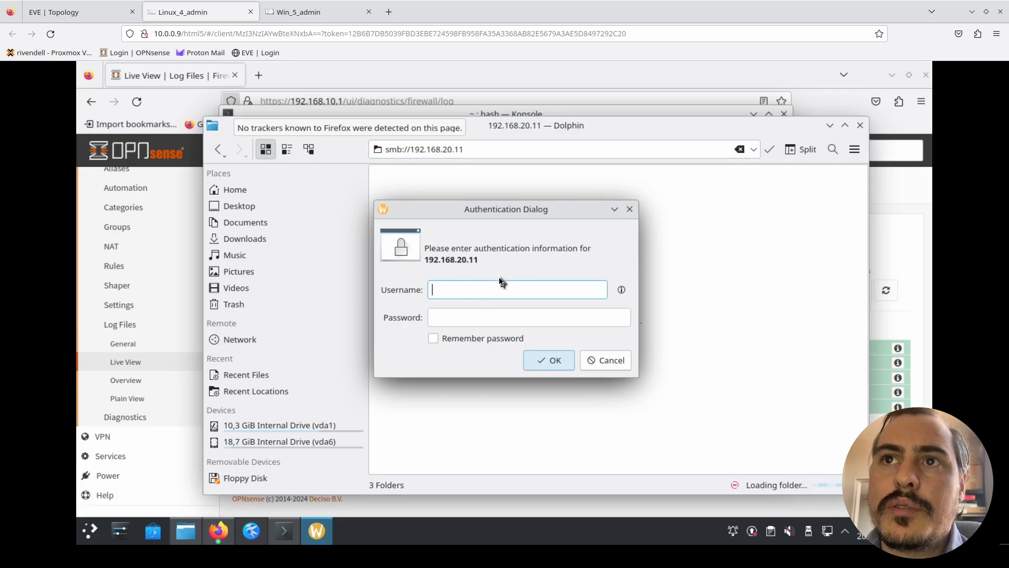
# - Check the account name on the Windows machine and sign in to 192.168.20.11 with that username and the account password
pyautogui.click(305, 12)
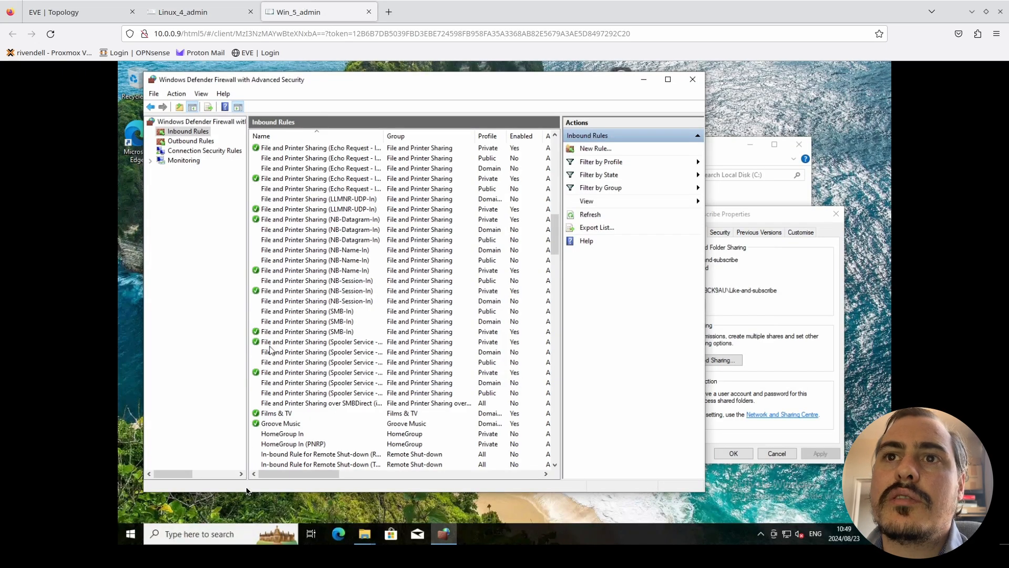
pyautogui.click(131, 532)
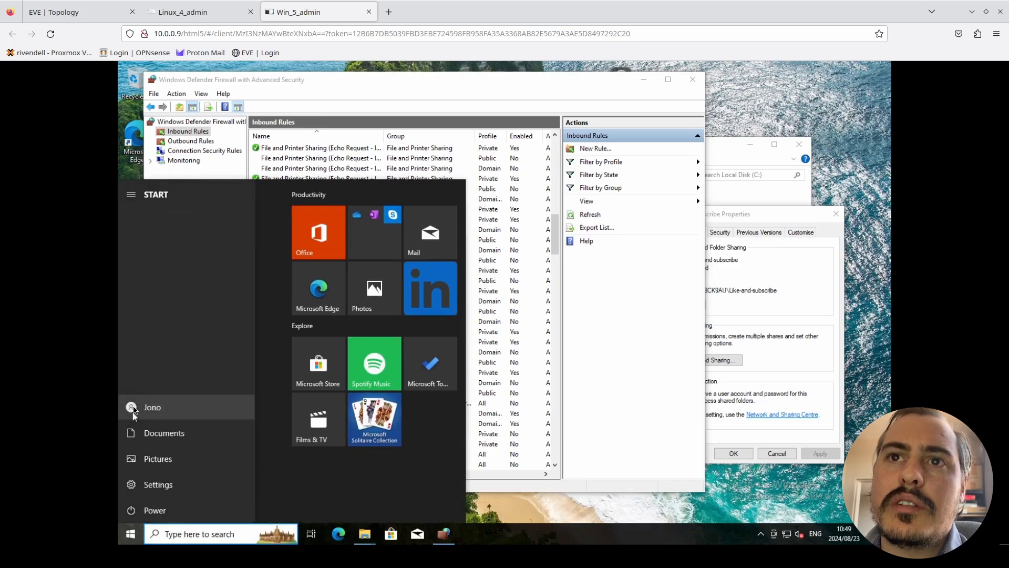
pyautogui.click(194, 5)
pyautogui.write('Jono')
pyautogui.press('Tab')
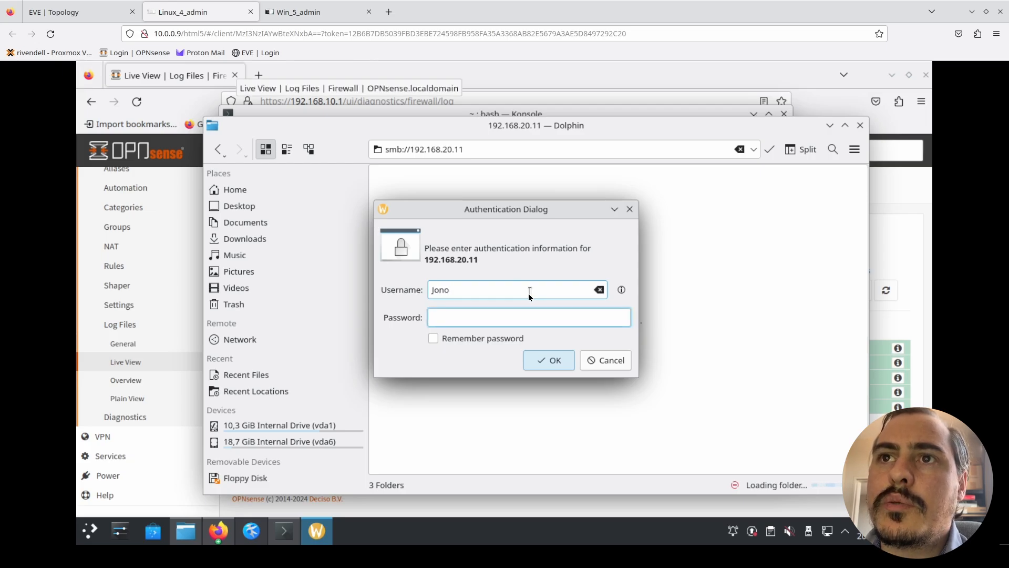
pyautogui.write('•••')
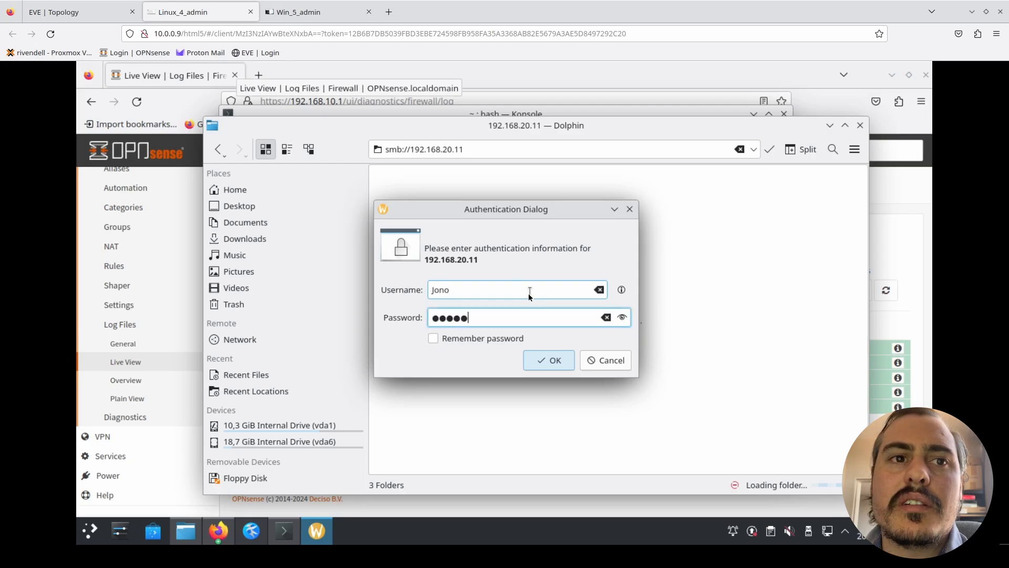
pyautogui.click(556, 360)
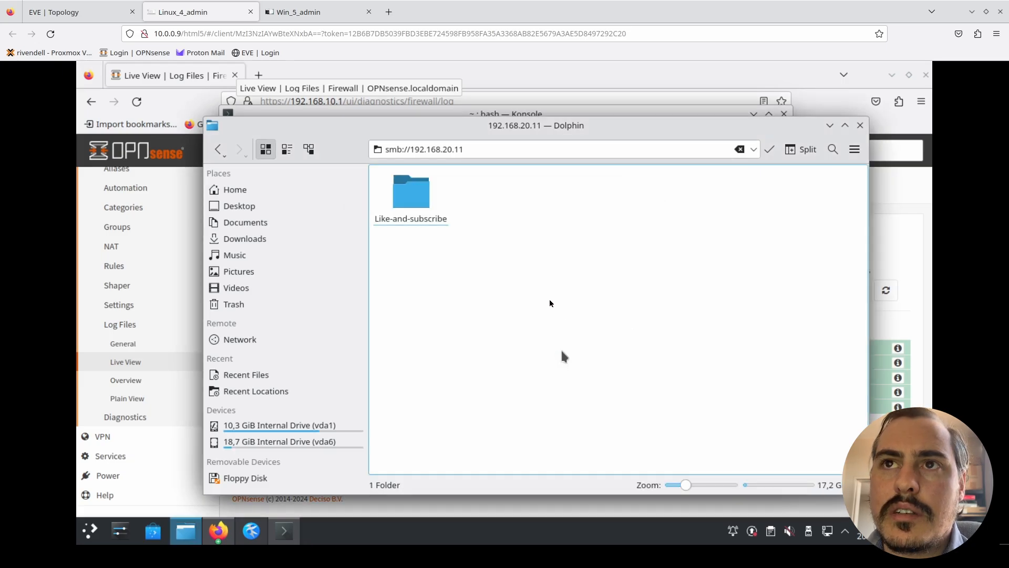
# - Open the Like-and-subscribe share and view the YT-Logo.png image stored in it
pyautogui.doubleClick(420, 195)
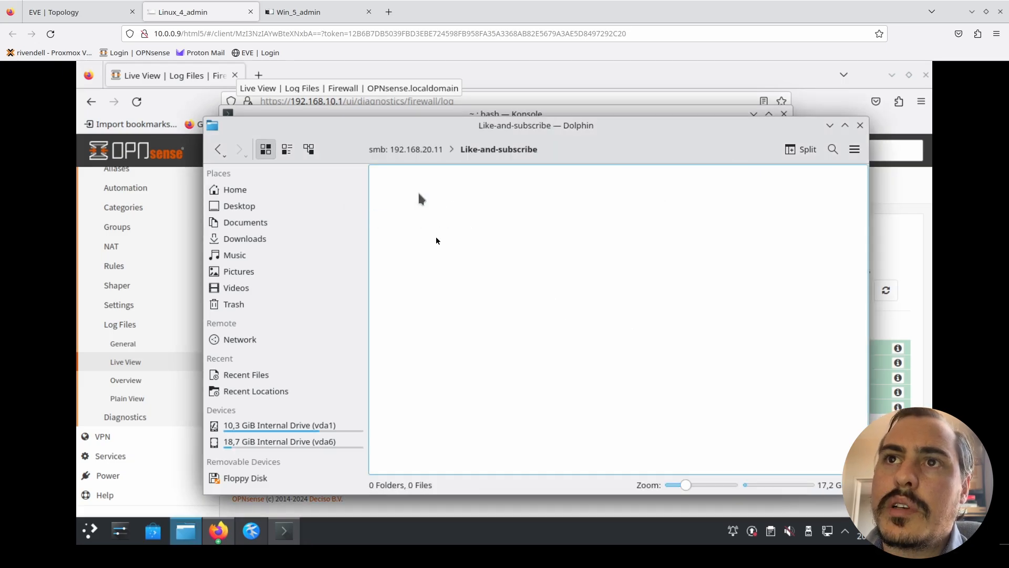
pyautogui.doubleClick(410, 196)
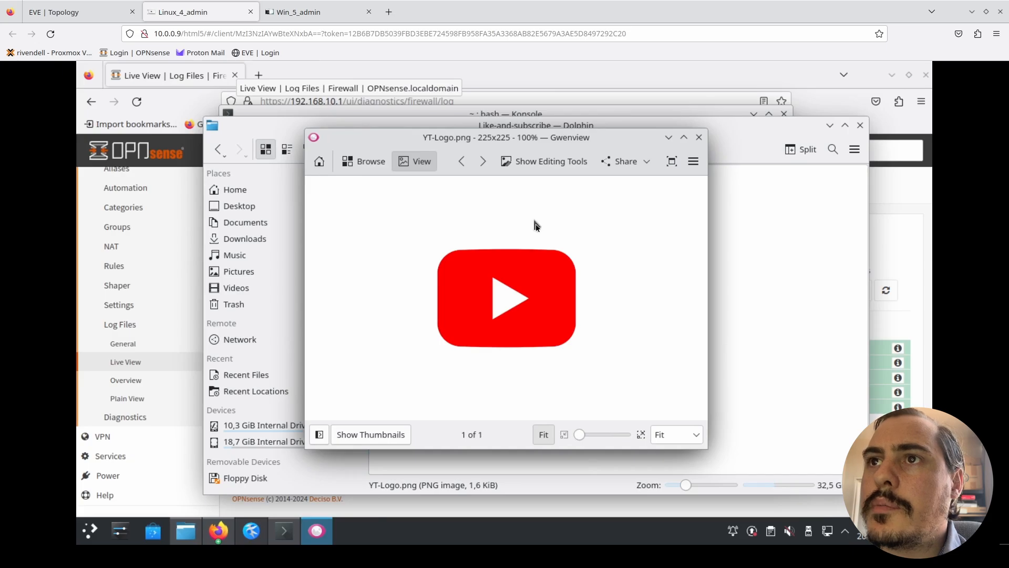
pyautogui.click(753, 236)
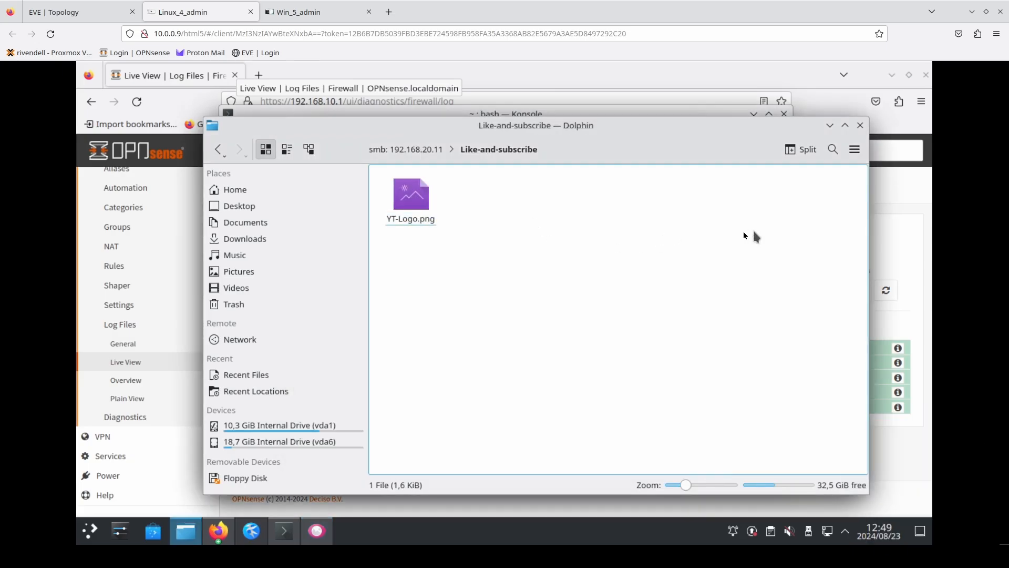
# - Create a new text file named yayness.txt in the Like-and-subscribe share
pyautogui.rightClick(746, 239)
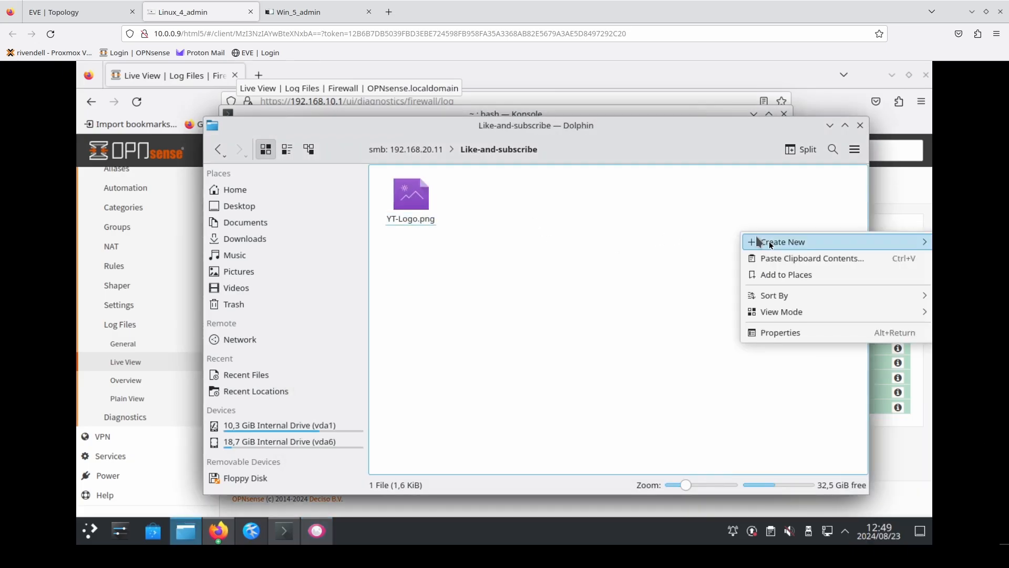
pyautogui.moveTo(771, 244)
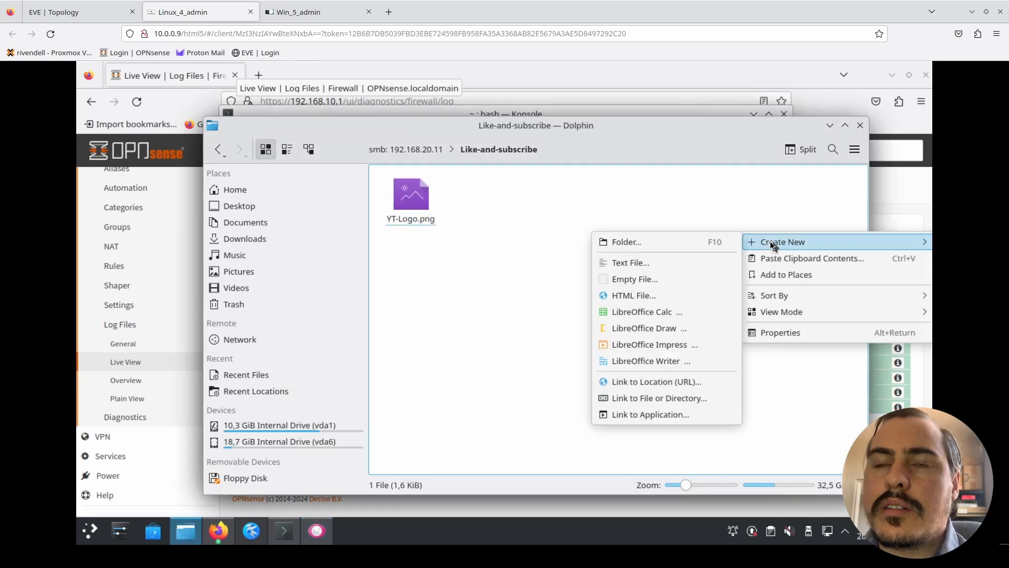
pyautogui.click(673, 267)
pyautogui.write('yayness.txt')
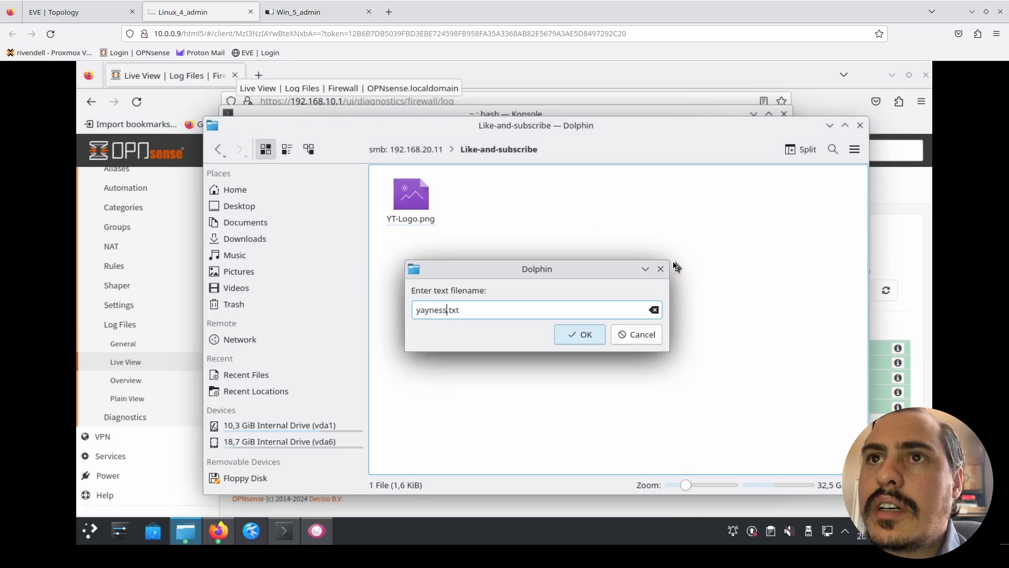
pyautogui.press('Return')
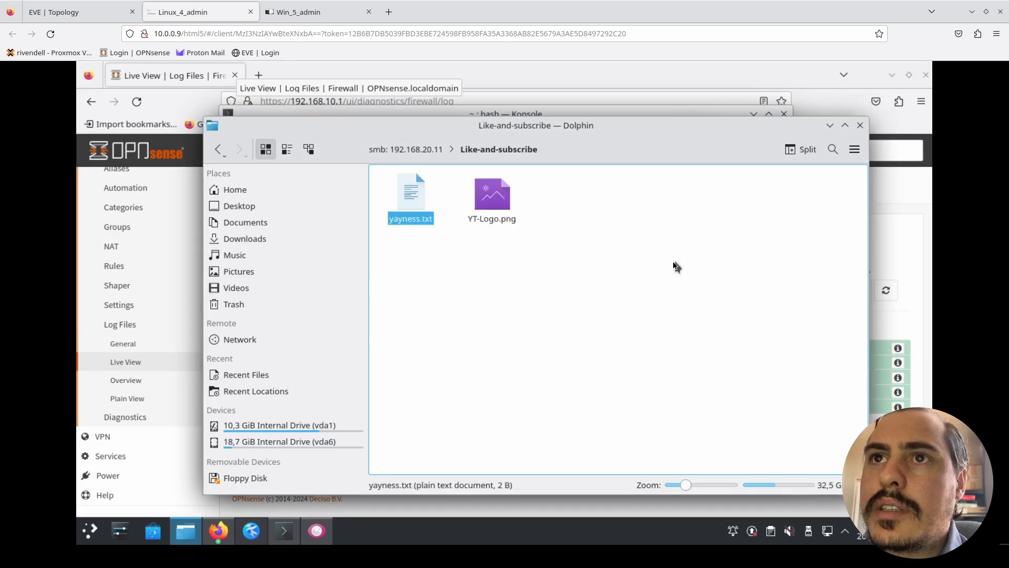
# - Write "it is working" on the second line of yayness.txt, save it, and close the editor, discarding the untitled document
pyautogui.doubleClick(414, 195)
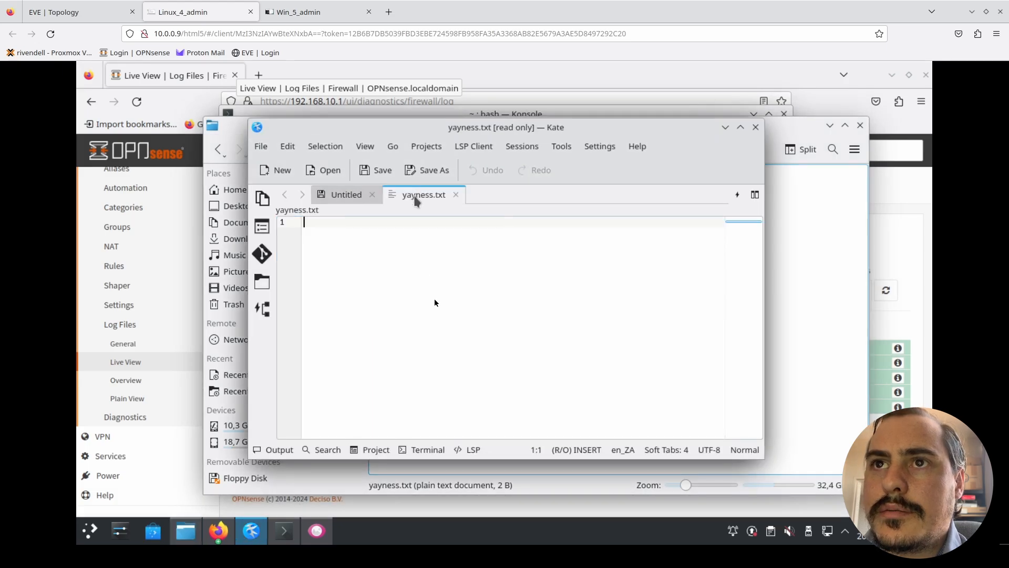
pyautogui.click(434, 299)
pyautogui.write('it ')
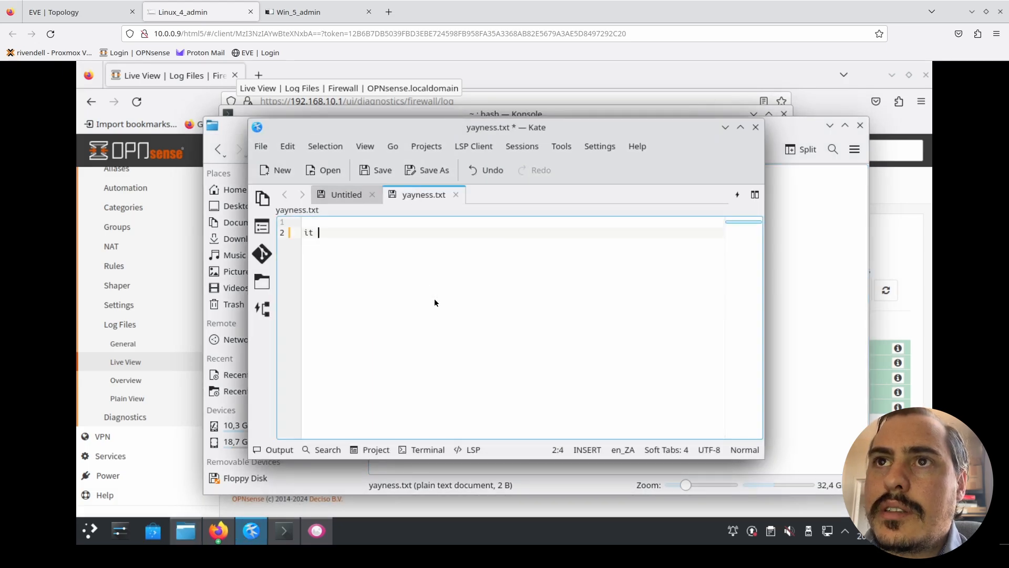
pyautogui.write('is work')
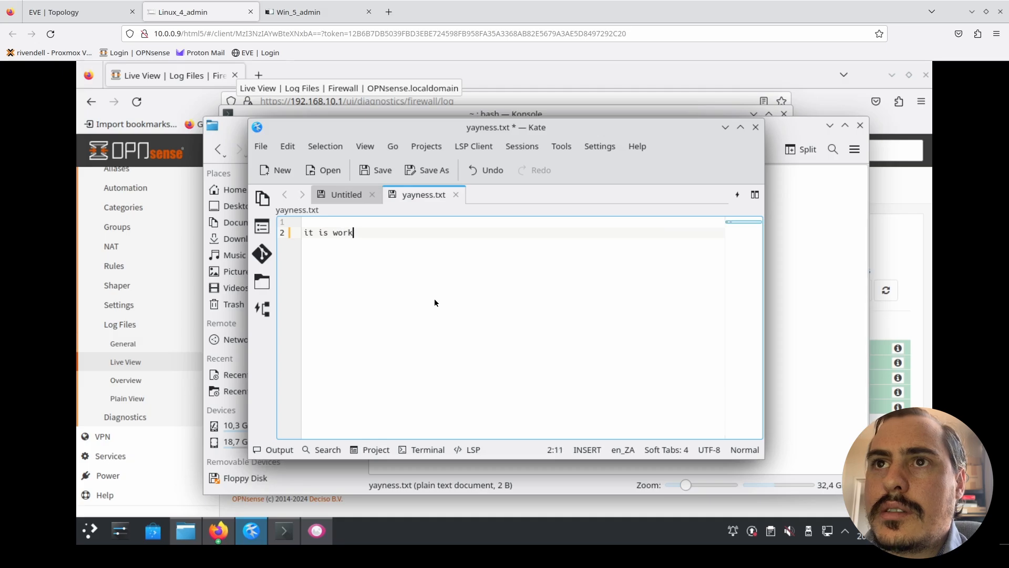
pyautogui.write('ing')
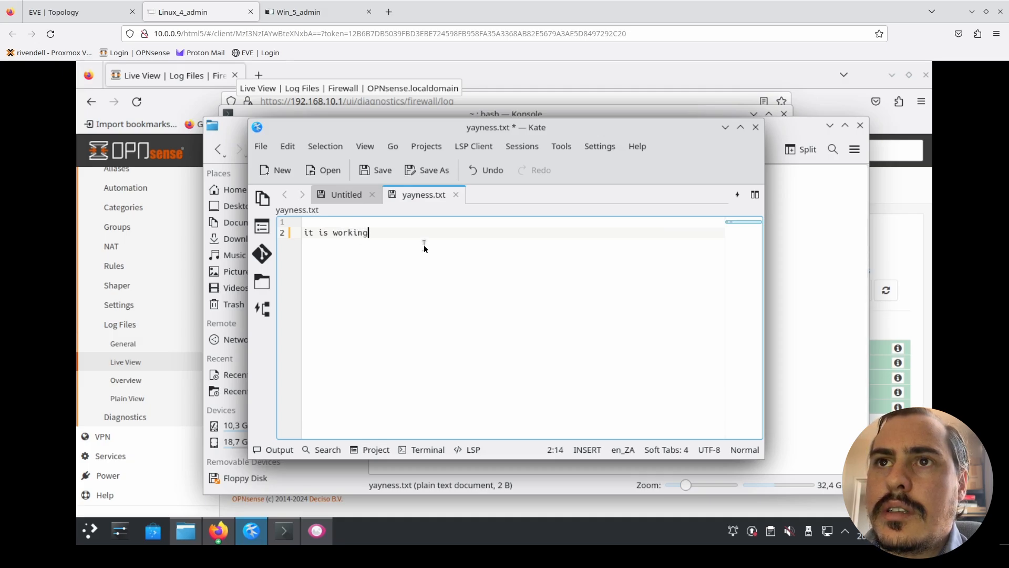
pyautogui.click(383, 172)
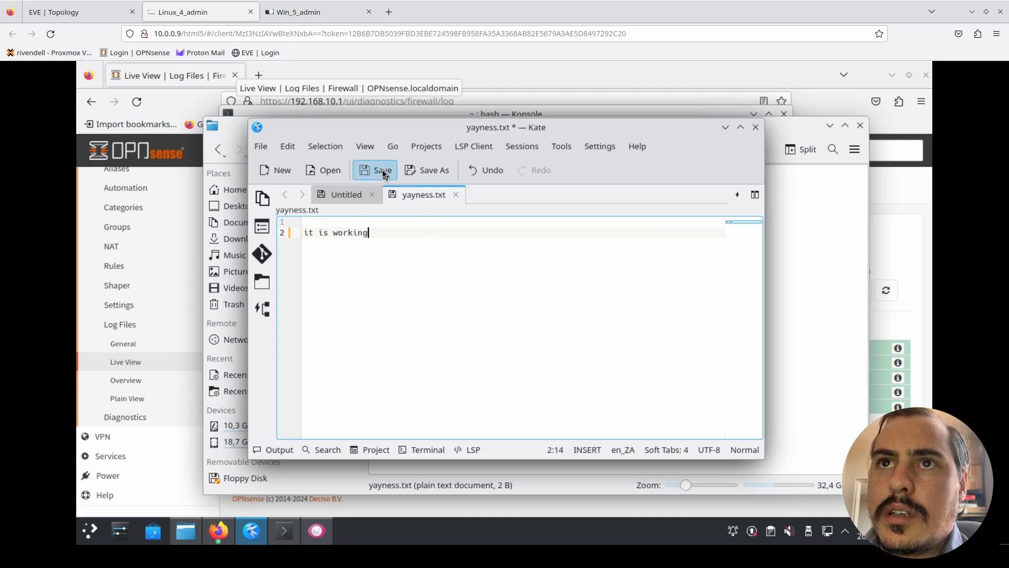
pyautogui.click(755, 128)
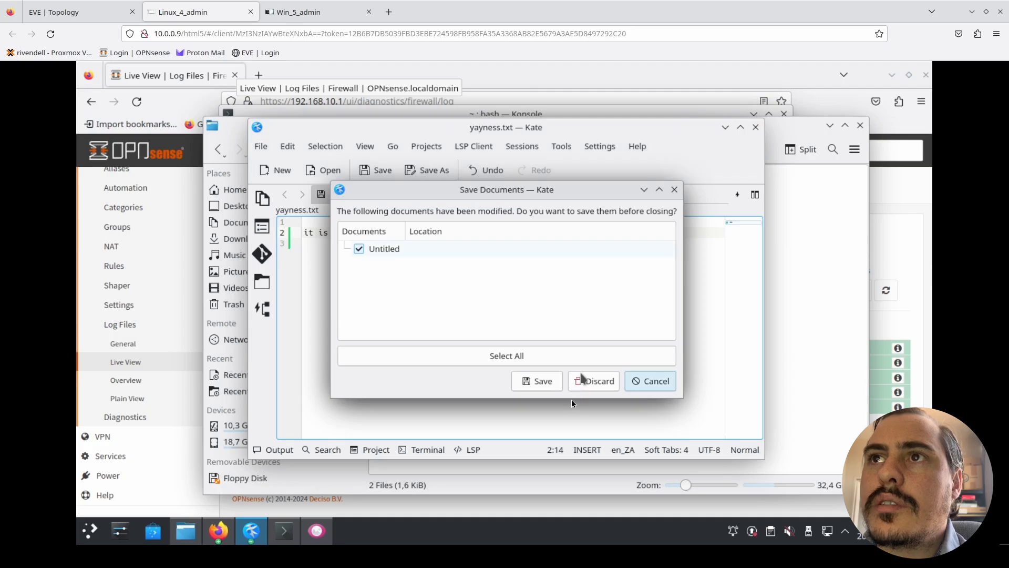
pyautogui.click(593, 380)
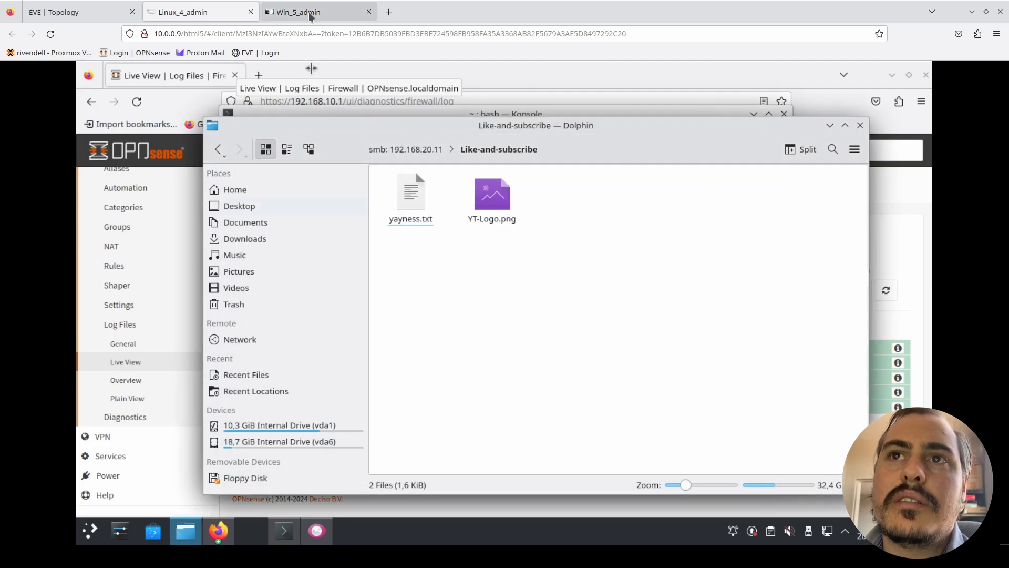
# - Switch to the Windows machine and close the Like-and-subscribe properties and the Windows Defender Firewall window
pyautogui.click(315, 12)
pyautogui.click(770, 250)
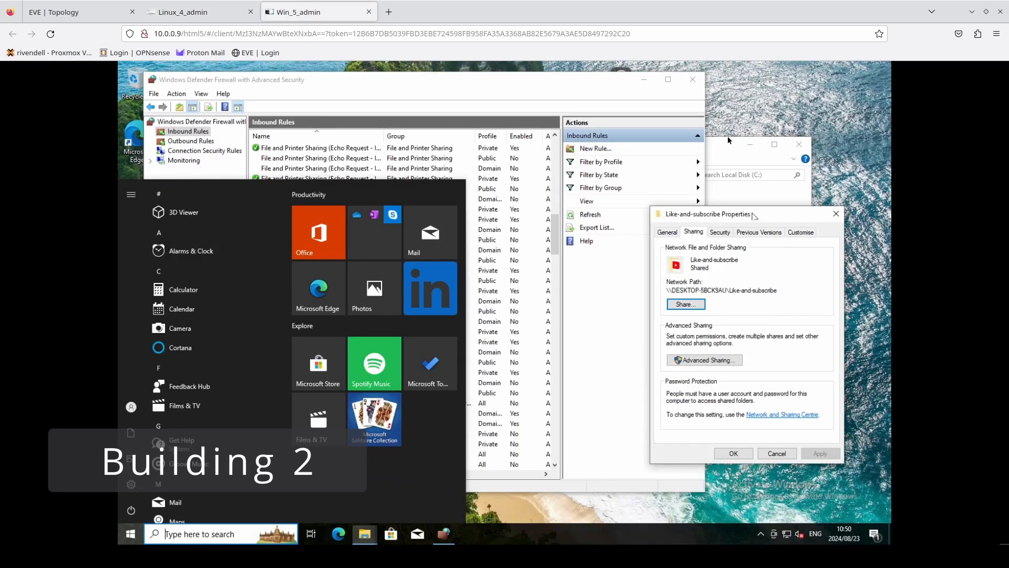
pyautogui.click(836, 213)
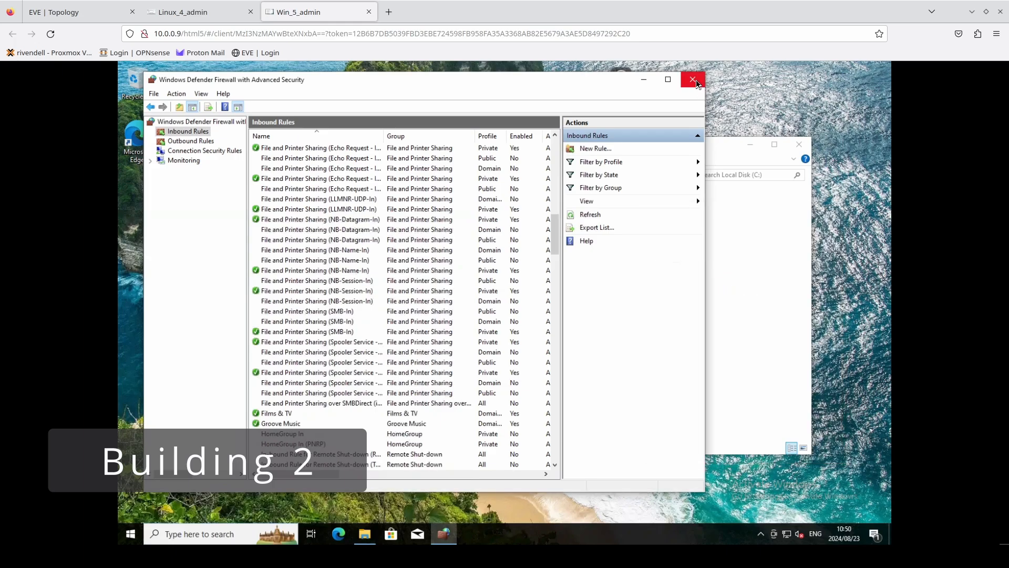
pyautogui.click(696, 80)
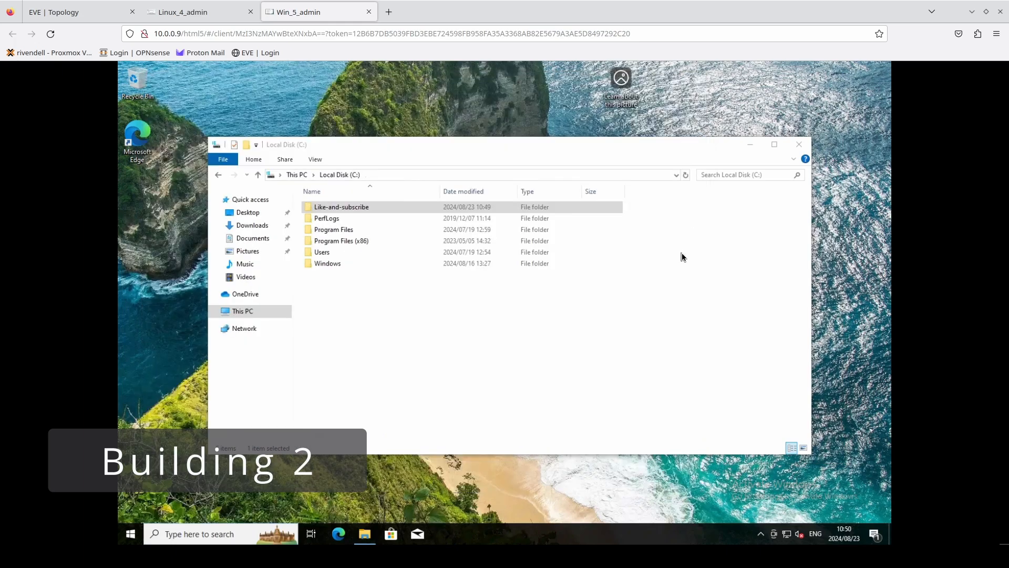
# - Open the yayness file from the Like-and-subscribe folder on the Windows machine's C: drive to check its text
pyautogui.doubleClick(383, 208)
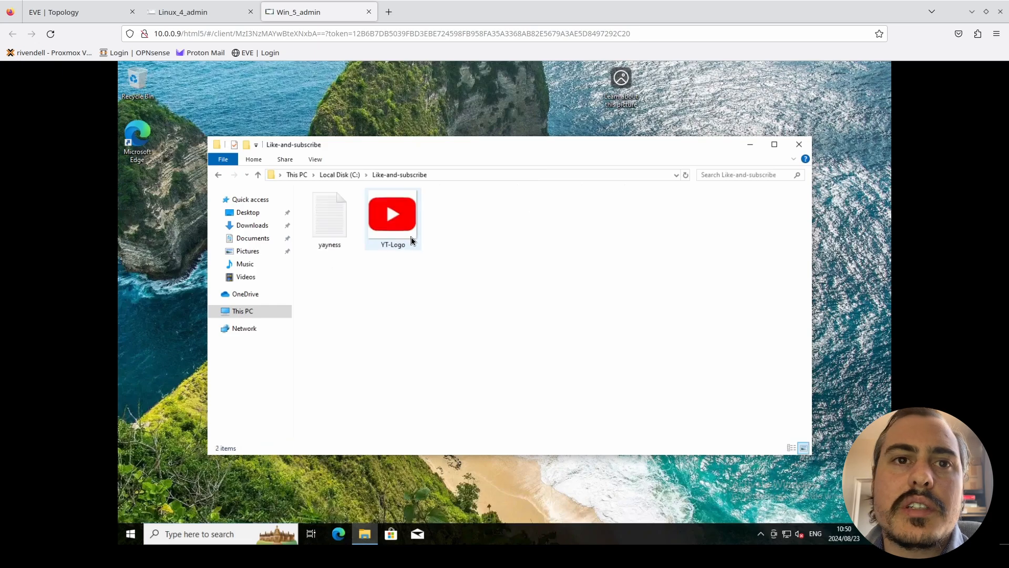
pyautogui.click(342, 227)
pyautogui.doubleClick(339, 232)
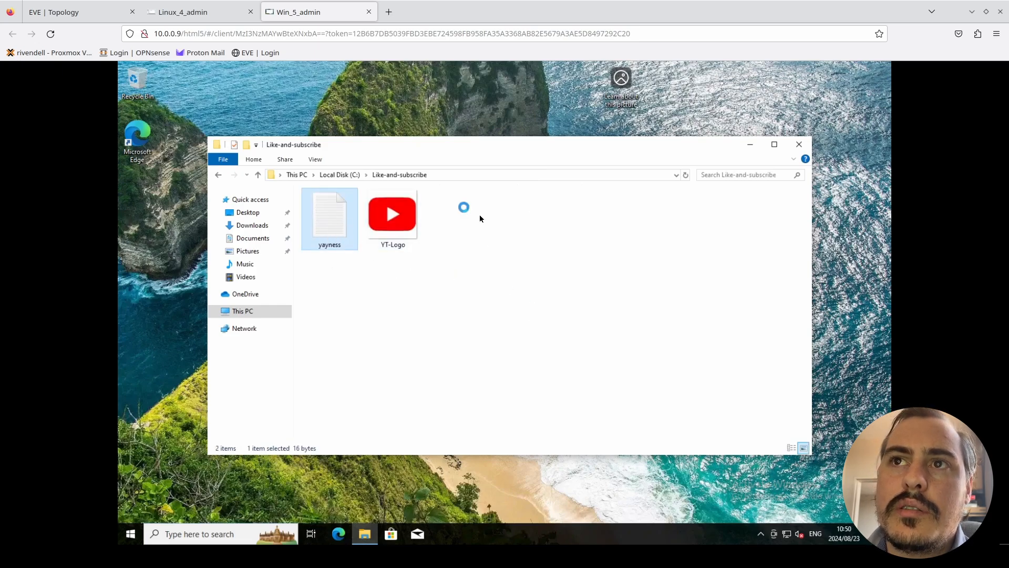
# - Review the two-building topology together with the share on the Linux machine and the opened file on the Windows machine
pyautogui.click(66, 19)
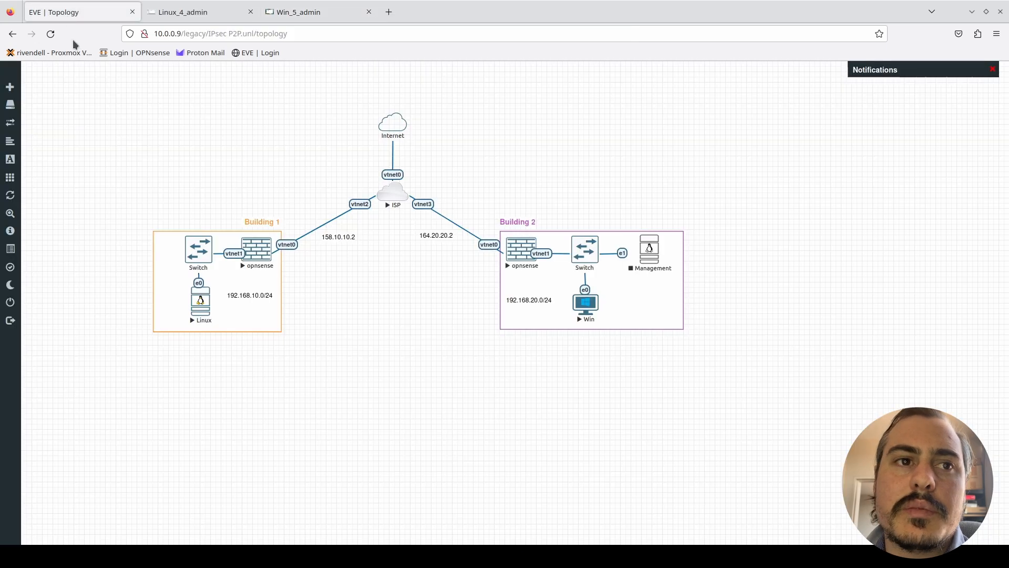
pyautogui.click(204, 310)
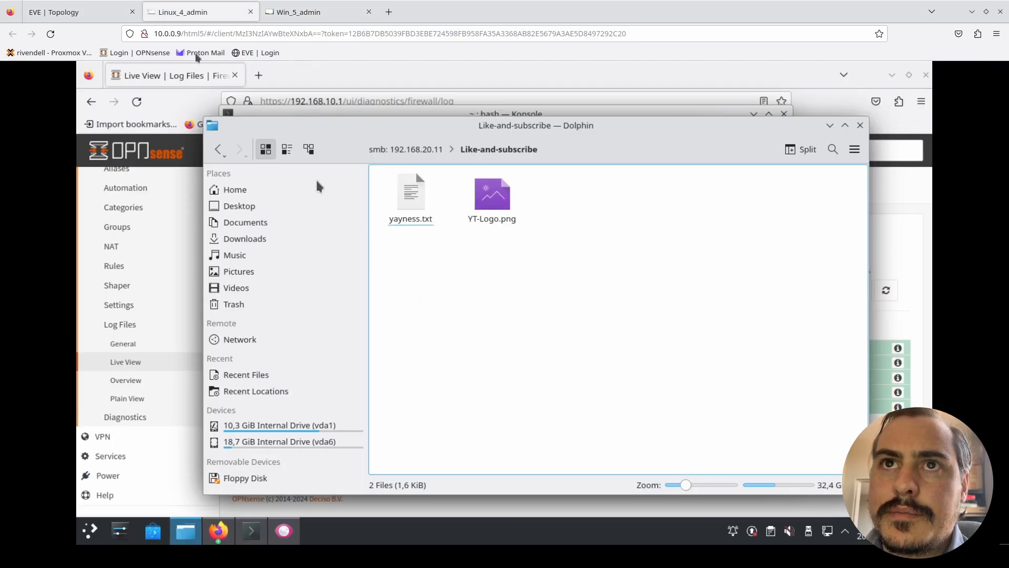
pyautogui.click(86, 8)
pyautogui.click(582, 312)
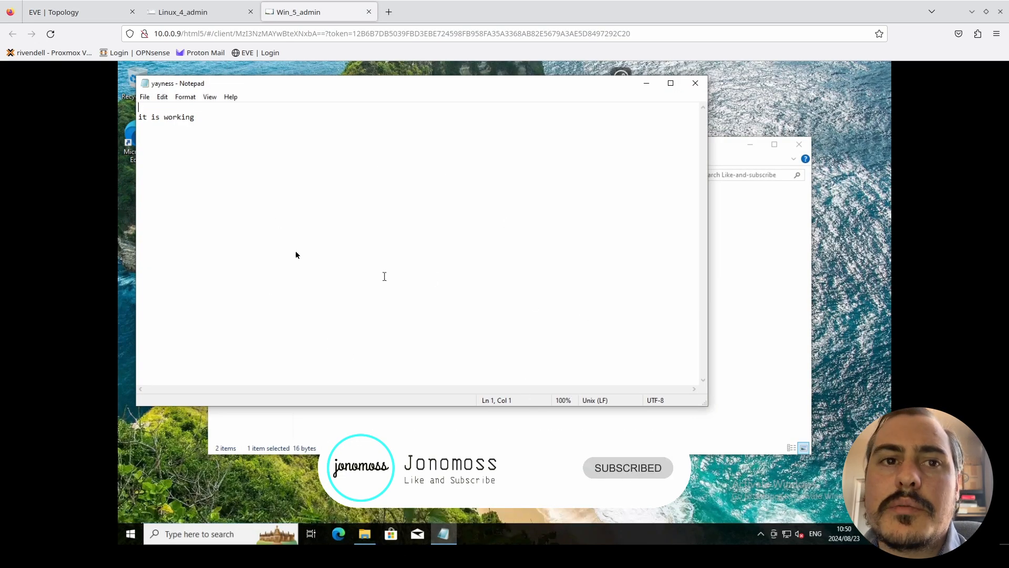
pyautogui.click(53, 9)
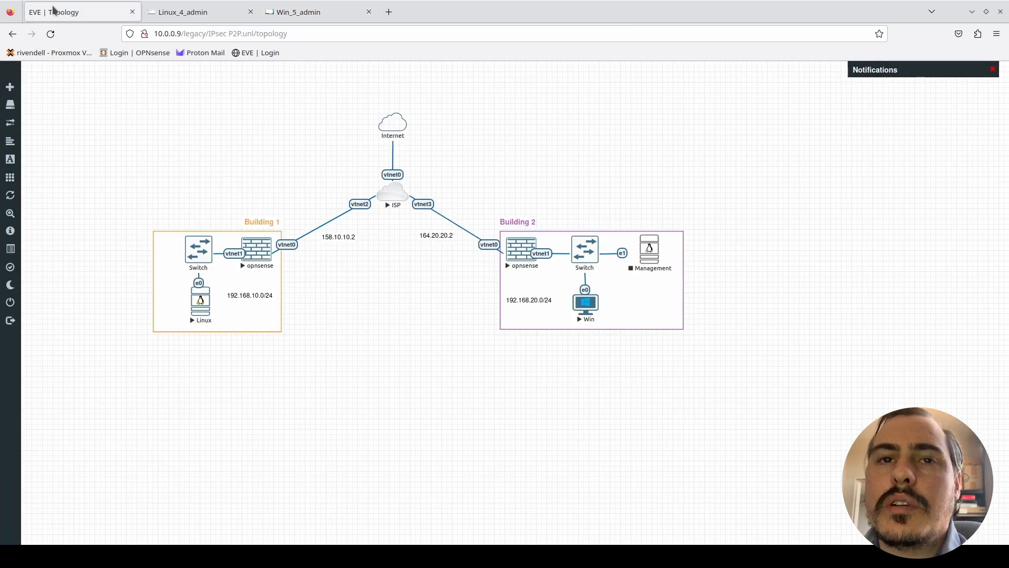